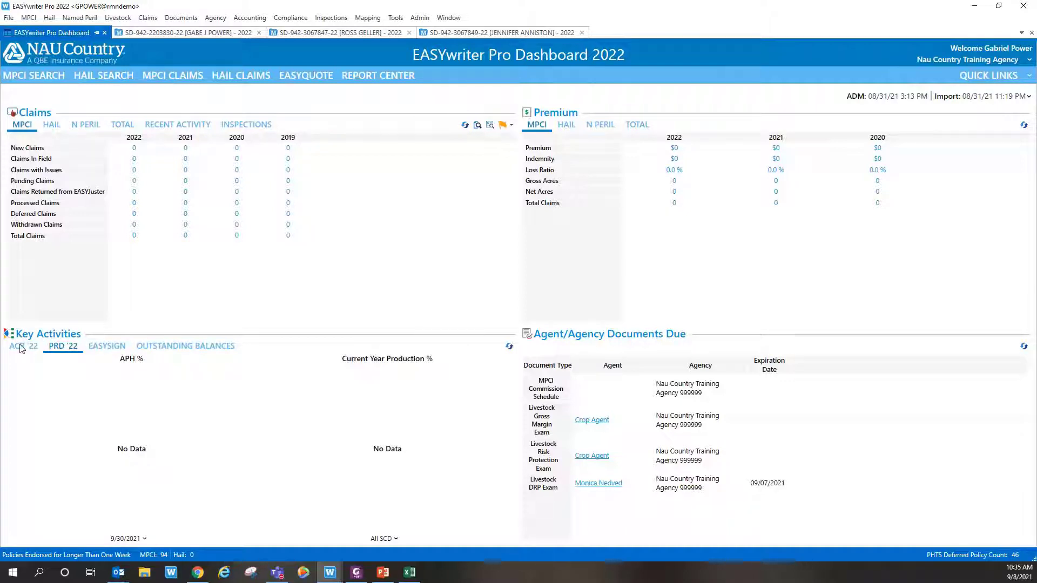
# Step: Compare the ACR '22 and PRD '22 dashboard stats with the reference PDF, then open the APH Required list from the APH % chart
pyautogui.click(21, 347)
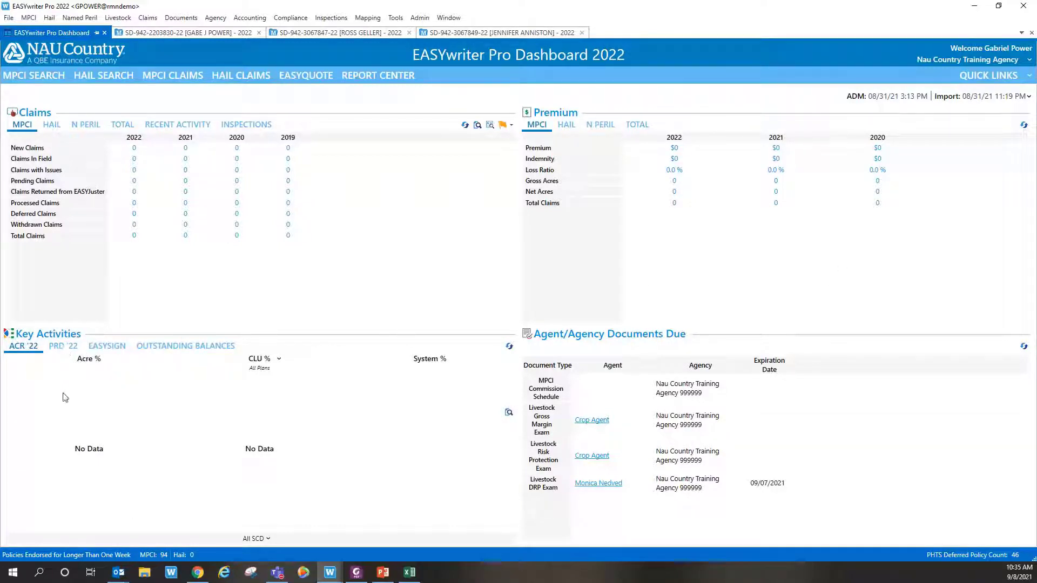
pyautogui.click(63, 347)
pyautogui.click(356, 572)
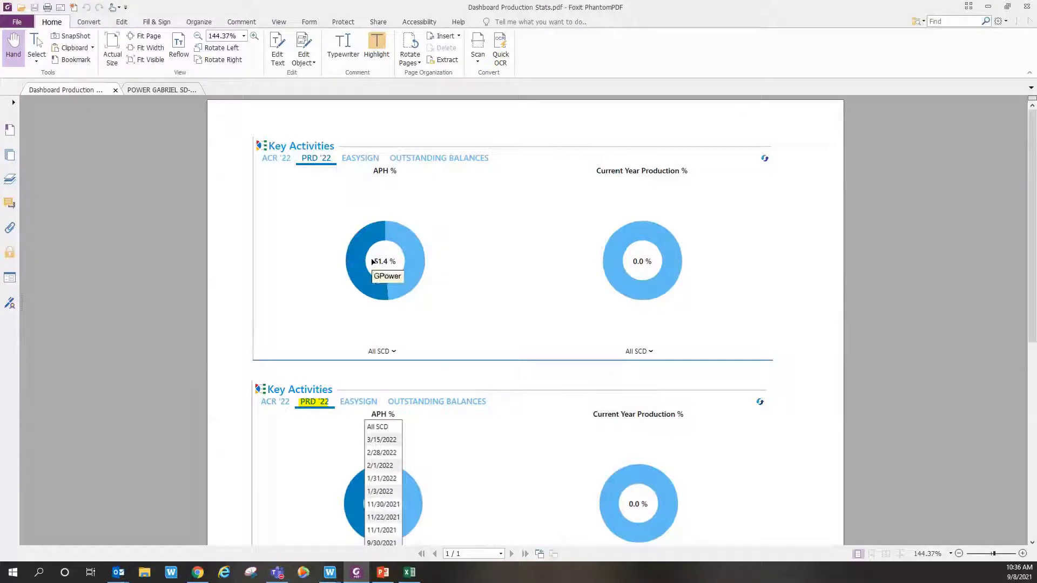
pyautogui.click(989, 9)
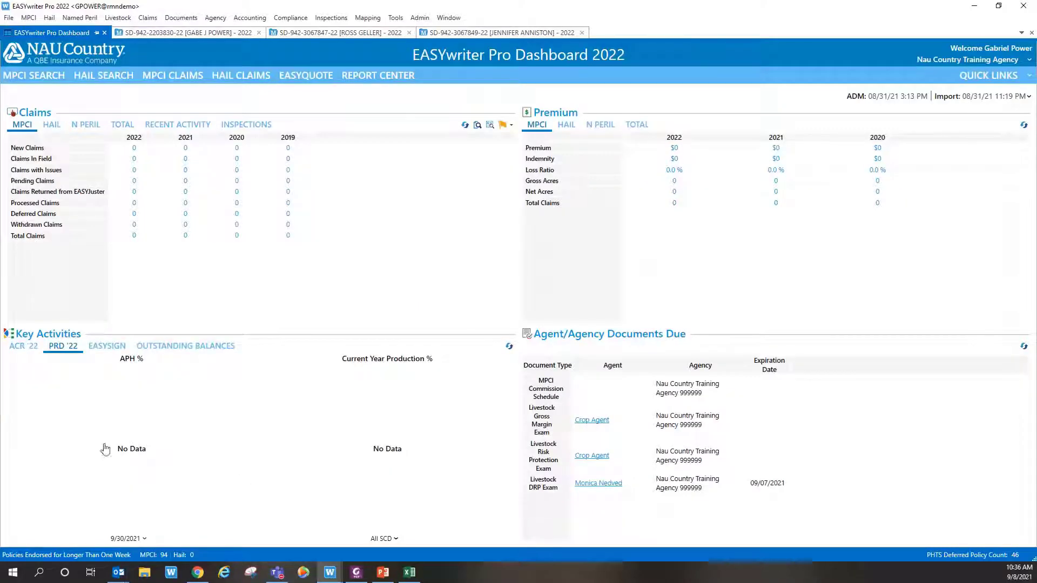
pyautogui.click(131, 450)
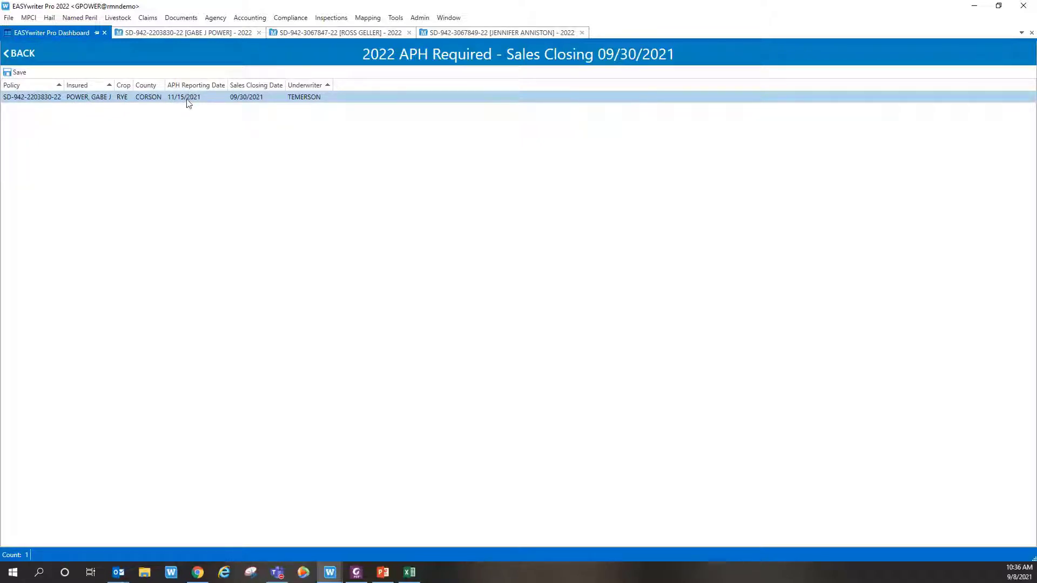
# Step: Return to the dashboard and confirm the sales closing date stays at 9/30/2021
pyautogui.click(29, 61)
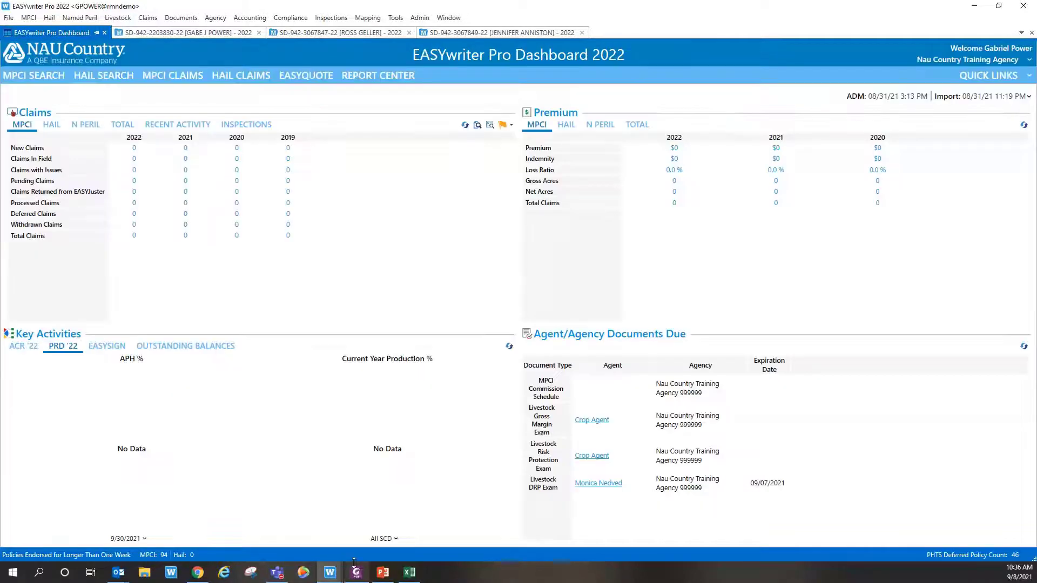
pyautogui.click(356, 575)
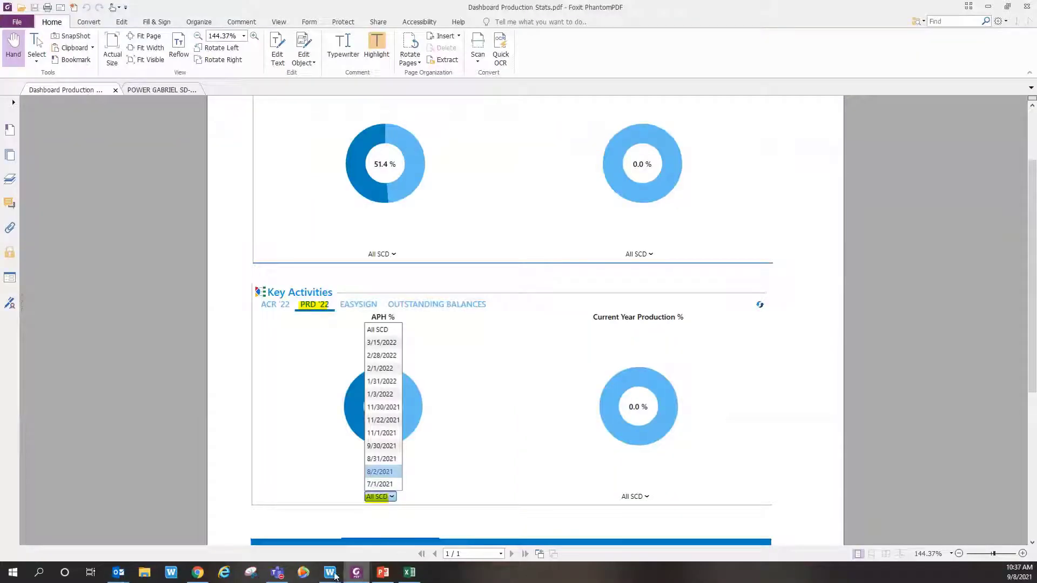
pyautogui.moveTo(332, 576)
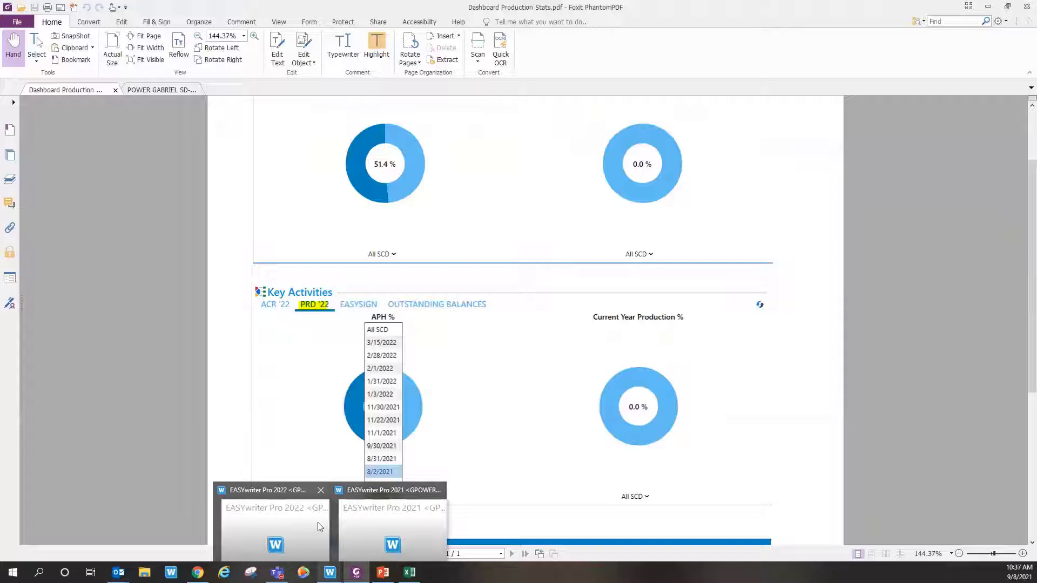
pyautogui.click(317, 523)
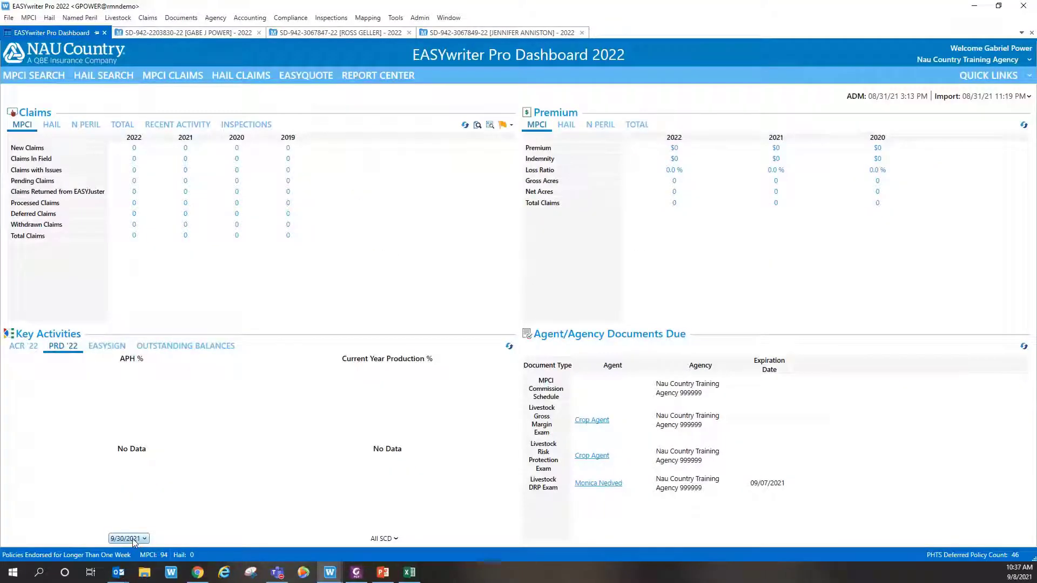
pyautogui.click(132, 539)
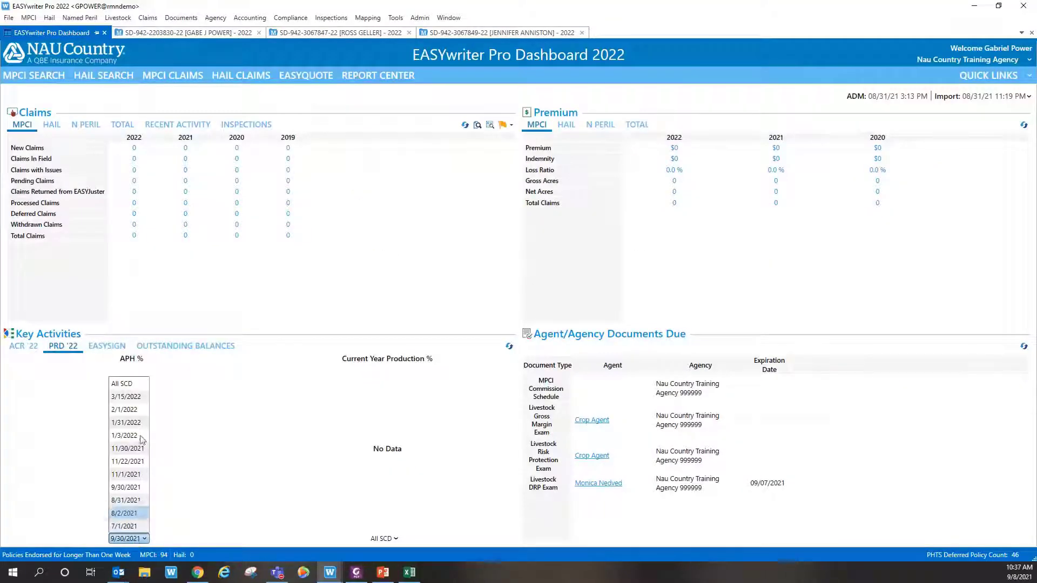
pyautogui.click(206, 518)
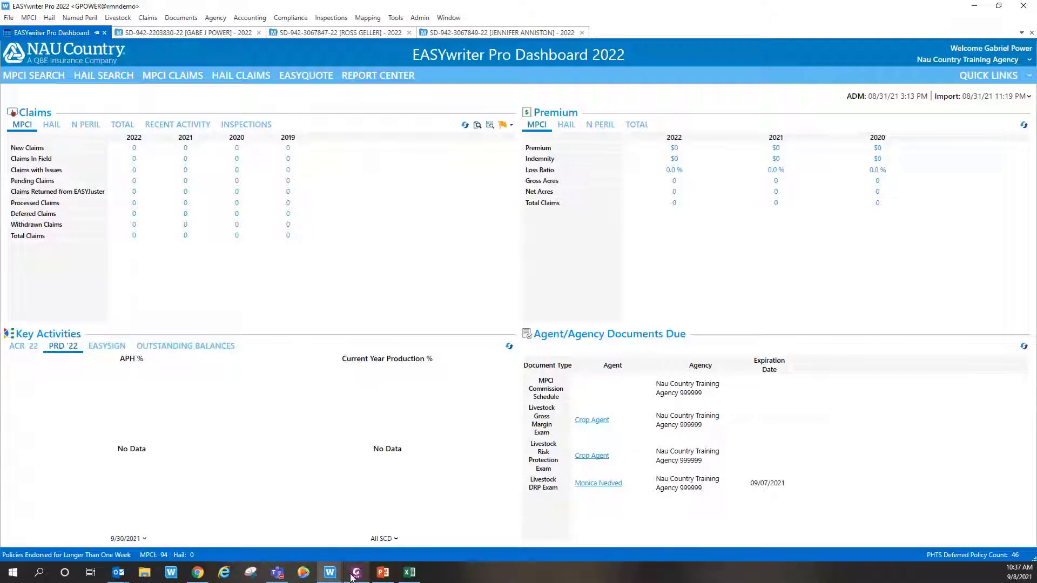
# Step: Review the reference PDF, then minimize it to bring the dashboard back
pyautogui.moveTo(354, 574)
pyautogui.click(365, 529)
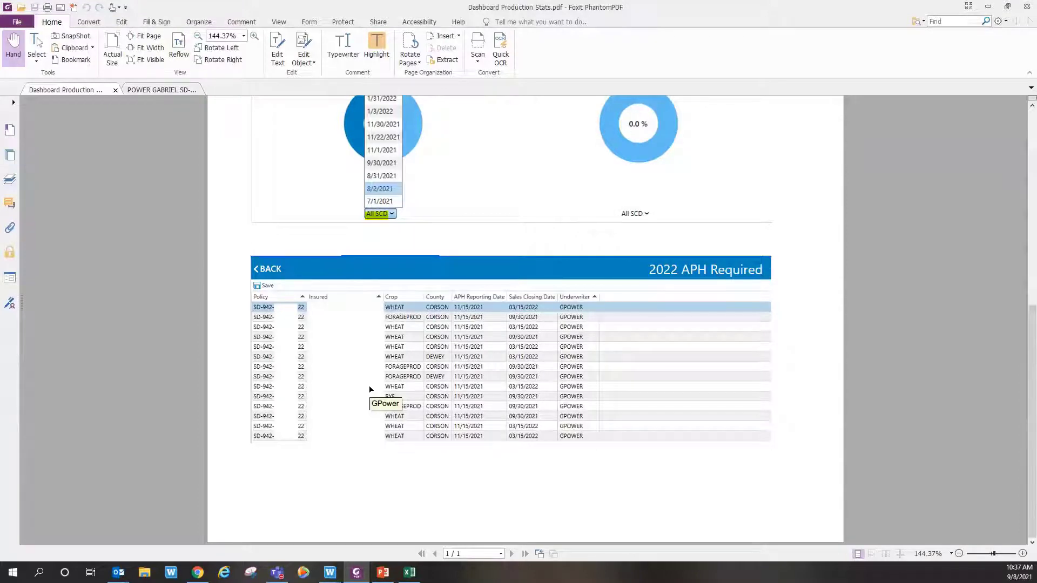
pyautogui.scroll(5, 426, 318)
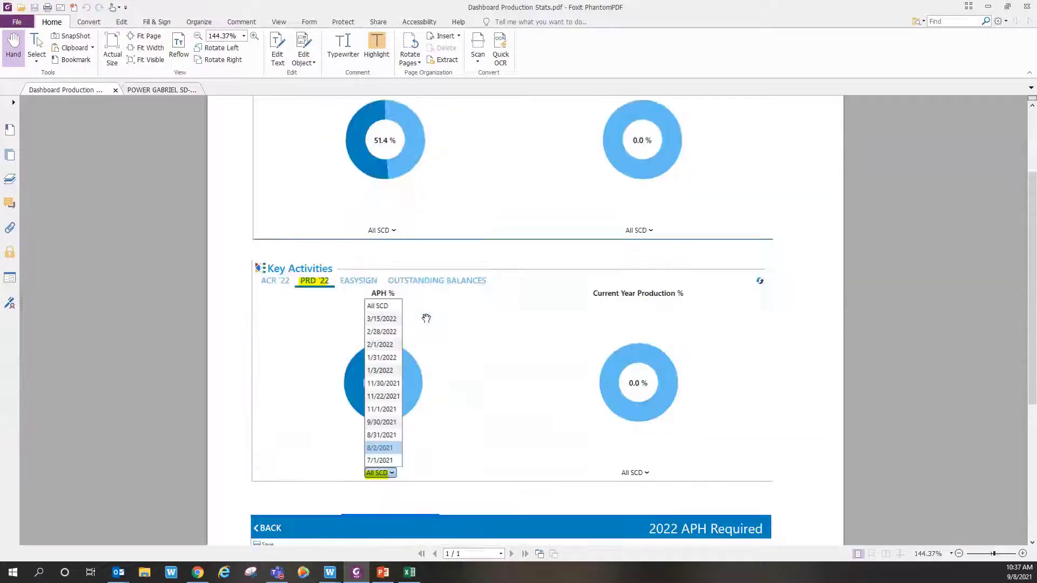
pyautogui.click(989, 10)
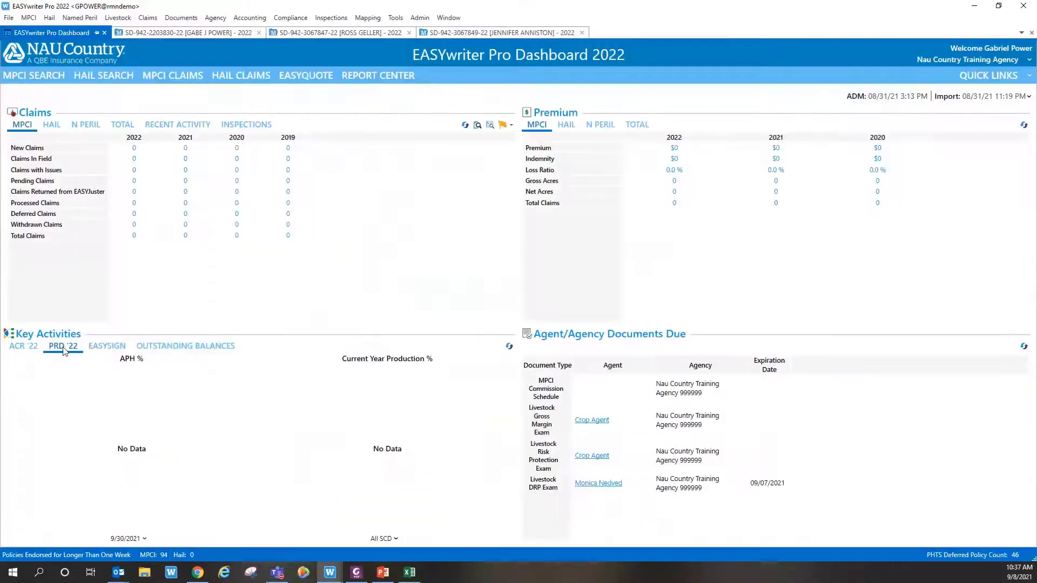
pyautogui.click(137, 454)
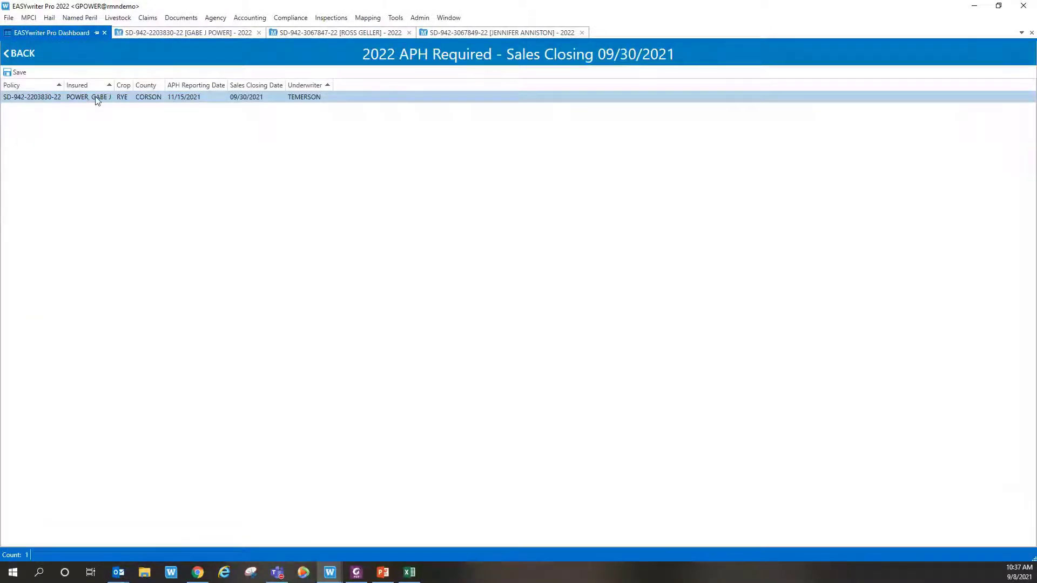
pyautogui.doubleClick(94, 104)
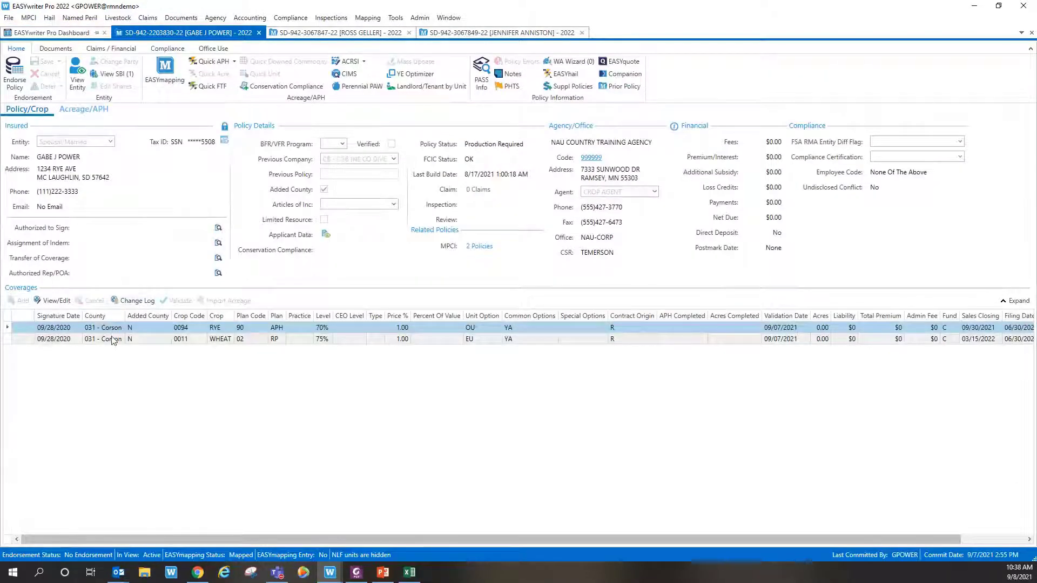
pyautogui.click(55, 33)
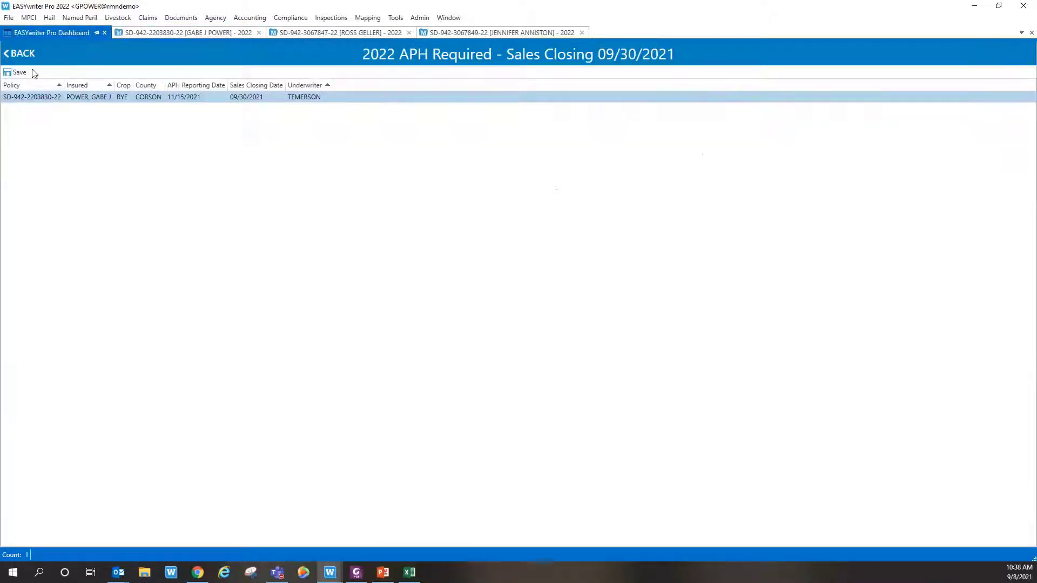
pyautogui.click(31, 17)
pyautogui.click(222, 139)
pyautogui.click(22, 55)
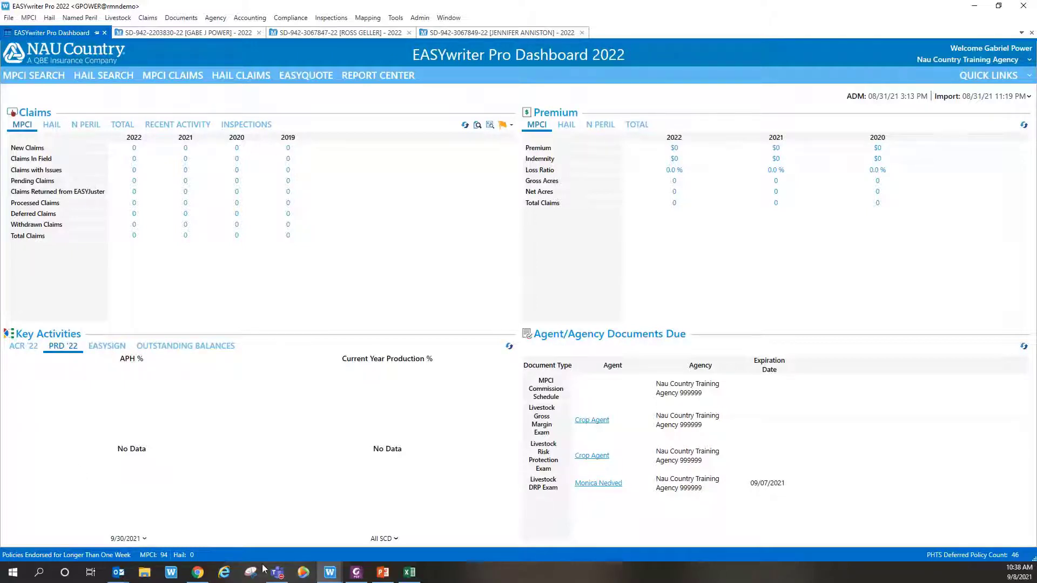
pyautogui.click(354, 573)
pyautogui.scroll(3, 420, 339)
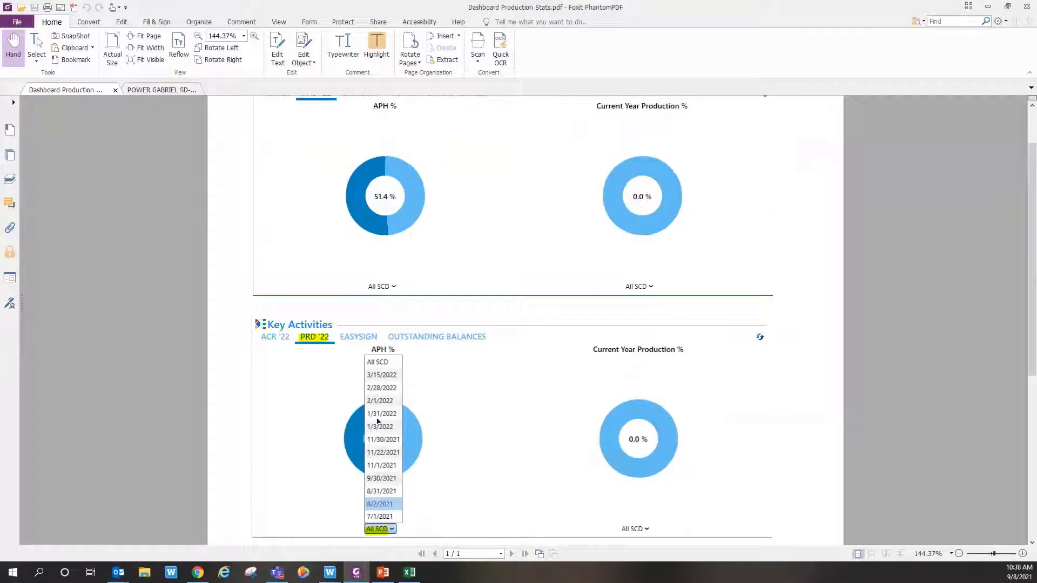
pyautogui.scroll(2, 402, 233)
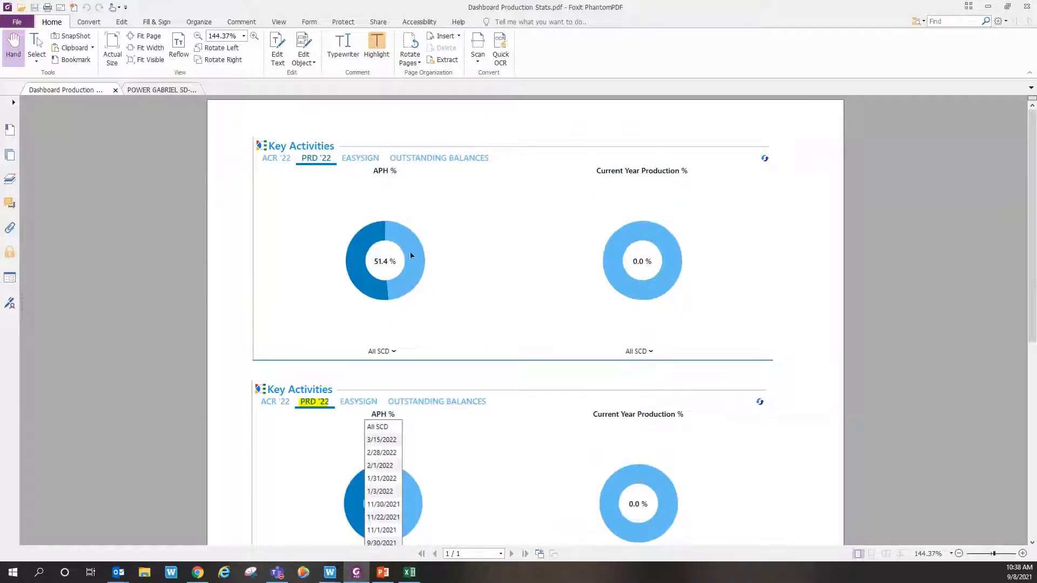
pyautogui.click(988, 8)
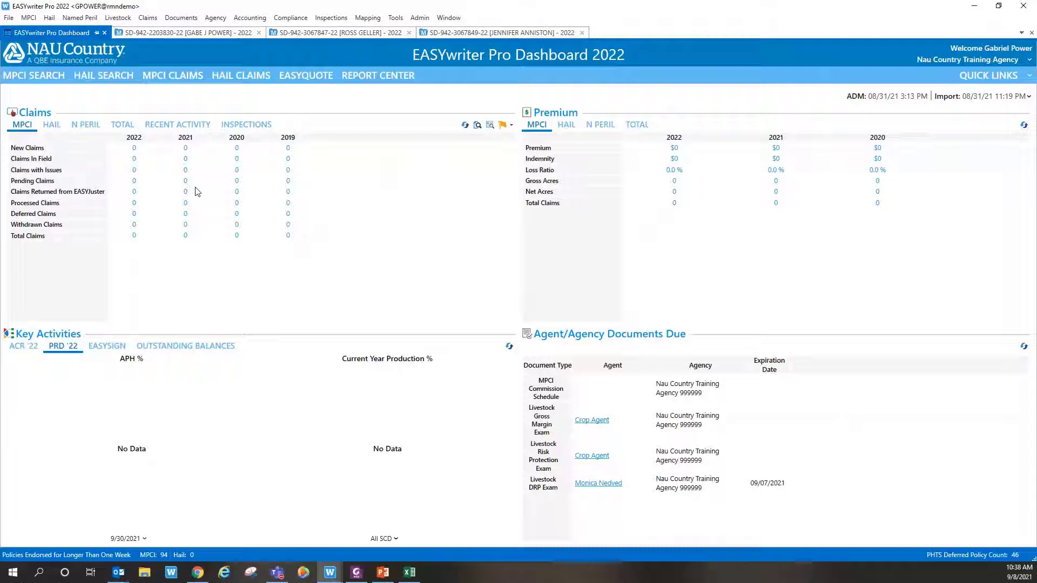
# Step: Search Report Center for 'missing aph' and open the Missing APH report
pyautogui.click(375, 78)
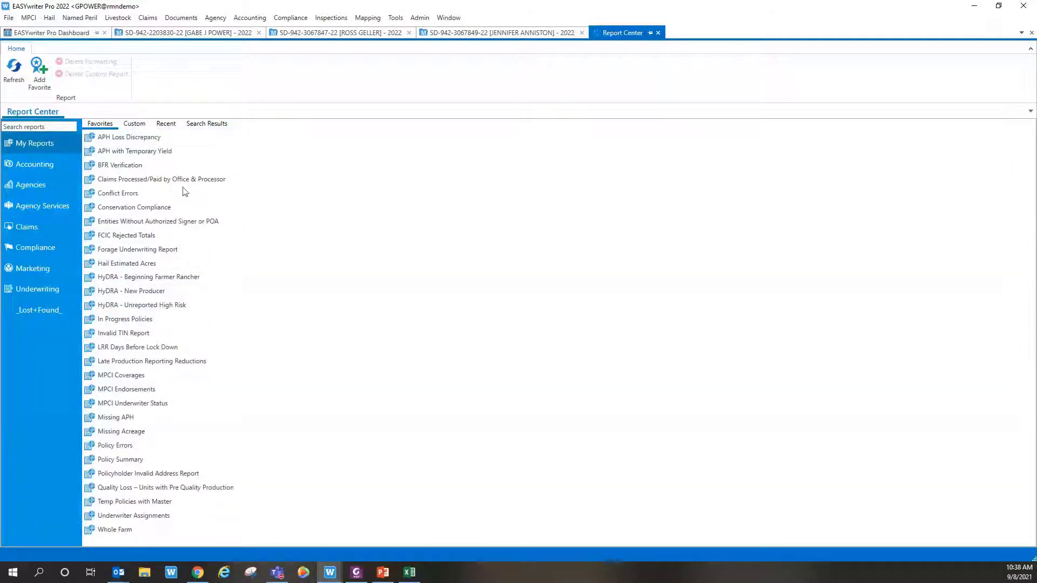
pyautogui.click(50, 128)
pyautogui.write('missing aph')
pyautogui.press('Return')
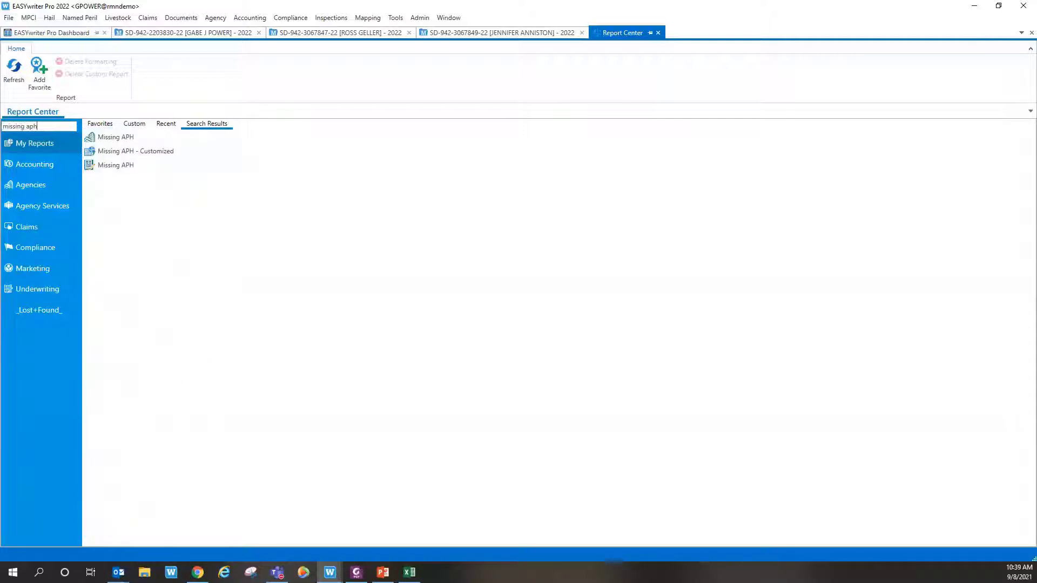
pyautogui.click(94, 170)
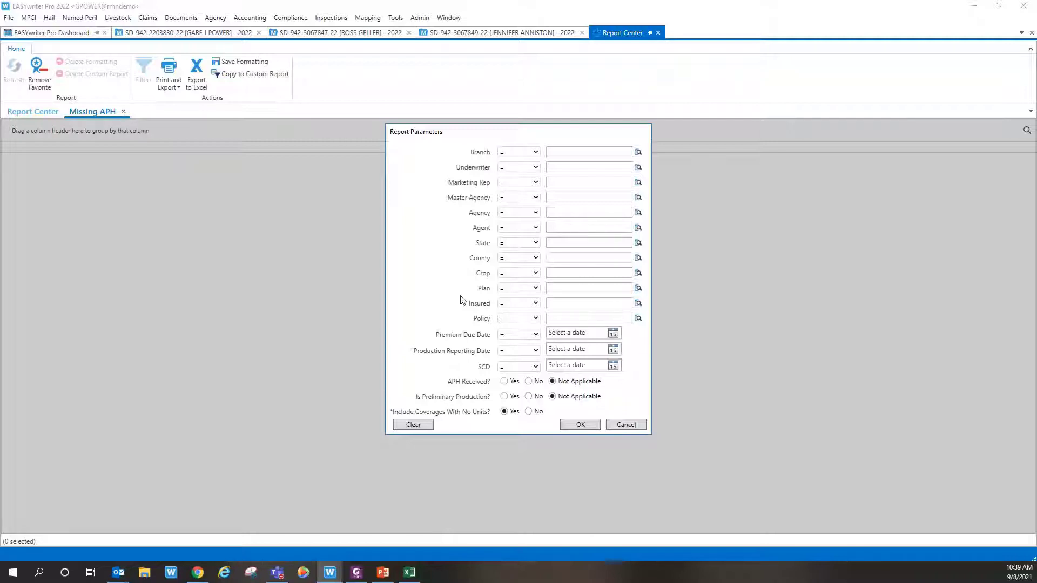
# Step: Filter the Missing APH report to agency code 99999, leave Crop blank, and run it
pyautogui.click(639, 212)
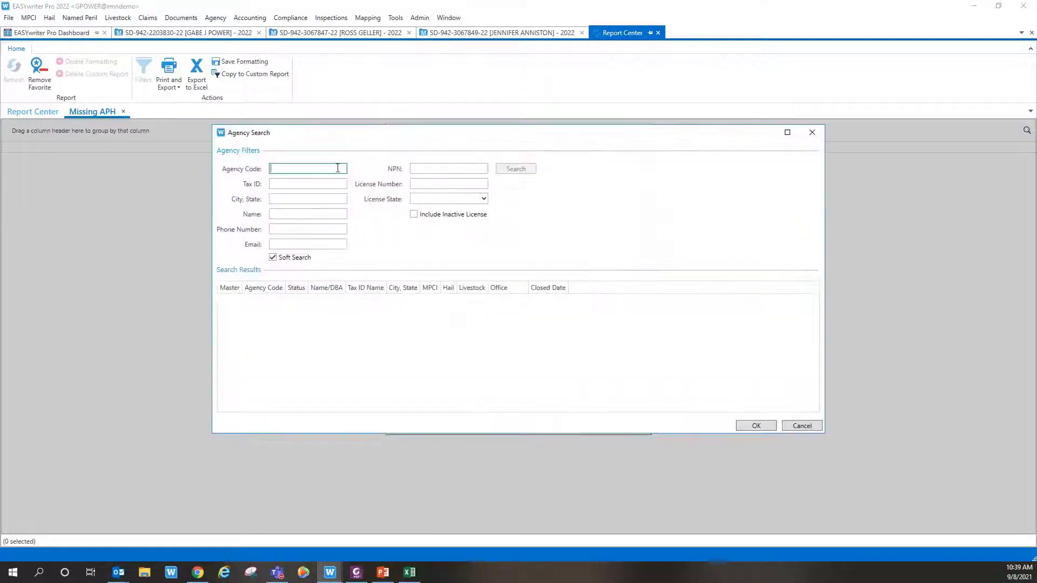
pyautogui.write('99999')
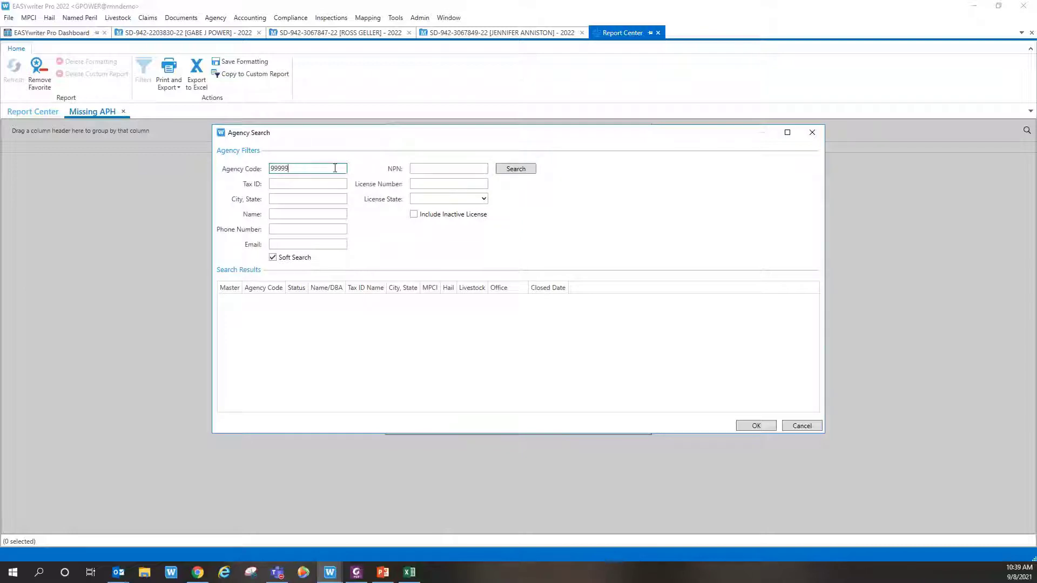
pyautogui.press('Return')
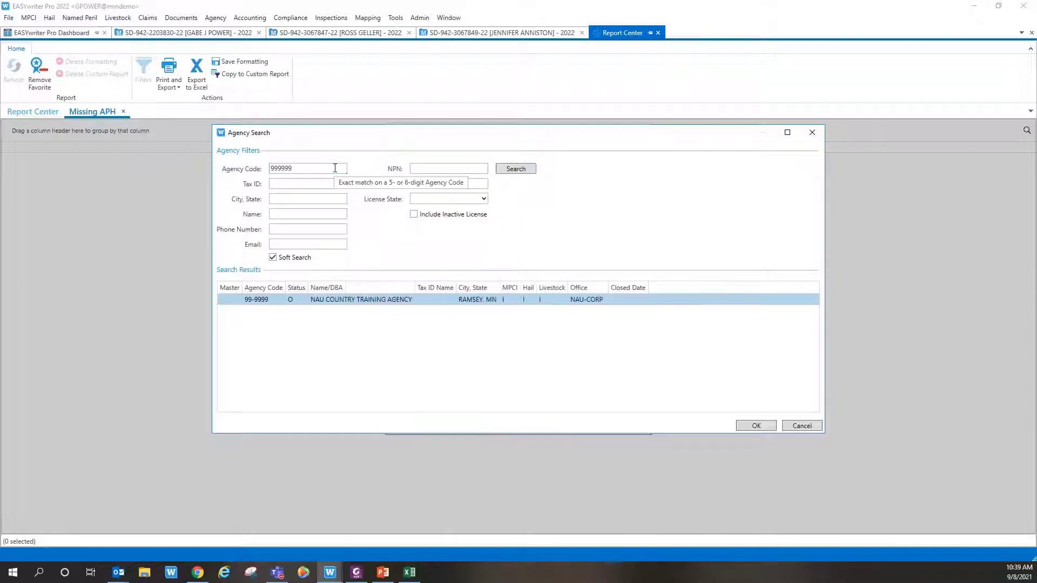
pyautogui.press('Return')
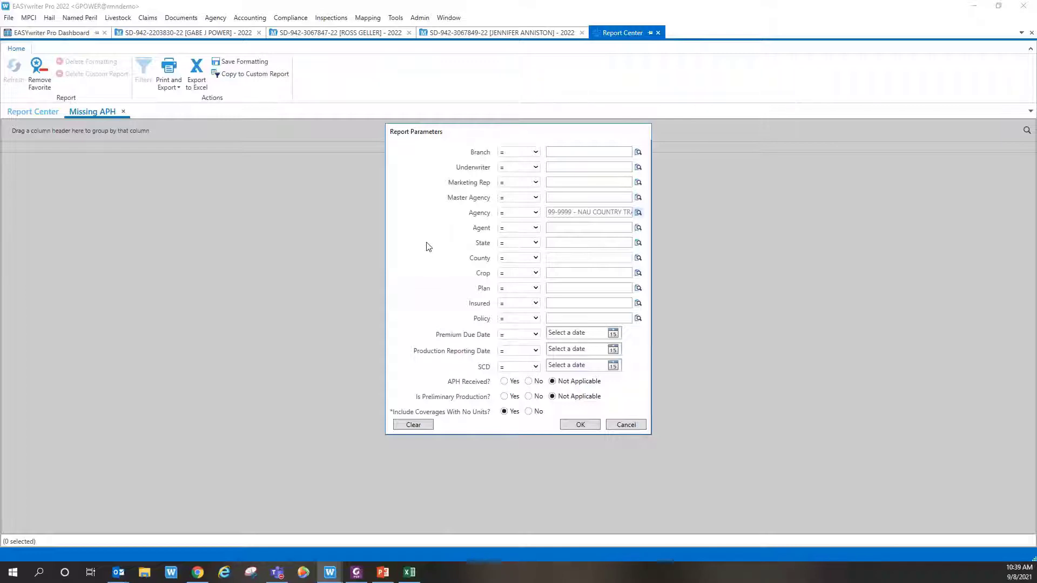
pyautogui.click(638, 274)
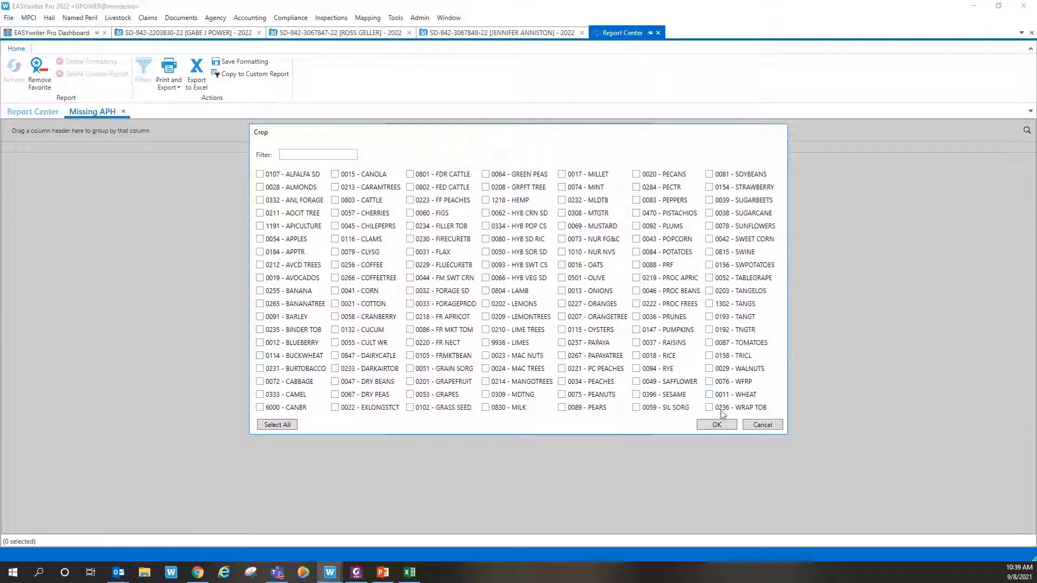
pyautogui.click(759, 422)
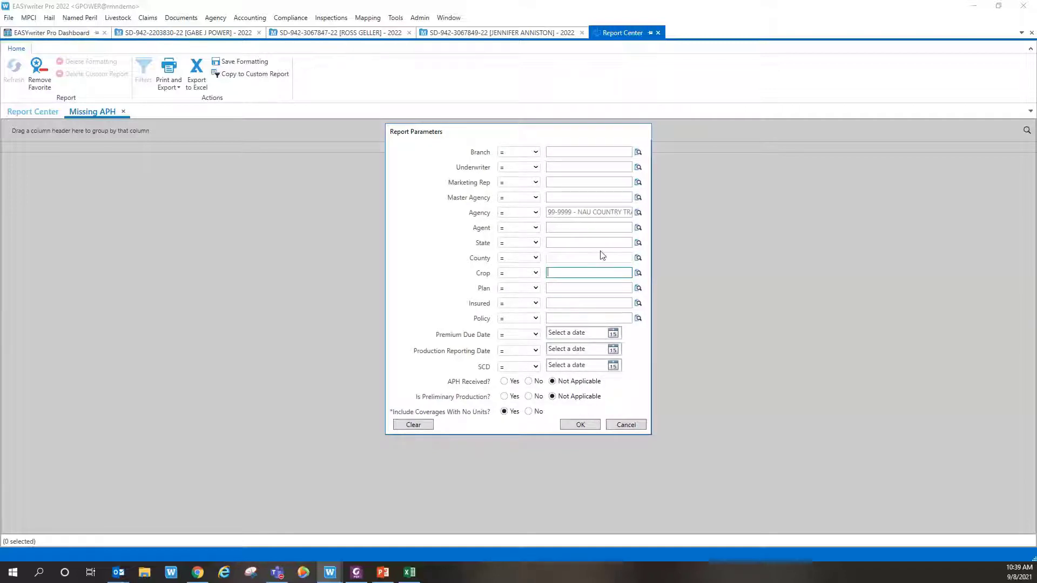
pyautogui.click(580, 425)
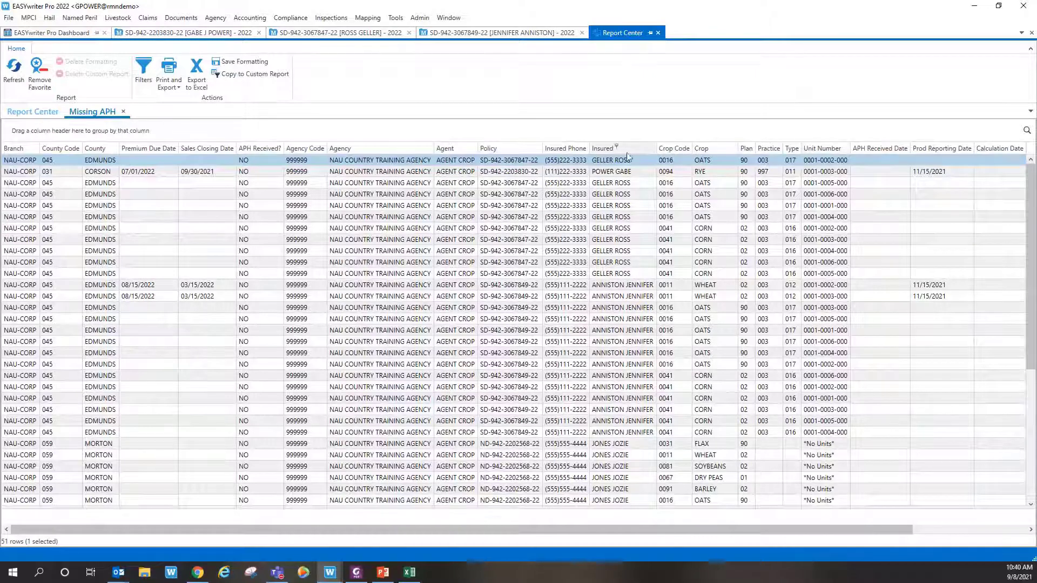
# Step: Hide the Insured Phone column using the column chooser
pyautogui.rightClick(557, 147)
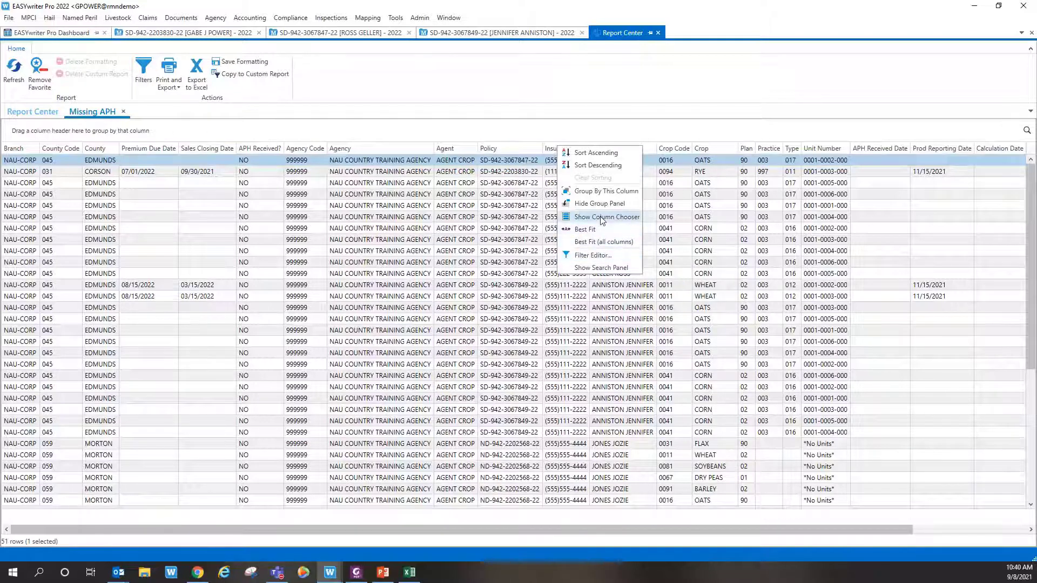
pyautogui.press('Escape')
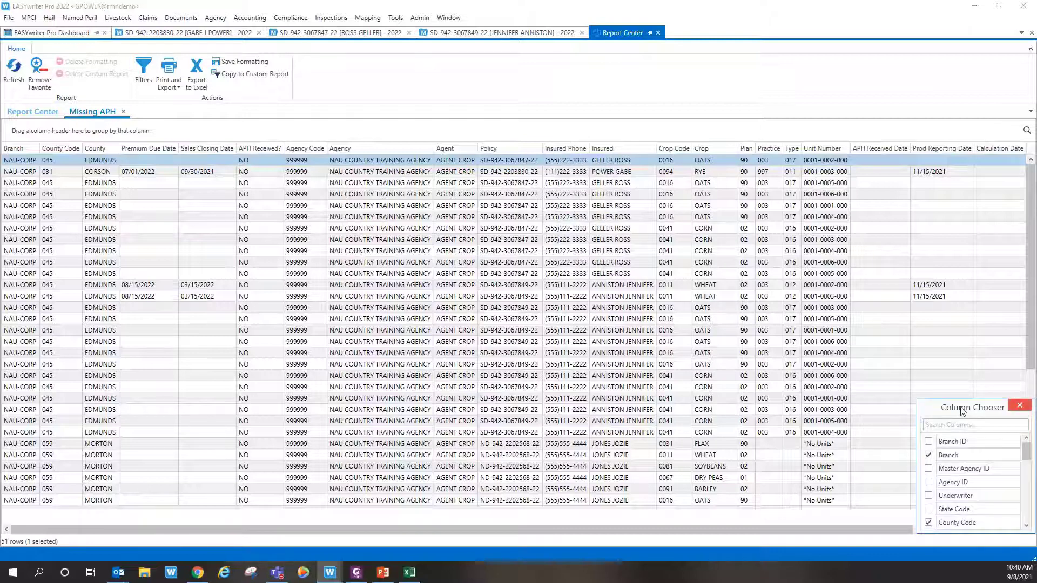
pyautogui.moveTo(962, 412); pyautogui.dragTo(655, 213)
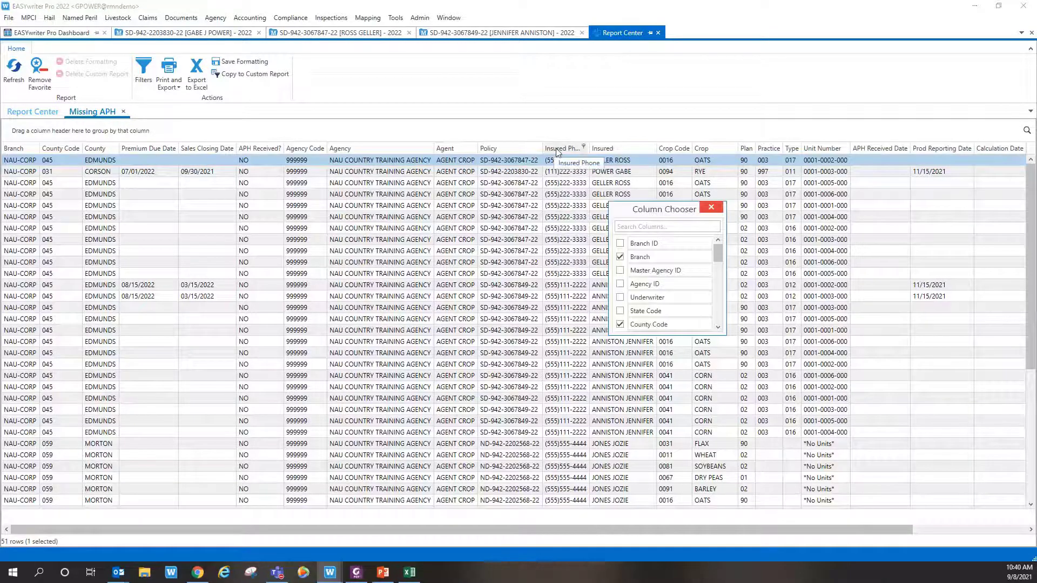
pyautogui.rightClick(558, 153)
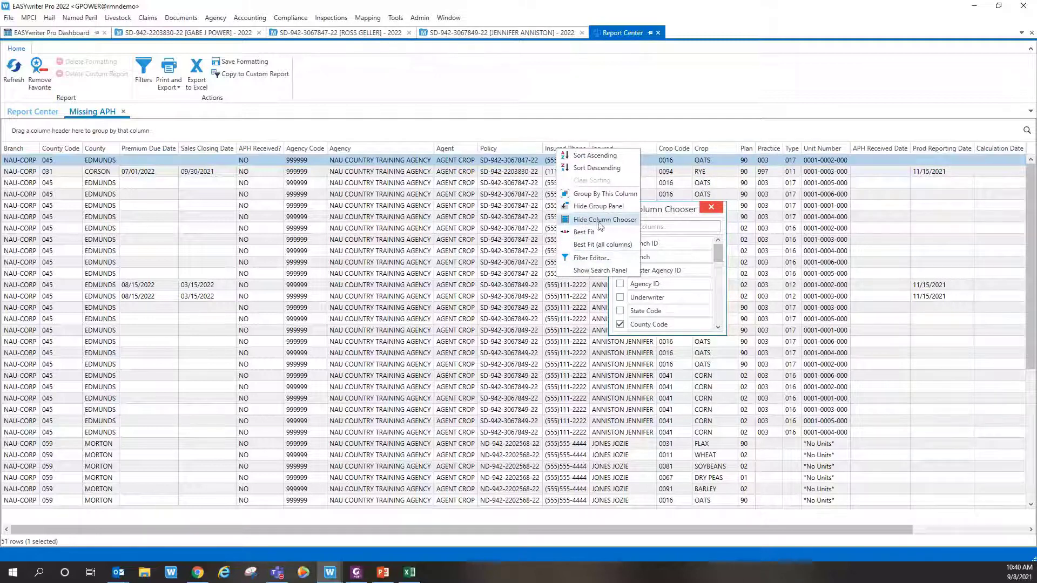
pyautogui.click(678, 215)
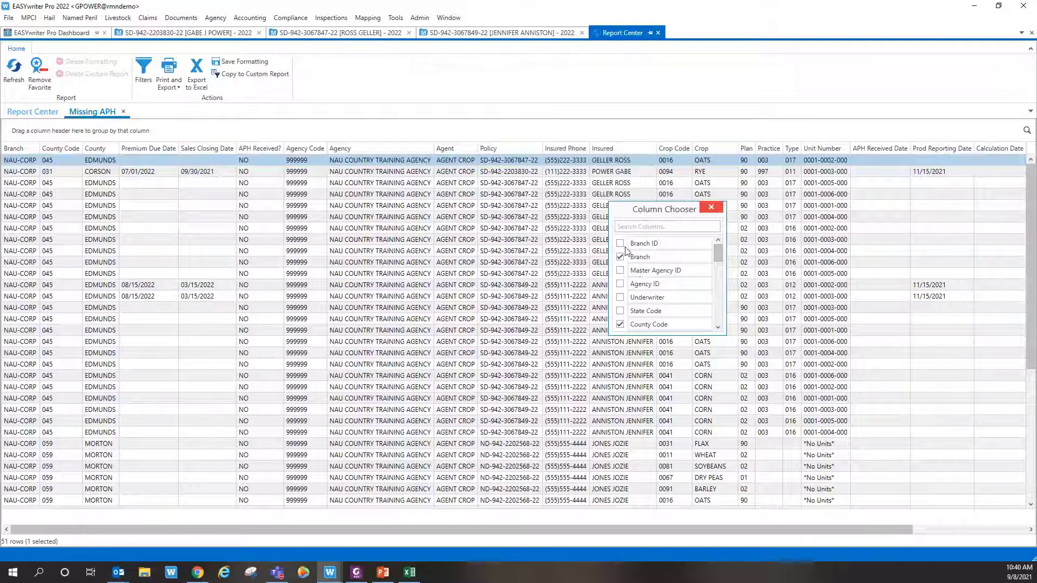
pyautogui.scroll(-3, 640, 295)
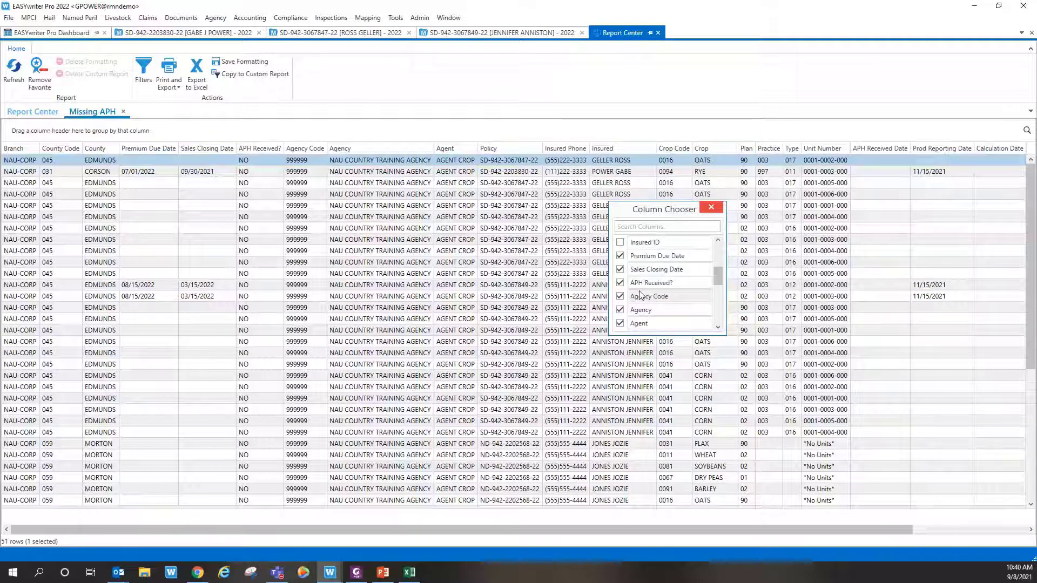
pyautogui.scroll(3, 640, 294)
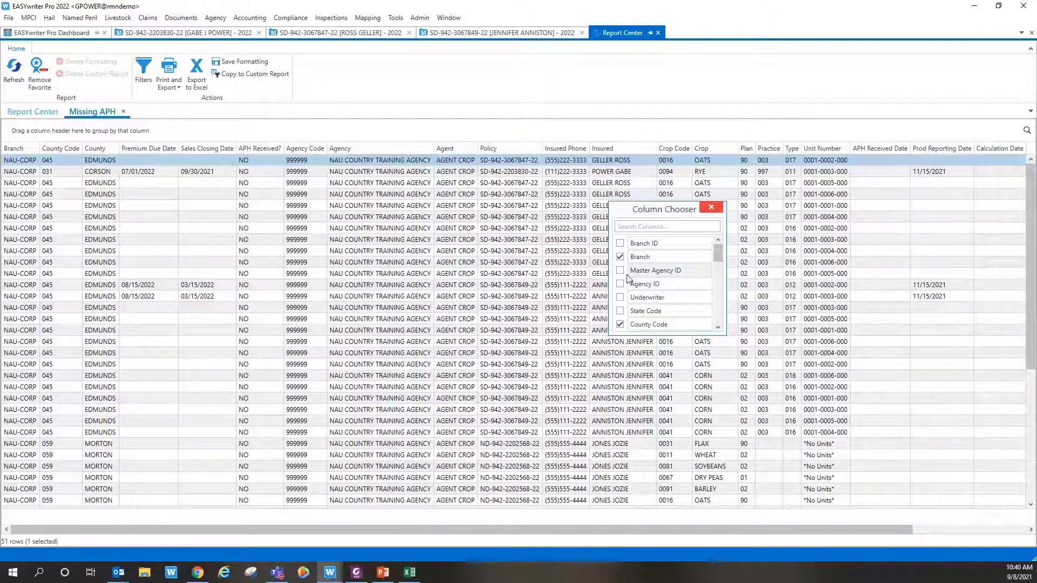
pyautogui.scroll(-3, 629, 278)
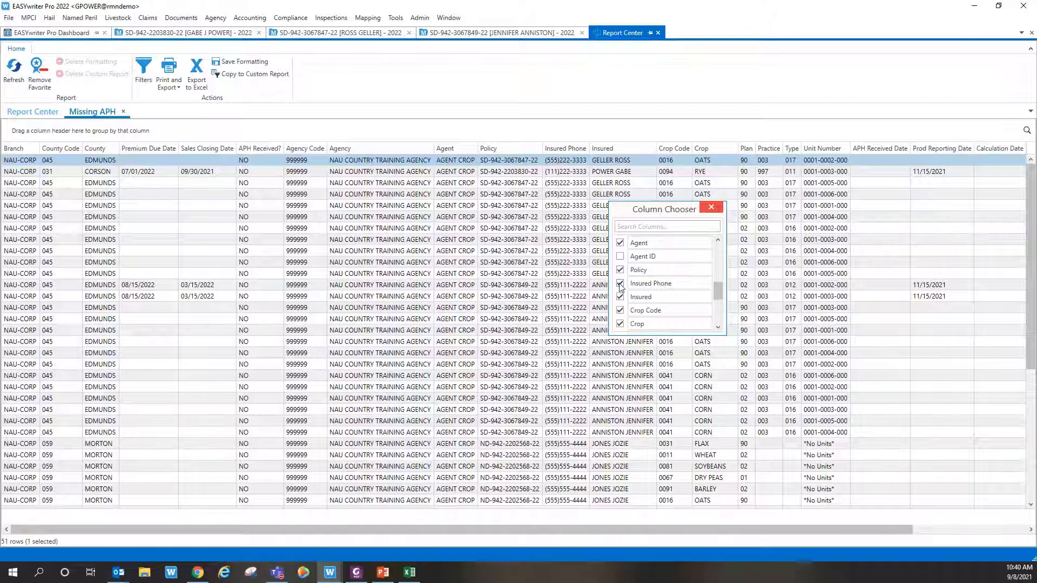
pyautogui.click(620, 283)
pyautogui.click(711, 207)
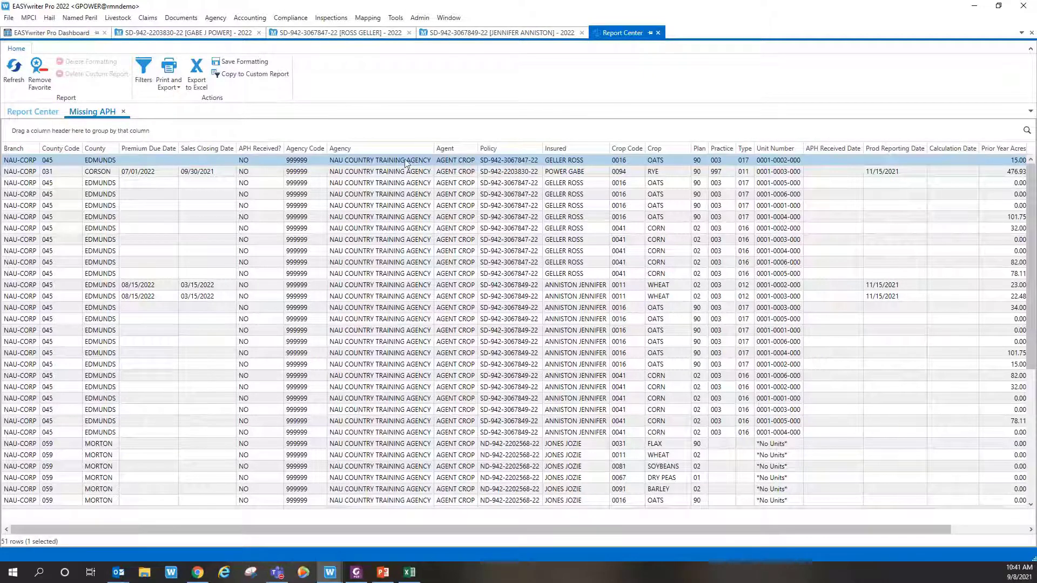
# Step: Check the Corson rye row's actions without choosing one, then close the Missing APH report
pyautogui.rightClick(434, 177)
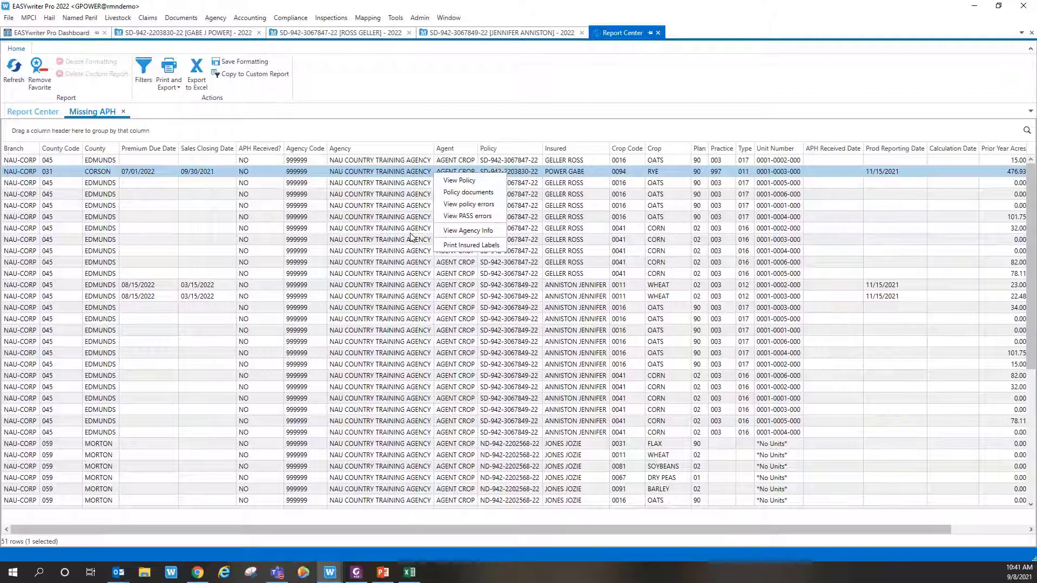
pyautogui.click(471, 93)
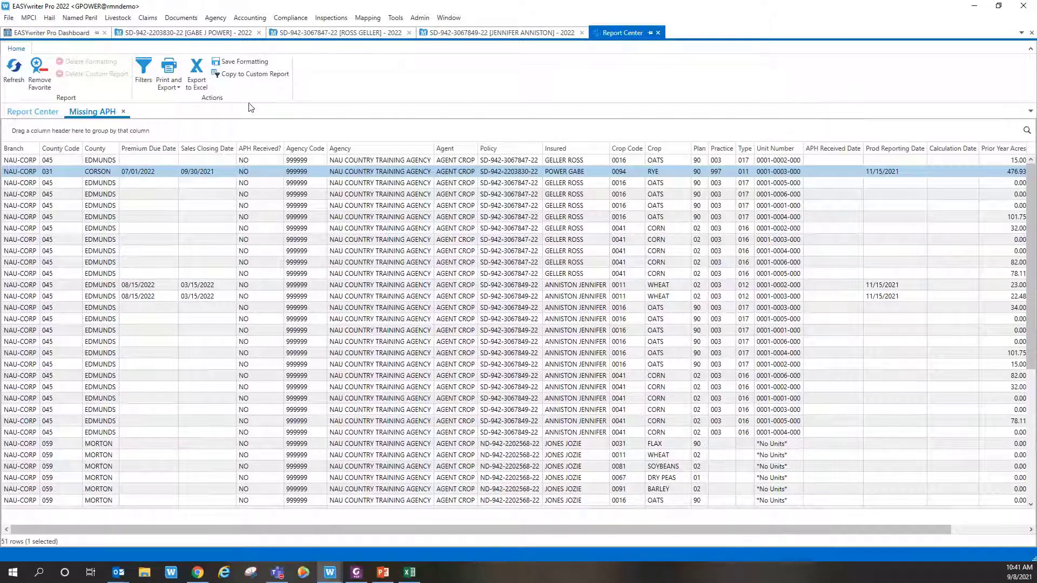
pyautogui.click(658, 33)
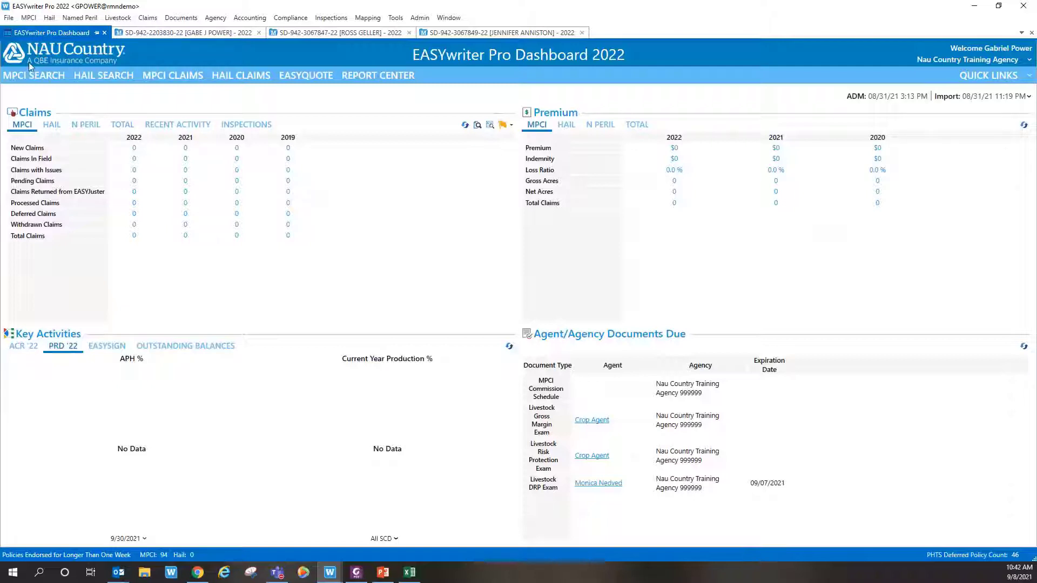
pyautogui.click(1009, 77)
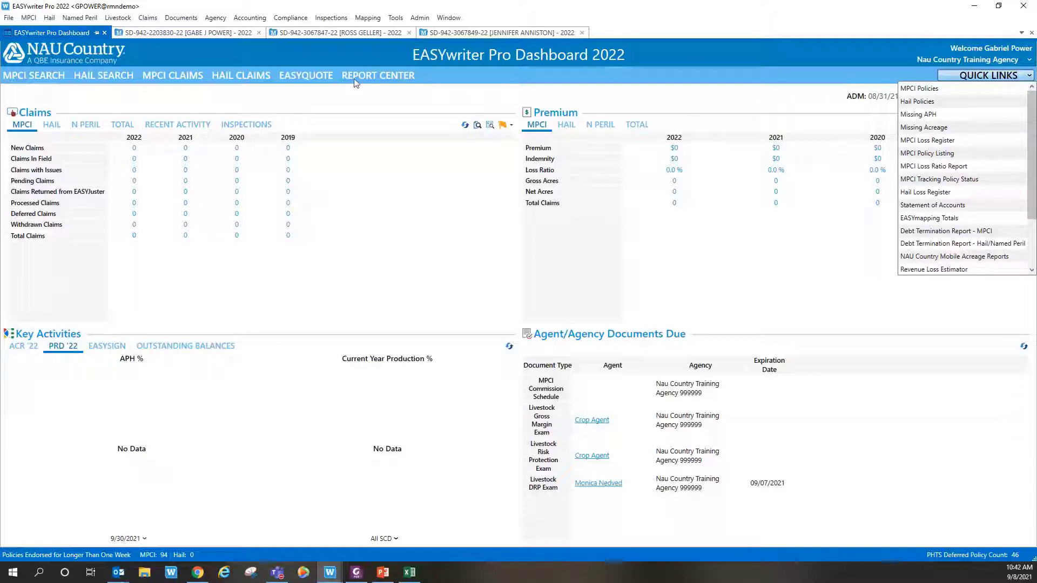
pyautogui.click(944, 115)
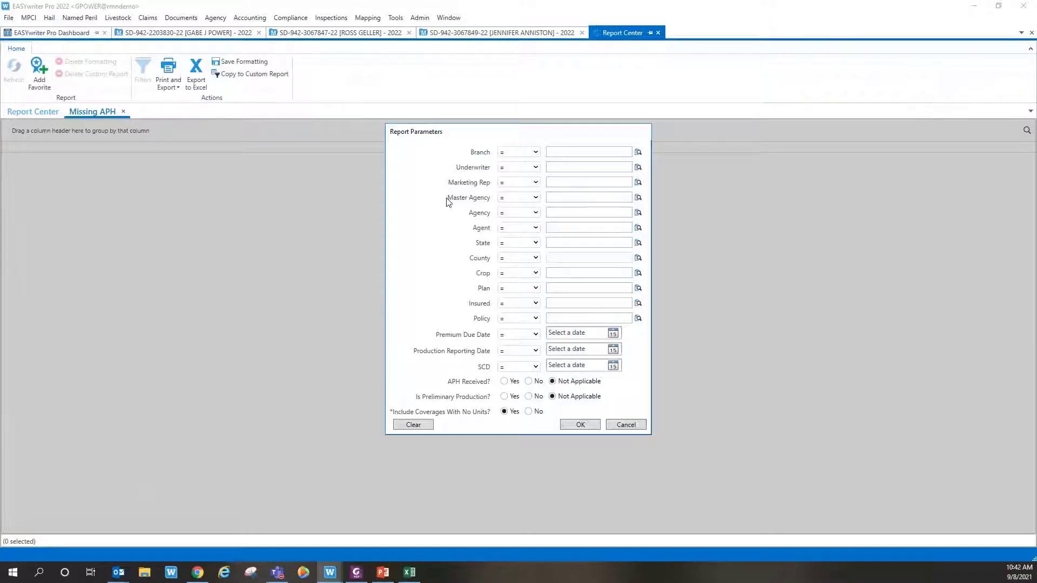
pyautogui.click(634, 427)
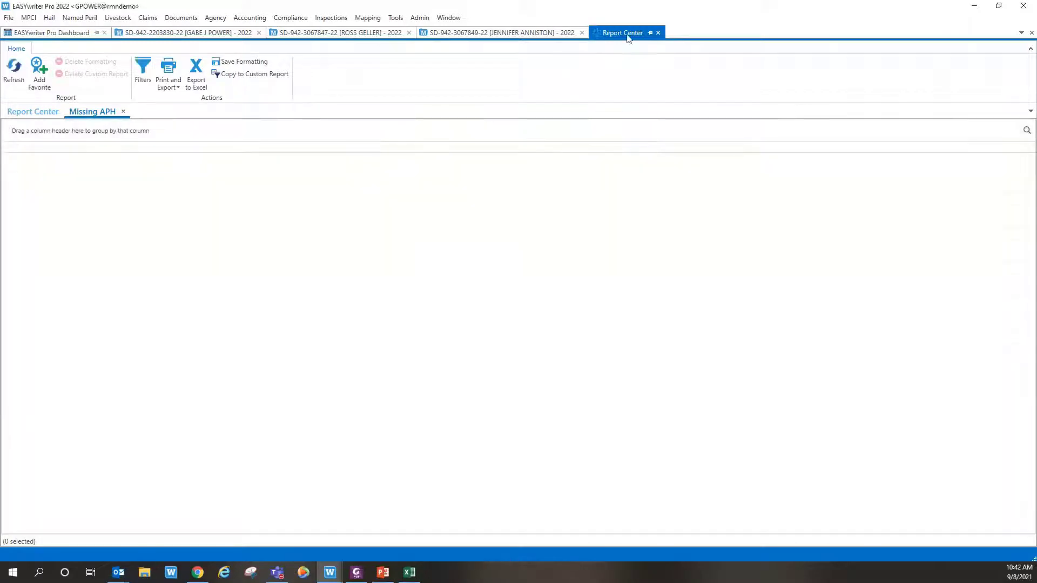
pyautogui.click(658, 33)
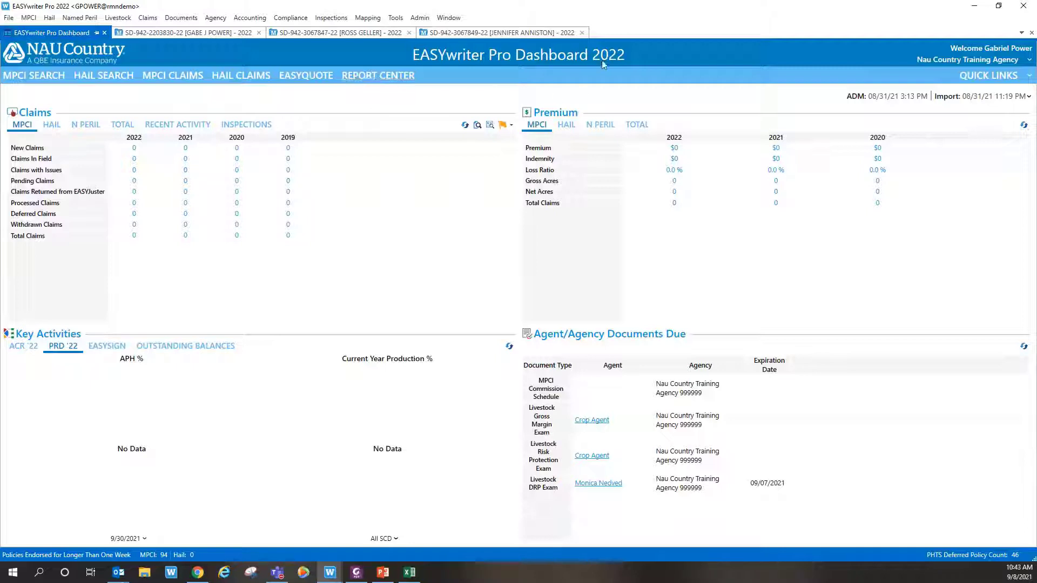
# Step: Switch to EASYwriter Pro 2021 and open the 2021 rye and wheat policy
pyautogui.click(336, 580)
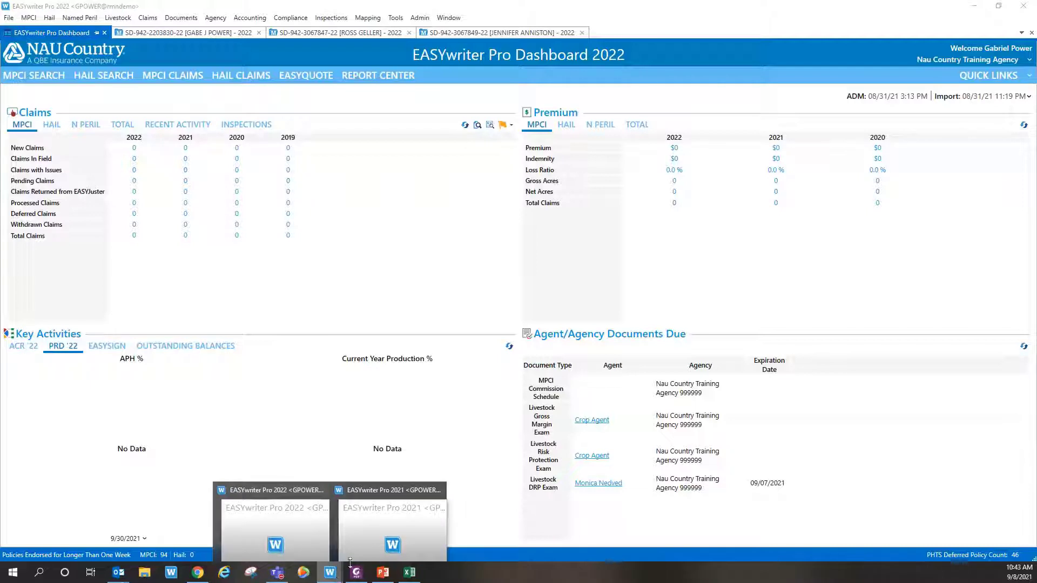
pyautogui.click(392, 527)
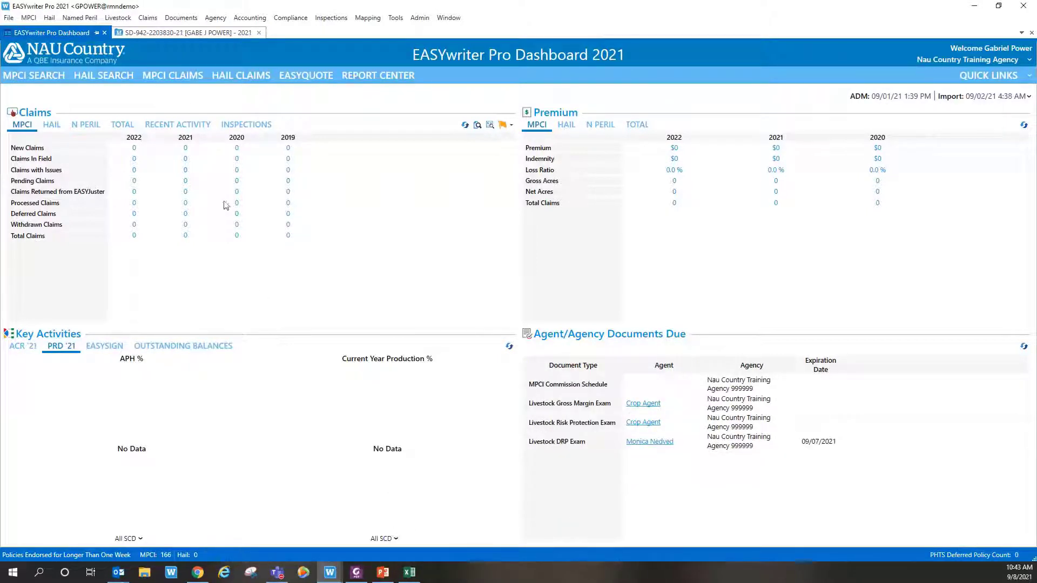
pyautogui.click(187, 34)
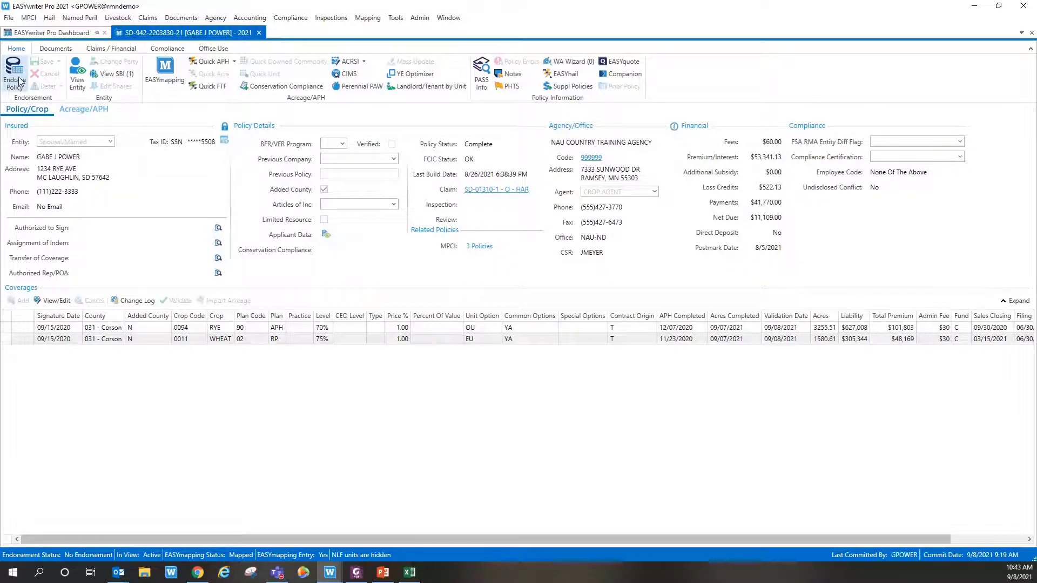
# Step: Endorse the policy, review the 2020 APH Quick Entry, then close it and show the Quick APH year choices
pyautogui.click(20, 81)
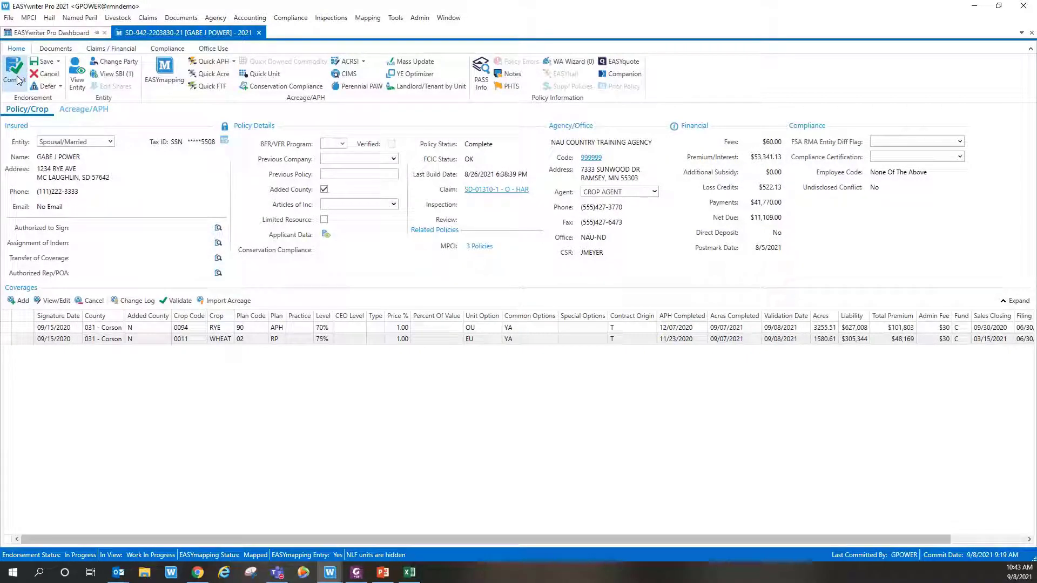
pyautogui.click(214, 63)
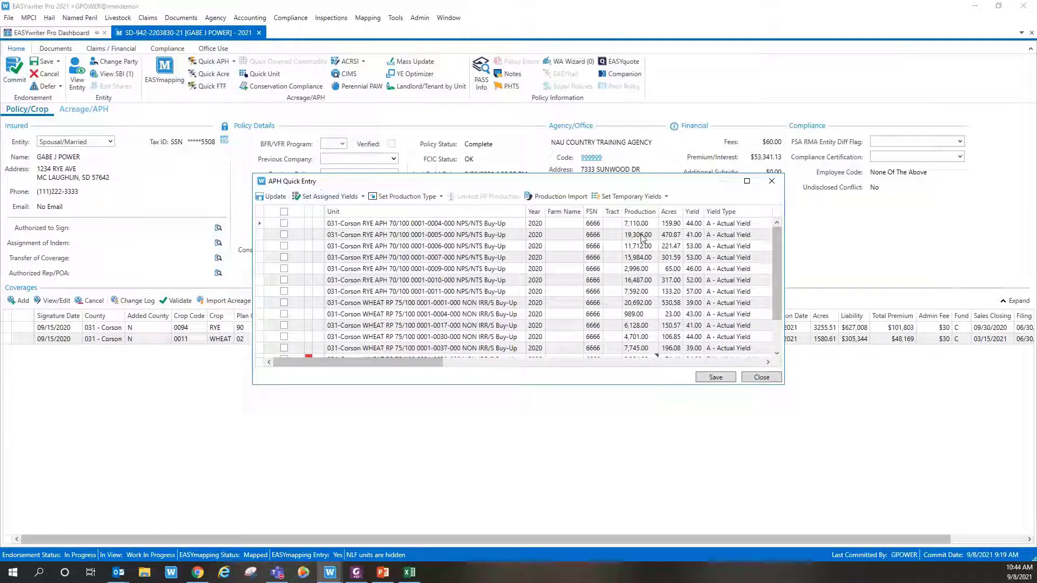
pyautogui.click(761, 378)
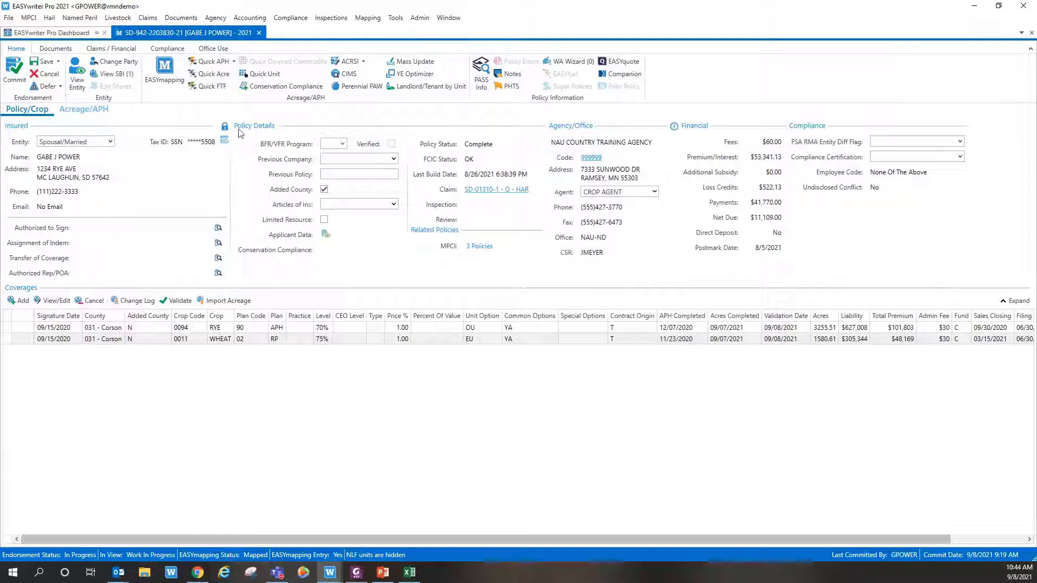
pyautogui.click(235, 63)
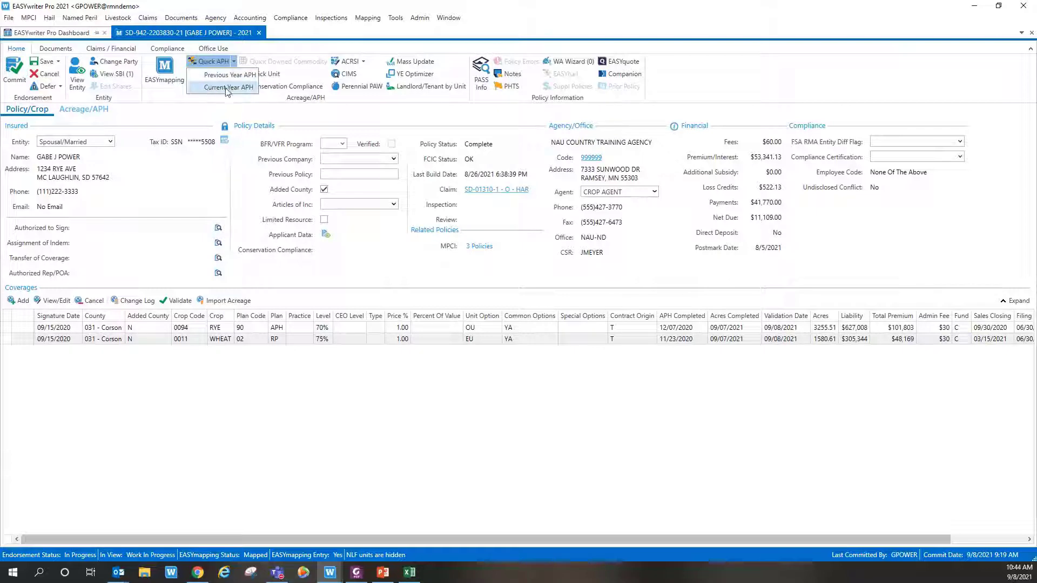
# Step: In current-year APH entry, enter production 10,000, 26,000, 2,500 and 2,500 for the first units
pyautogui.click(227, 87)
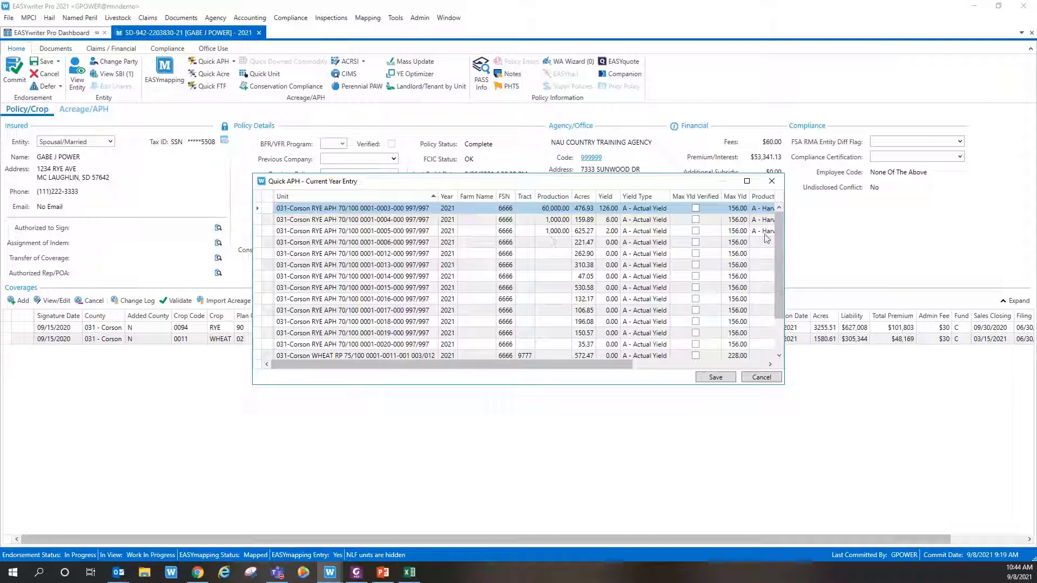
pyautogui.moveTo(779, 258)
pyautogui.mouseDown()
pyautogui.moveTo(780, 289)
pyautogui.moveTo(779, 269)
pyautogui.mouseUp()
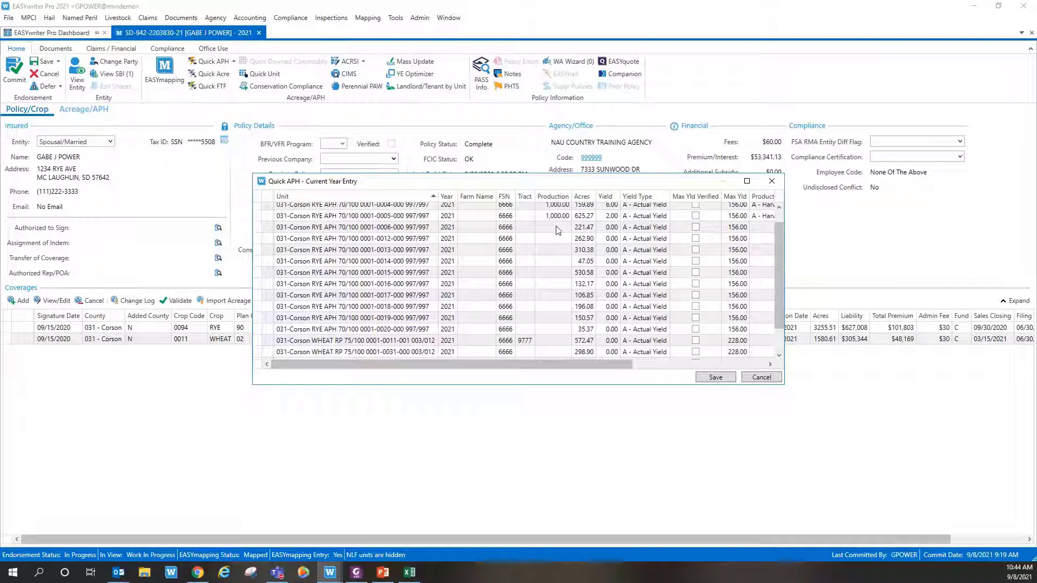
pyautogui.click(557, 227)
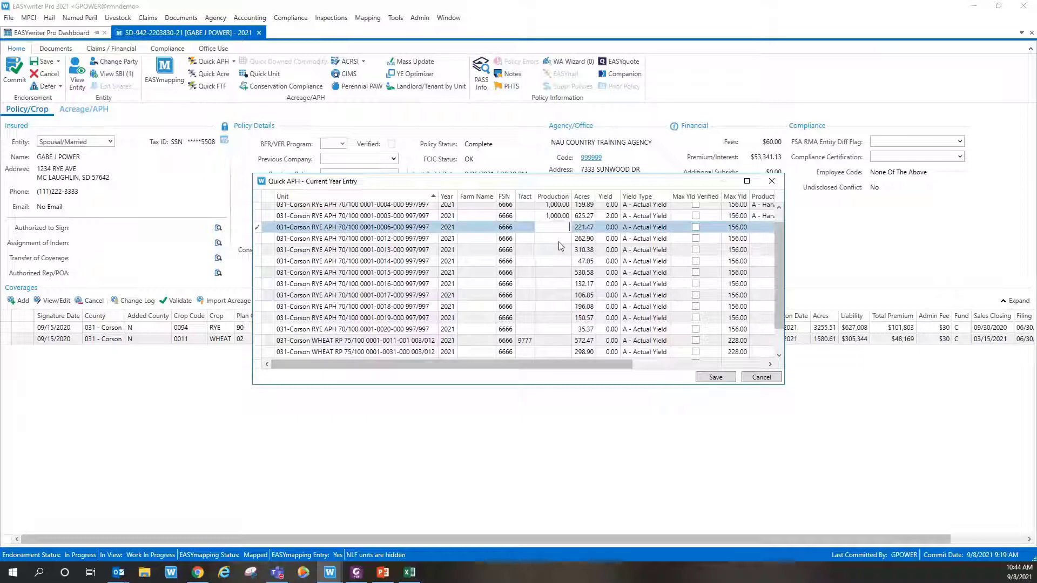
pyautogui.write('10000')
pyautogui.press('Return')
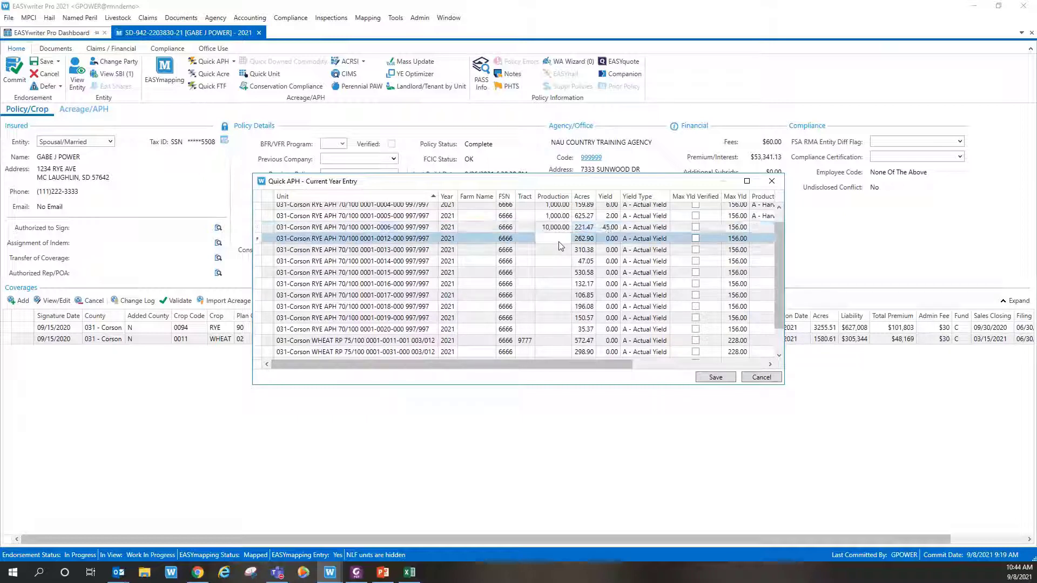
pyautogui.write('26000')
pyautogui.press('Return')
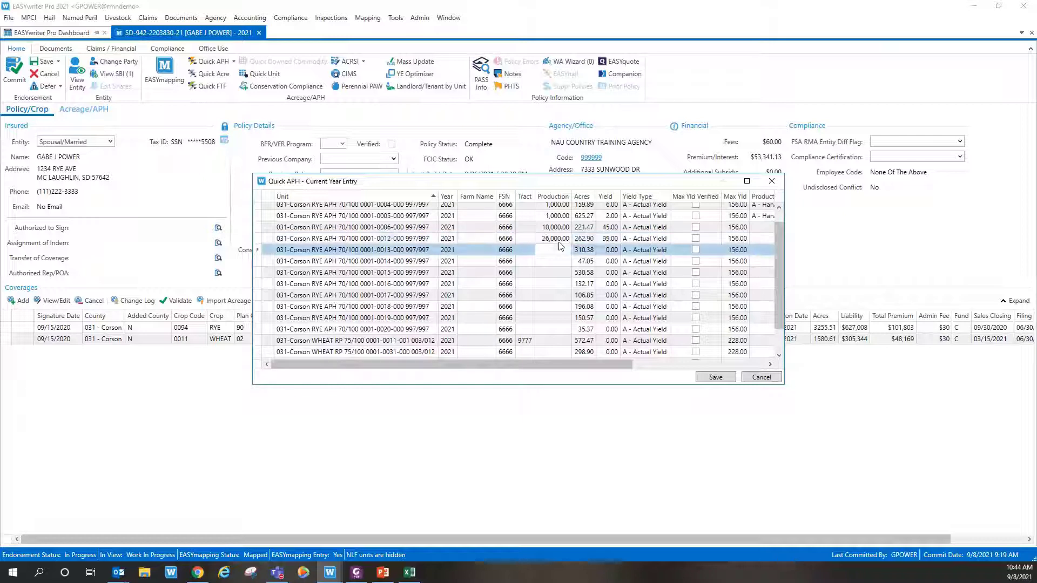
pyautogui.write('2500')
pyautogui.press('Return')
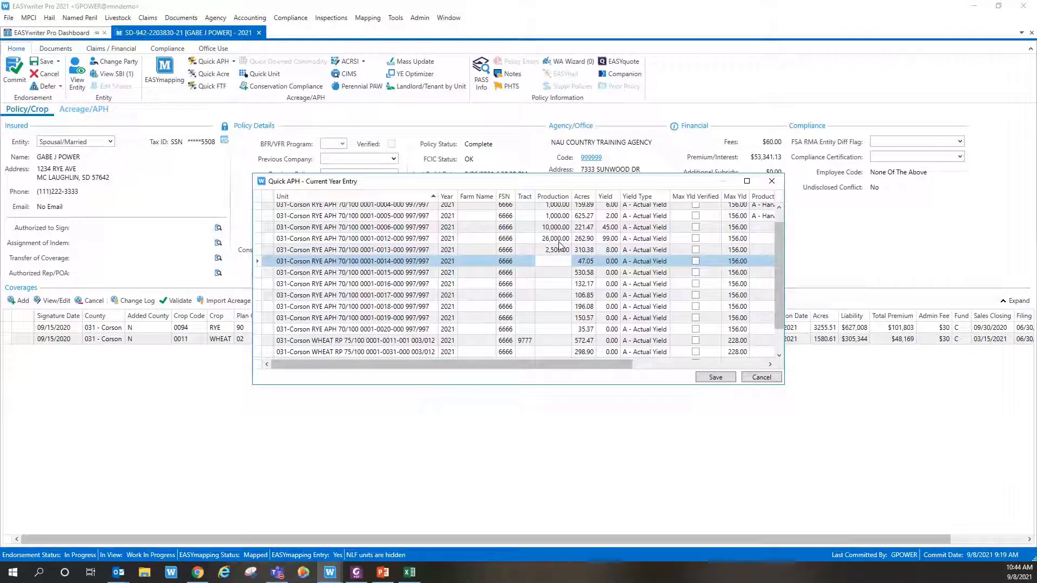
pyautogui.write('2500')
pyautogui.press('Return')
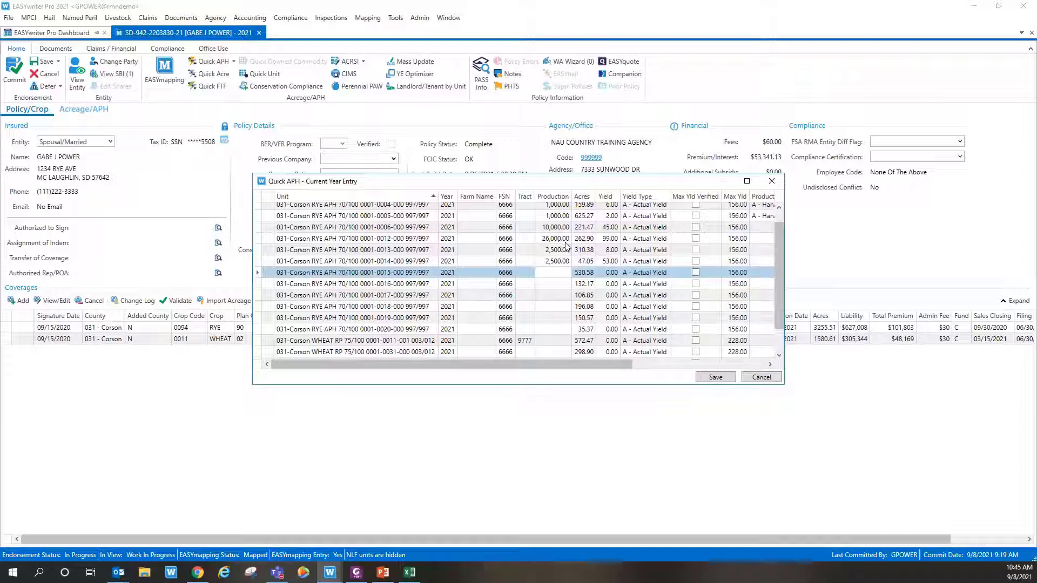
# Step: Set rows four through seven to 'A - Harvested Production: Sold/Commercial Storage' and save
pyautogui.scroll(-2, 595, 297)
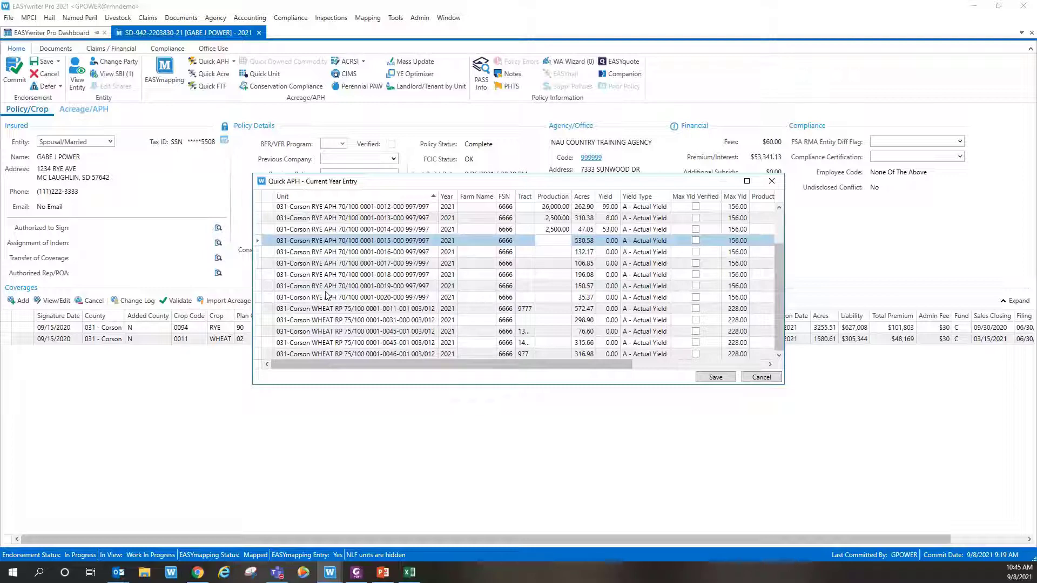
pyautogui.scroll(2, 568, 298)
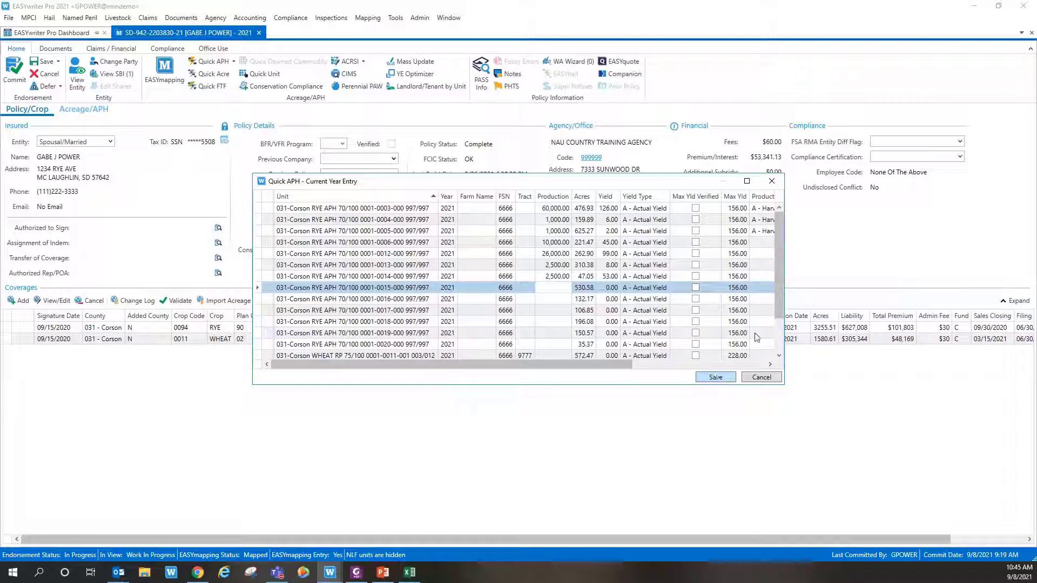
pyautogui.moveTo(575, 365); pyautogui.dragTo(682, 364)
pyautogui.click(754, 243)
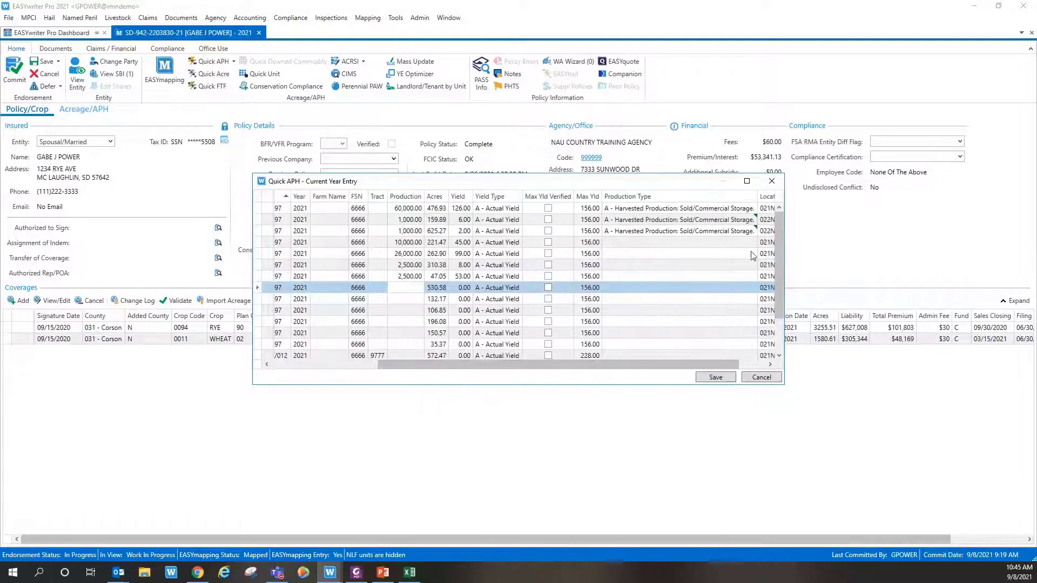
pyautogui.click(746, 257)
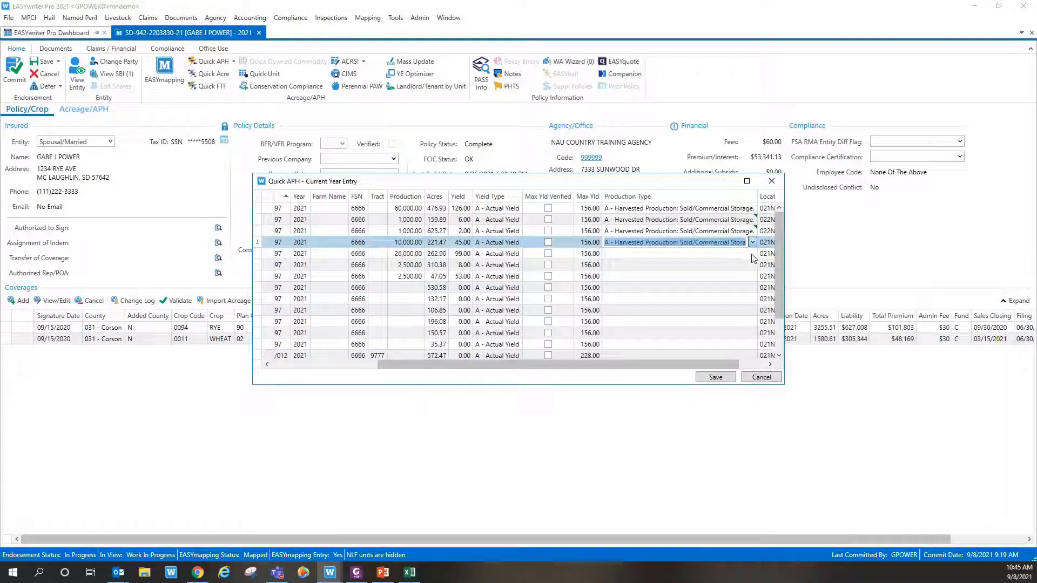
pyautogui.click(752, 254)
pyautogui.click(748, 287)
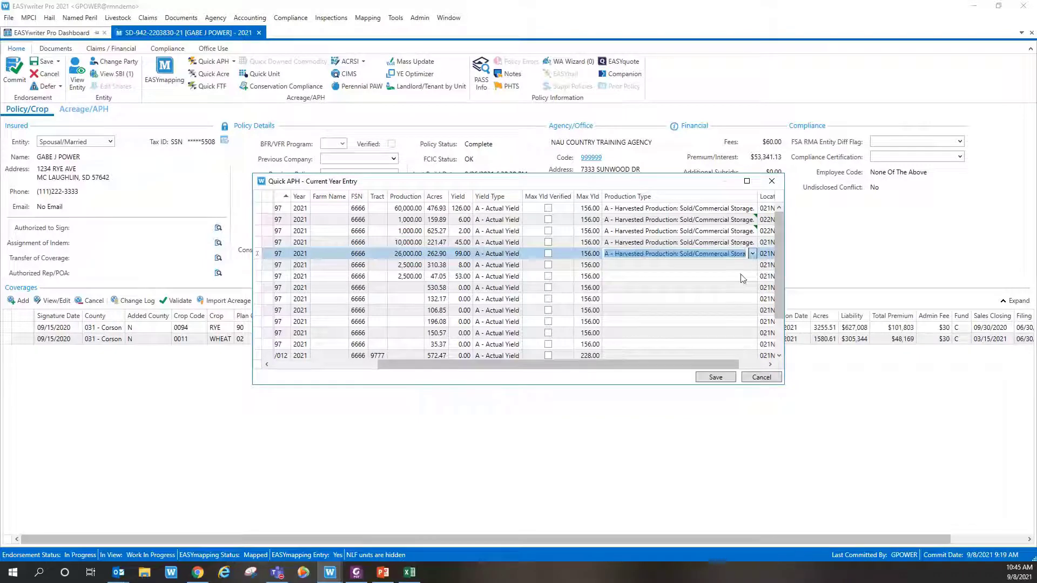
pyautogui.click(753, 265)
pyautogui.click(759, 284)
pyautogui.click(754, 277)
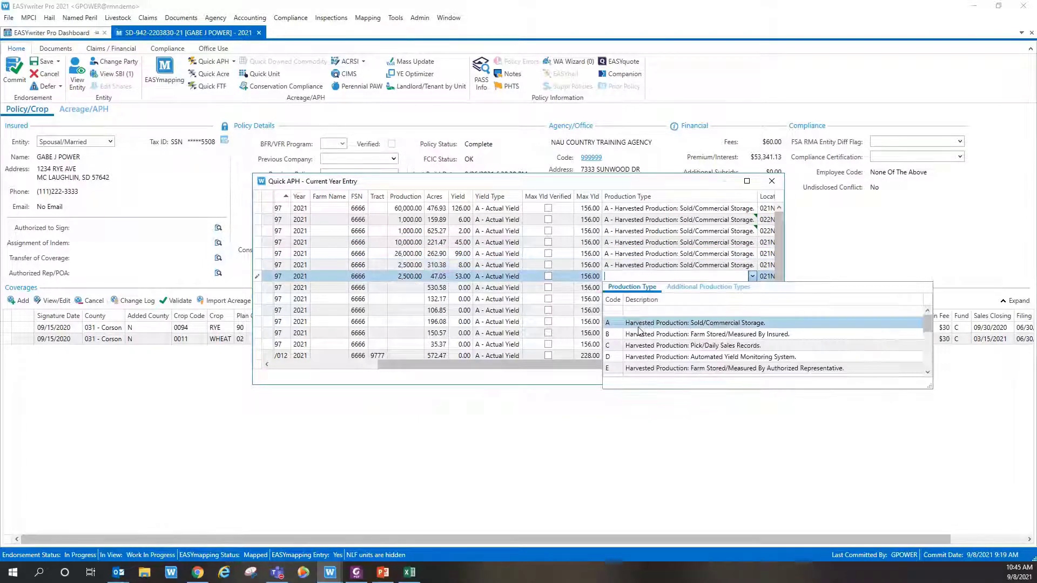
pyautogui.click(749, 303)
pyautogui.click(713, 378)
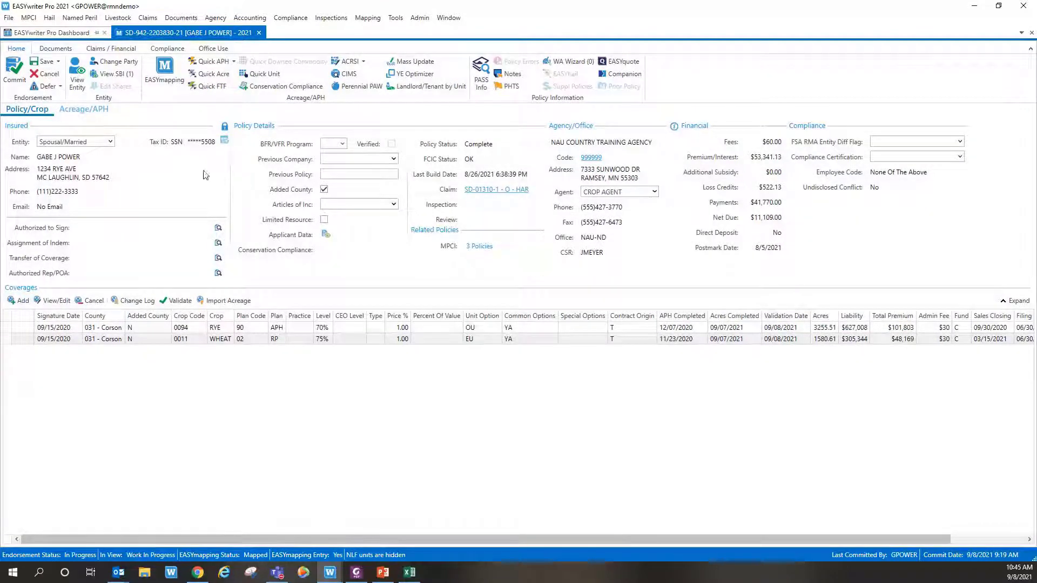
# Step: Commit the endorsement with Production History ticked as a new required document
pyautogui.click(17, 73)
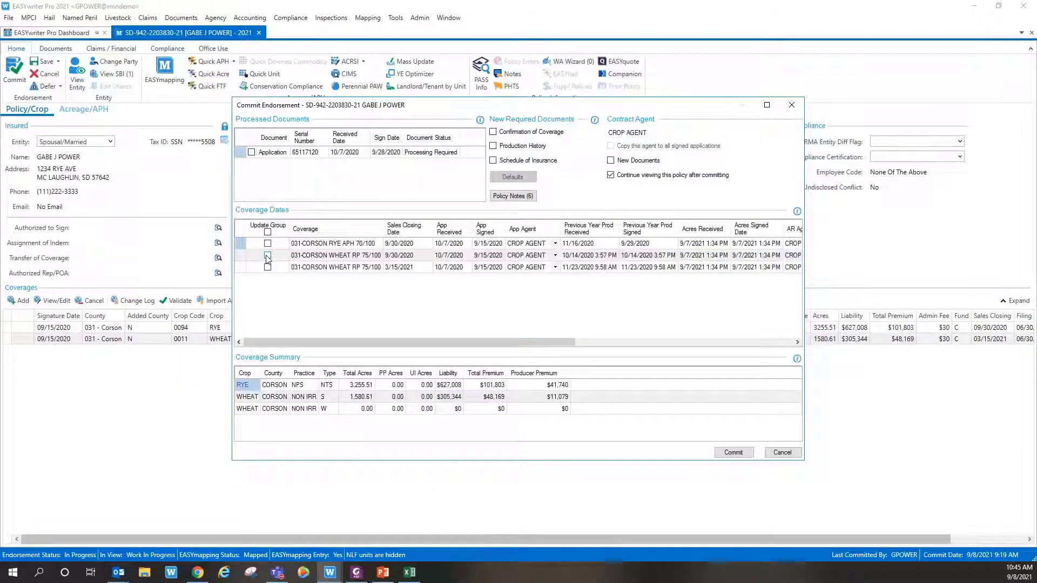
pyautogui.click(494, 146)
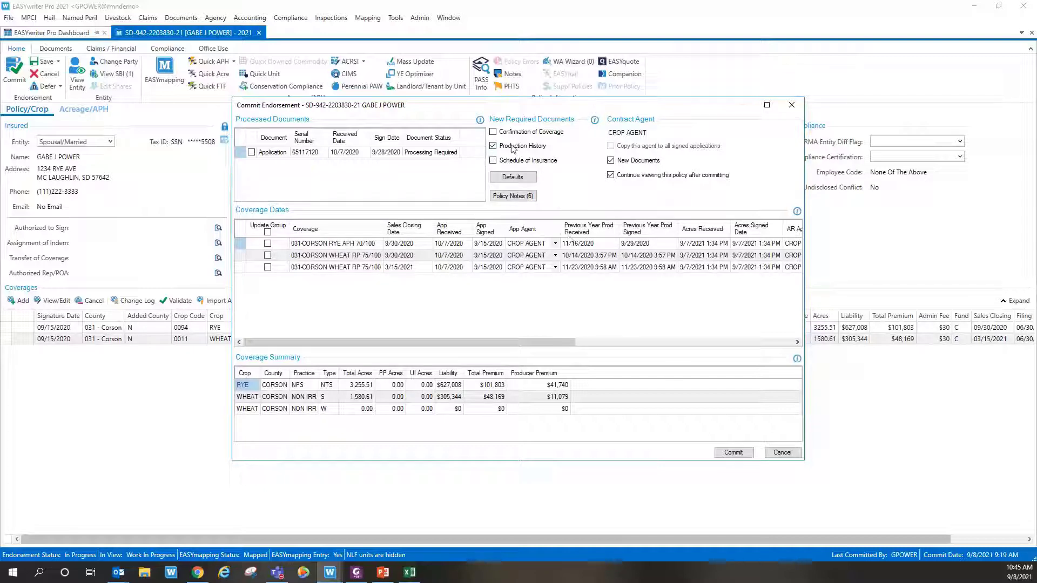
pyautogui.click(733, 452)
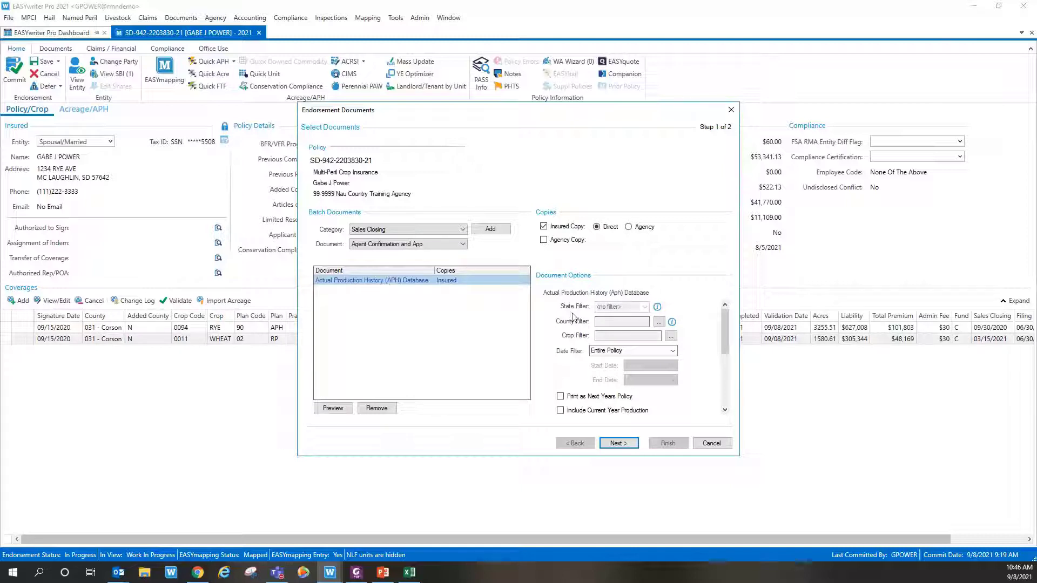
# Step: Preview the APH Database with Print as Next Years Policy and Include Current Year Production checked
pyautogui.scroll(-5, 547, 319)
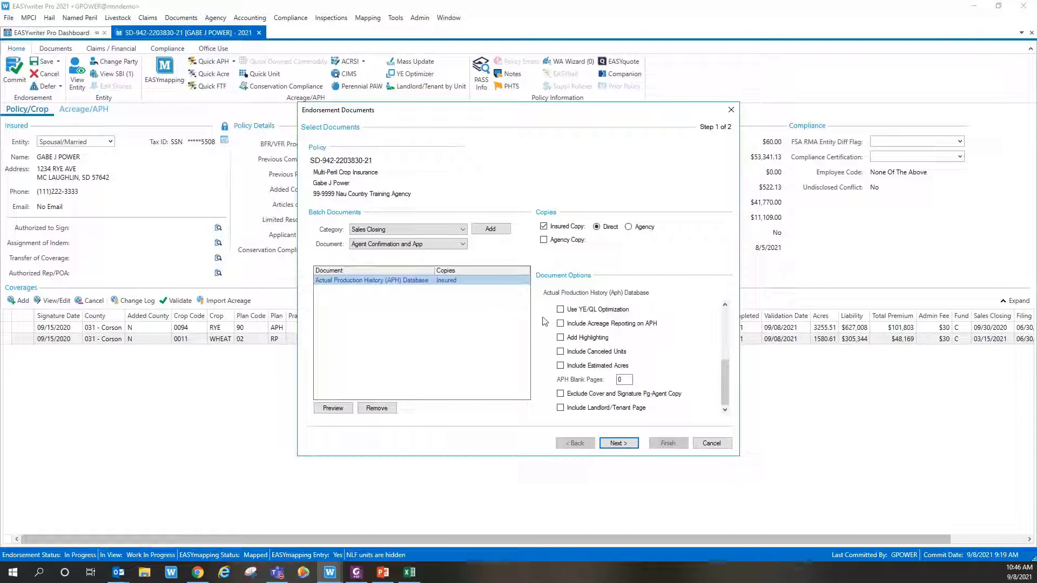
pyautogui.scroll(5, 554, 327)
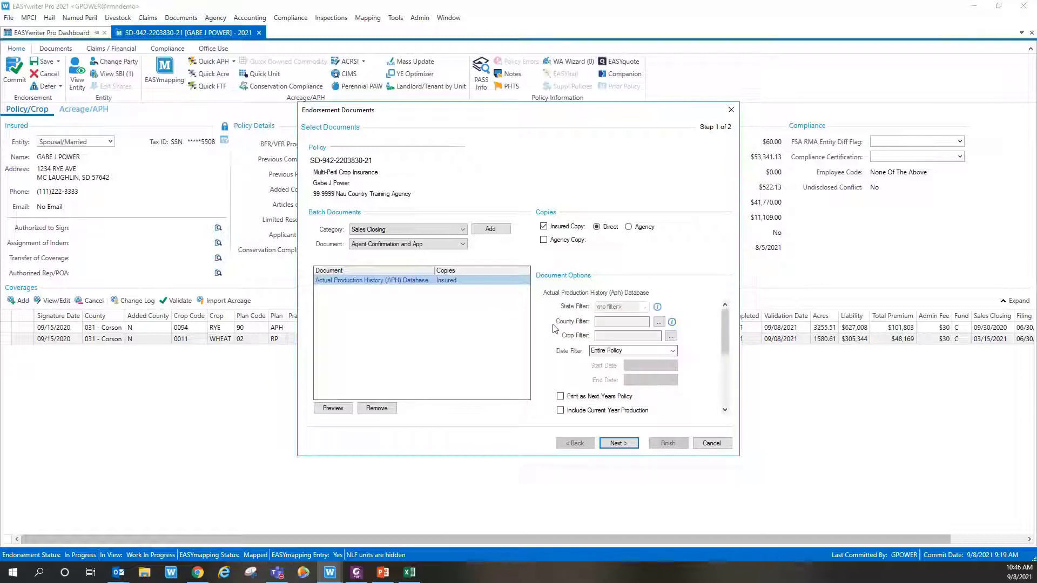
pyautogui.scroll(-1, 555, 329)
pyautogui.click(561, 332)
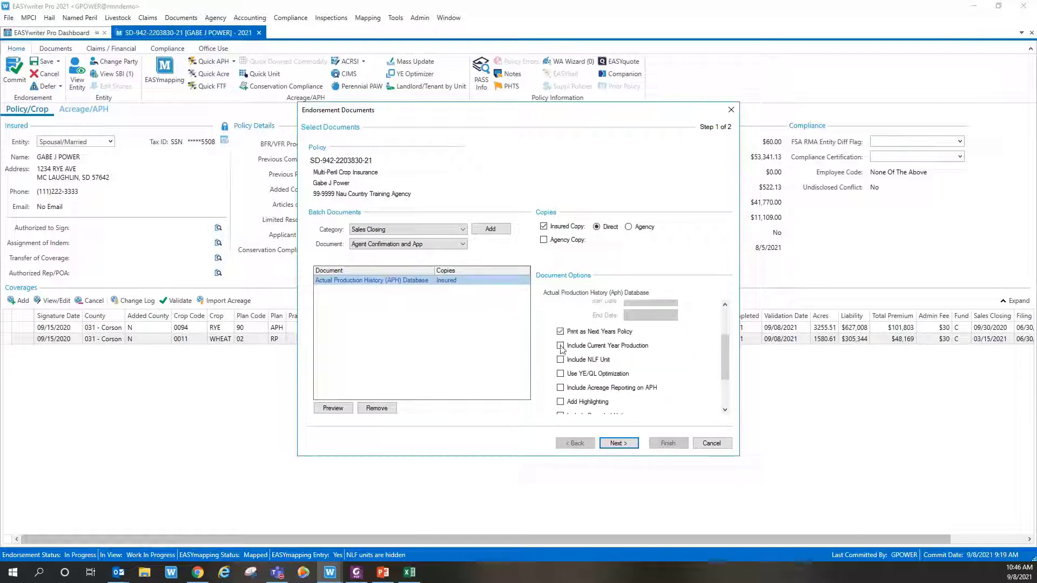
pyautogui.click(561, 346)
pyautogui.click(335, 409)
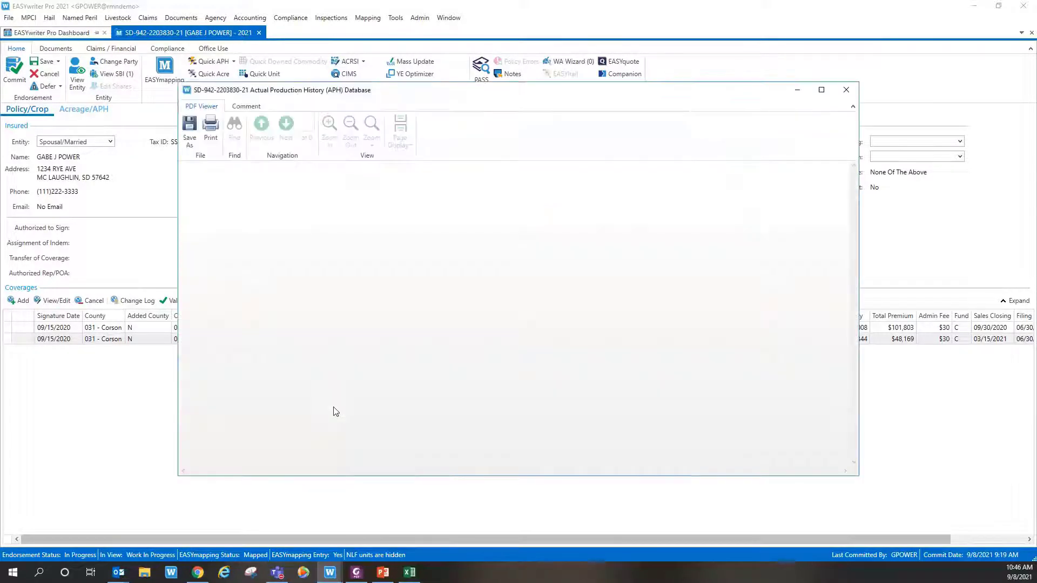
# Step: Maximize the APH Database preview and page through it to the final page, 29 of 29
pyautogui.click(821, 90)
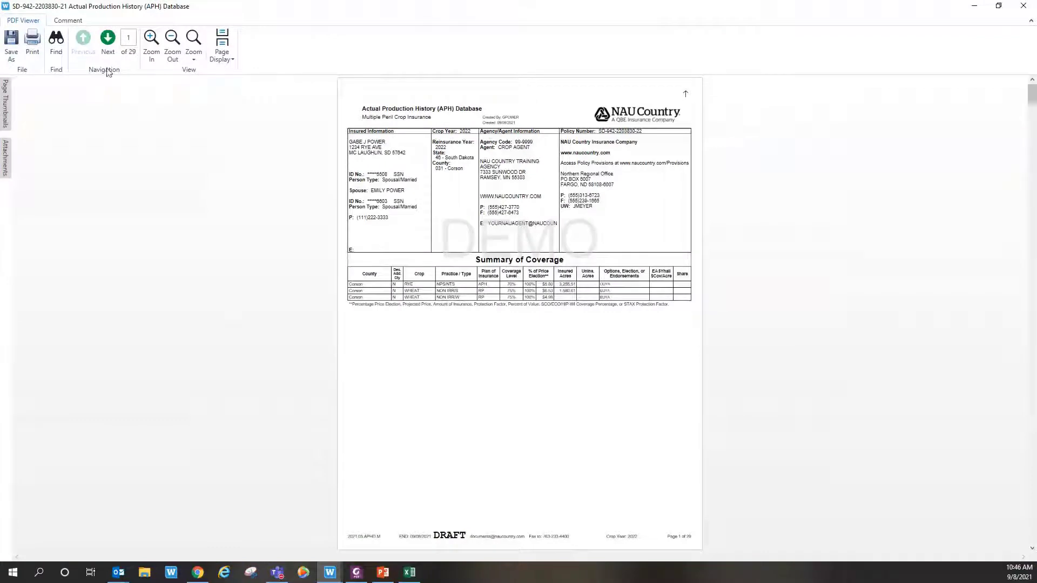
pyautogui.click(109, 43)
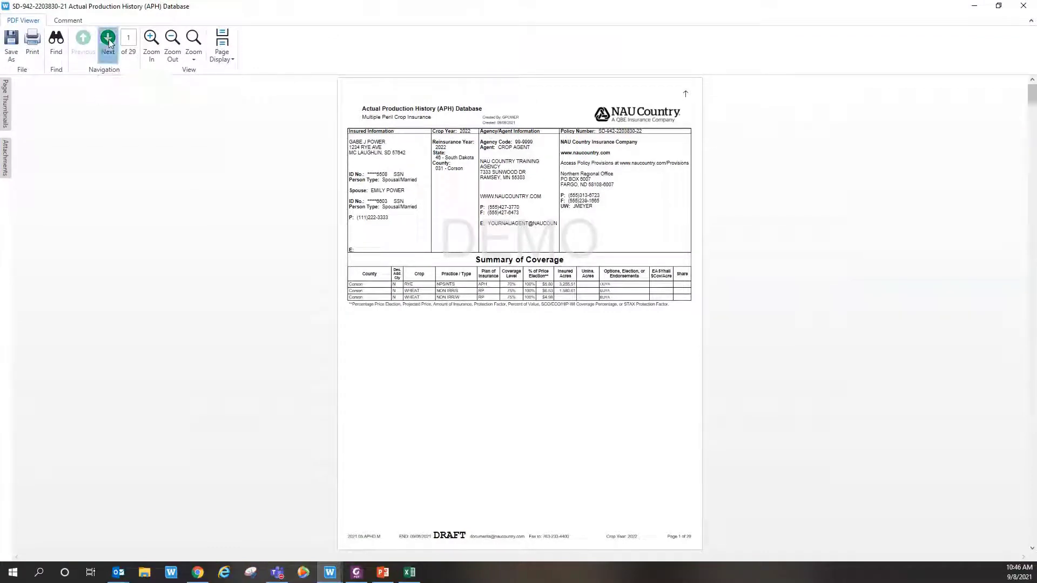
pyautogui.click(108, 43)
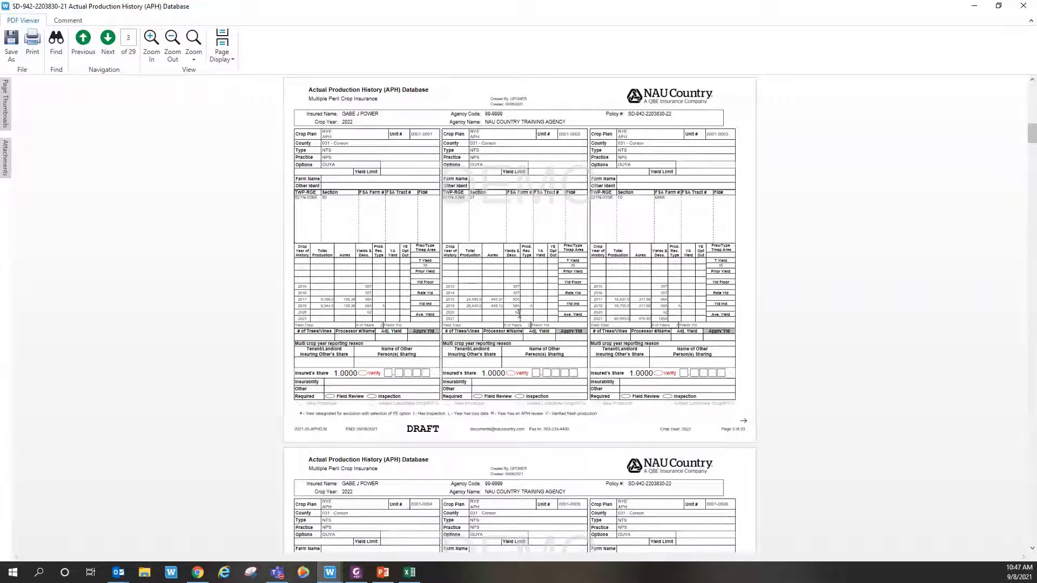
pyautogui.moveTo(1033, 135); pyautogui.dragTo(1031, 193)
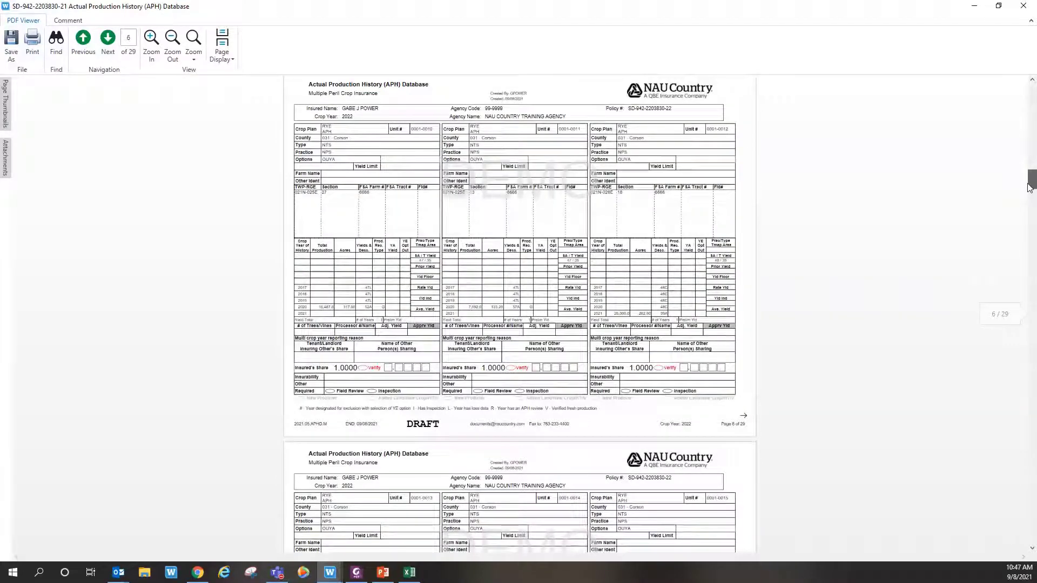
pyautogui.click(1030, 201)
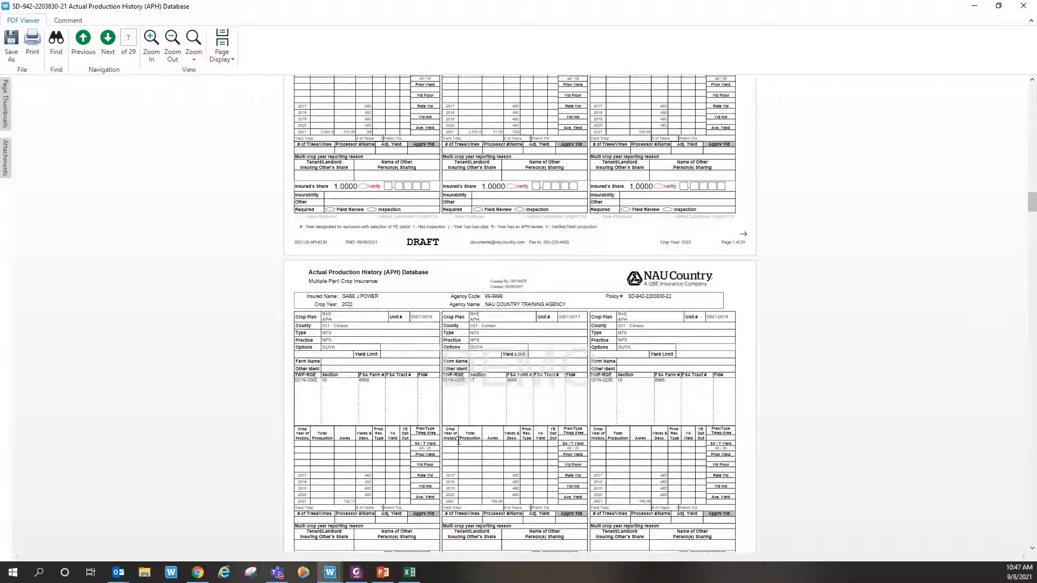
pyautogui.scroll(-2, 458, 445)
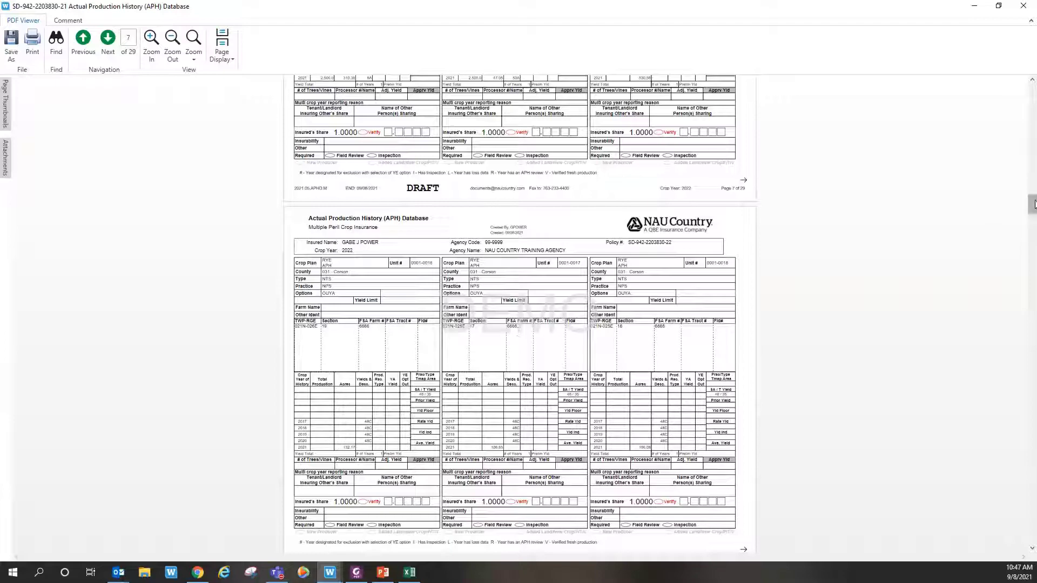
pyautogui.moveTo(1033, 205); pyautogui.dragTo(1021, 543)
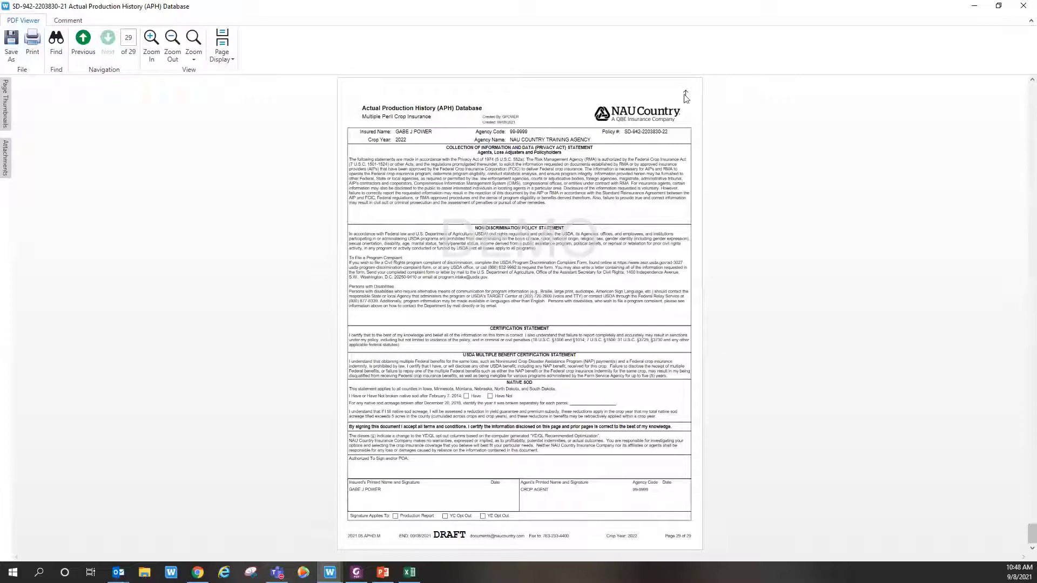
# Step: Close the report preview, cancel endorsement document printing, and review the current-year APH entries
pyautogui.hotkey('alt', 'F4')
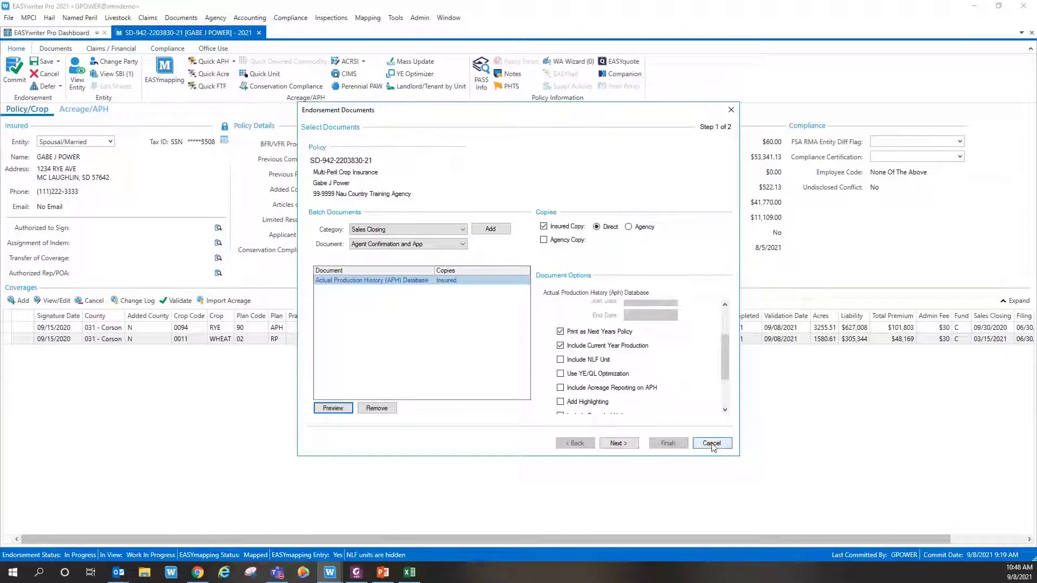
pyautogui.click(712, 444)
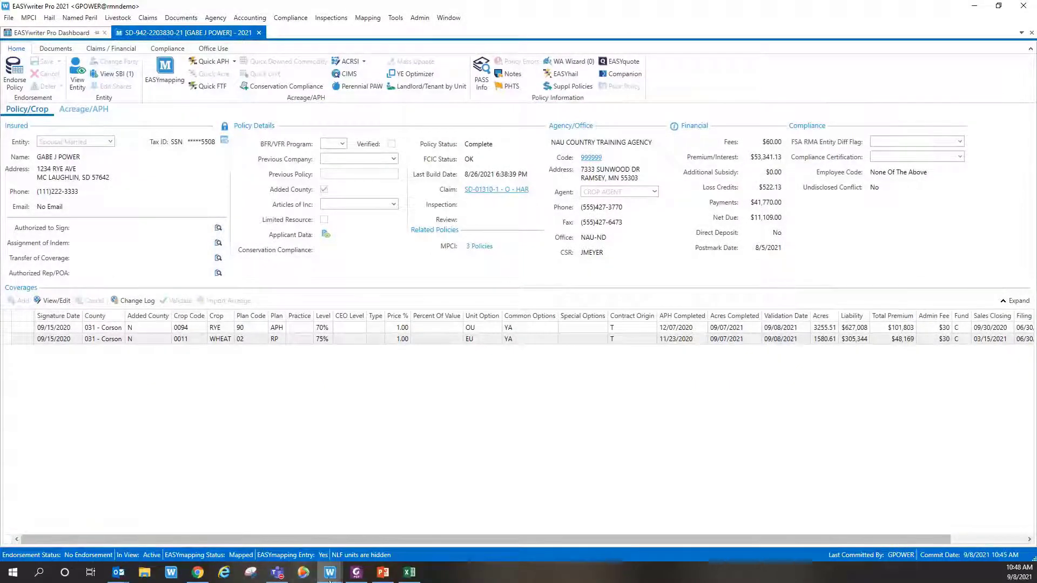
pyautogui.click(221, 65)
pyautogui.scroll(-2, 548, 303)
pyautogui.scroll(-1, 546, 300)
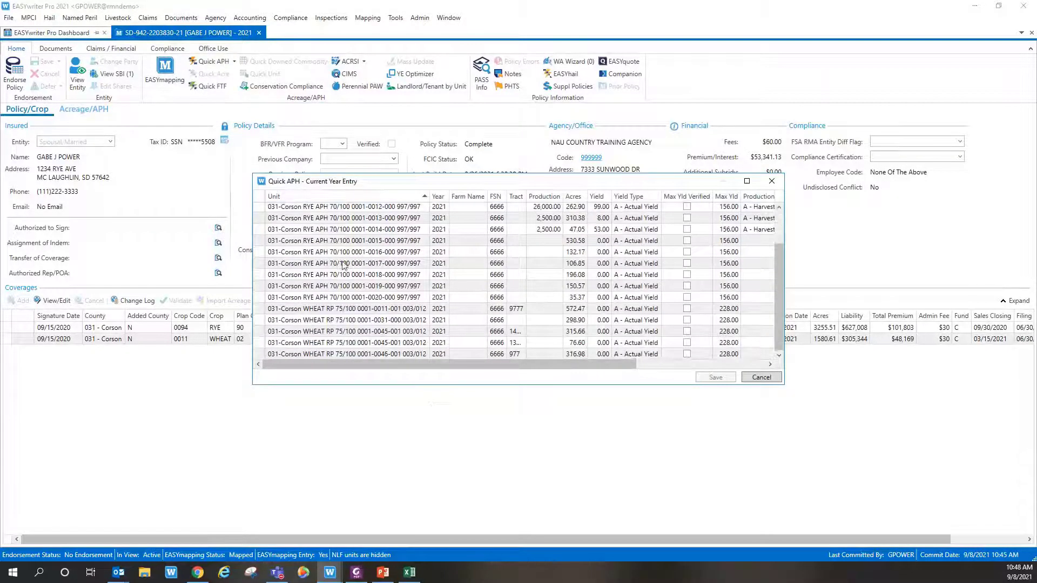
pyautogui.click(761, 377)
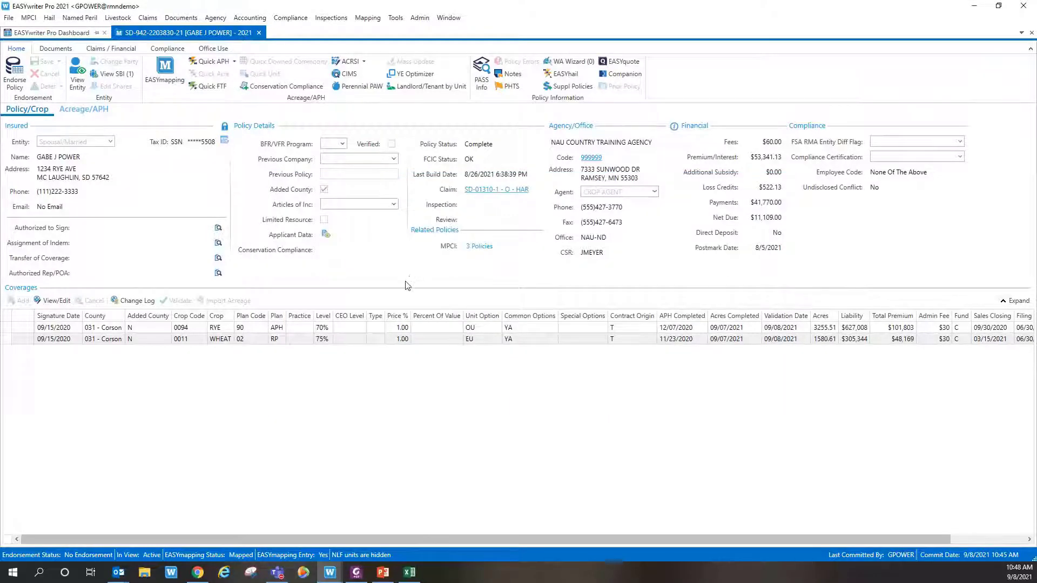
# Step: Reopen Current Year APH from the Quick APH menu, review it, and close without changes
pyautogui.click(236, 63)
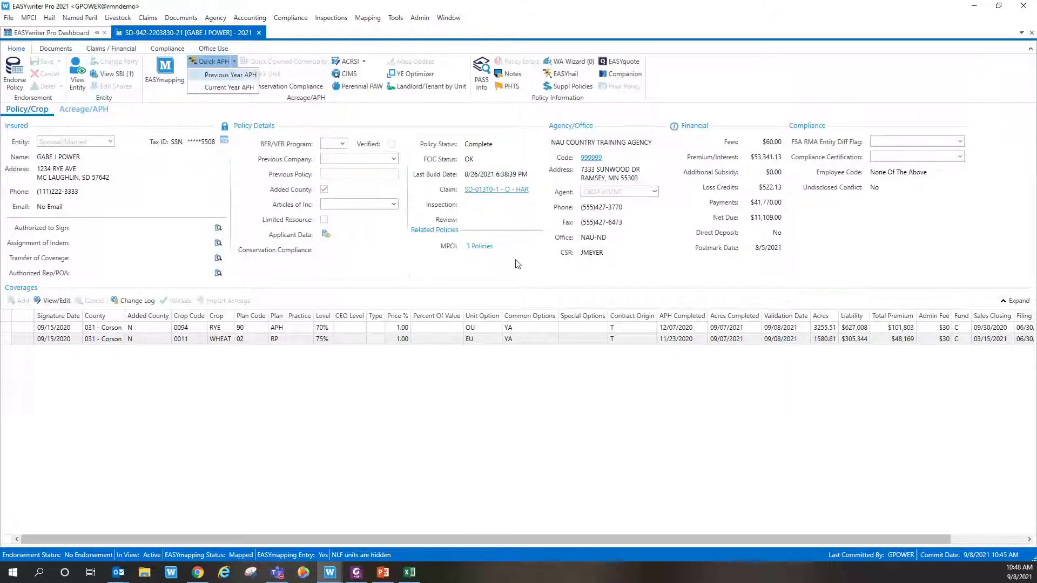
pyautogui.click(235, 87)
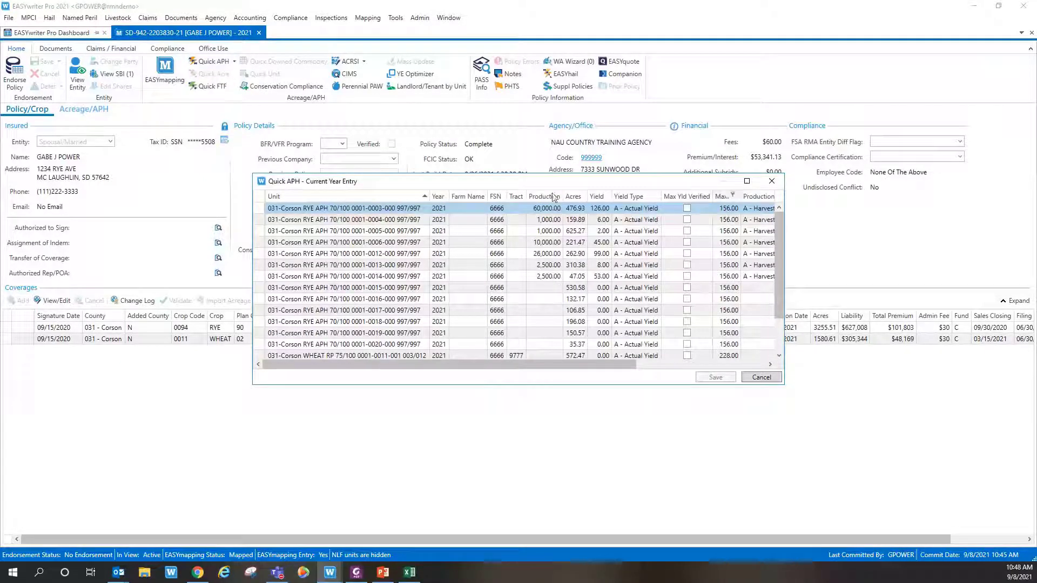
pyautogui.scroll(-2, 543, 287)
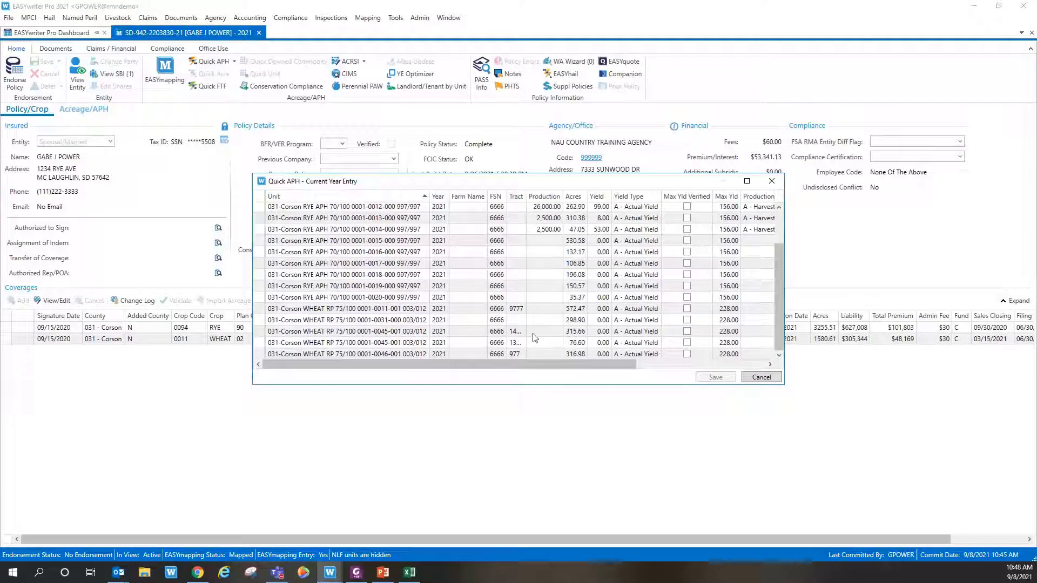
pyautogui.click(755, 378)
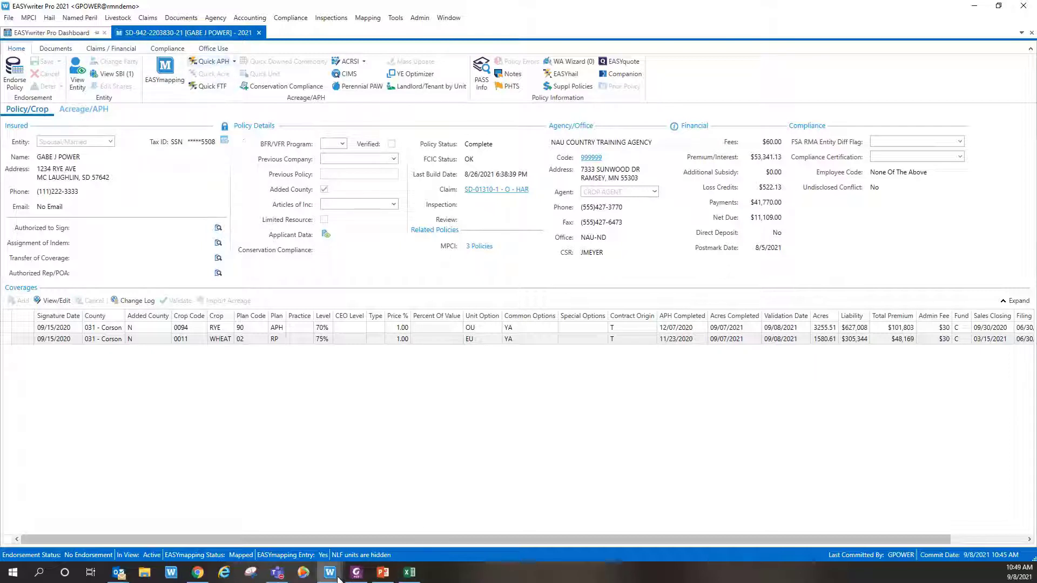
pyautogui.moveTo(339, 578)
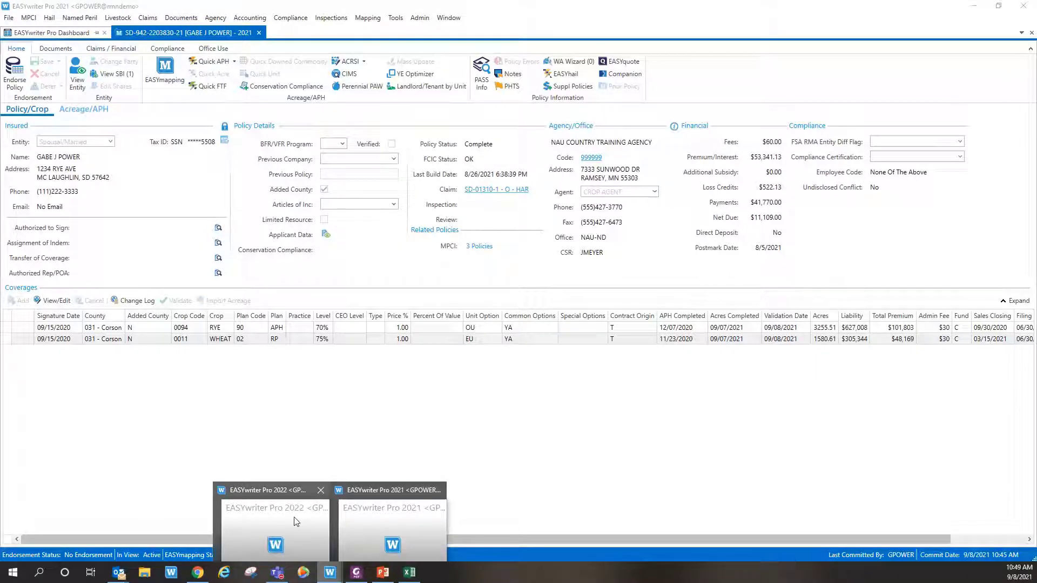
# Step: Switch to EASYwriter Pro 2022 and start an endorsement on the 2022 rye and wheat policy
pyautogui.click(296, 522)
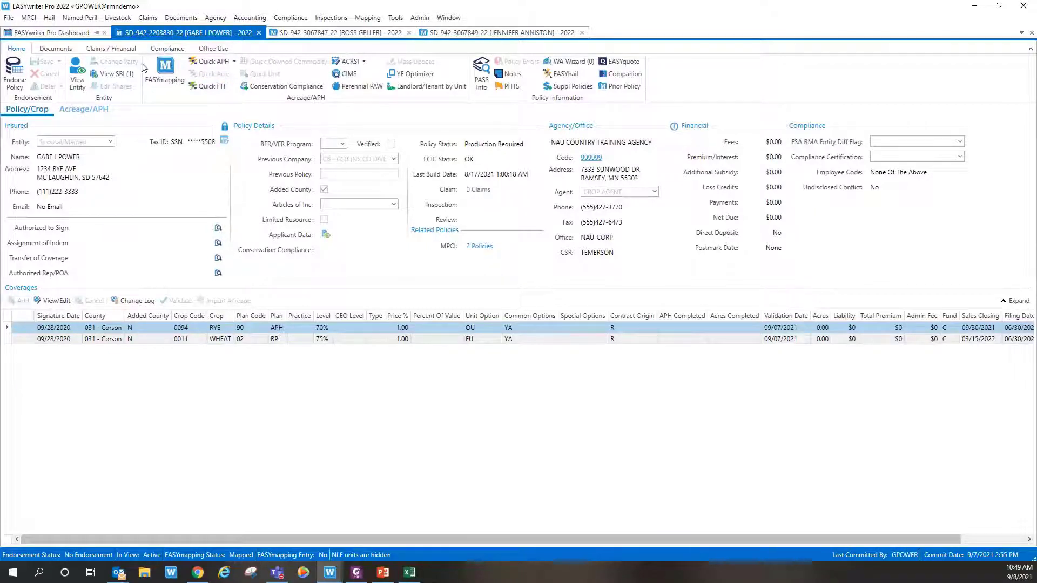
pyautogui.click(15, 77)
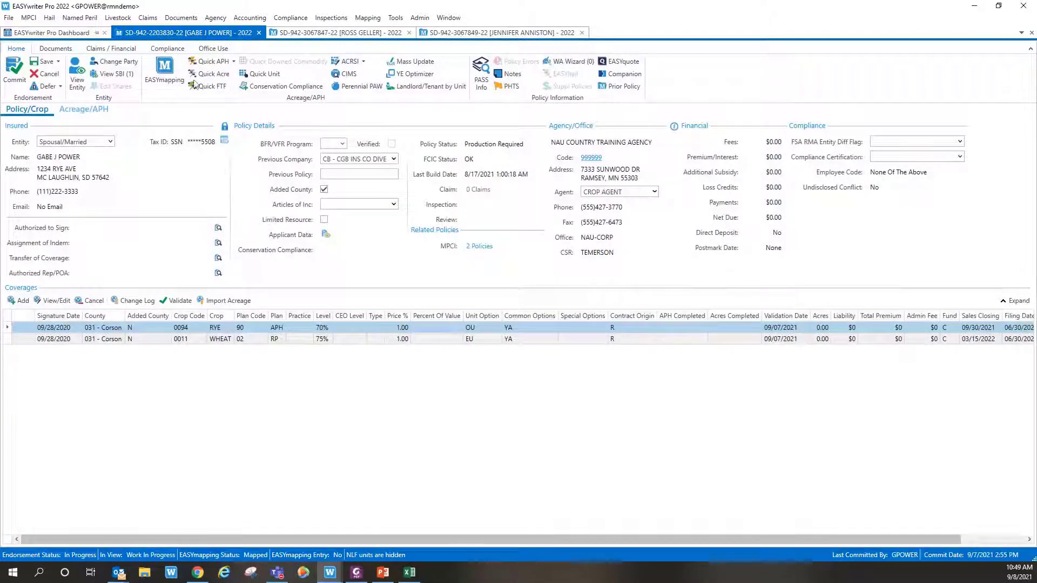
pyautogui.click(88, 110)
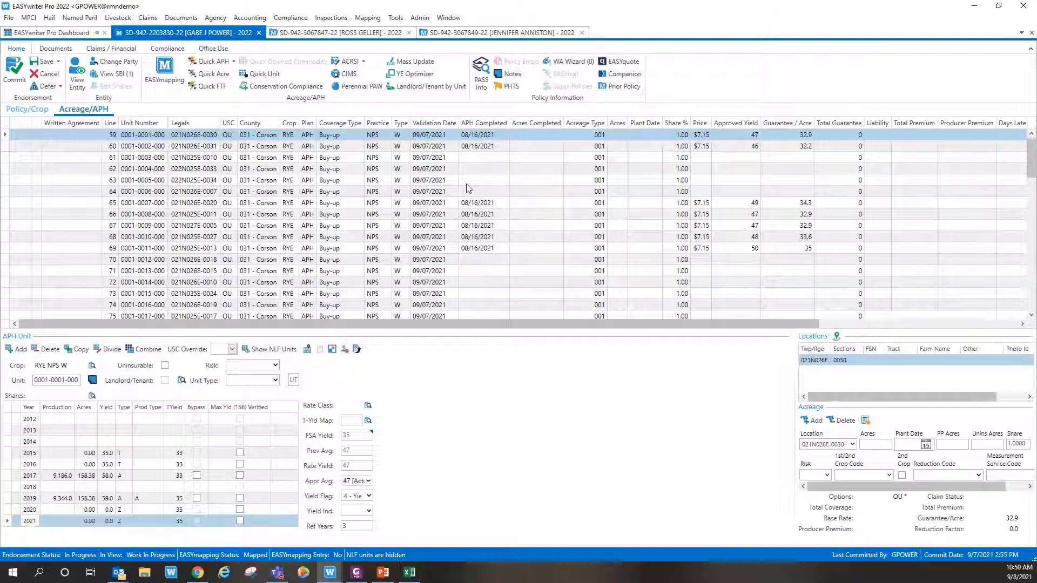
pyautogui.click(456, 159)
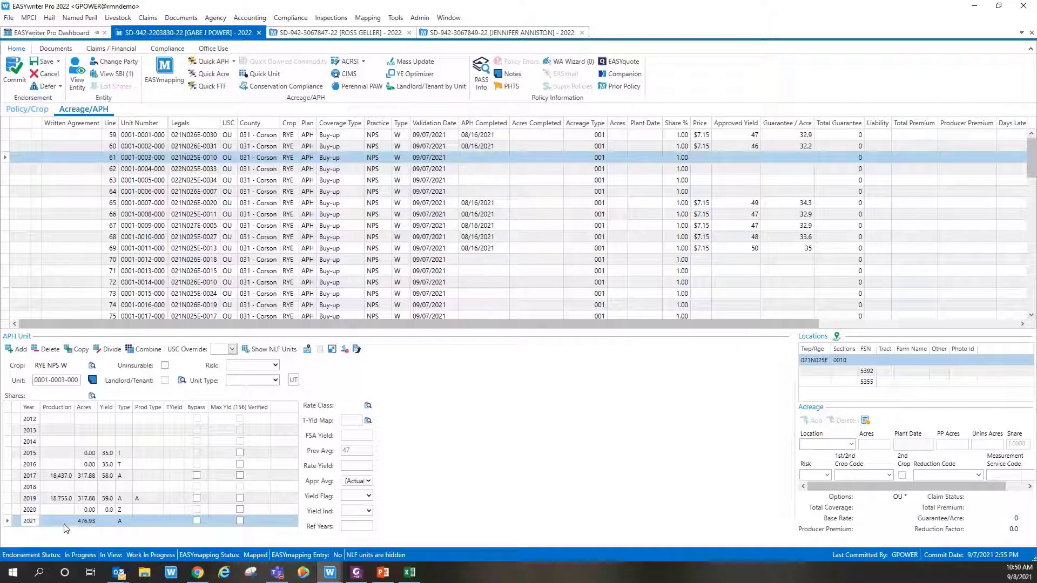
pyautogui.click(60, 522)
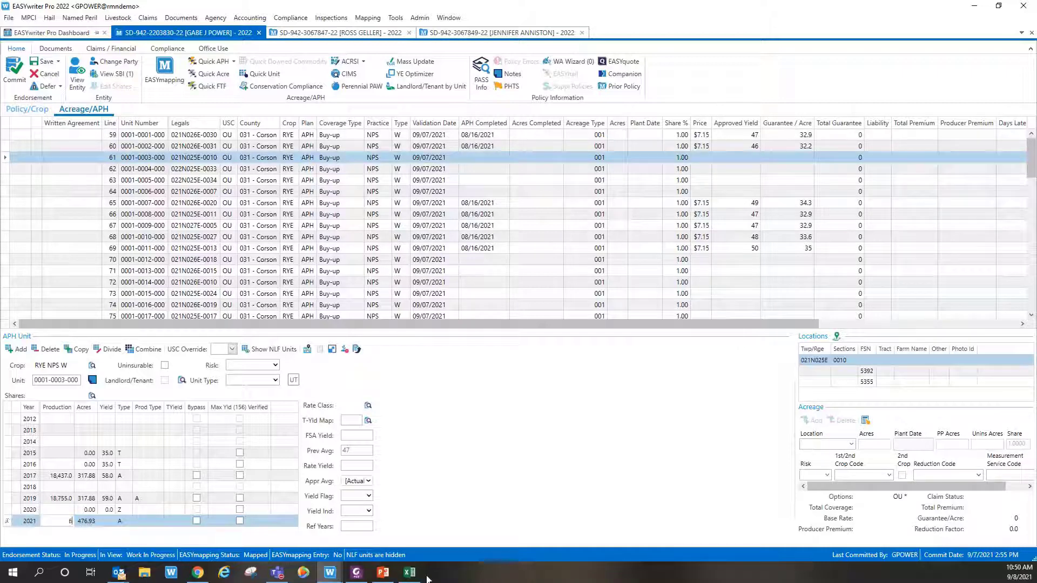
pyautogui.write('60000')
pyautogui.press('Tab')
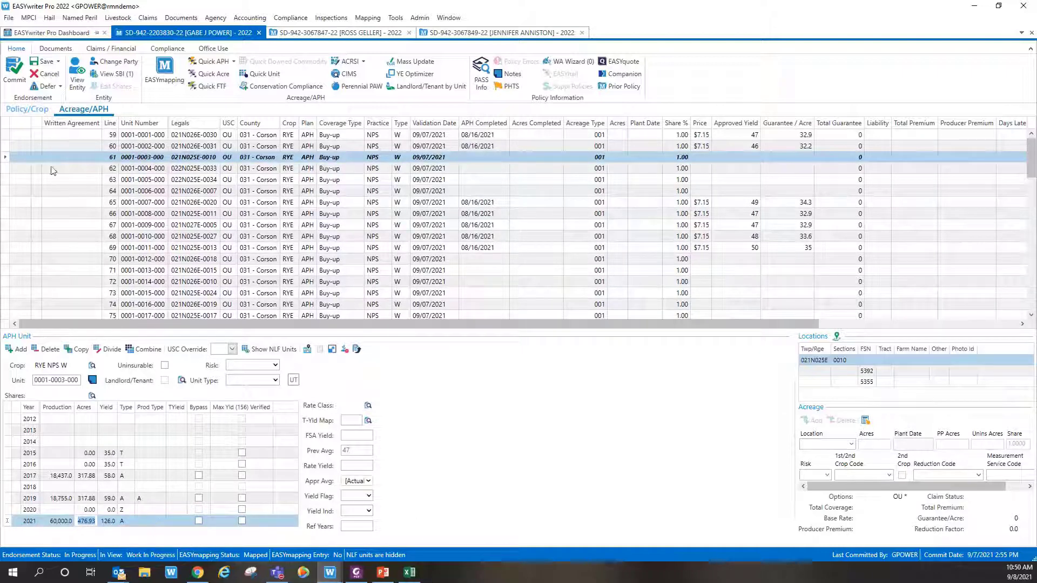
pyautogui.click(46, 63)
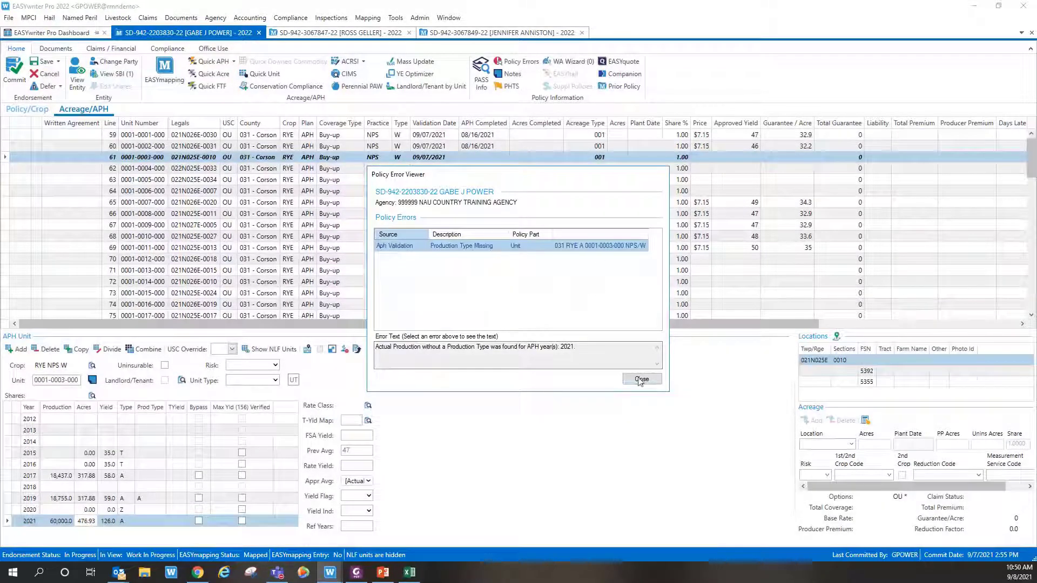
pyautogui.click(641, 380)
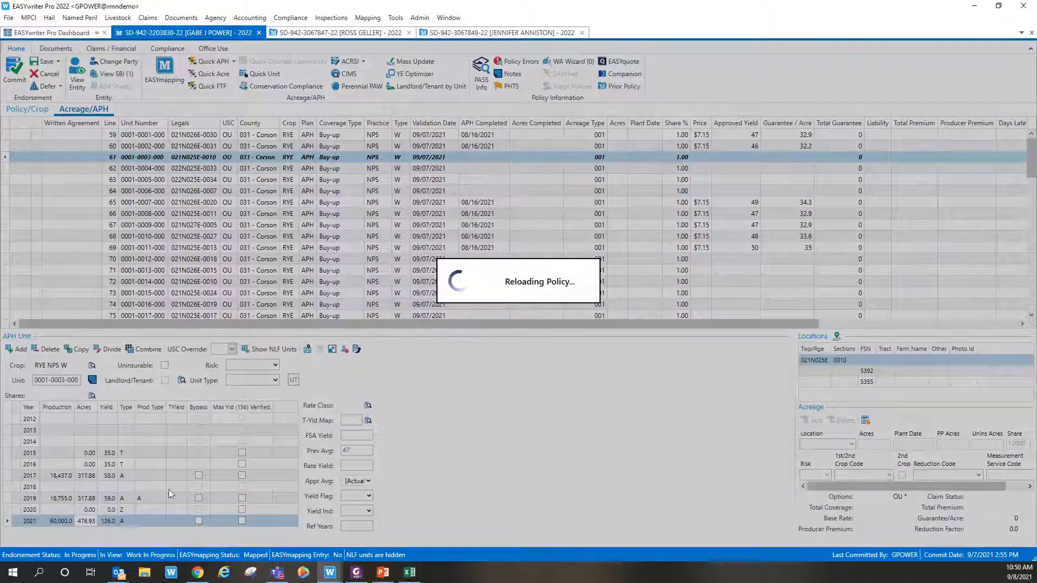
pyautogui.click(161, 521)
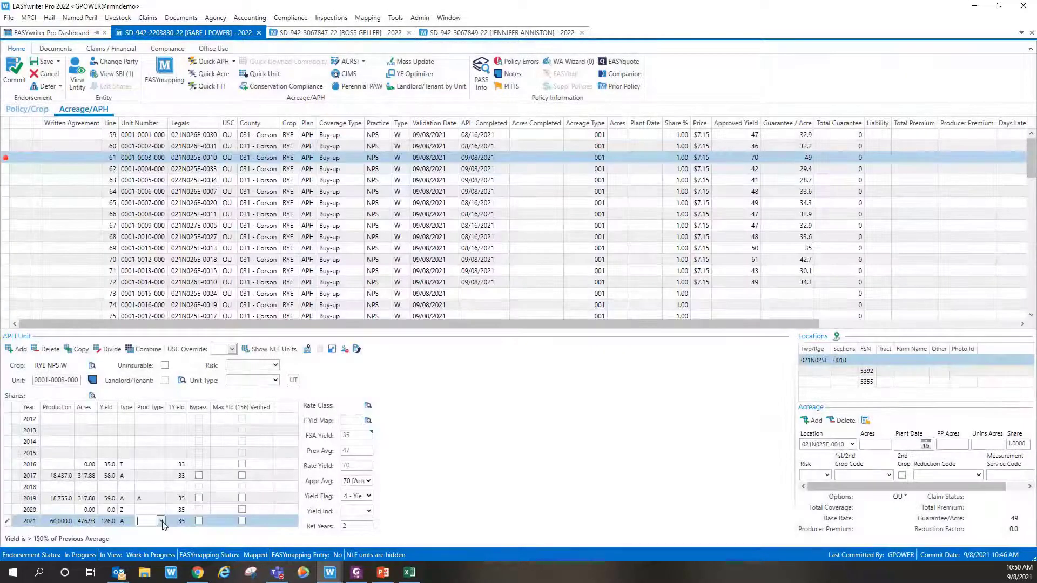
pyautogui.click(162, 522)
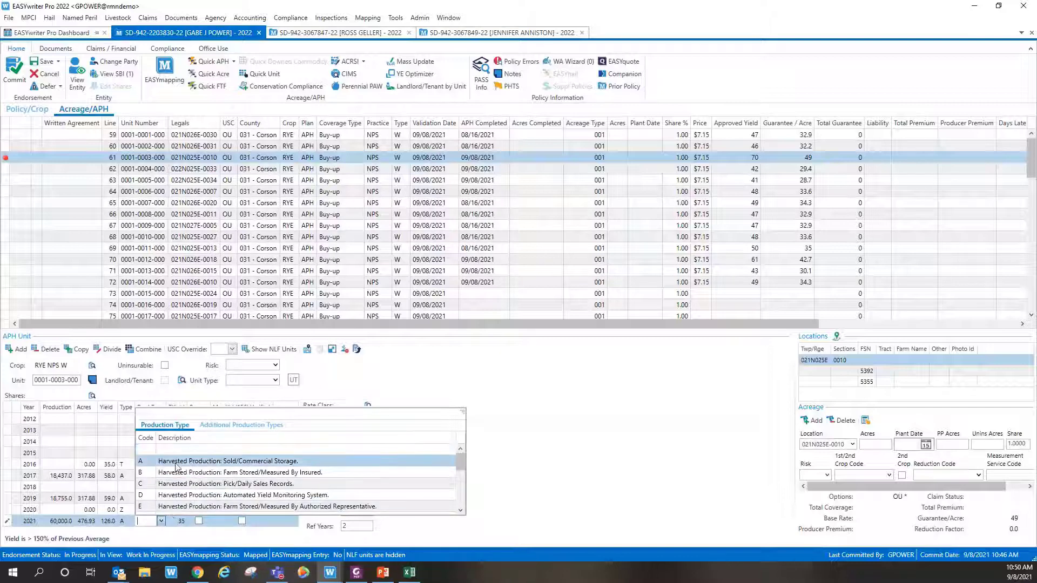
pyautogui.scroll(-5, 174, 503)
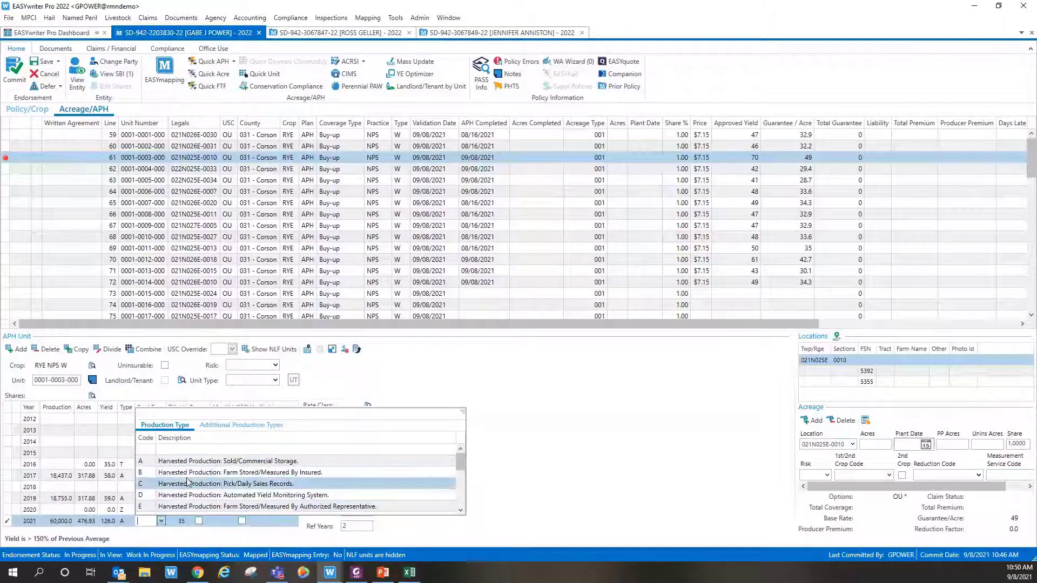
pyautogui.scroll(5, 188, 486)
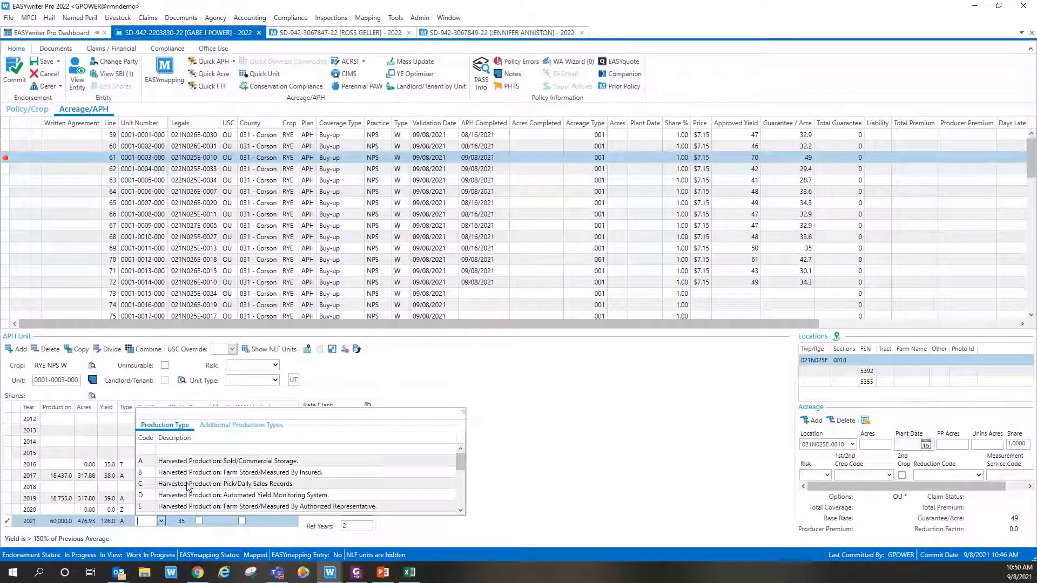
pyautogui.click(174, 463)
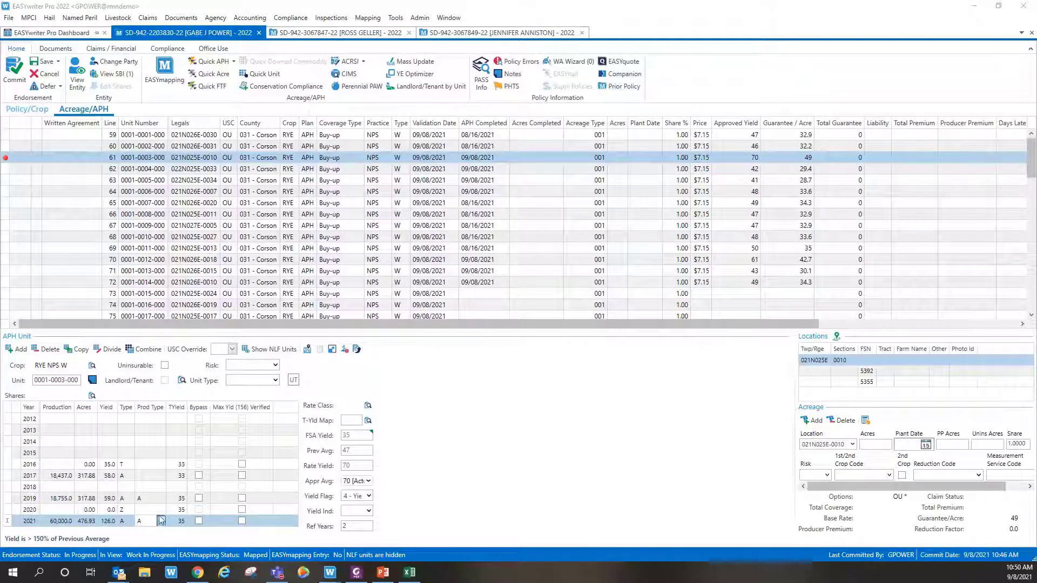
# Step: Check B, Farm Stored/Measured By Insured, under Additional Production Types for 2021, then save the policy
pyautogui.click(162, 521)
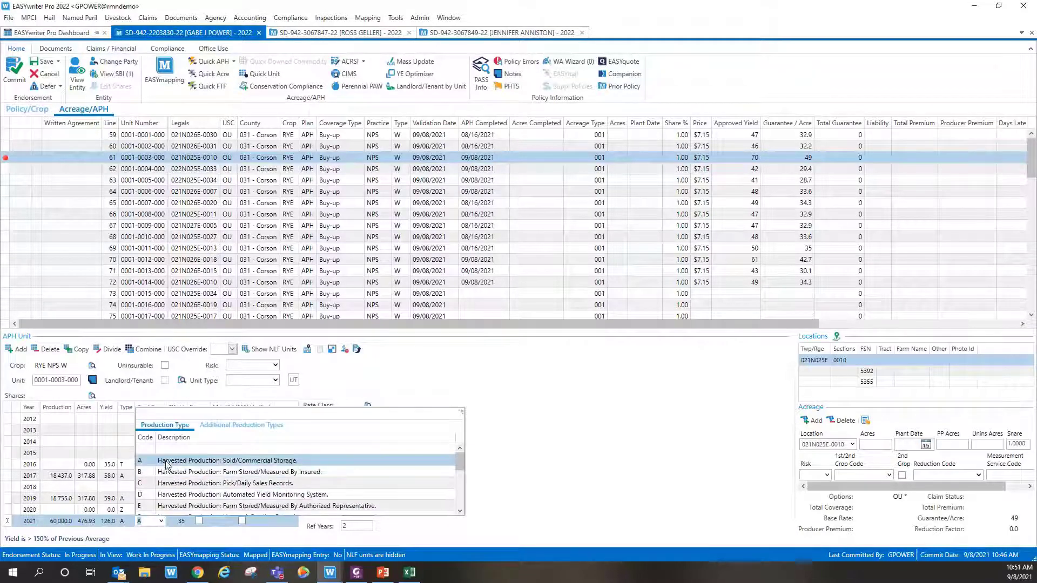
pyautogui.click(214, 427)
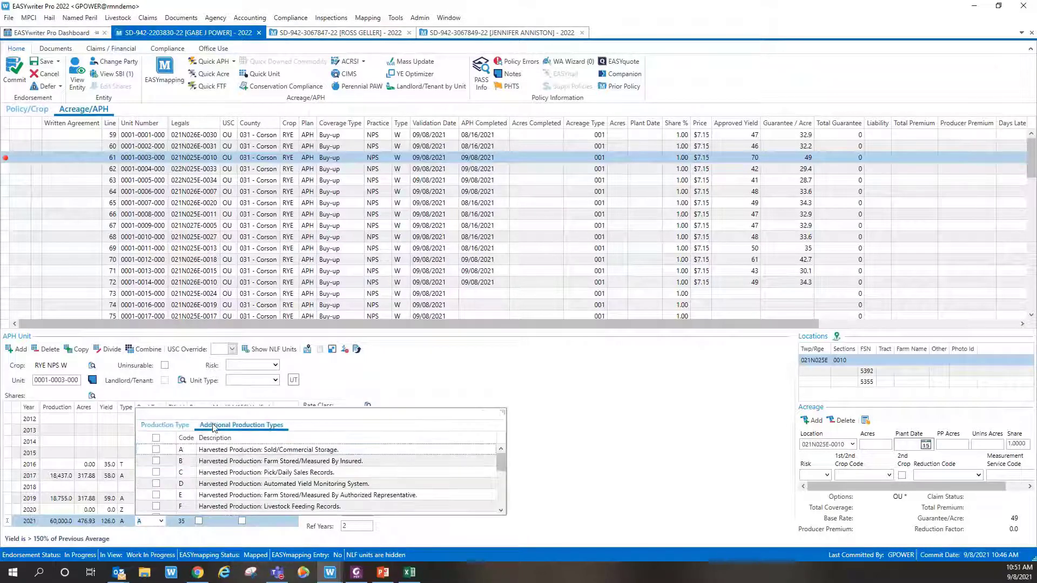
pyautogui.click(157, 462)
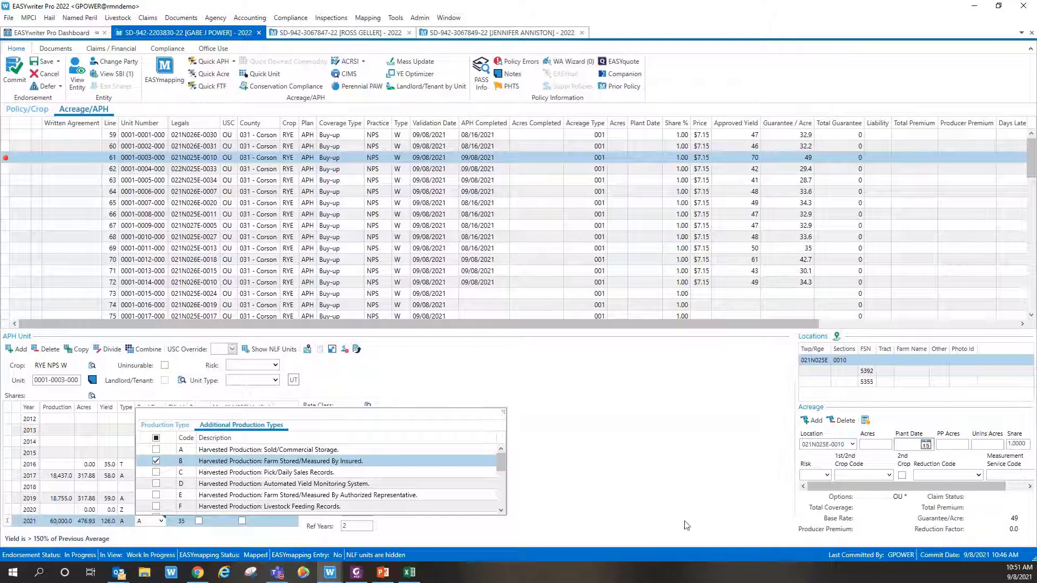
pyautogui.click(538, 494)
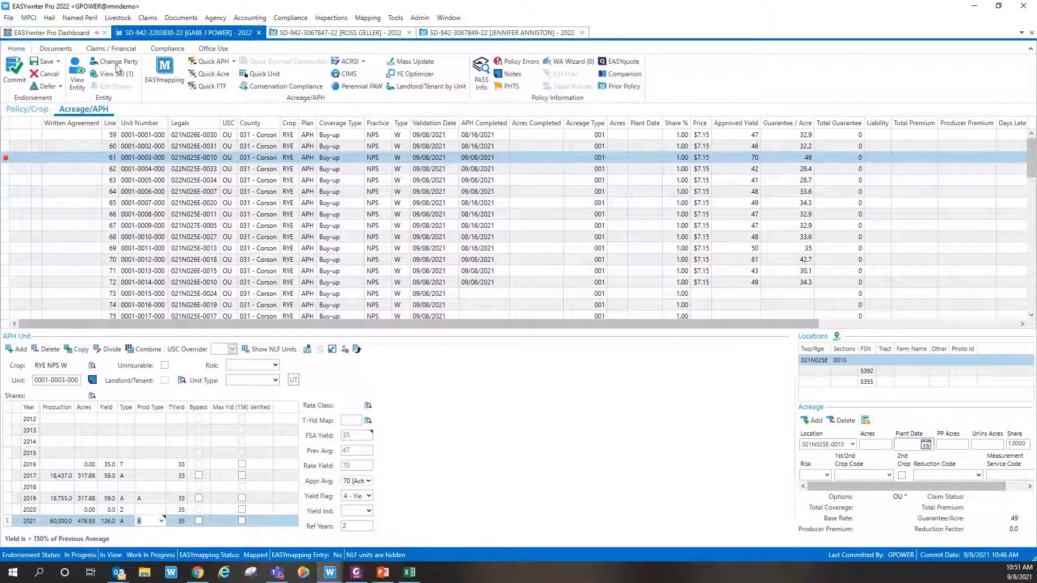
pyautogui.click(45, 65)
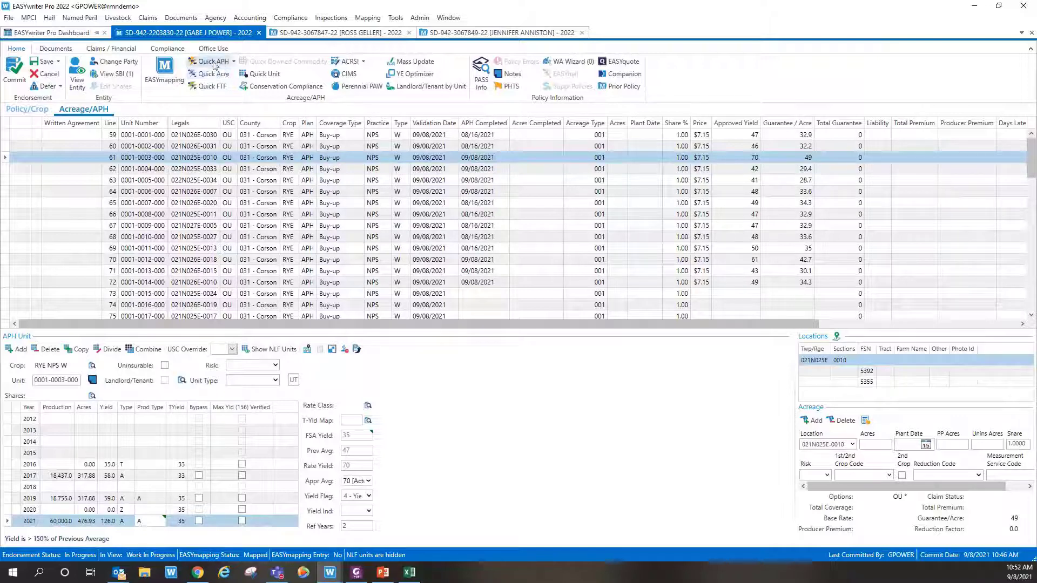
pyautogui.click(214, 63)
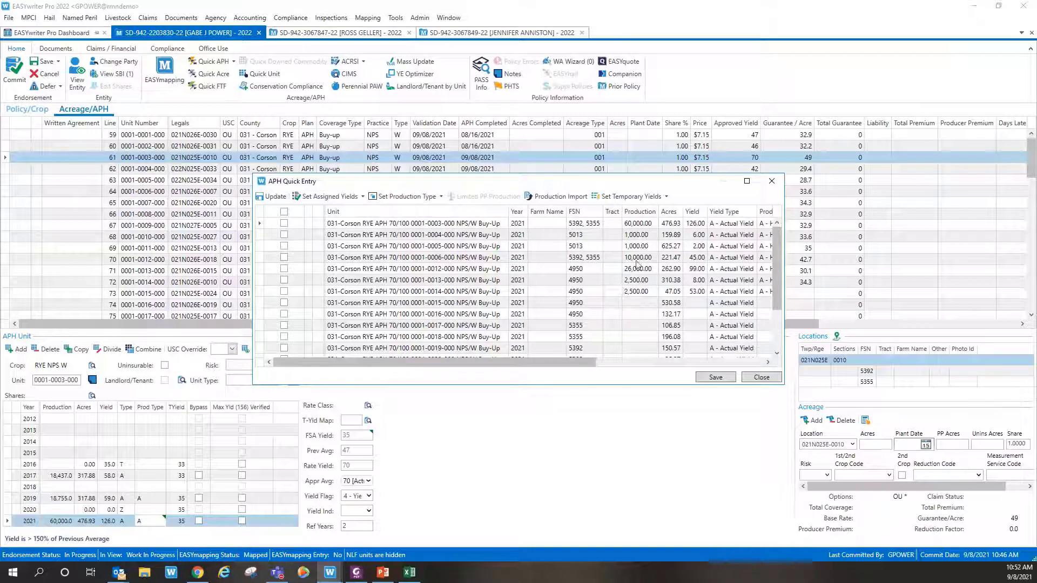
pyautogui.moveTo(602, 359); pyautogui.dragTo(568, 351)
pyautogui.click(284, 303)
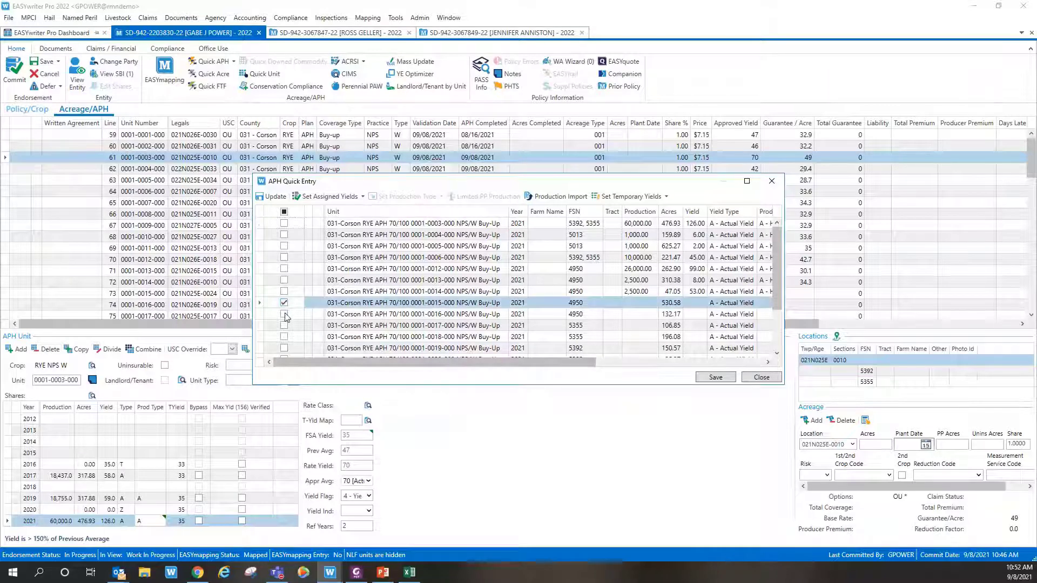
pyautogui.click(284, 314)
pyautogui.click(285, 326)
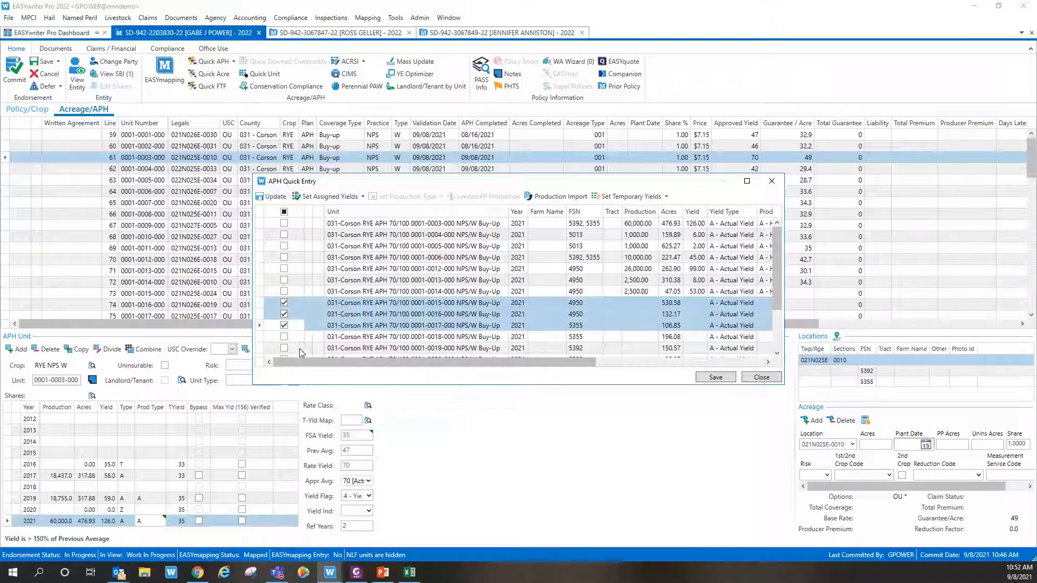
pyautogui.click(323, 198)
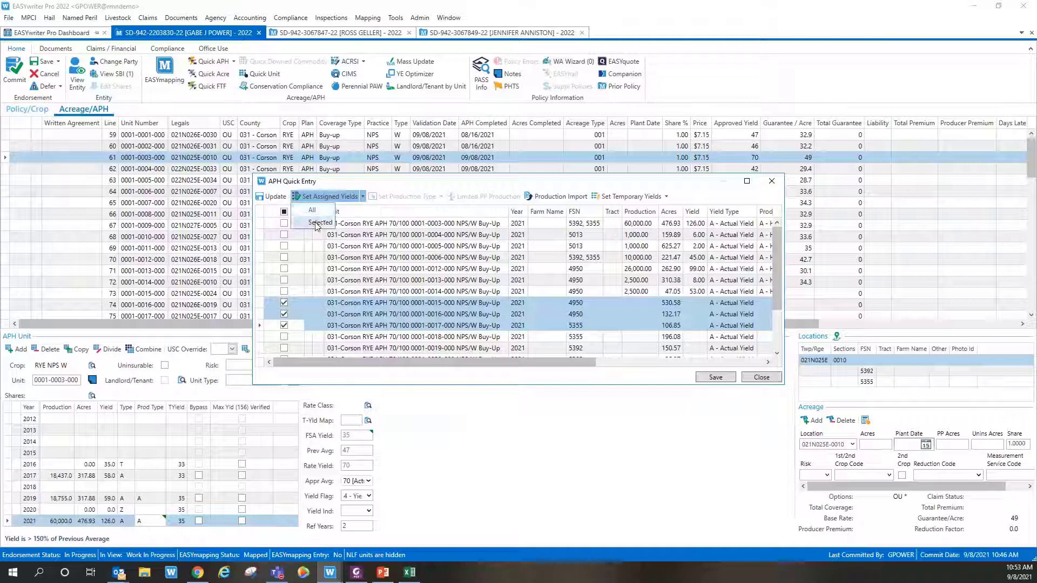
pyautogui.click(319, 222)
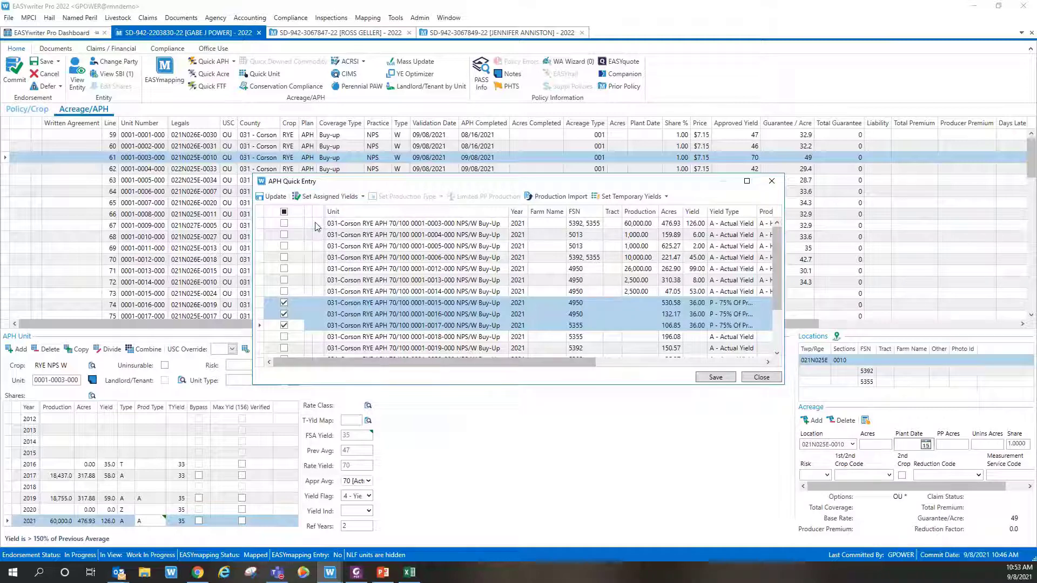
pyautogui.moveTo(546, 362); pyautogui.dragTo(599, 361)
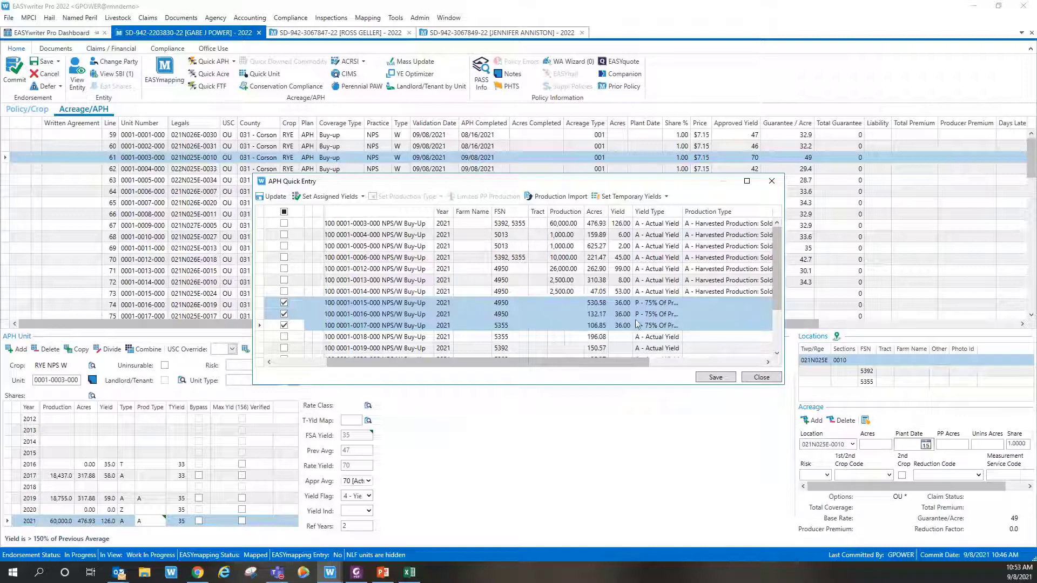
pyautogui.moveTo(579, 364); pyautogui.dragTo(426, 363)
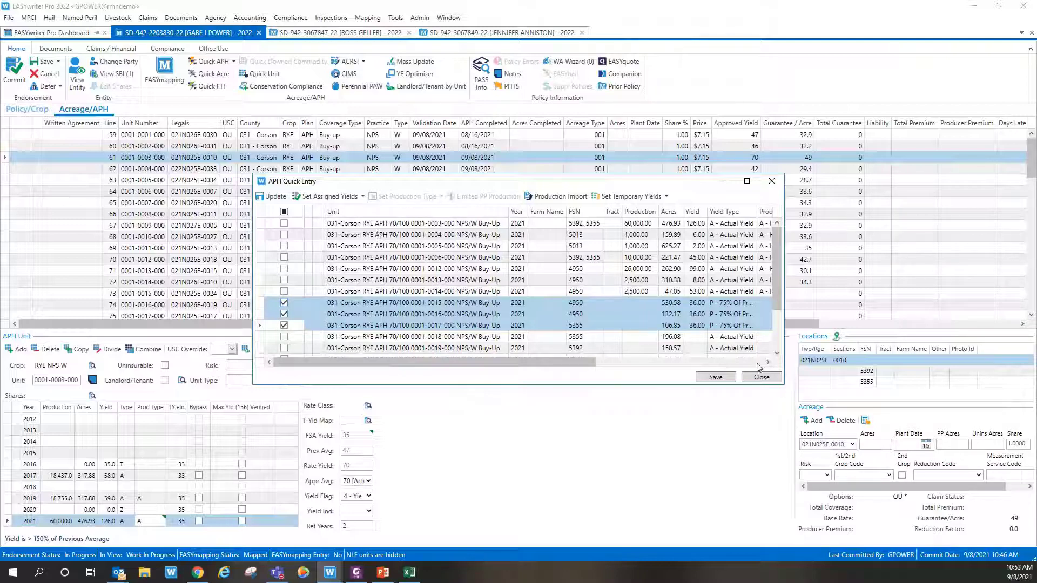
pyautogui.click(766, 379)
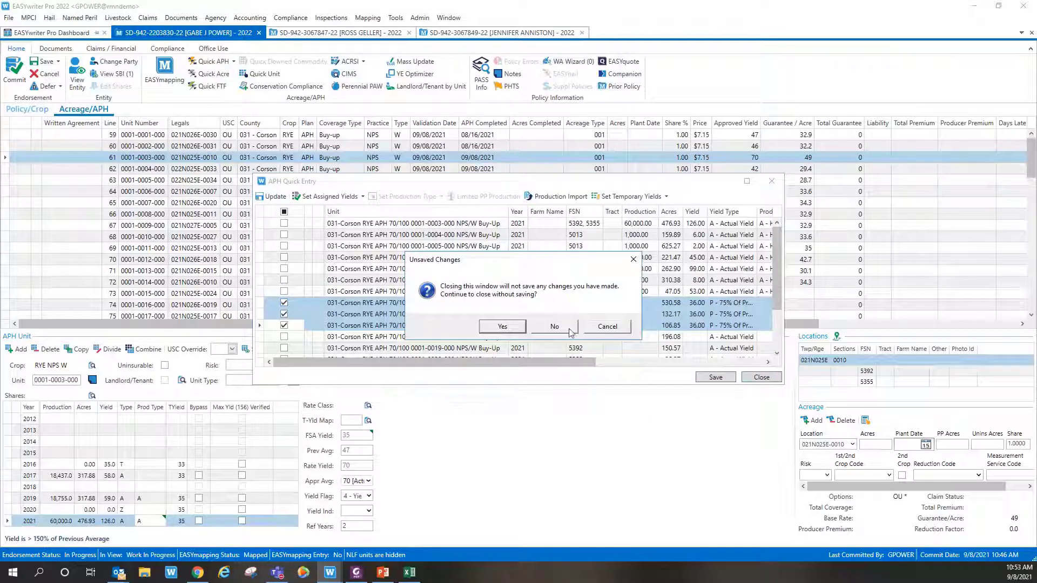
# Step: Discard the yield edits and give the 530.58-acre row production type A, Sold/Commercial Storage
pyautogui.click(514, 328)
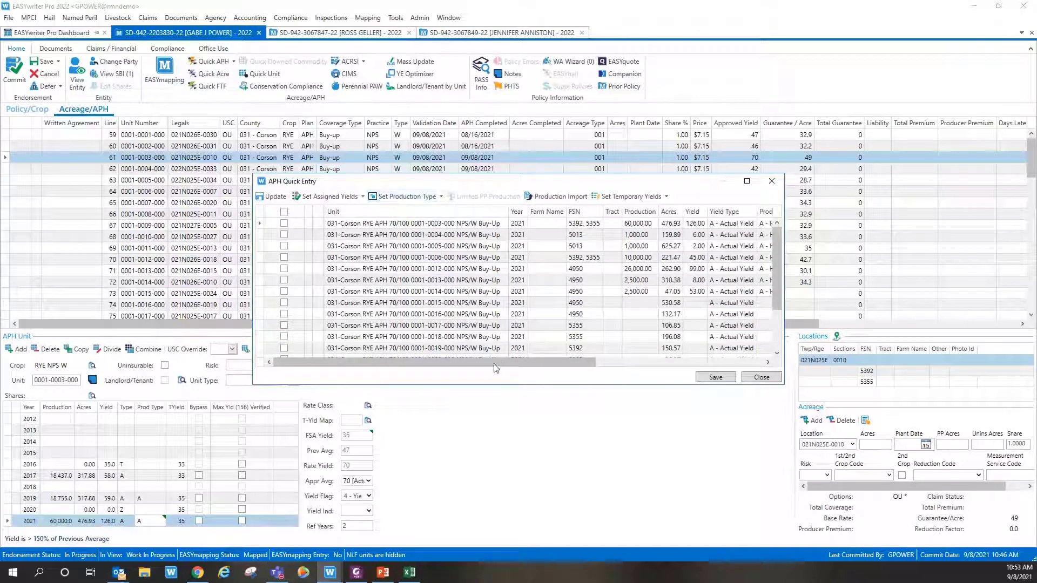
pyautogui.moveTo(496, 365); pyautogui.dragTo(631, 377)
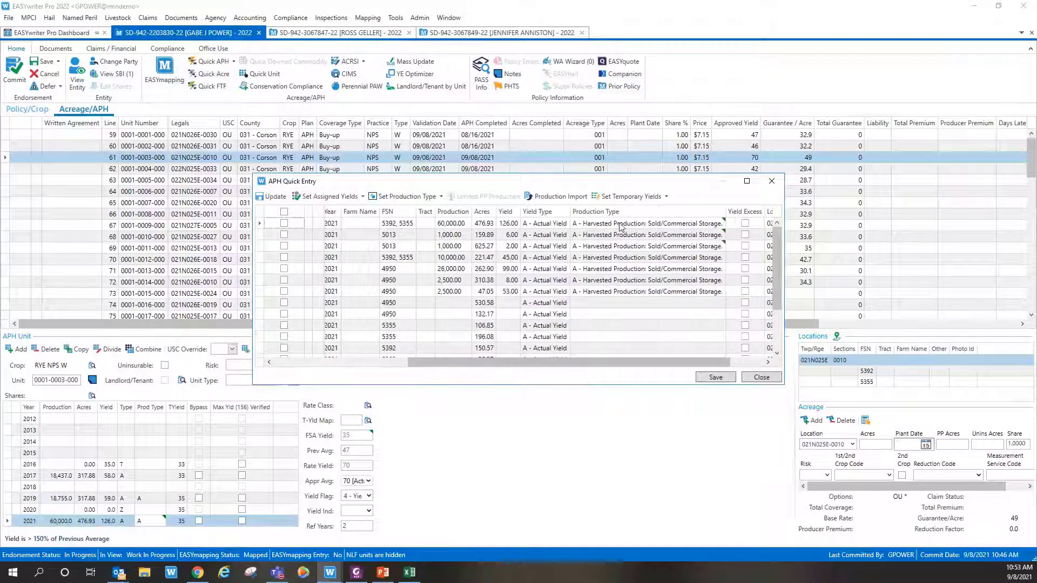
pyautogui.scroll(-2, 664, 288)
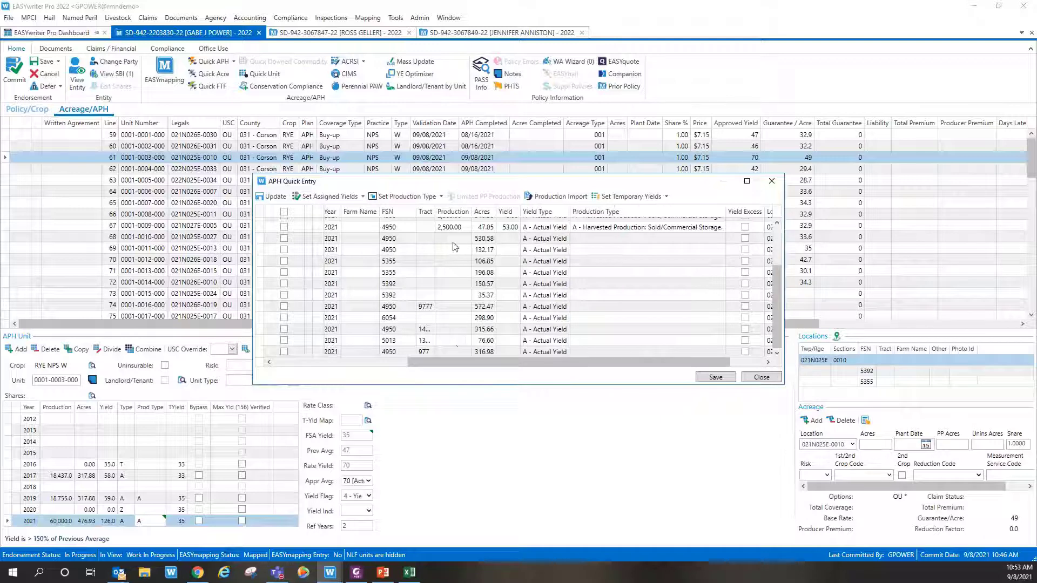
pyautogui.scroll(2, 625, 255)
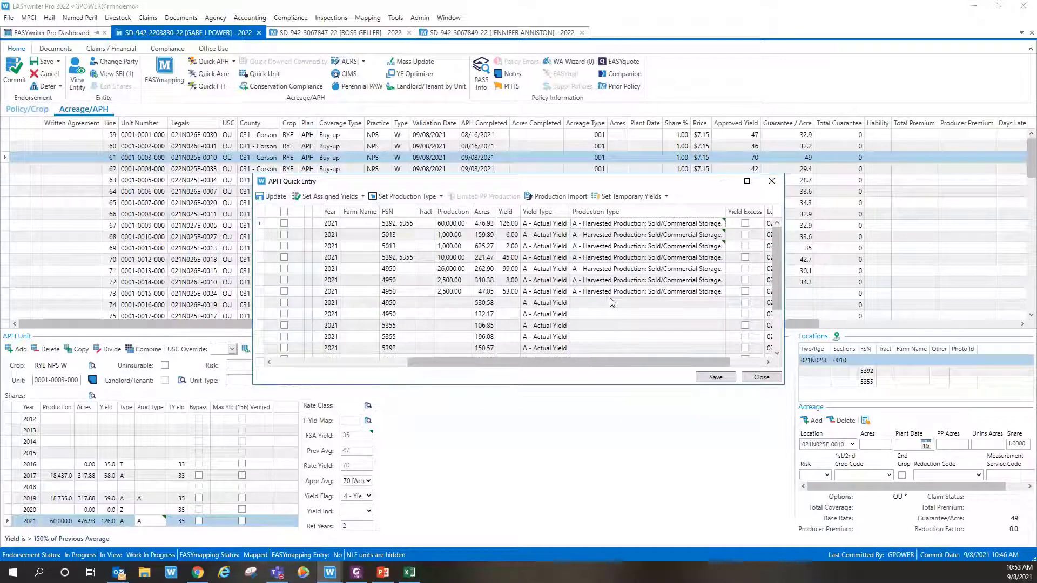
pyautogui.click(610, 302)
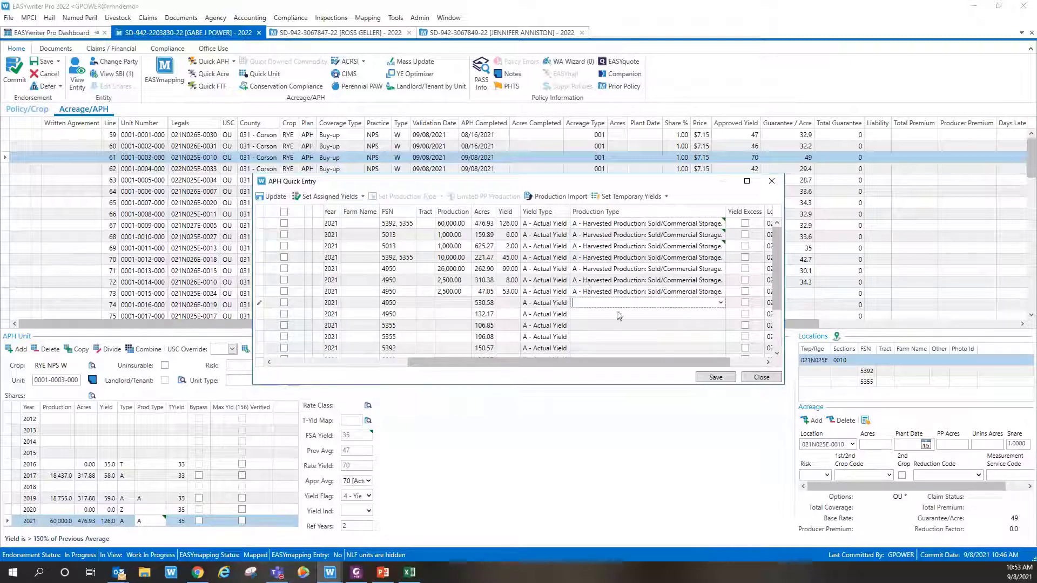
pyautogui.click(723, 305)
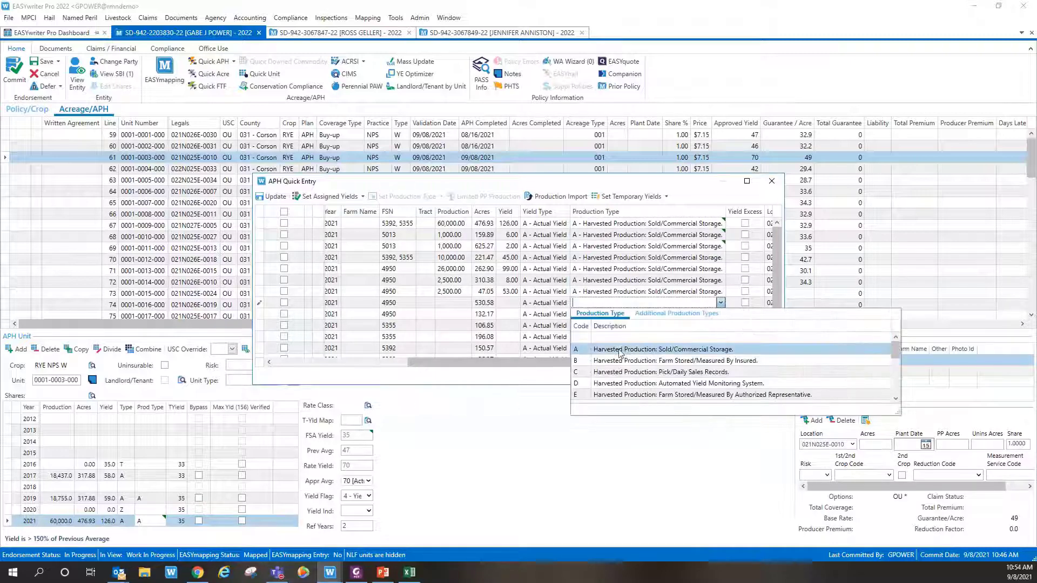
pyautogui.click(659, 349)
pyautogui.click(721, 314)
pyautogui.press('Escape')
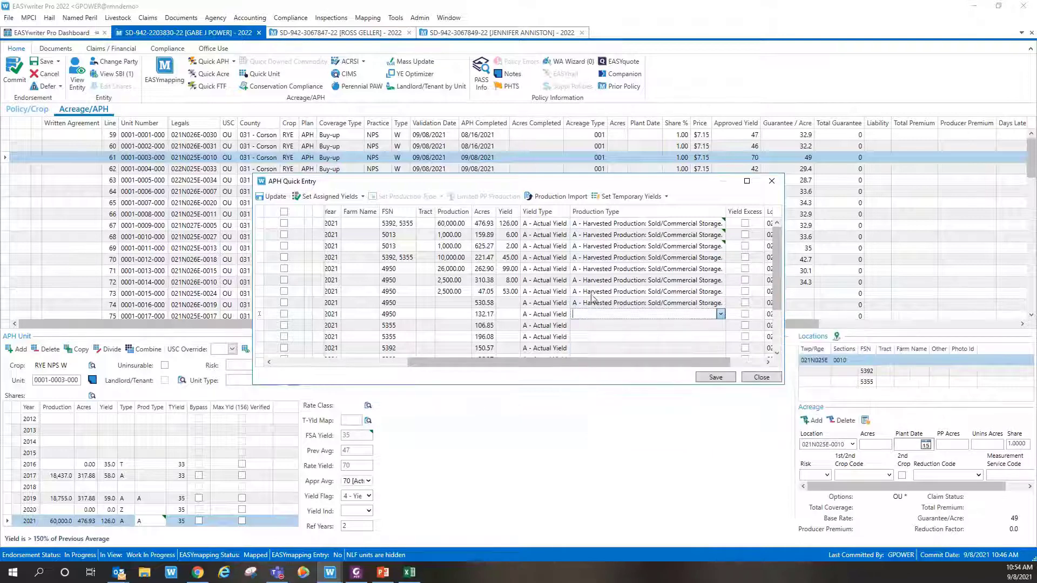
# Step: Fill all empty production types with the first row's production type
pyautogui.click(610, 224)
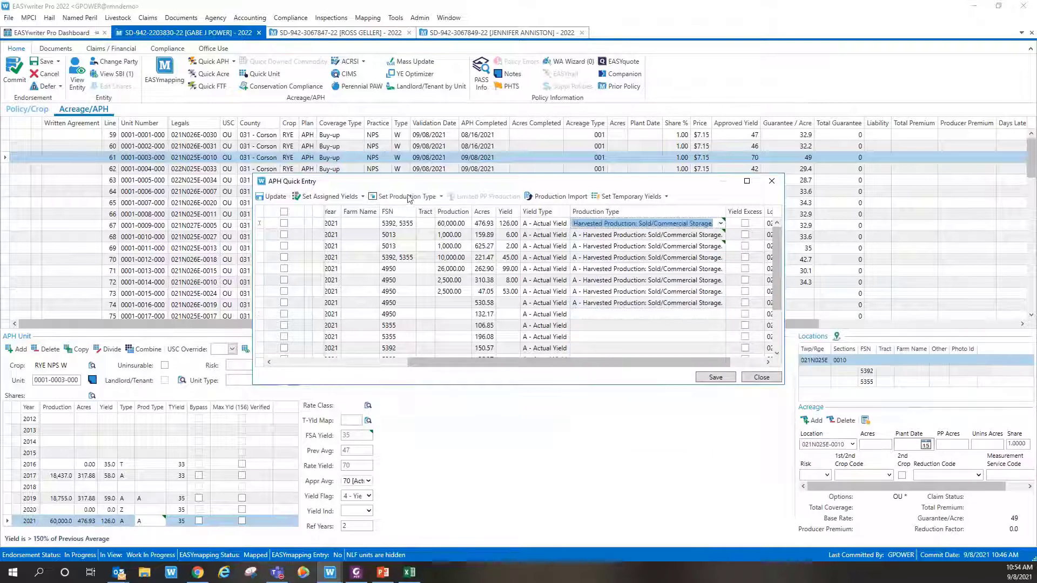
pyautogui.click(442, 199)
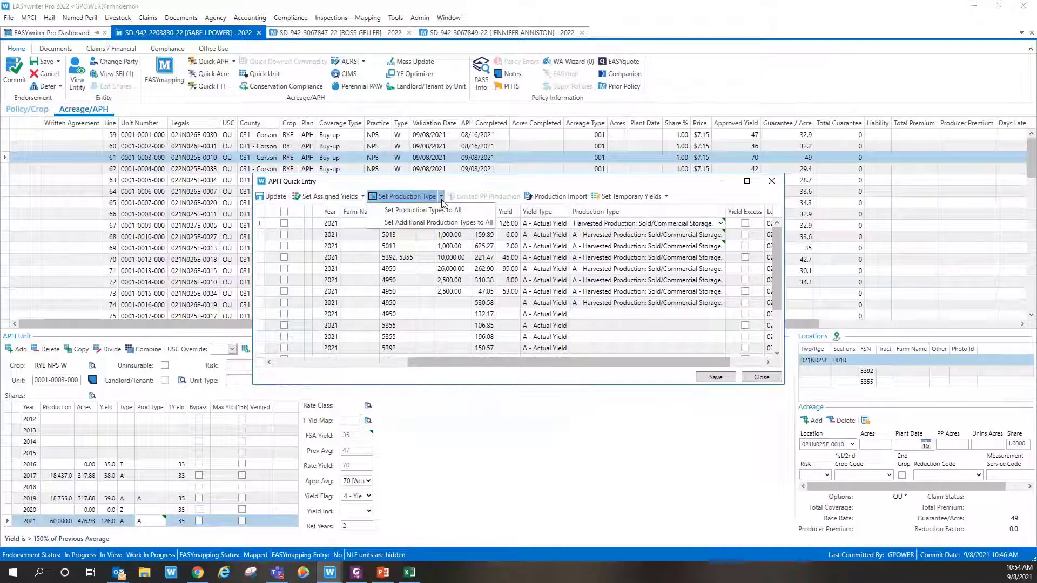
pyautogui.click(409, 212)
pyautogui.scroll(-2, 621, 296)
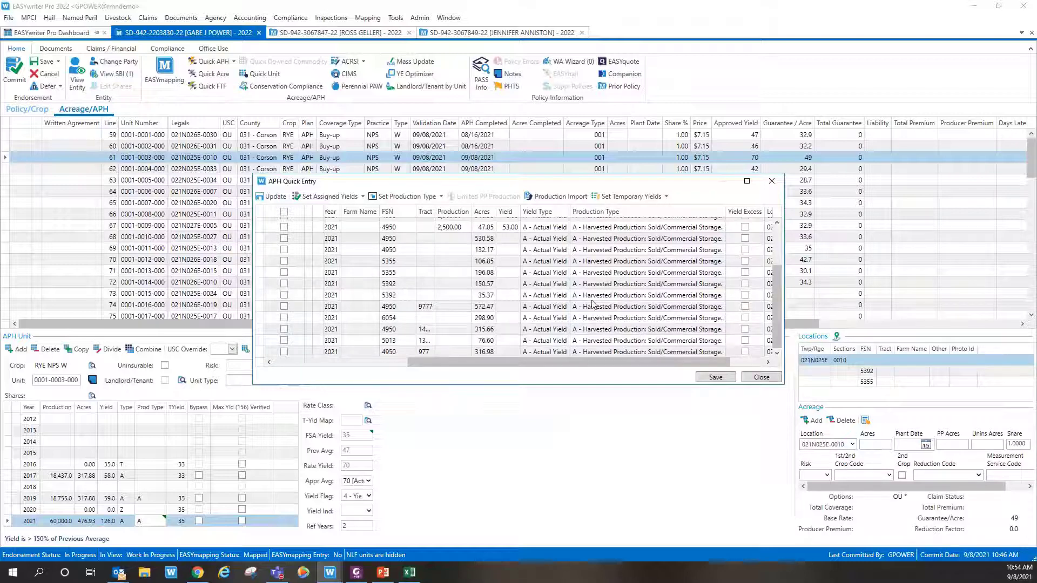
pyautogui.scroll(2, 594, 307)
# Step: Copy additional production types to all lines and close APH Quick Entry
pyautogui.click(441, 196)
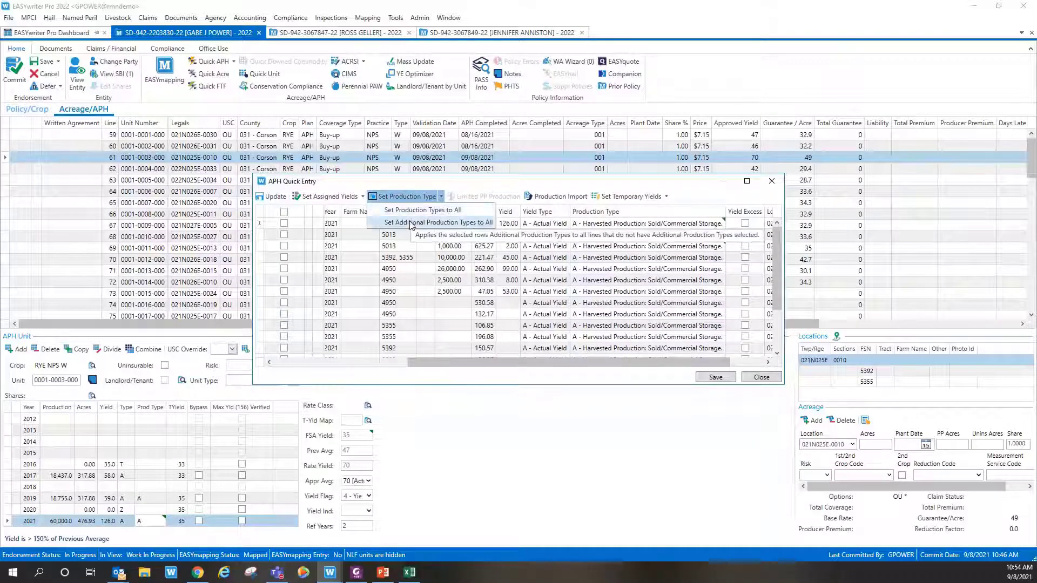
pyautogui.click(421, 222)
pyautogui.scroll(-2, 680, 294)
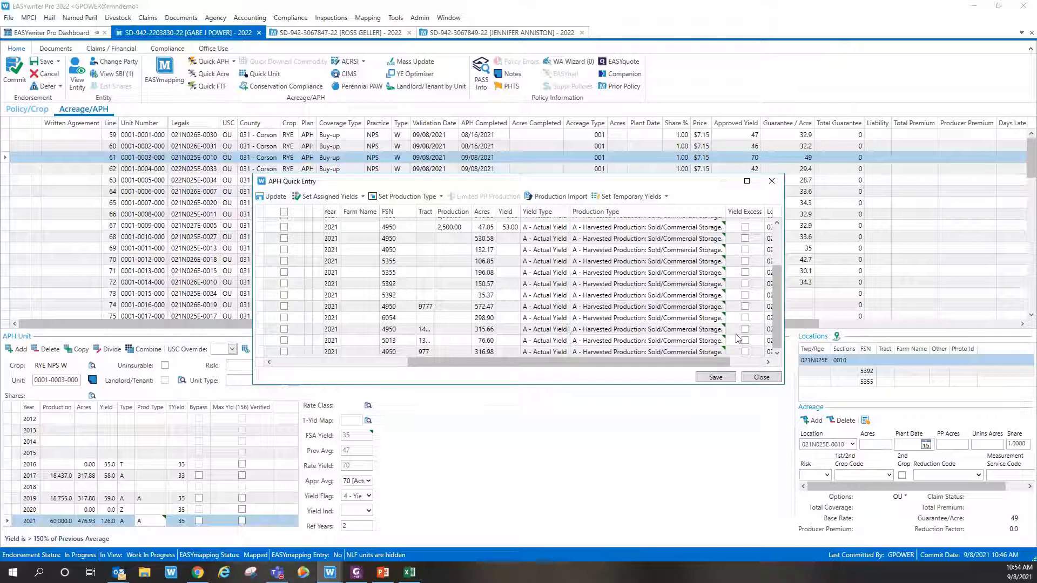
pyautogui.click(765, 378)
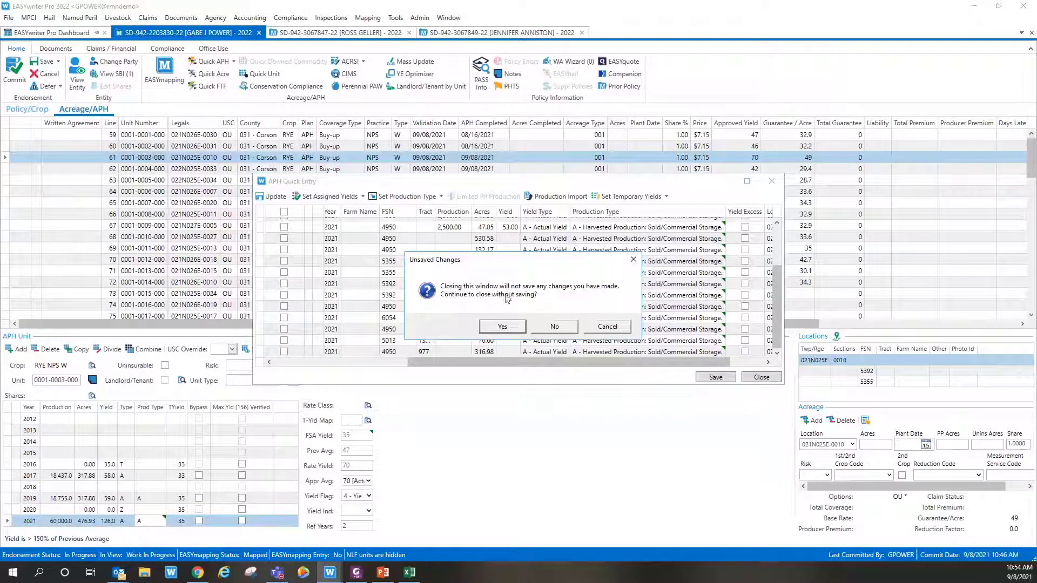
# Step: Confirm discarding the unsaved changes and reopen APH Quick Entry from the ribbon
pyautogui.click(523, 327)
pyautogui.click(214, 61)
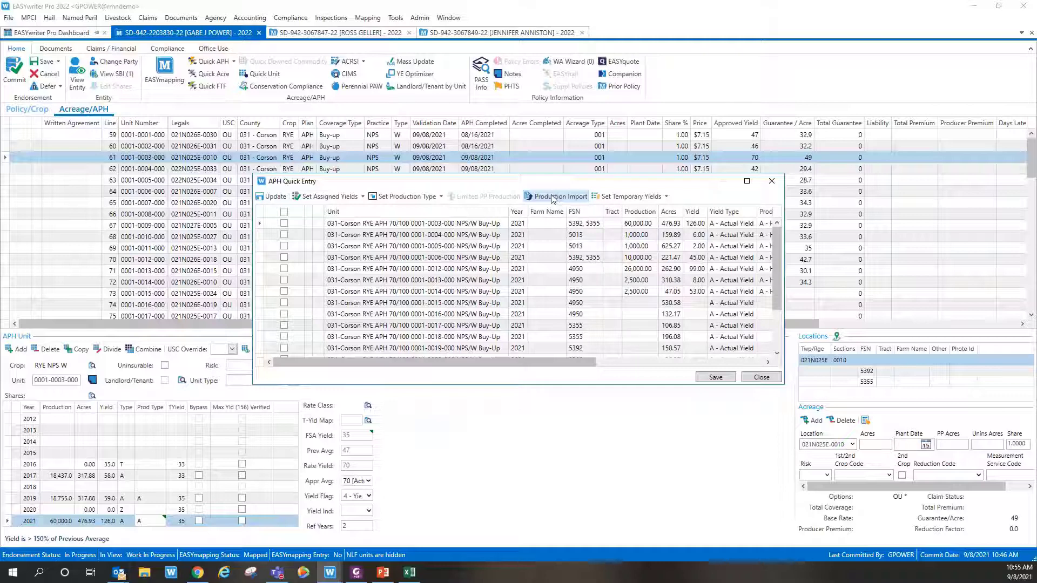
pyautogui.click(553, 200)
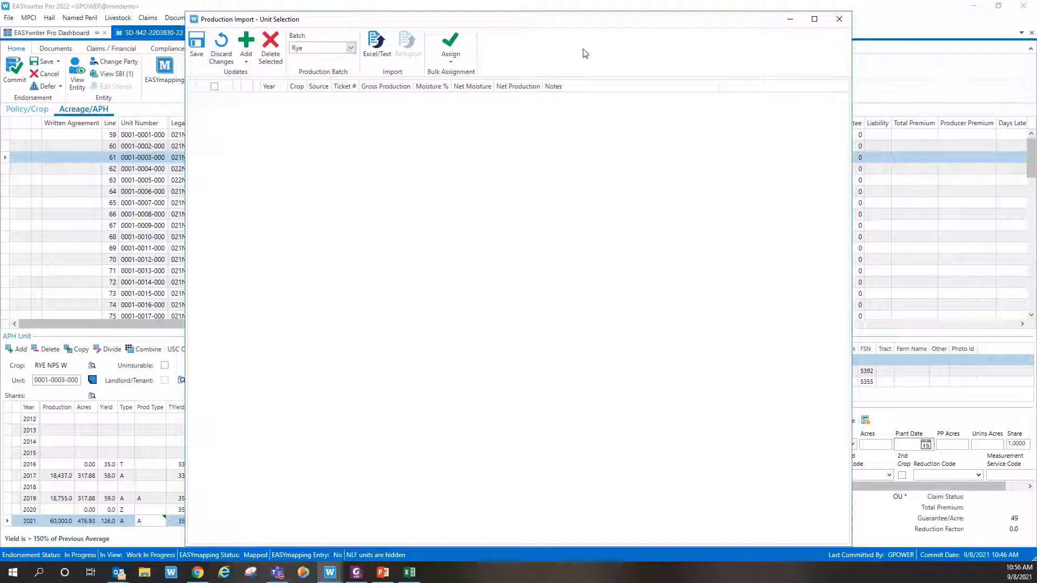
# Step: Switch the Production Import batch from Rye to Wheat and bring up the Excel/Text import options
pyautogui.click(351, 49)
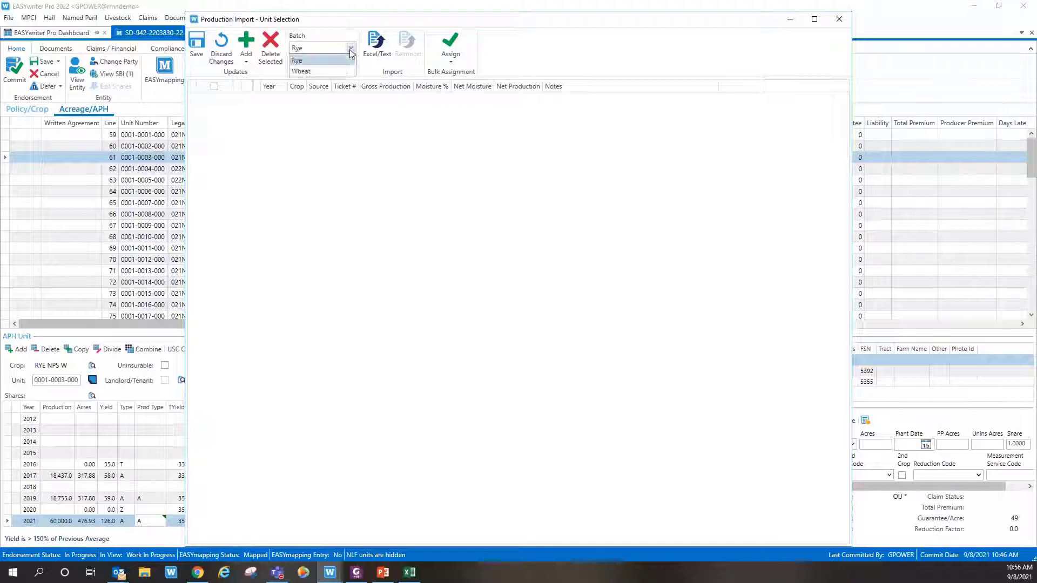
pyautogui.click(301, 72)
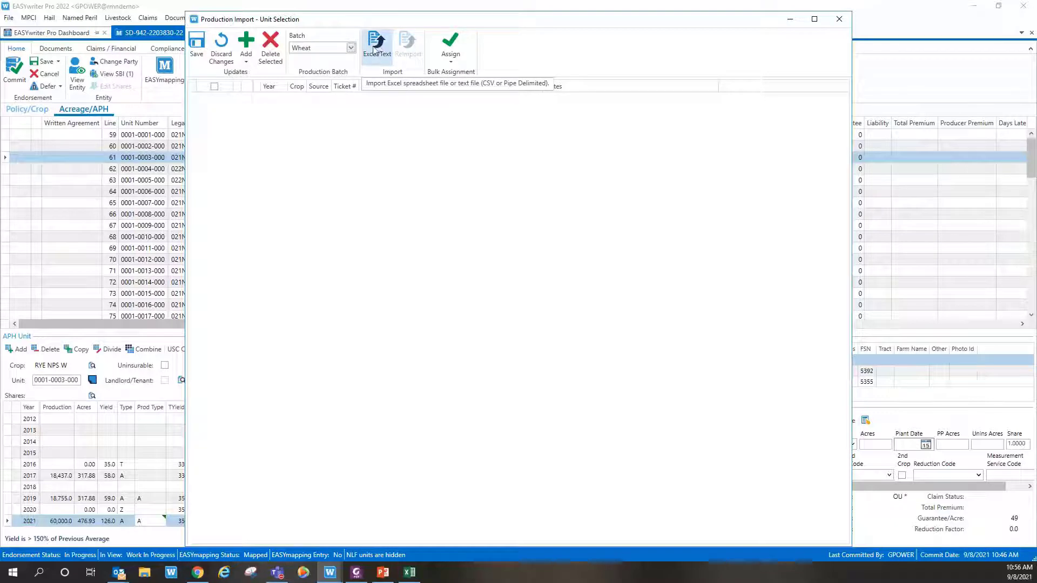
pyautogui.click(373, 51)
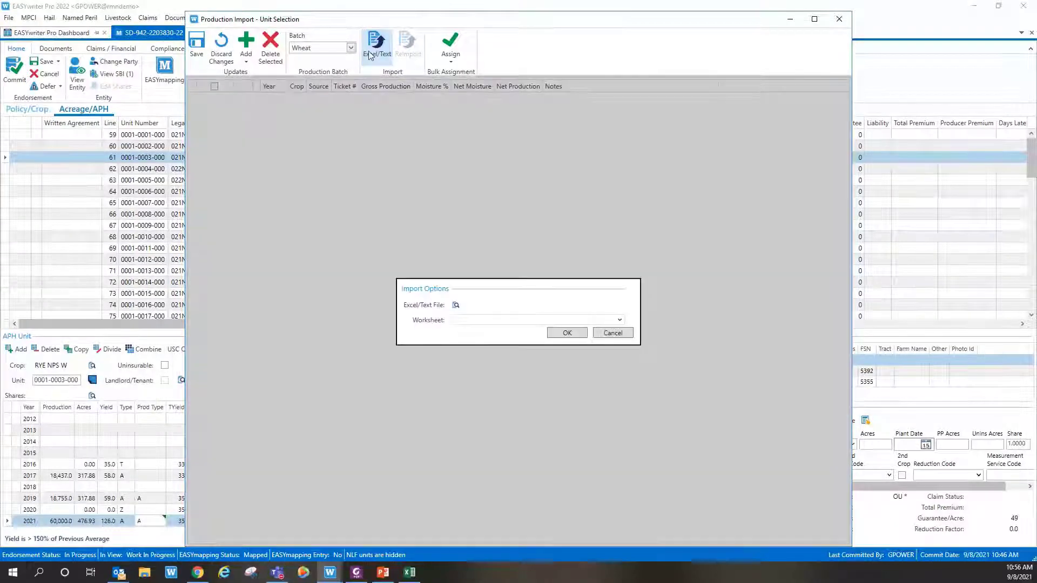
# Step: Select Production-2203830.xlsx from Documents > Training > NAU Connections Call as the import file
pyautogui.click(456, 306)
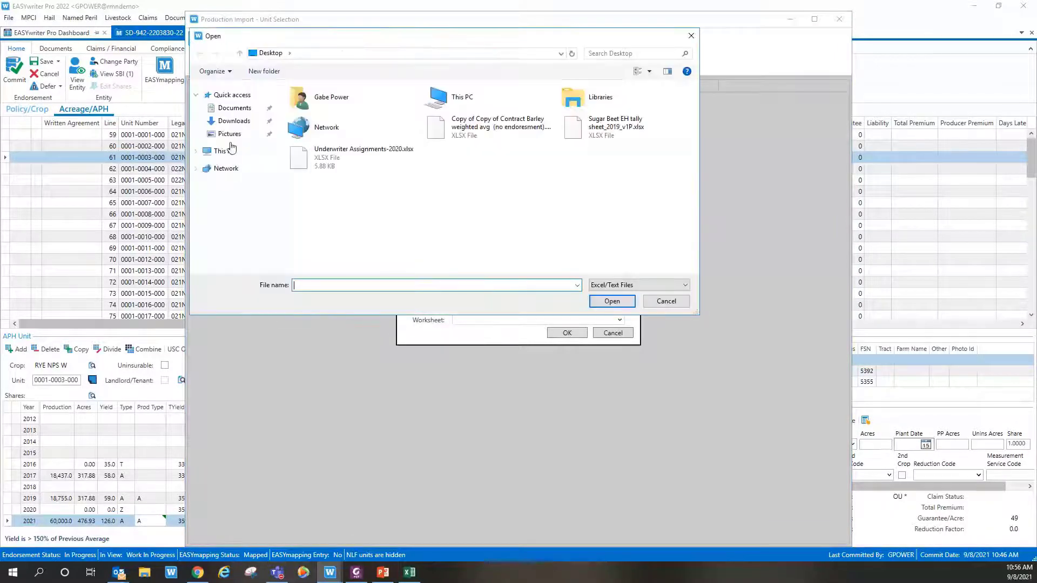
pyautogui.click(234, 108)
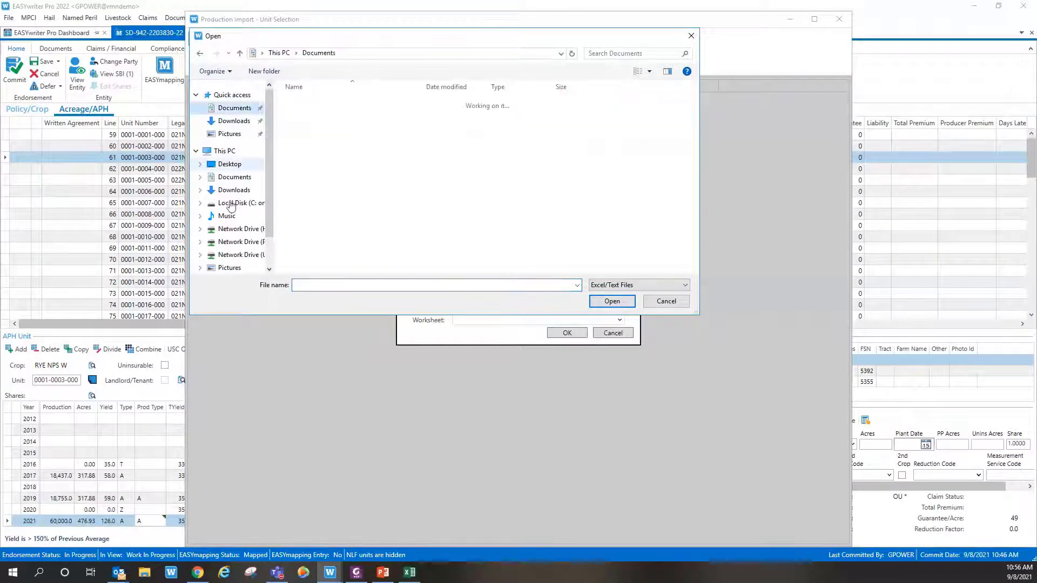
pyautogui.doubleClick(314, 210)
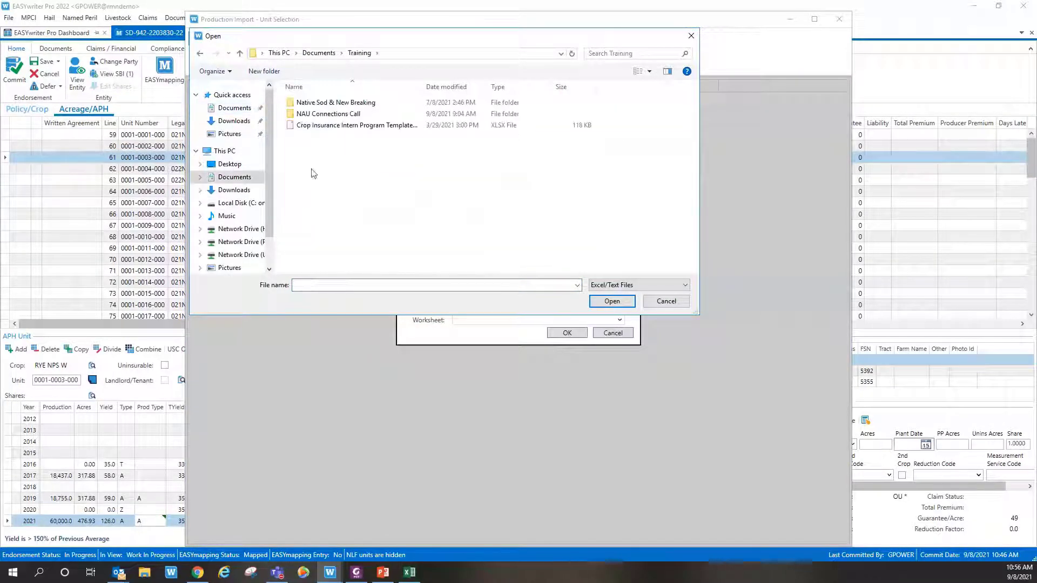
pyautogui.doubleClick(323, 114)
pyautogui.click(322, 108)
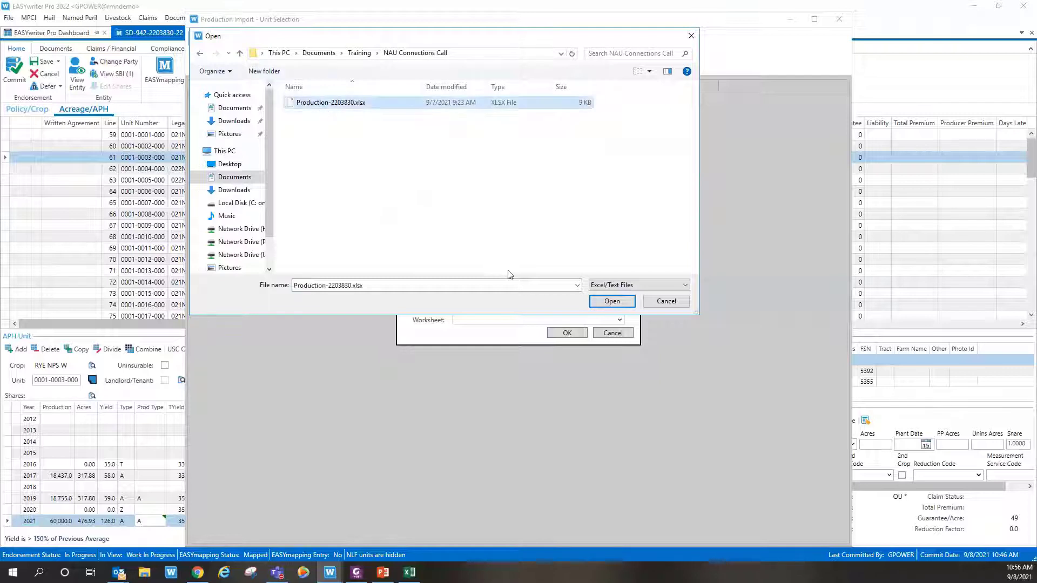
pyautogui.click(611, 302)
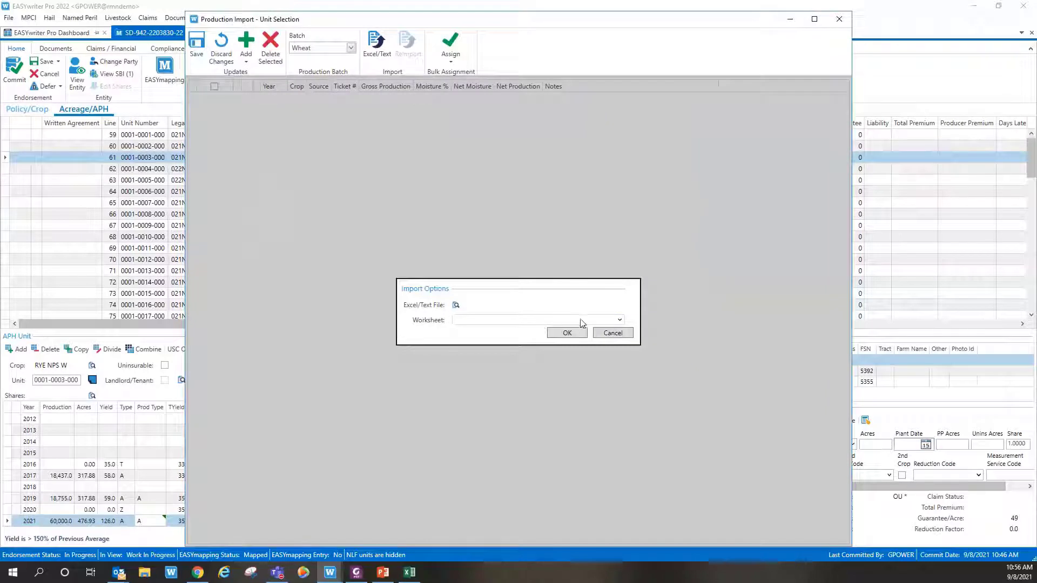
# Step: Check the spreadsheet in Excel, then choose Sheet1 as the worksheet to import
pyautogui.click(448, 321)
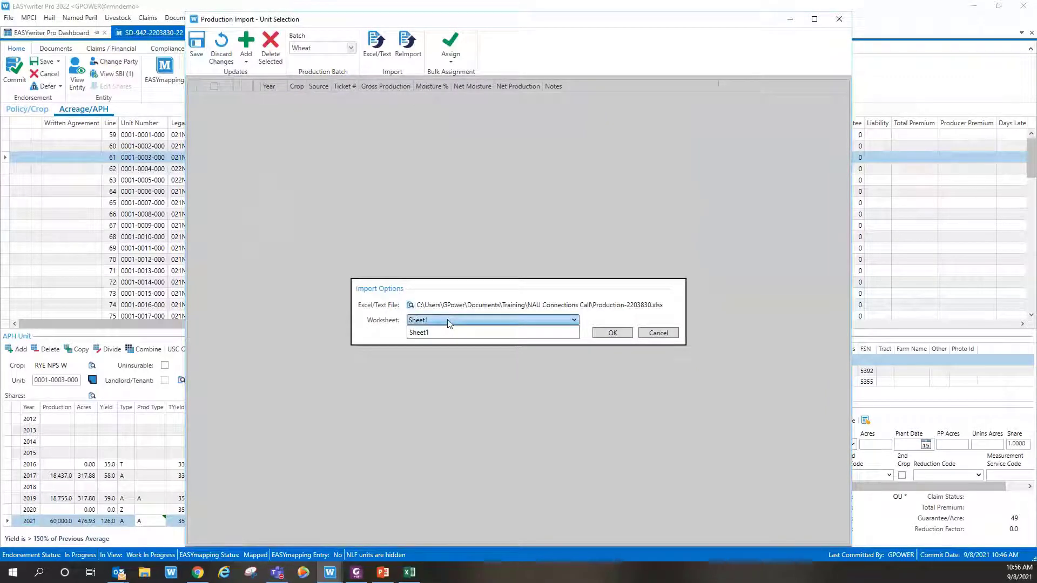
pyautogui.click(411, 574)
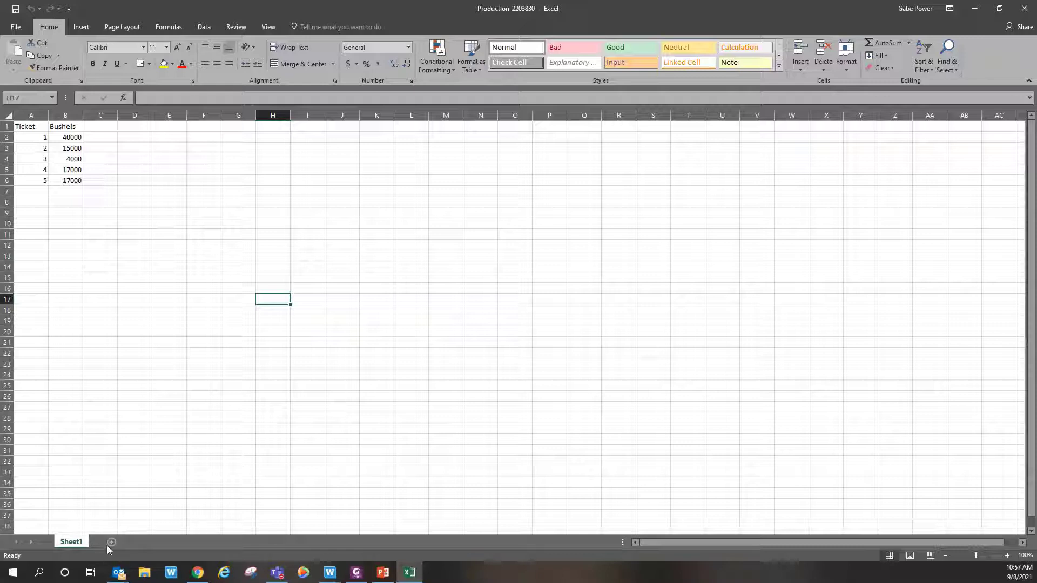
pyautogui.click(974, 8)
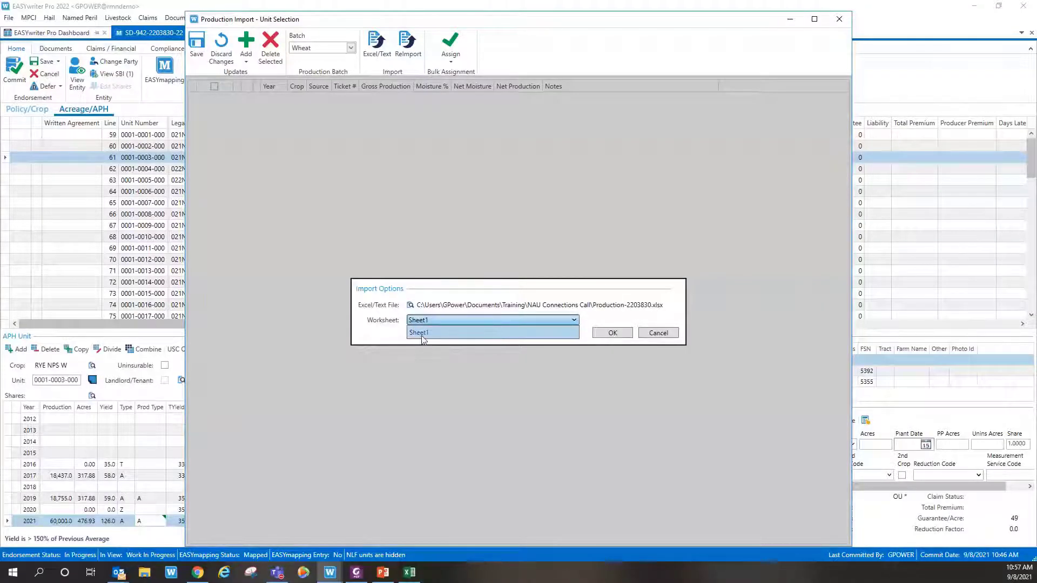
pyautogui.click(422, 333)
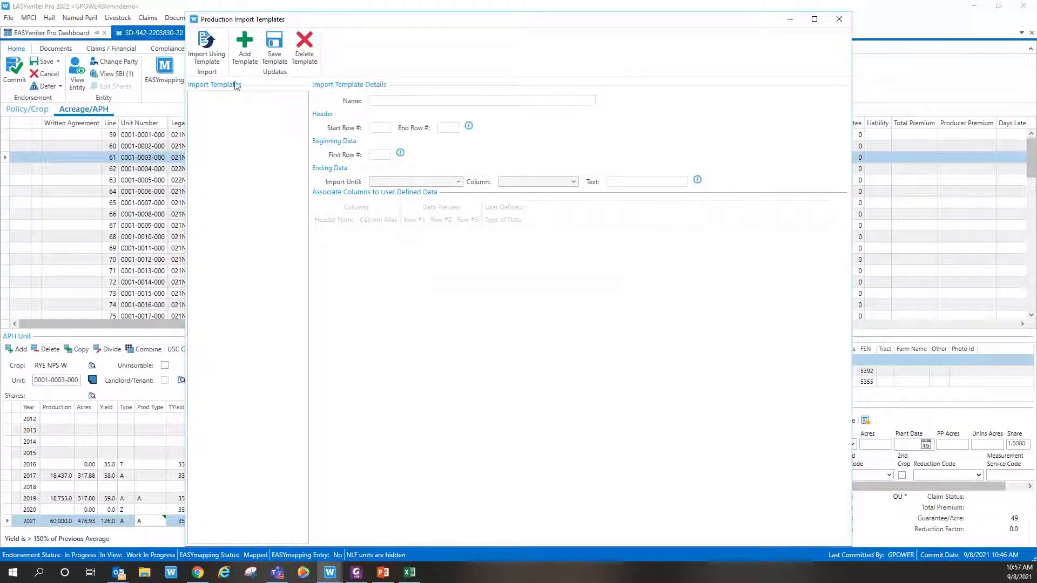
# Step: Add a new production import template and name it 'Wheat'
pyautogui.click(243, 49)
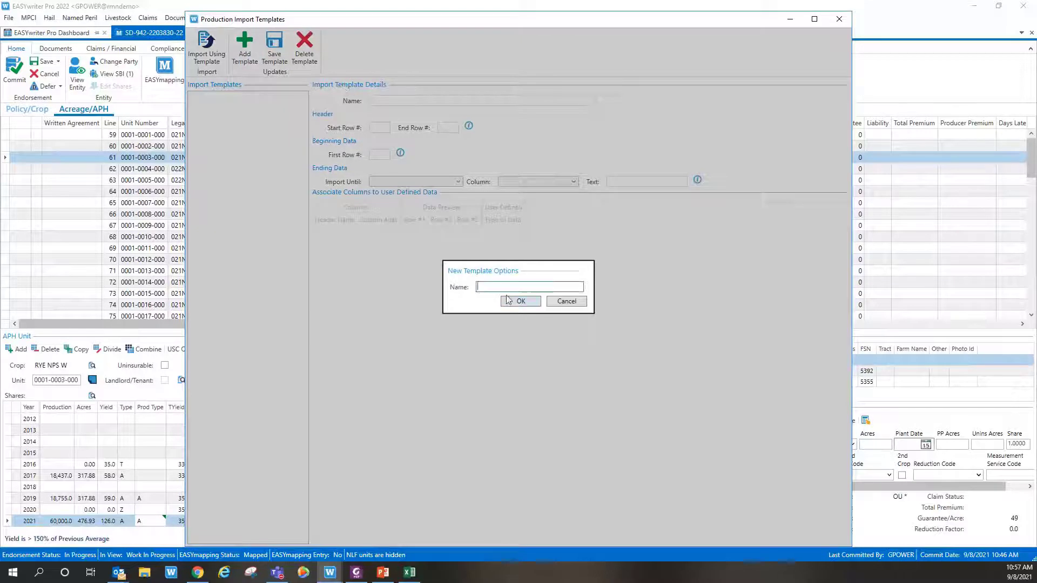
pyautogui.write('Wheat')
pyautogui.click(520, 302)
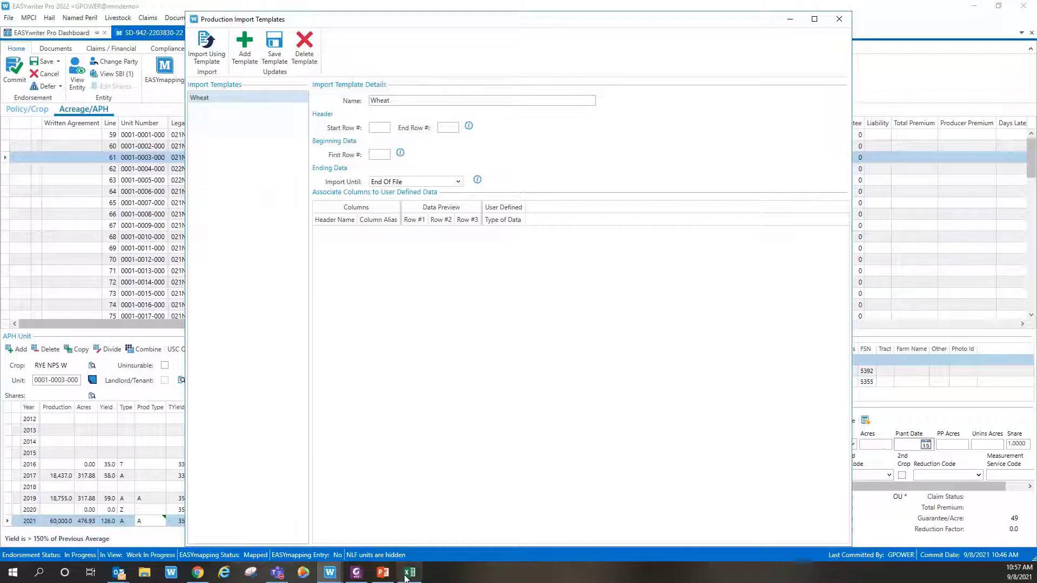
# Step: In Excel, inspect rows 6, 2 and 1 of Production-2203830, then return to EASYwriter
pyautogui.click(408, 574)
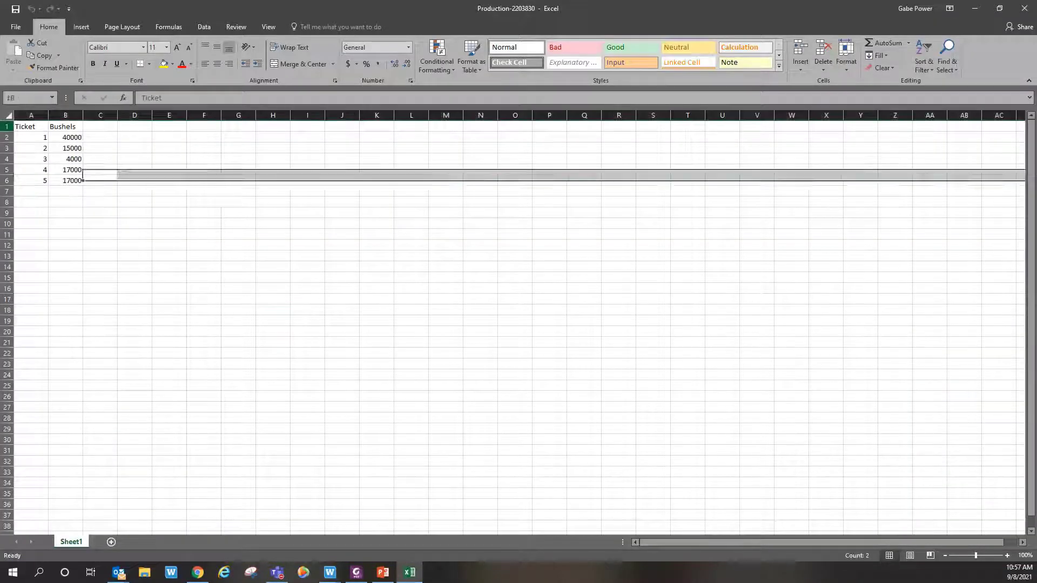
pyautogui.click(7, 180)
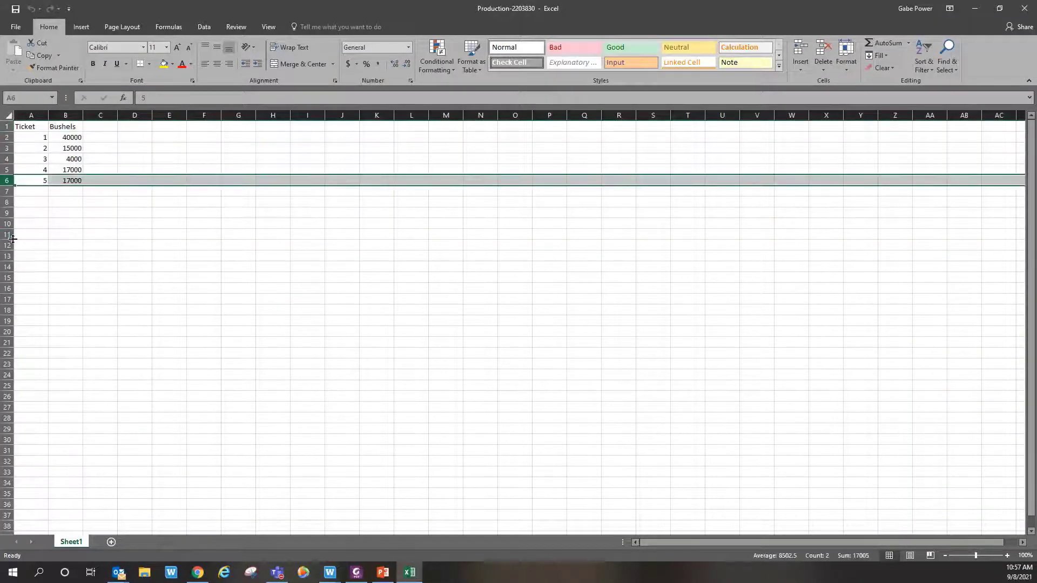
pyautogui.click(7, 138)
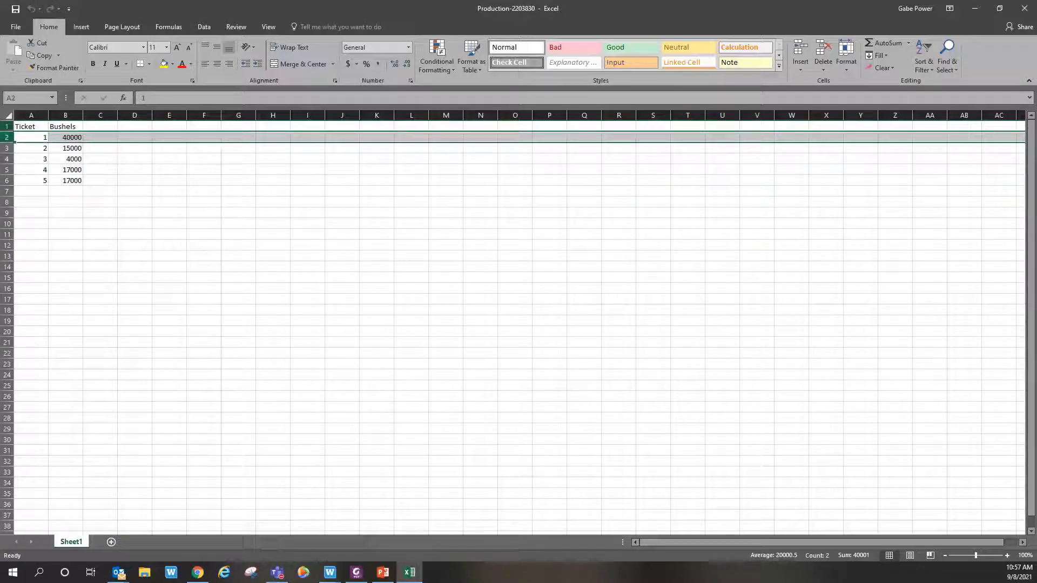
pyautogui.click(7, 127)
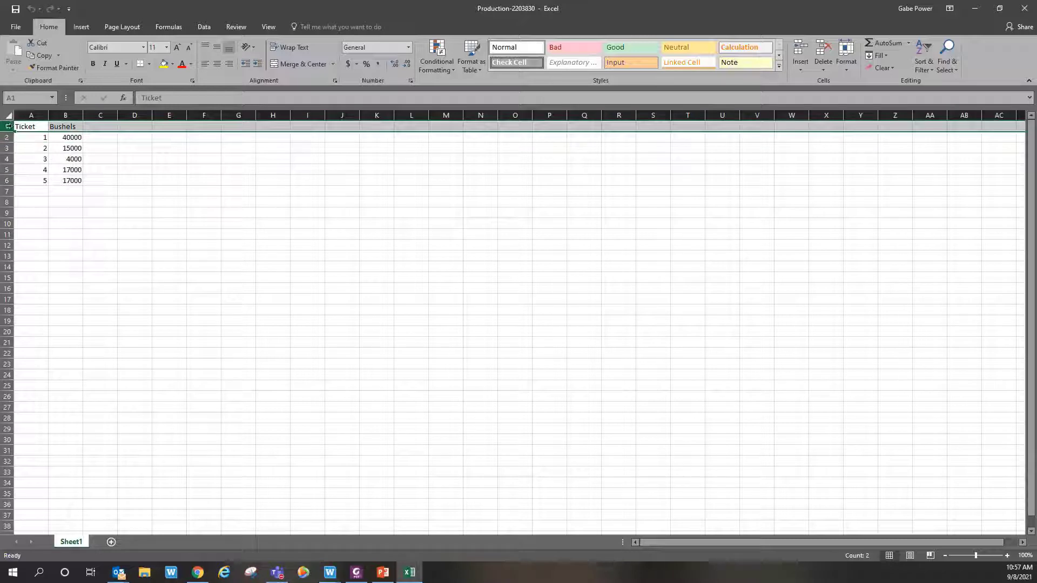
pyautogui.click(974, 8)
# Step: Set the Wheat template to start row 1, end row 6, first data row 2
pyautogui.click(382, 128)
pyautogui.write('1')
pyautogui.press('Tab')
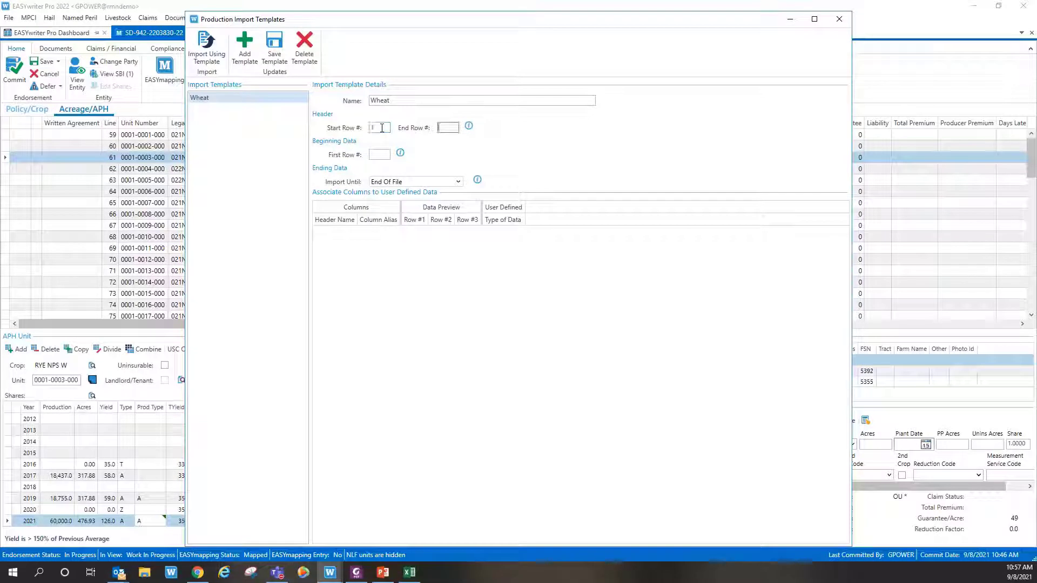
pyautogui.write('6')
pyautogui.press('Tab')
pyautogui.write('2')
pyautogui.press('Tab')
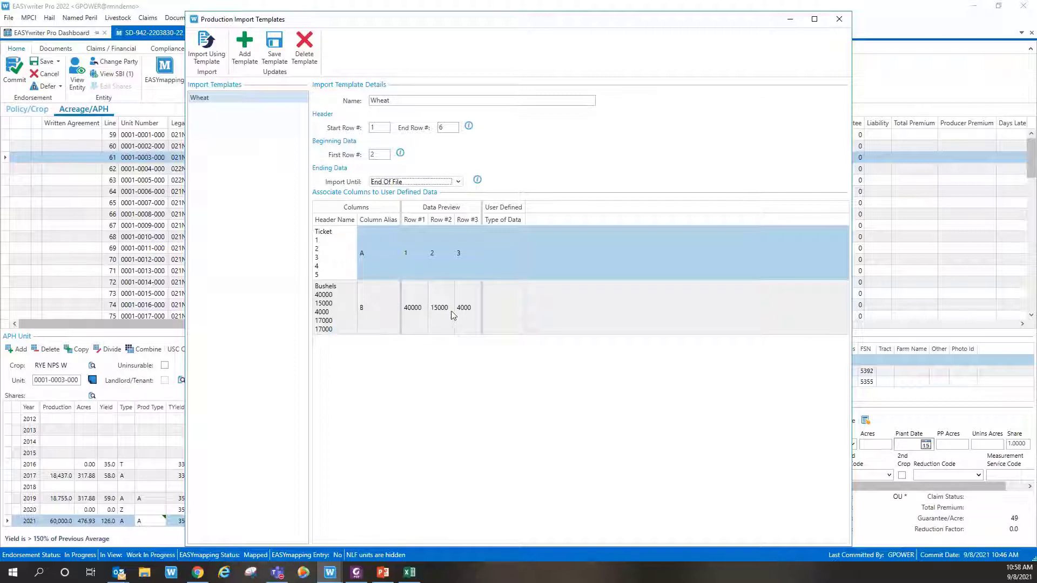
# Step: Map the Ticket column to Ticket # and Bushels to Production, then save the template
pyautogui.click(514, 254)
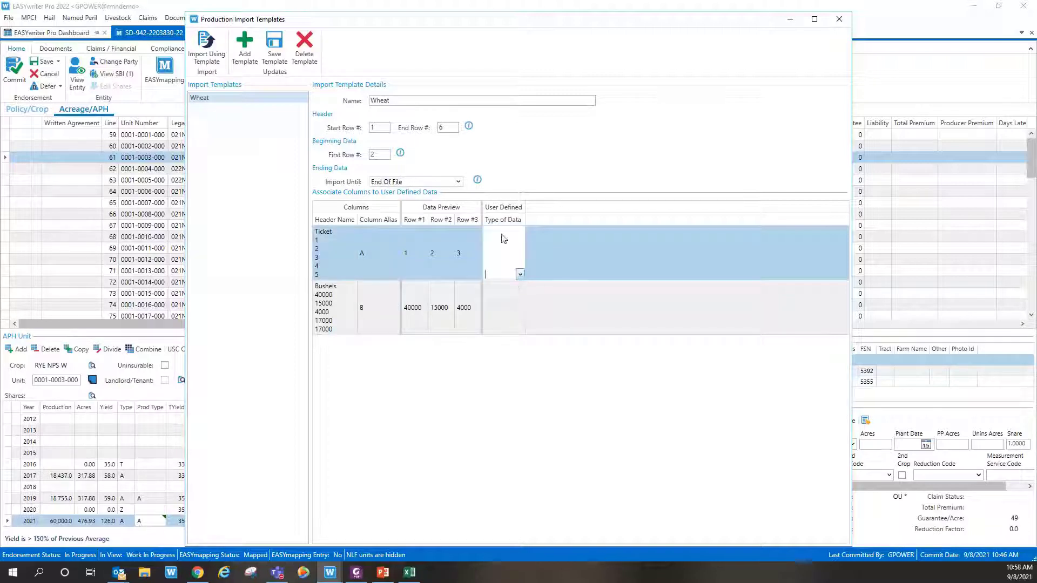
pyautogui.click(520, 275)
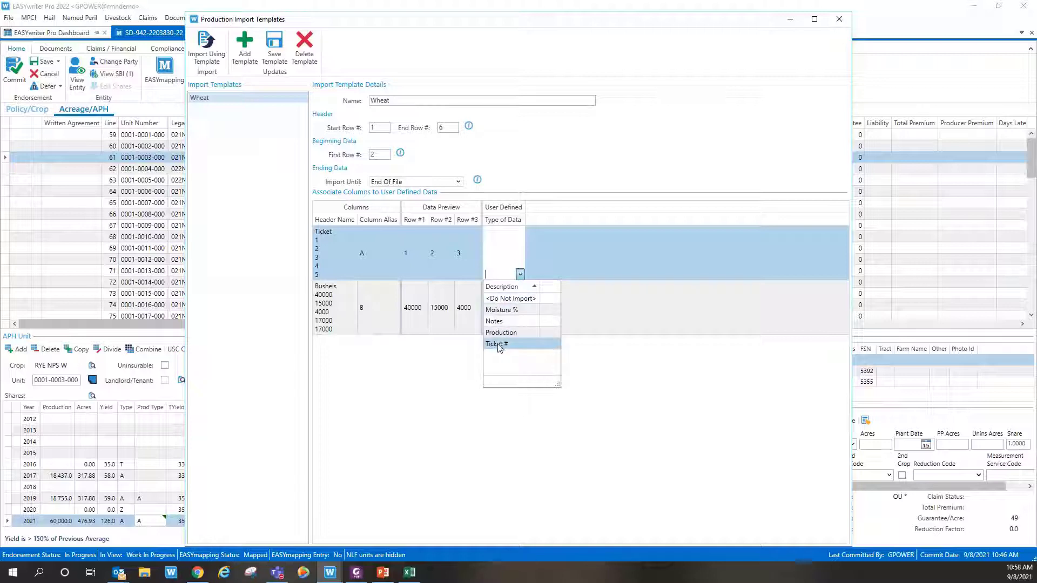
pyautogui.click(498, 346)
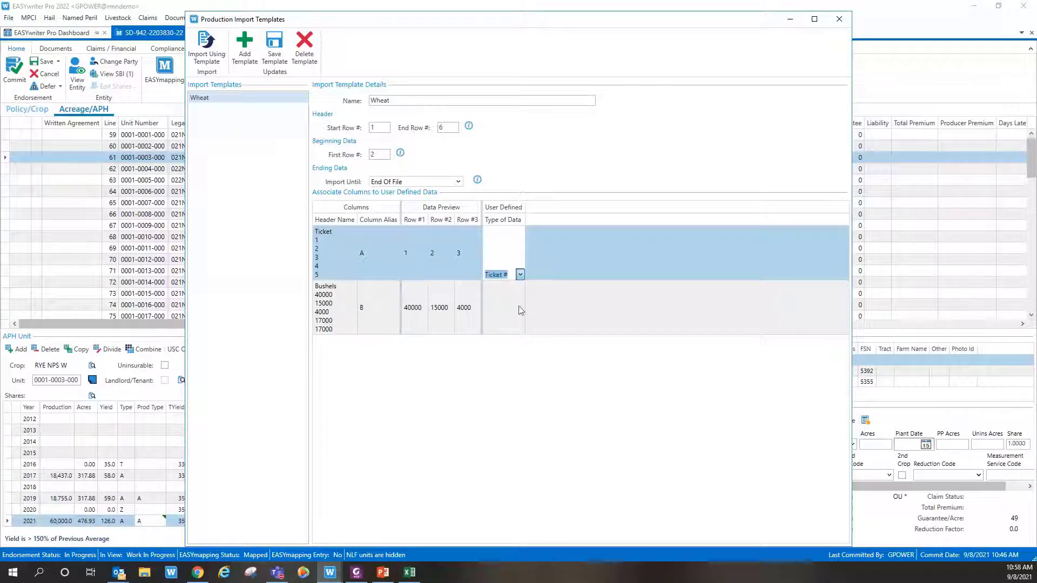
pyautogui.click(516, 331)
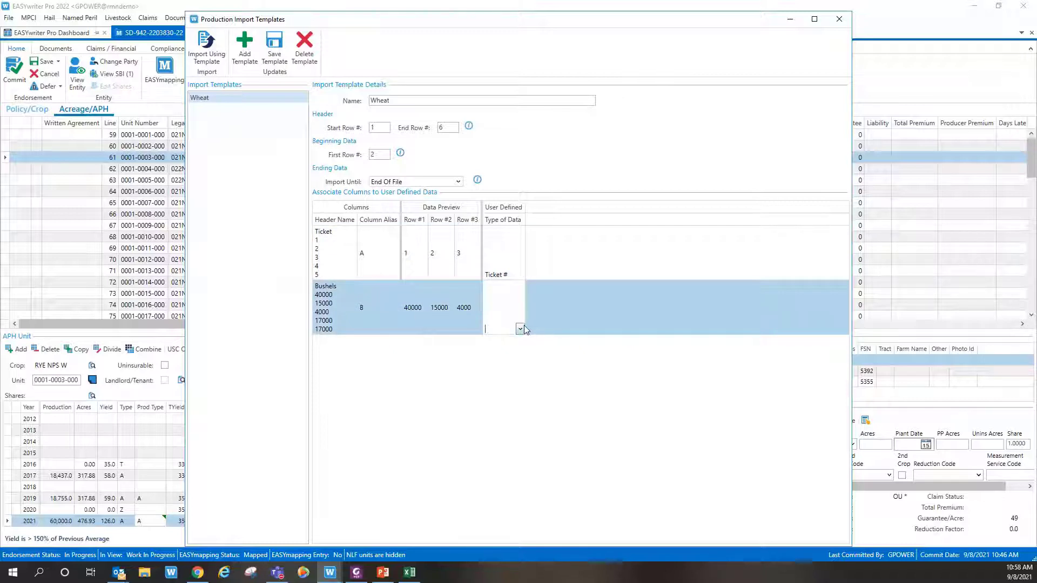
pyautogui.click(520, 329)
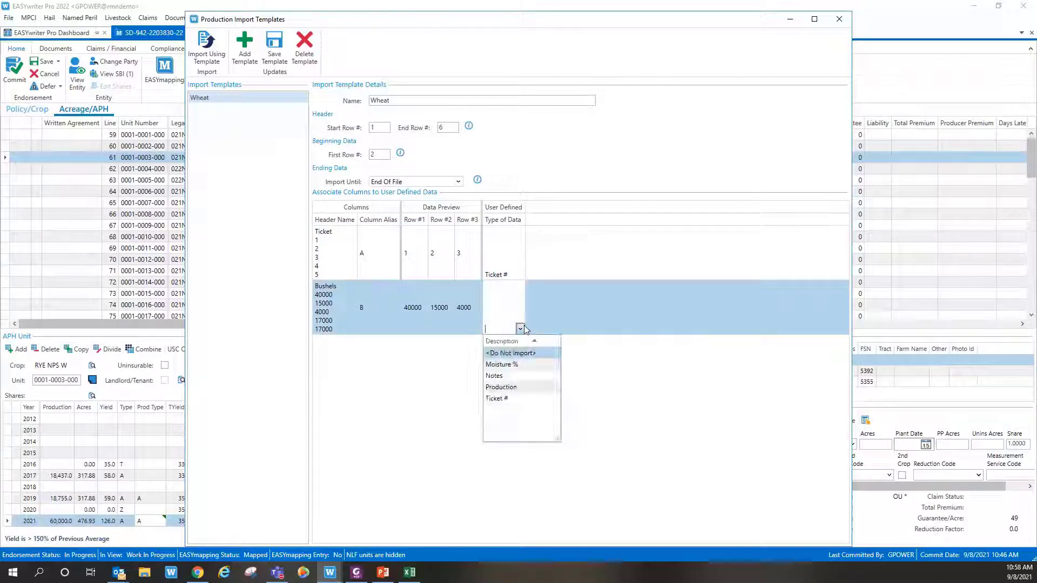
pyautogui.click(501, 387)
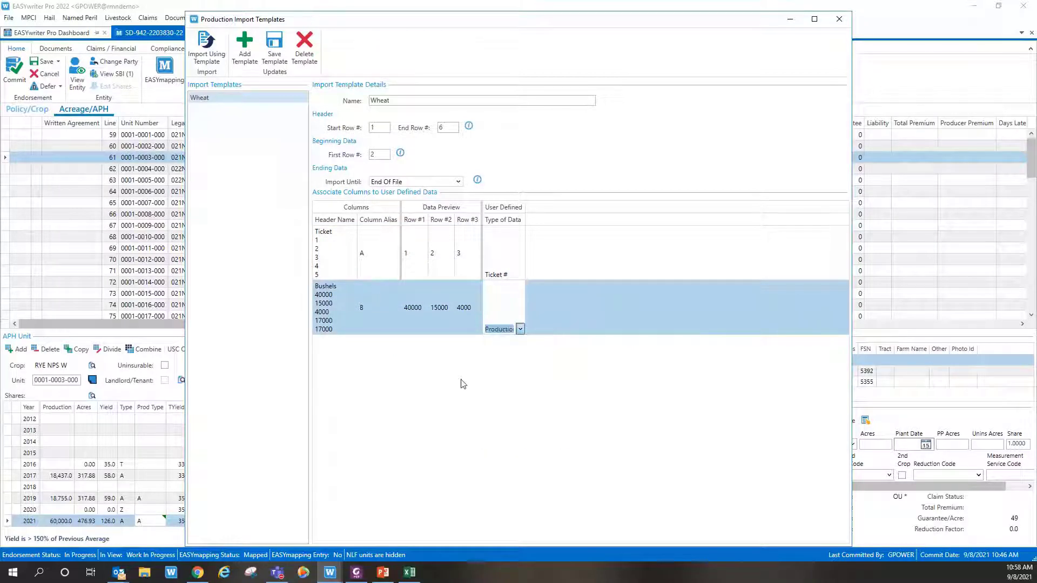
pyautogui.click(275, 54)
pyautogui.click(211, 49)
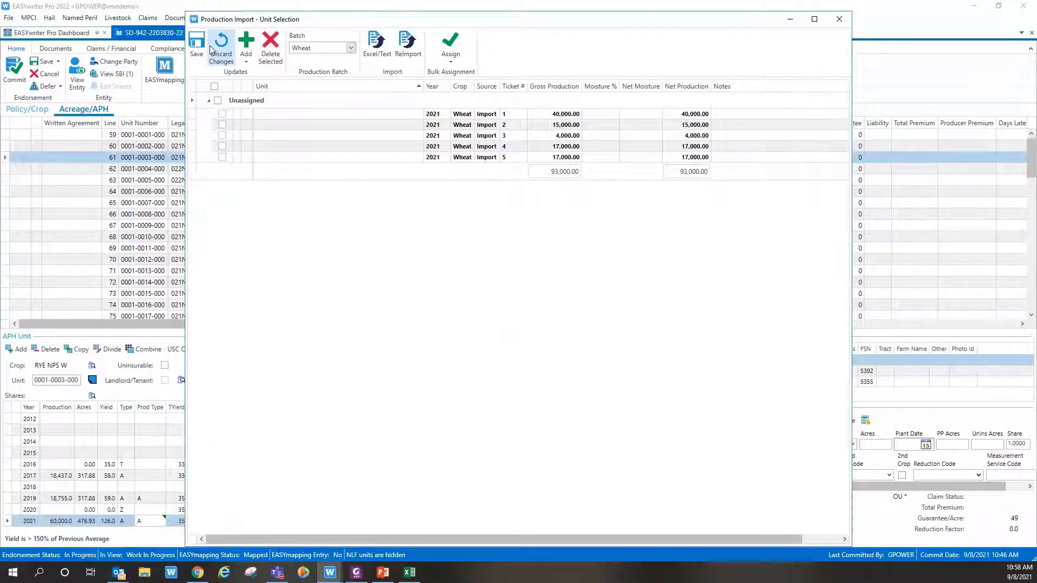
pyautogui.click(222, 114)
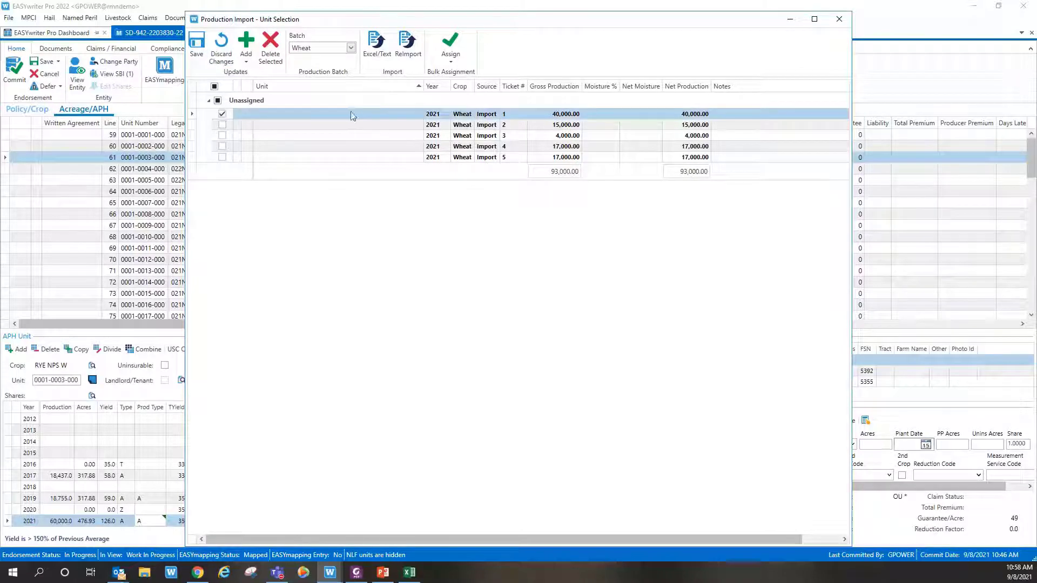
pyautogui.click(416, 116)
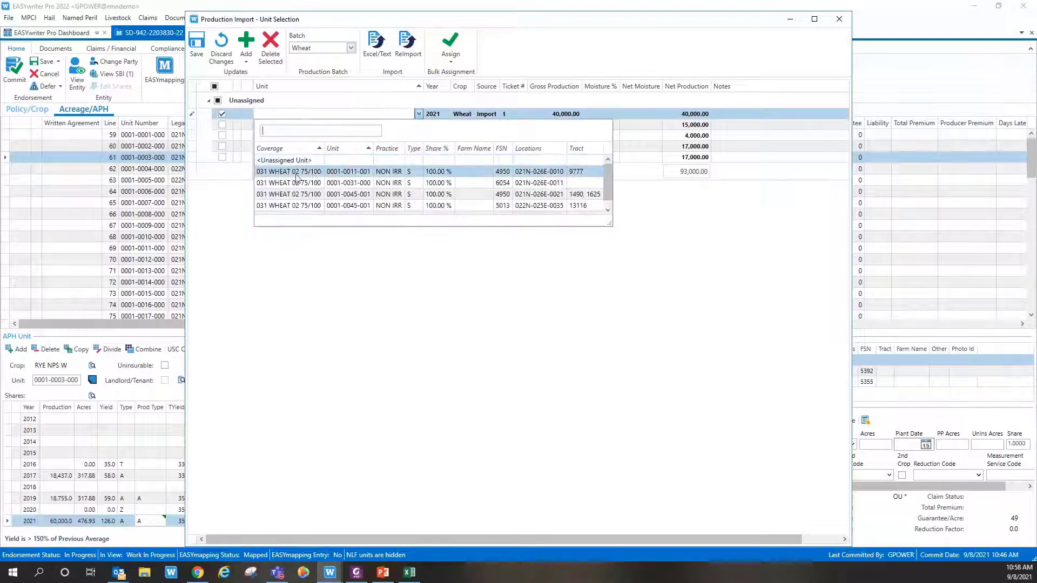
pyautogui.scroll(-1, 268, 177)
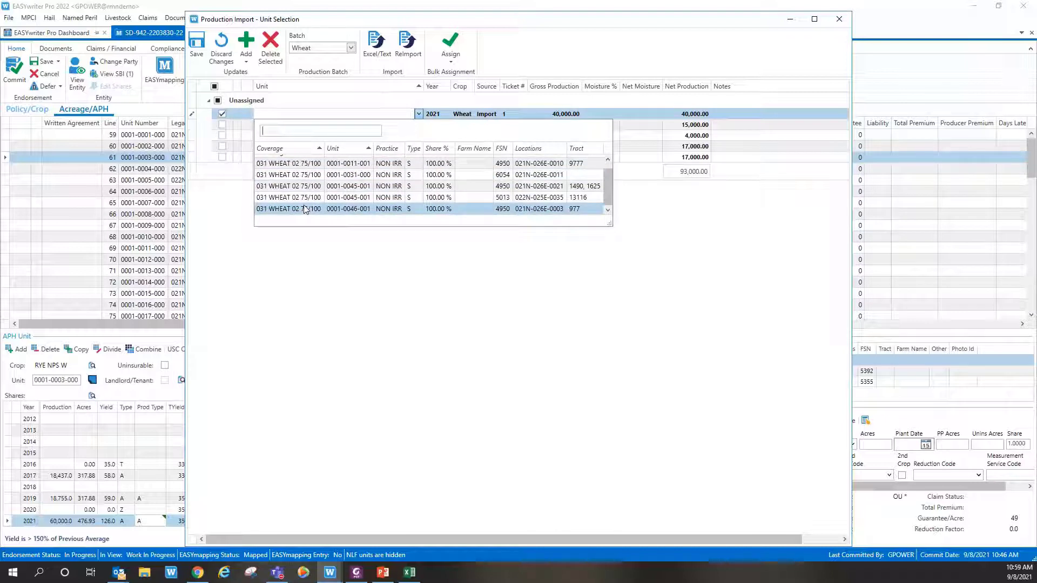
pyautogui.scroll(1, 305, 209)
pyautogui.click(345, 172)
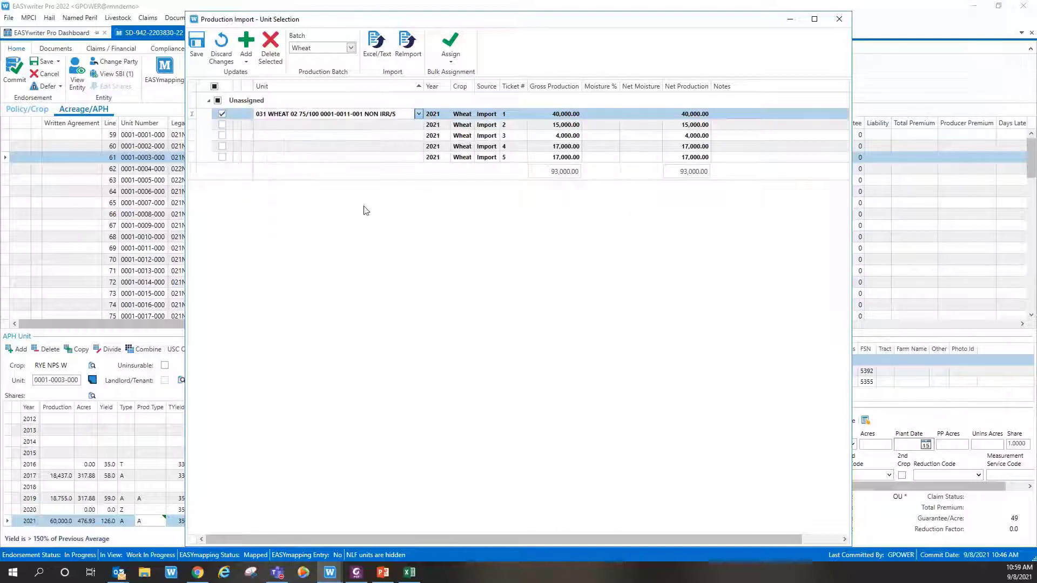
pyautogui.click(416, 129)
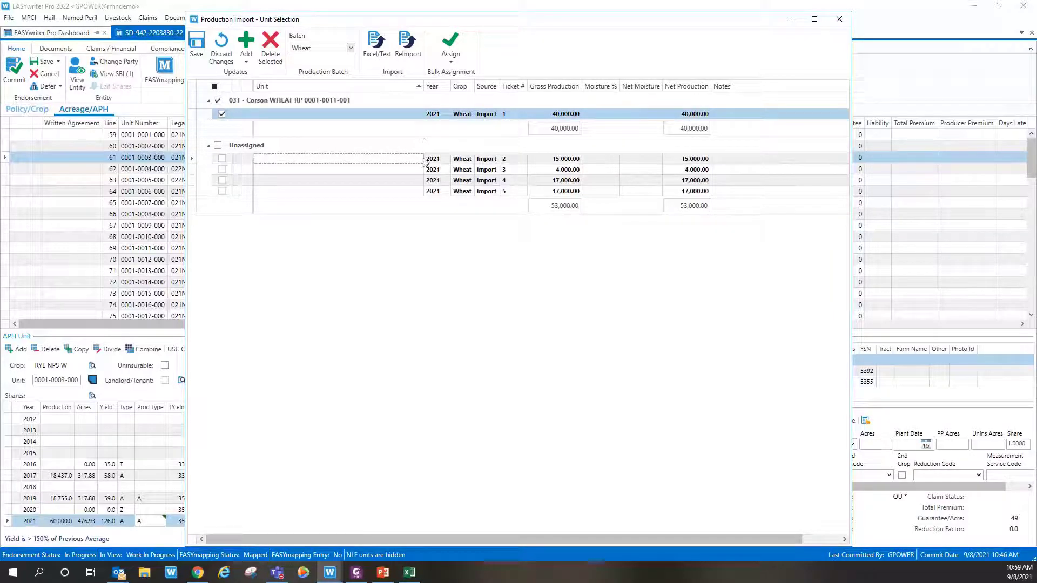
pyautogui.click(420, 159)
pyautogui.click(378, 227)
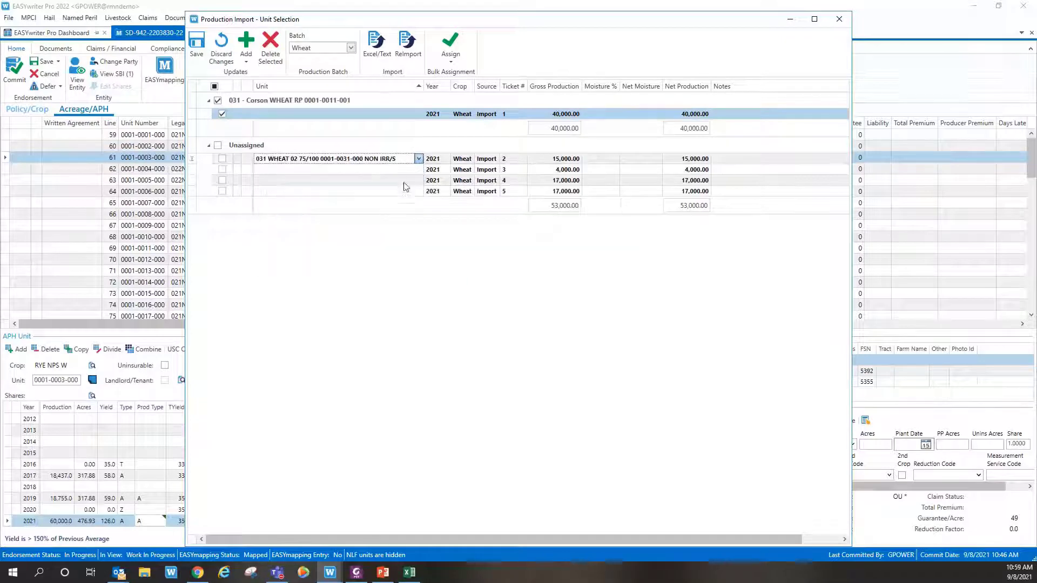
pyautogui.click(414, 172)
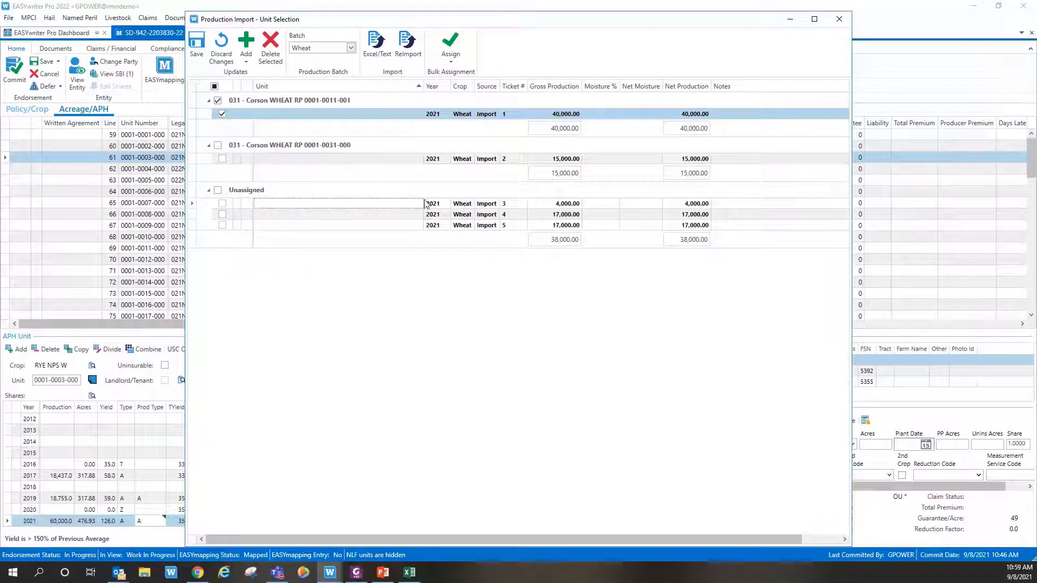
pyautogui.click(423, 203)
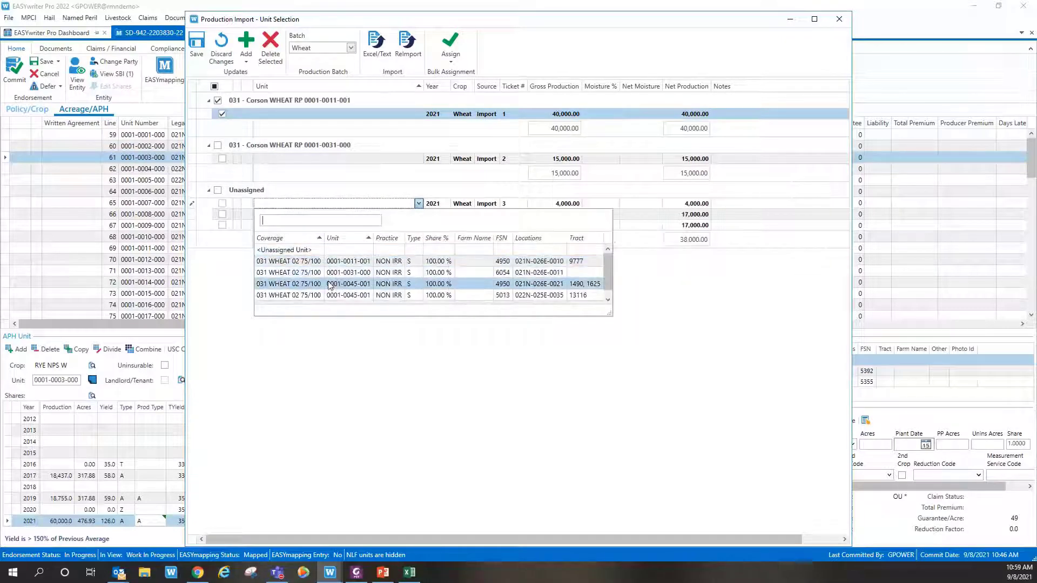
pyautogui.click(419, 282)
pyautogui.click(417, 218)
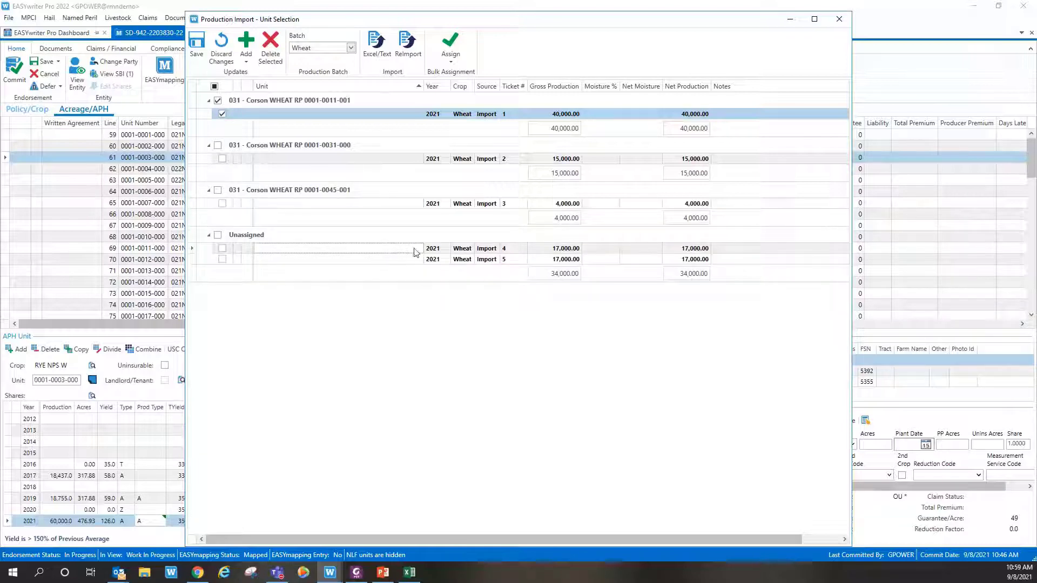
# Step: Leave ticket 4's unit unset and check ticket 4 for bulk assignment
pyautogui.click(418, 249)
pyautogui.scroll(-1, 335, 337)
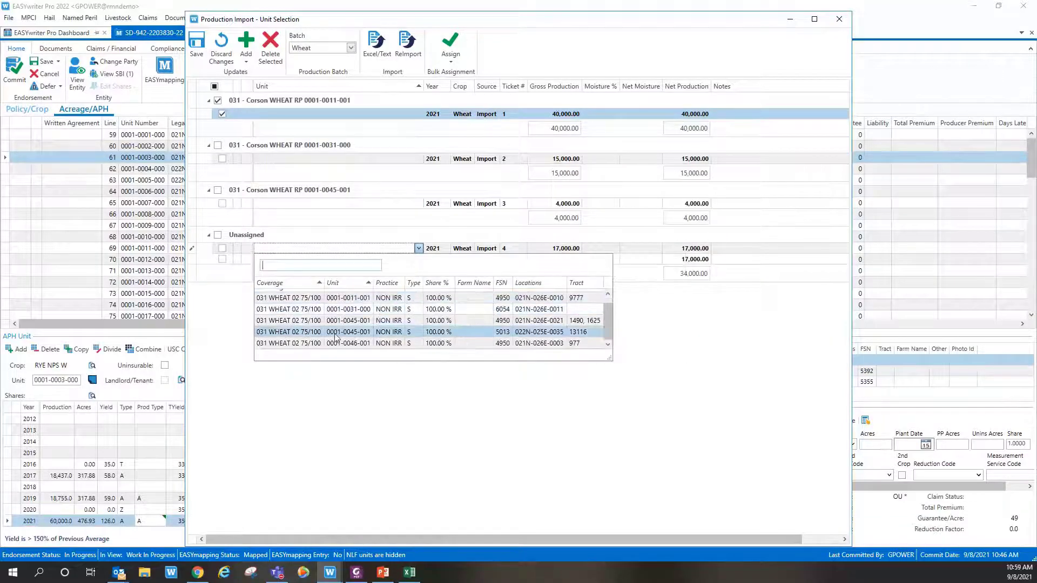
pyautogui.click(336, 398)
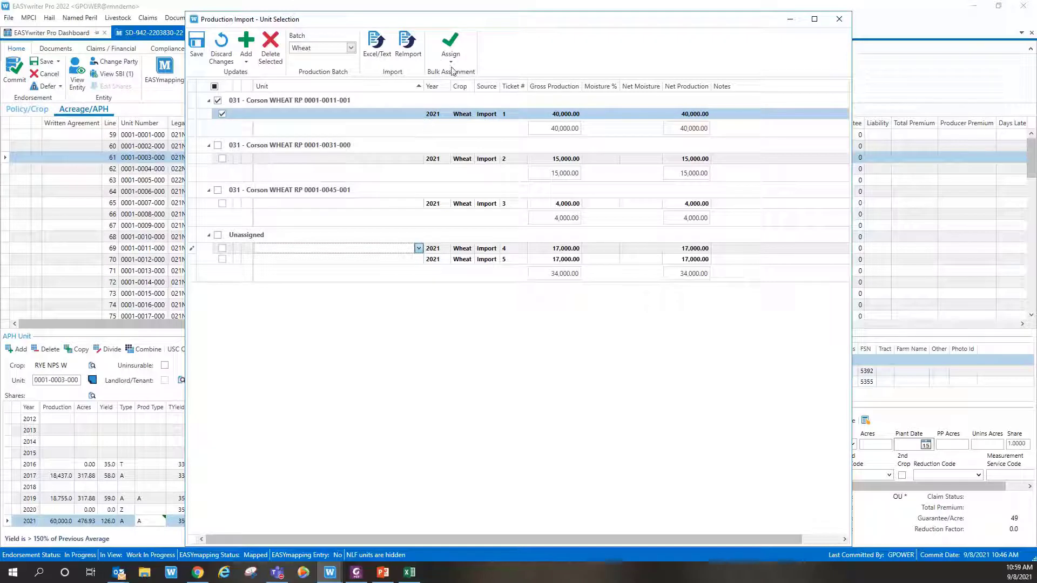
pyautogui.click(222, 249)
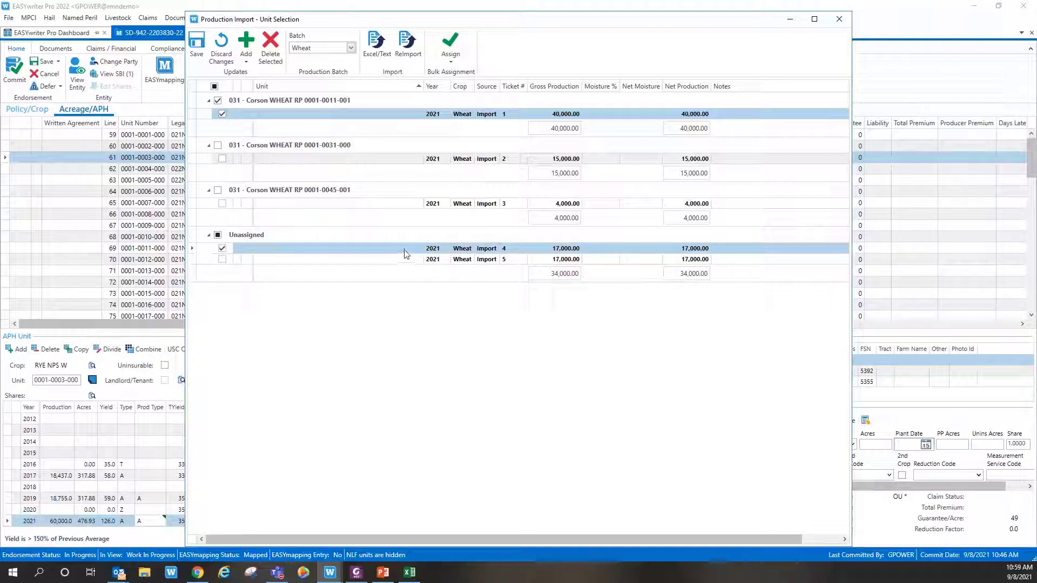
pyautogui.click(451, 50)
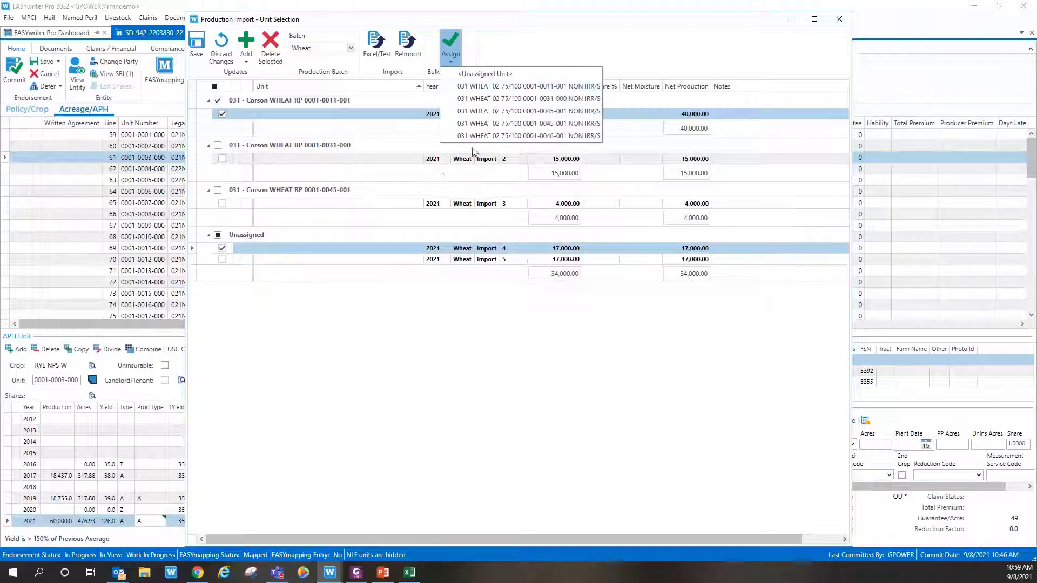
pyautogui.click(493, 134)
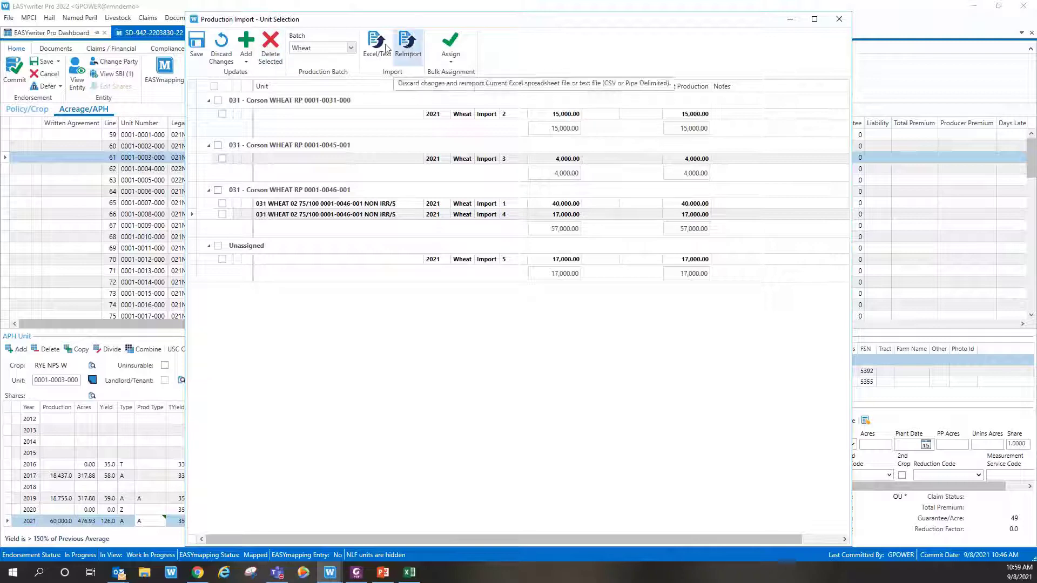
pyautogui.click(408, 49)
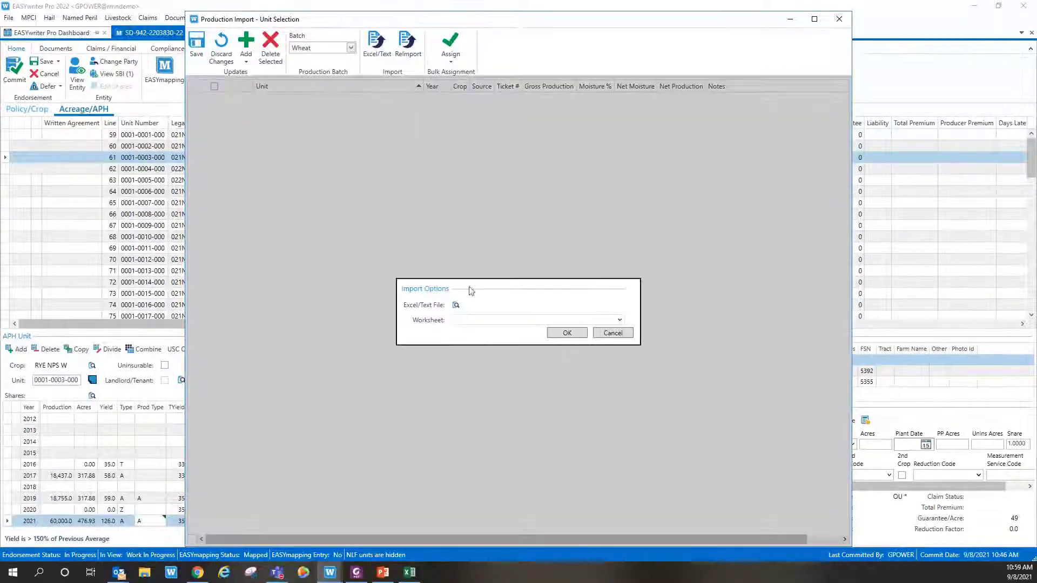
pyautogui.click(613, 333)
# Step: Reopen the import templates and try importing with Wheat, dismissing the no-template-details message
pyautogui.click(414, 50)
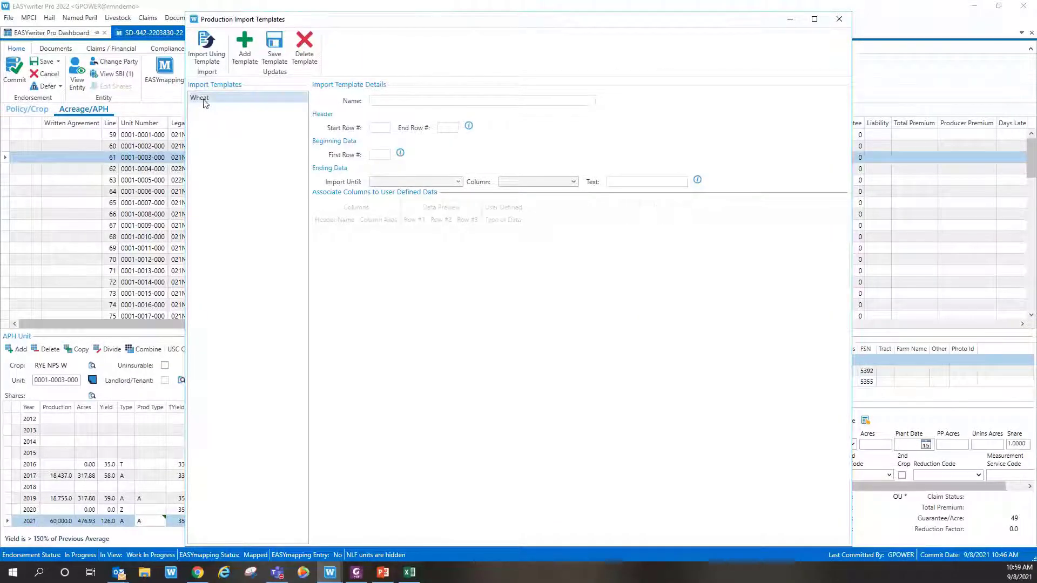
pyautogui.click(204, 102)
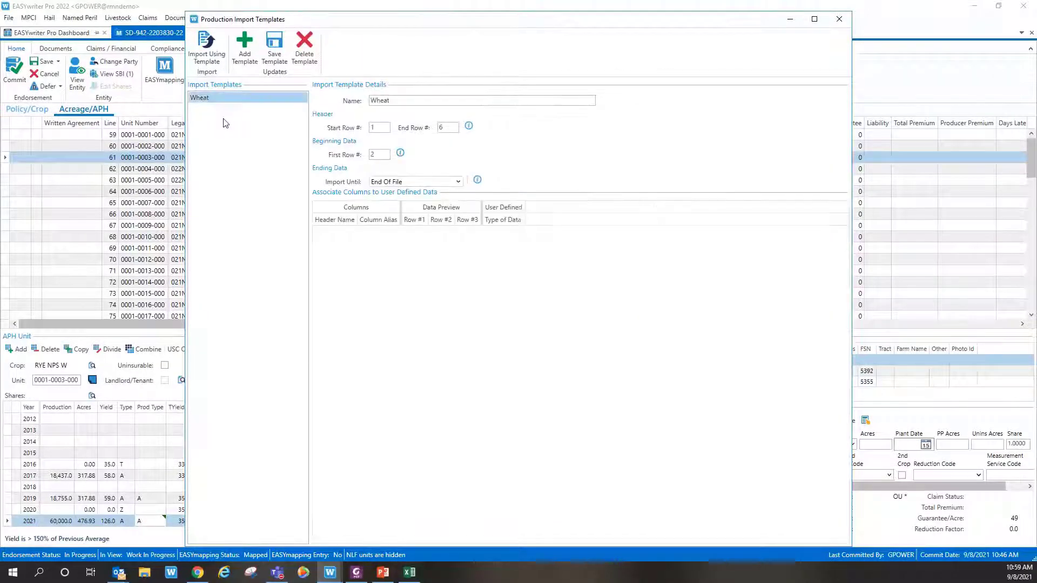
pyautogui.click(204, 54)
pyautogui.click(611, 322)
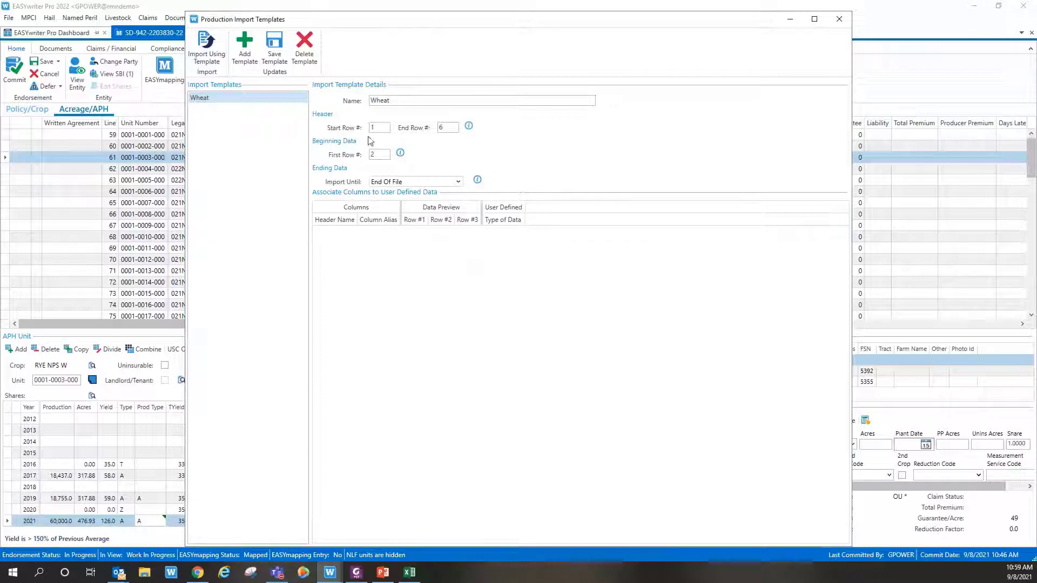
pyautogui.click(380, 155)
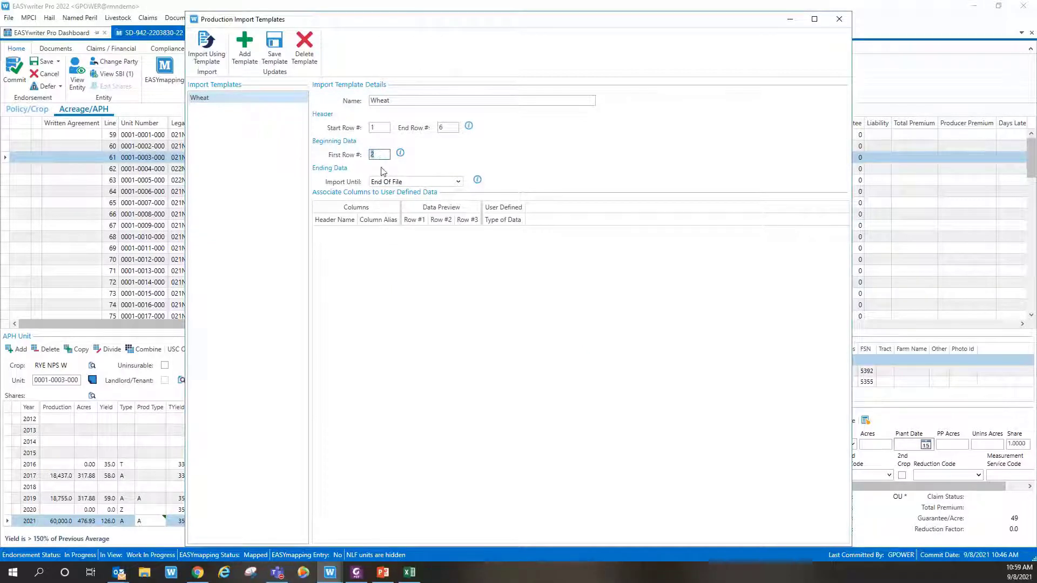
pyautogui.press('Tab')
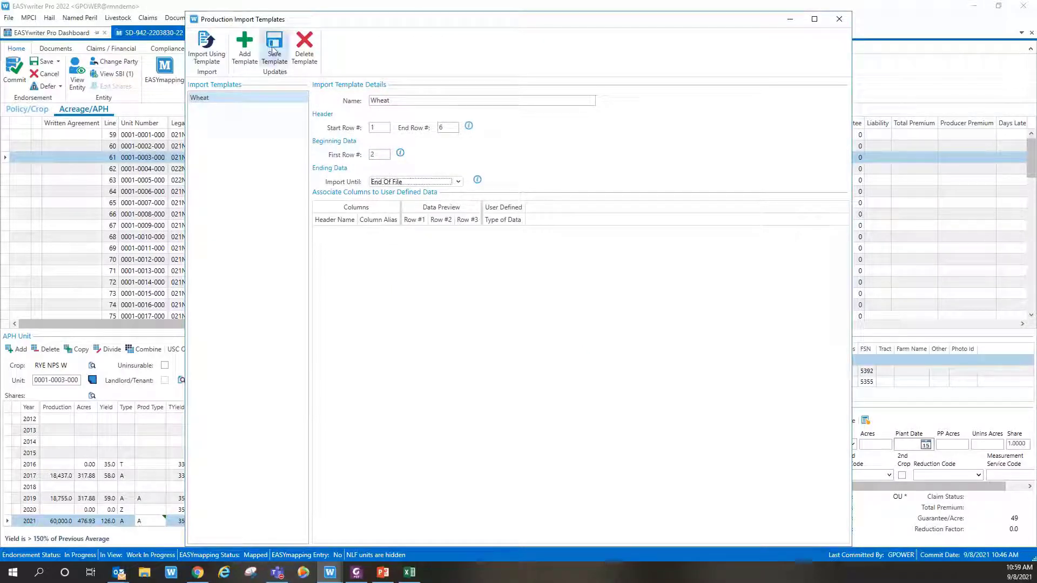
# Step: Add a template named 'wehat' and retry the import, dismissing the no-details message
pyautogui.click(245, 49)
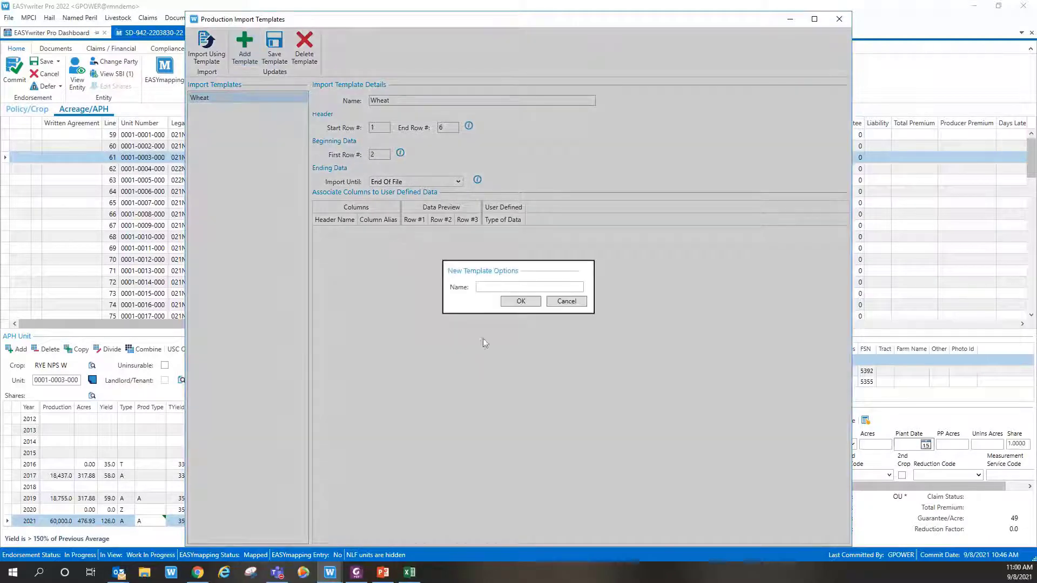
pyautogui.click(502, 288)
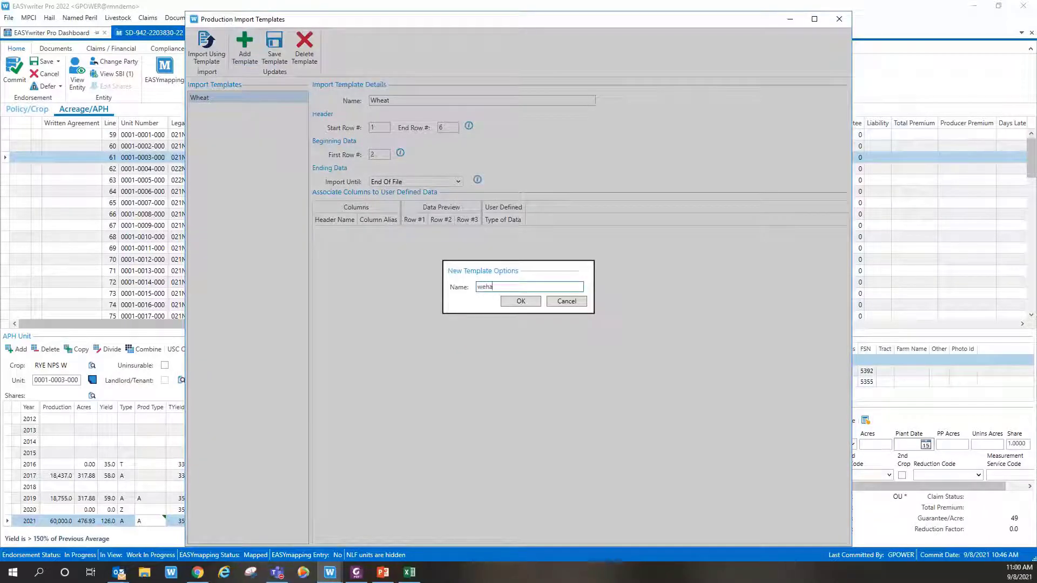
pyautogui.write('wehat')
pyautogui.press('Return')
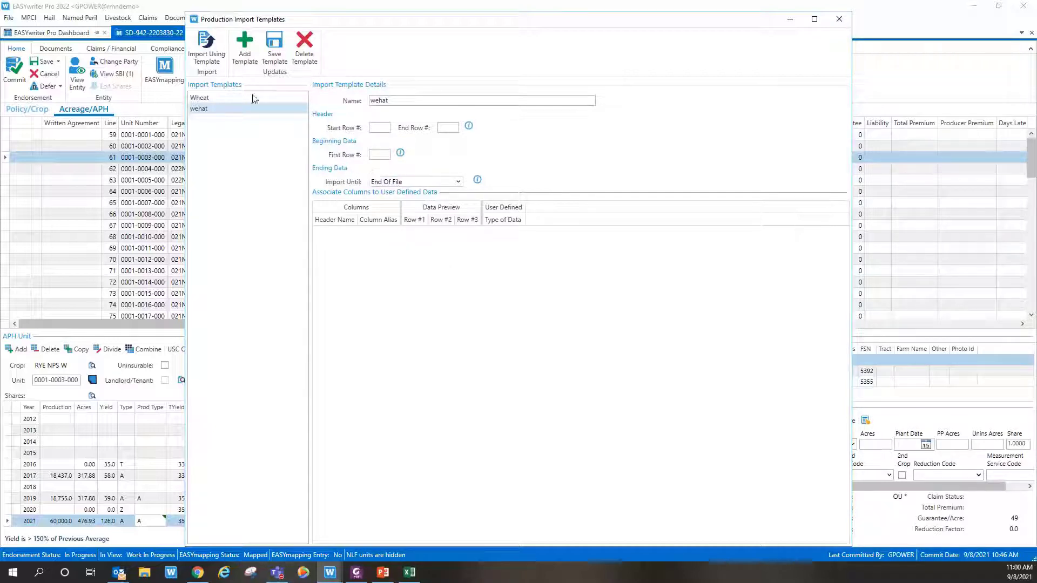
pyautogui.click(212, 46)
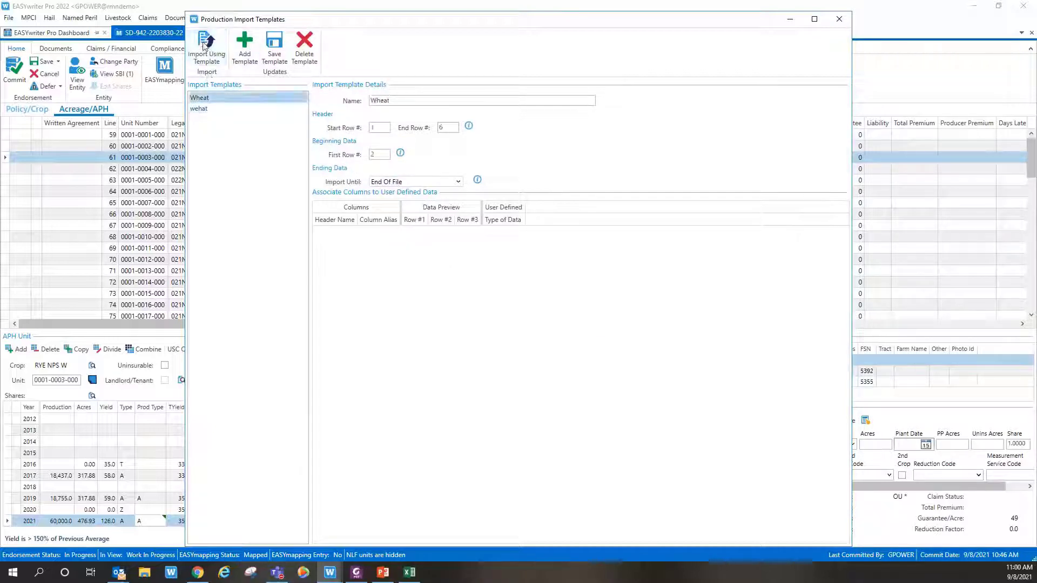
pyautogui.click(630, 322)
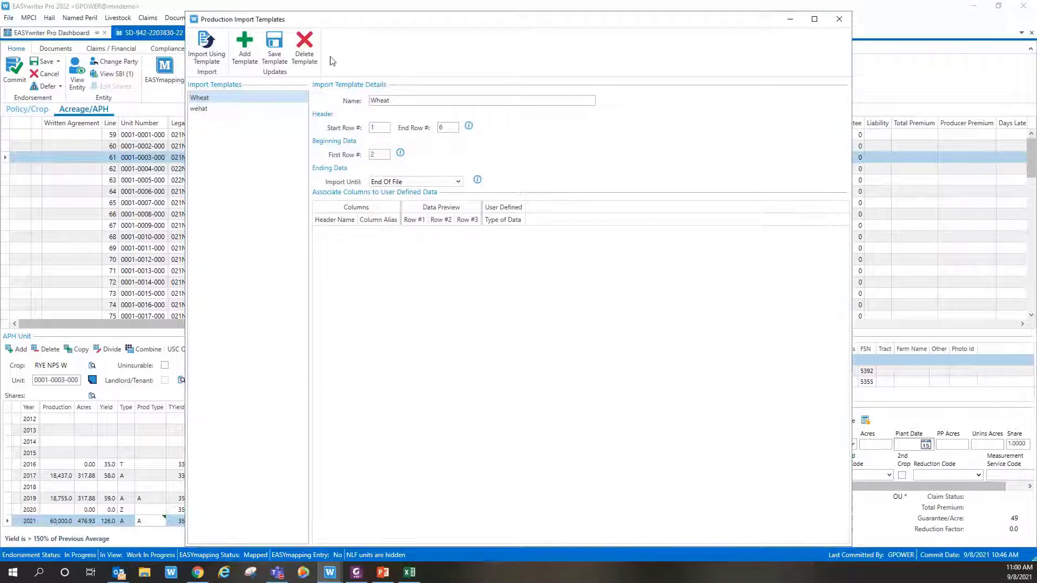
# Step: Delete both the Wheat and wehat templates and close the import templates window
pyautogui.click(304, 48)
pyautogui.click(468, 321)
pyautogui.click(305, 48)
pyautogui.click(473, 323)
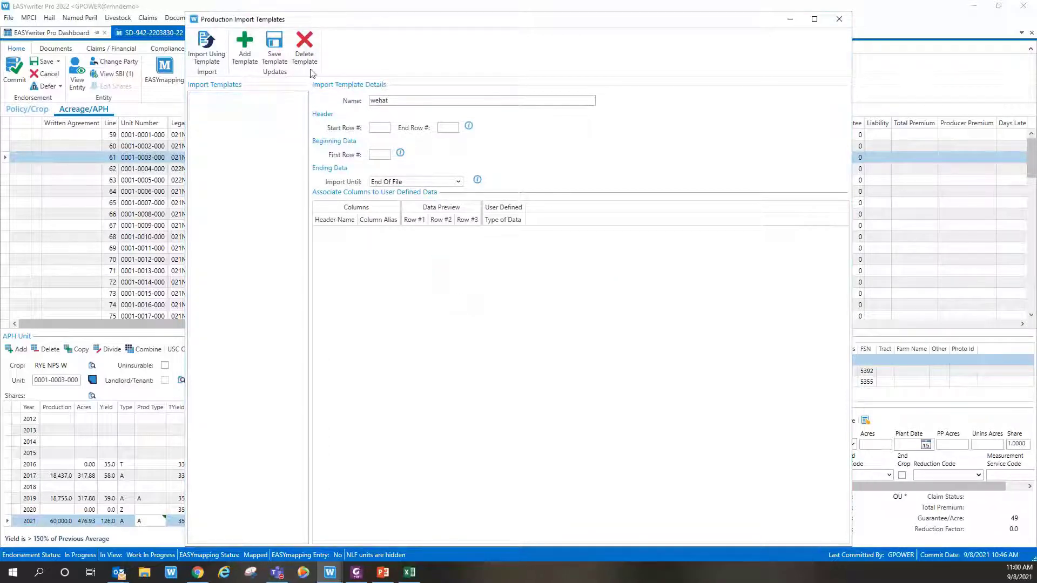
pyautogui.click(245, 47)
pyautogui.click(522, 288)
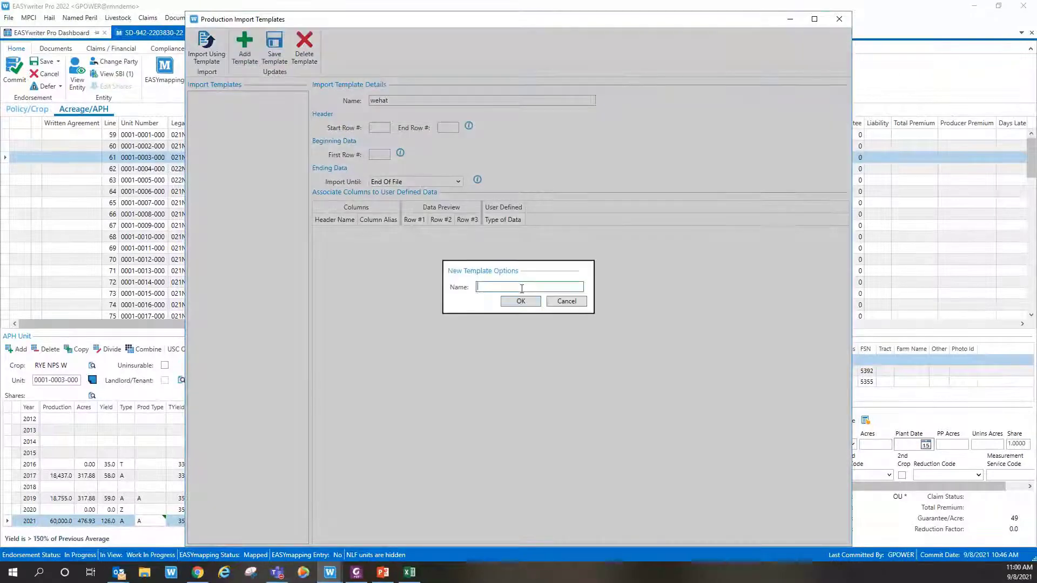
pyautogui.click(567, 301)
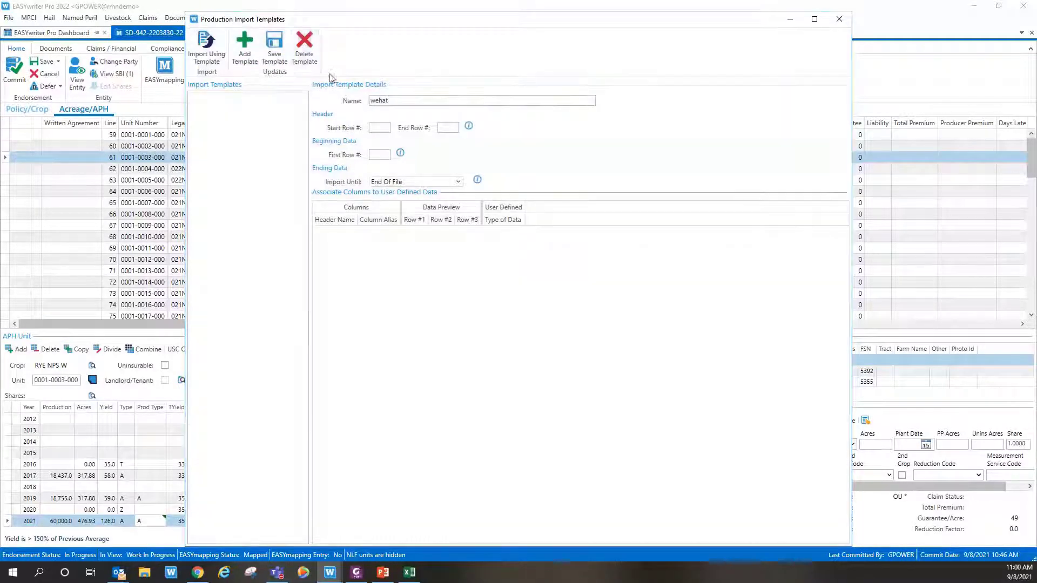
pyautogui.click(304, 47)
pyautogui.click(580, 322)
pyautogui.click(839, 19)
pyautogui.click(408, 47)
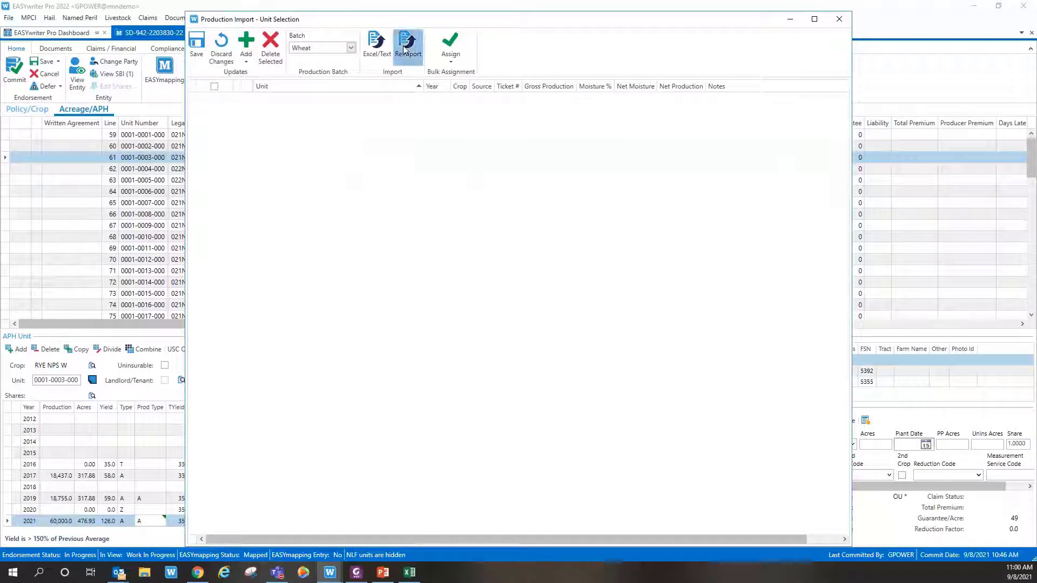
# Step: Choose Production-2203830.xlsx again as the import file and confirm the import options
pyautogui.click(839, 19)
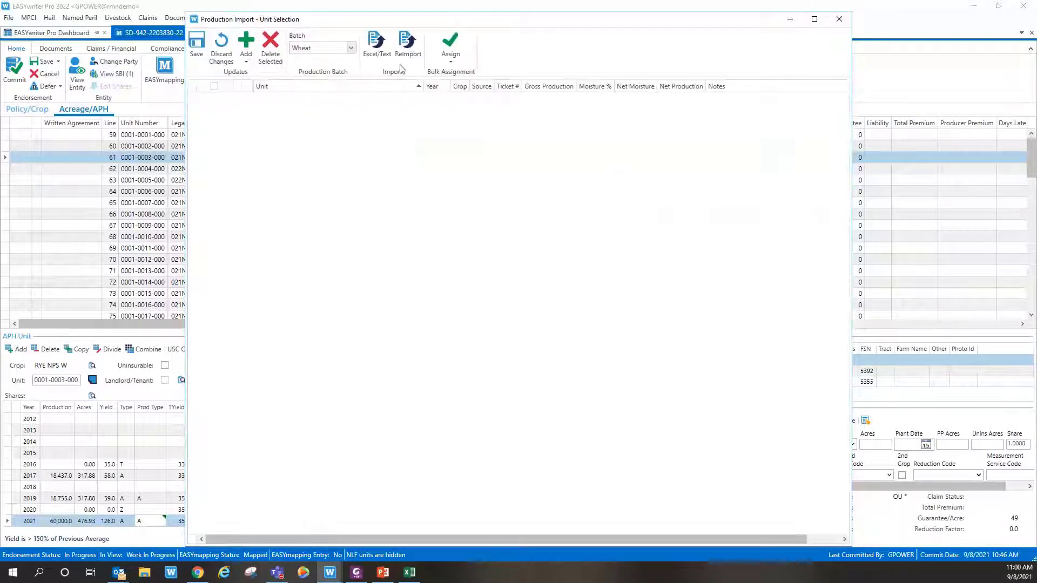
pyautogui.click(377, 48)
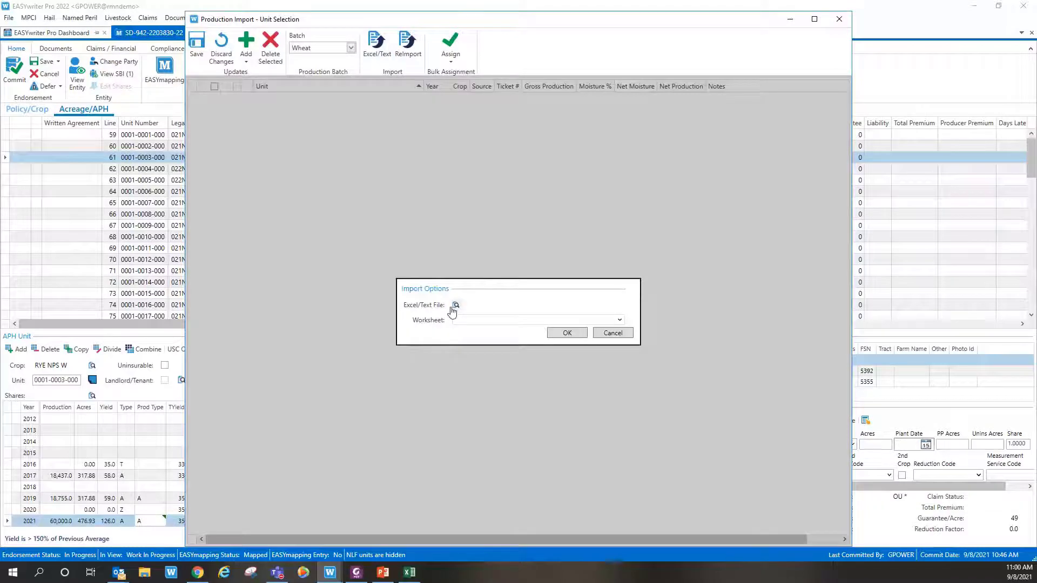
pyautogui.click(456, 305)
pyautogui.click(331, 102)
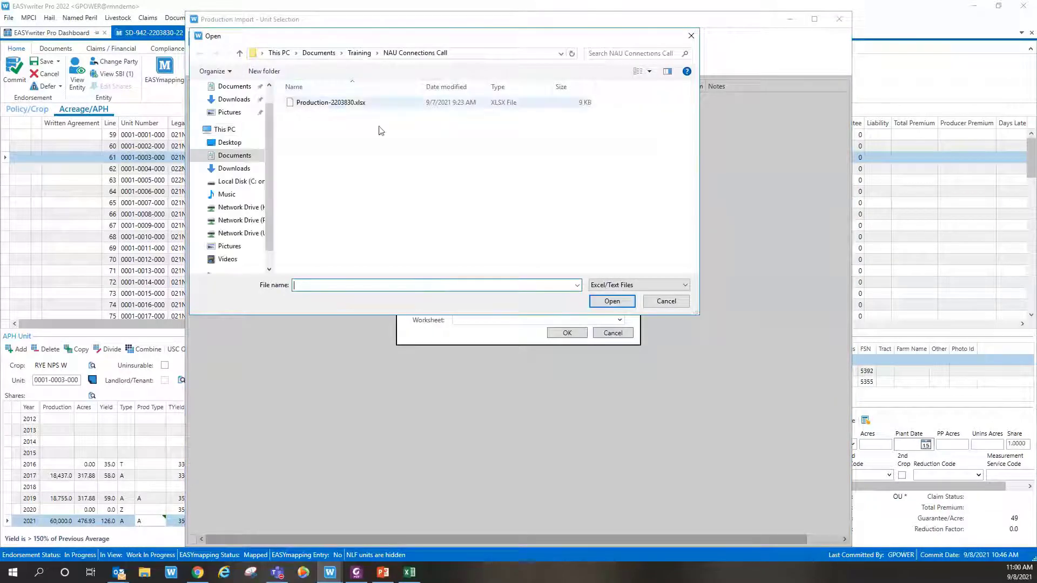
pyautogui.click(612, 300)
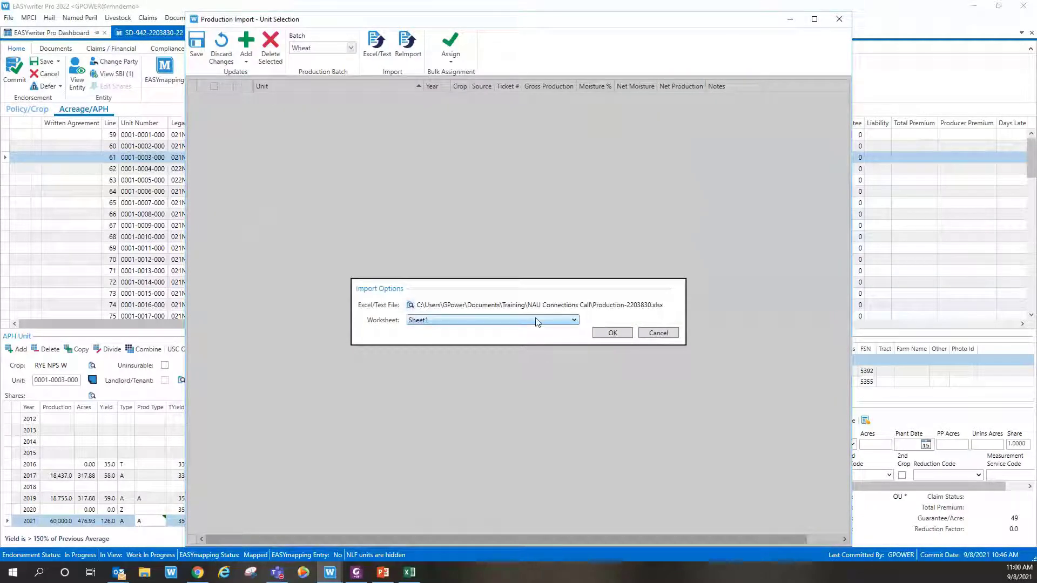
pyautogui.click(567, 333)
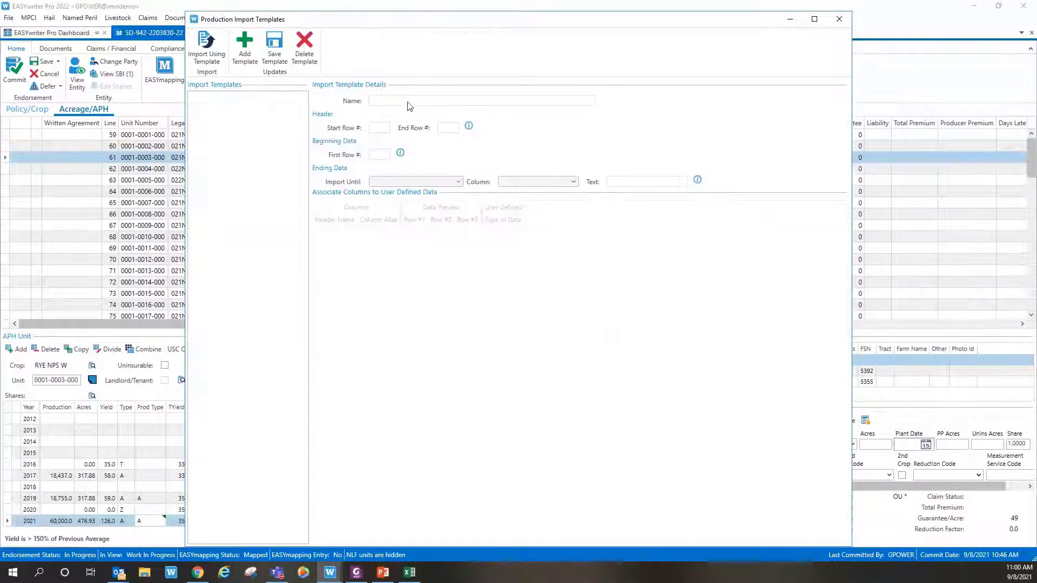
# Step: Create a template named 'wheat' with start row 1 and end row 6
pyautogui.click(246, 51)
pyautogui.click(499, 287)
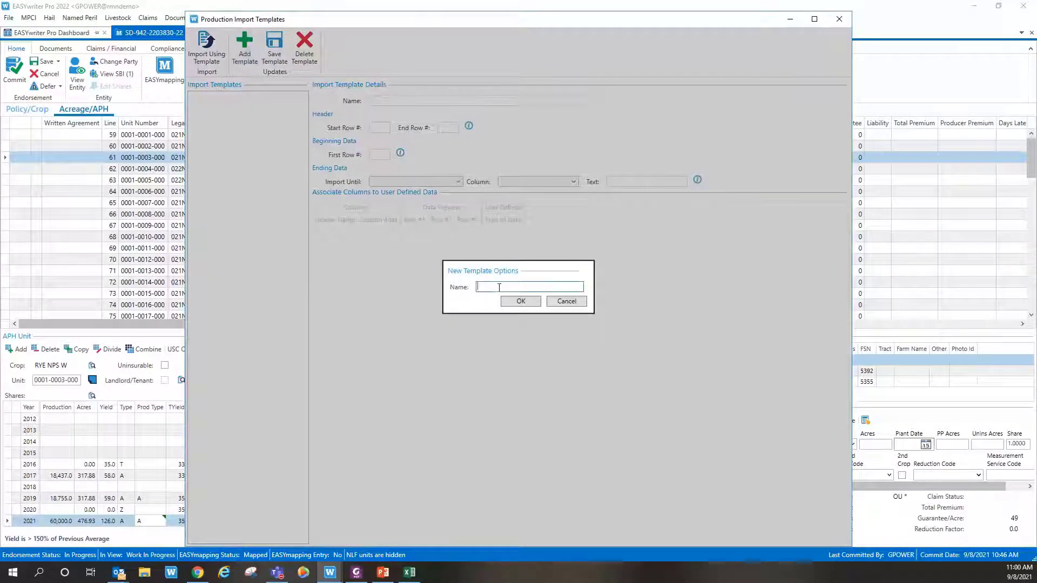
pyautogui.write('wheat')
pyautogui.click(516, 301)
pyautogui.click(375, 127)
pyautogui.write('1')
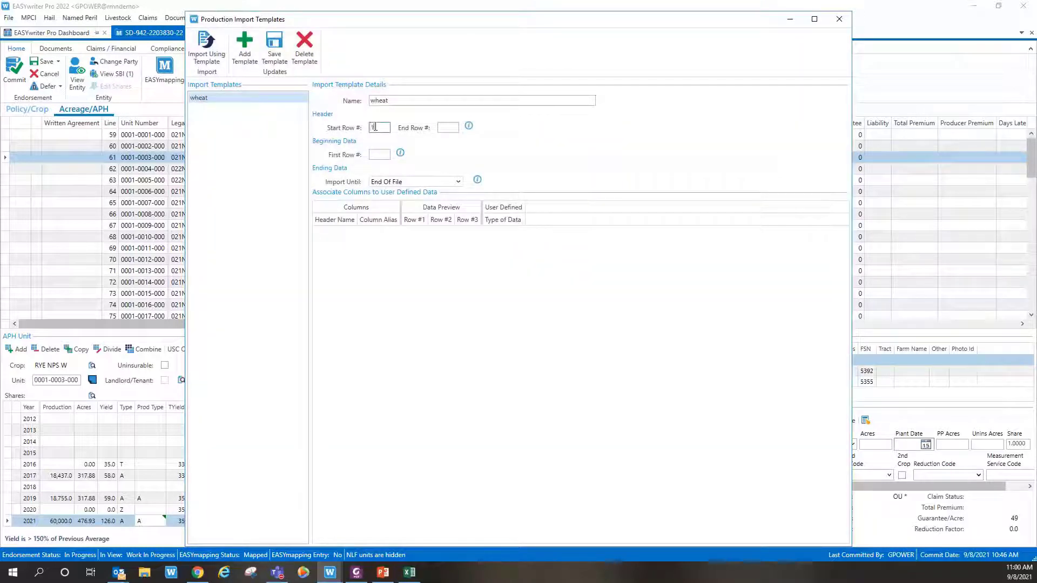
pyautogui.press('Tab')
pyautogui.write('6')
pyautogui.press('Tab')
pyautogui.press('Tab')
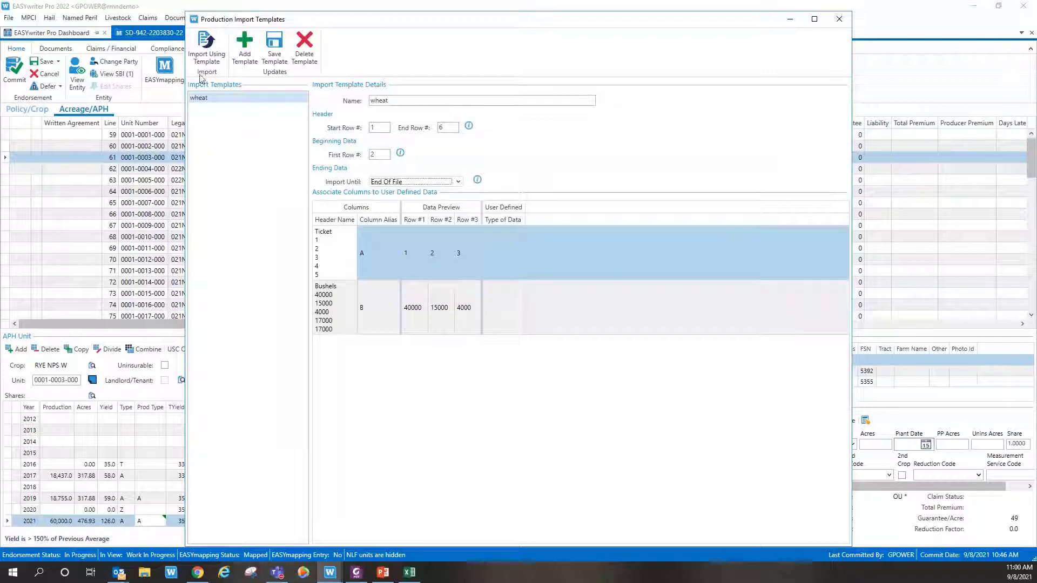
# Step: Map Ticket to Ticket # and Bushels to Production, then import using the wheat template
pyautogui.click(511, 263)
pyautogui.click(520, 274)
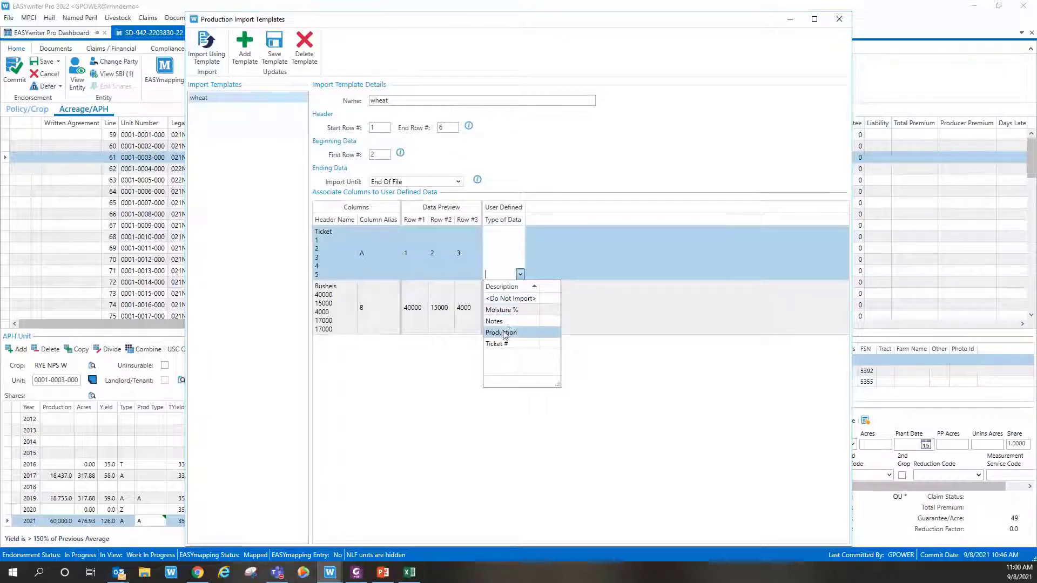
pyautogui.click(502, 344)
pyautogui.click(513, 324)
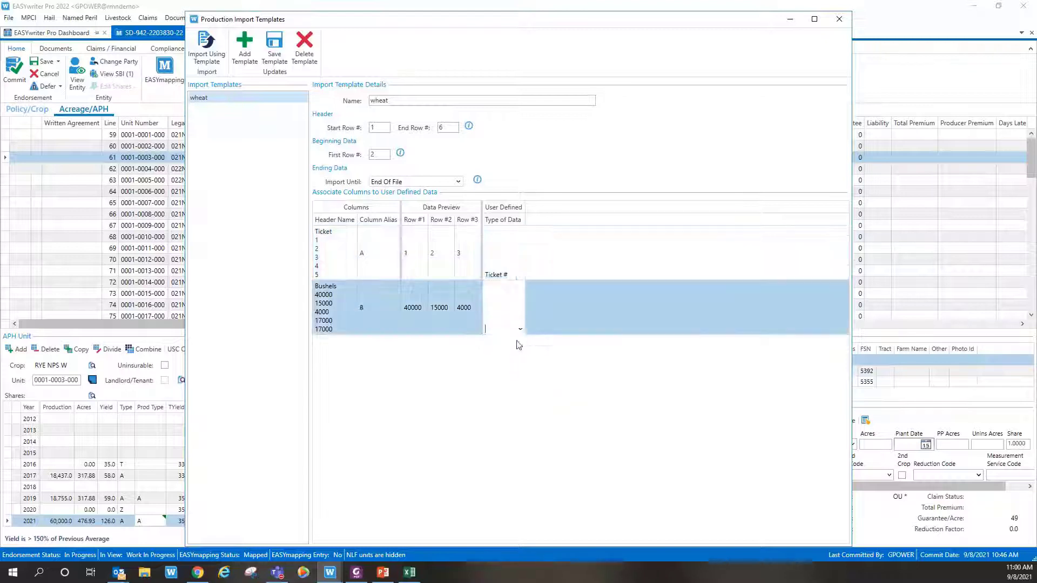
pyautogui.click(520, 329)
pyautogui.click(502, 387)
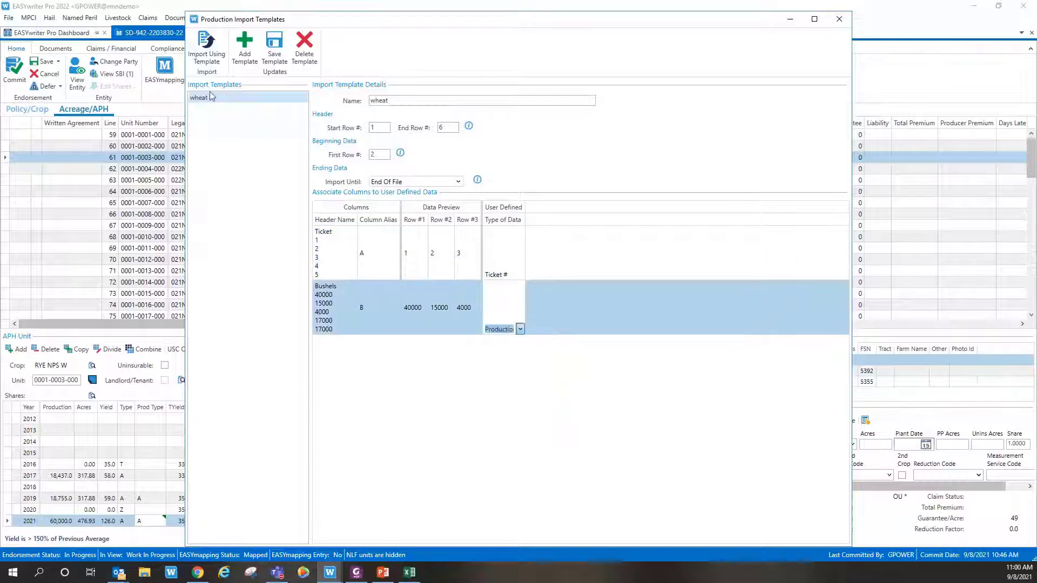
pyautogui.click(271, 51)
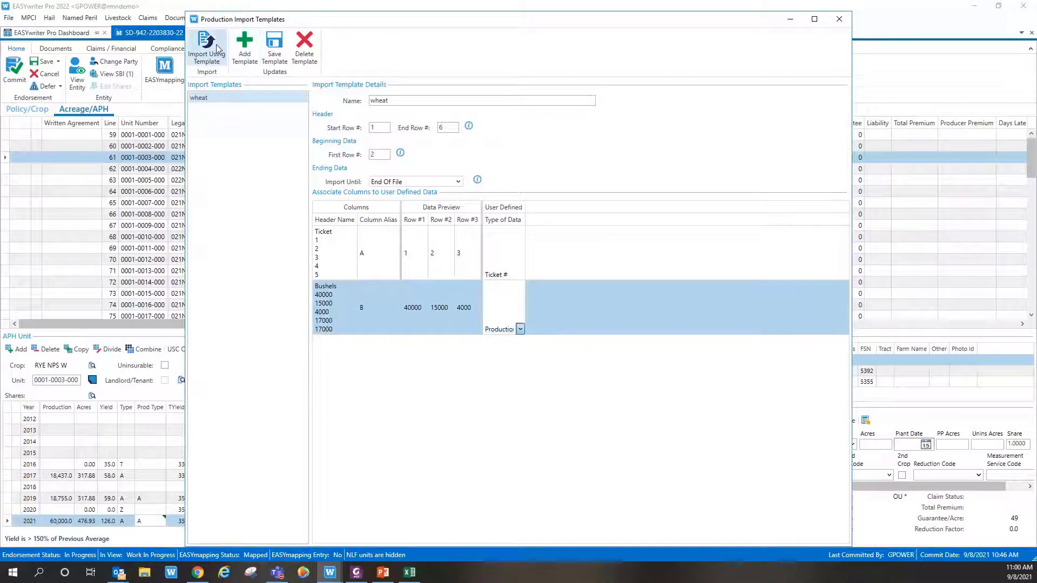
pyautogui.click(217, 49)
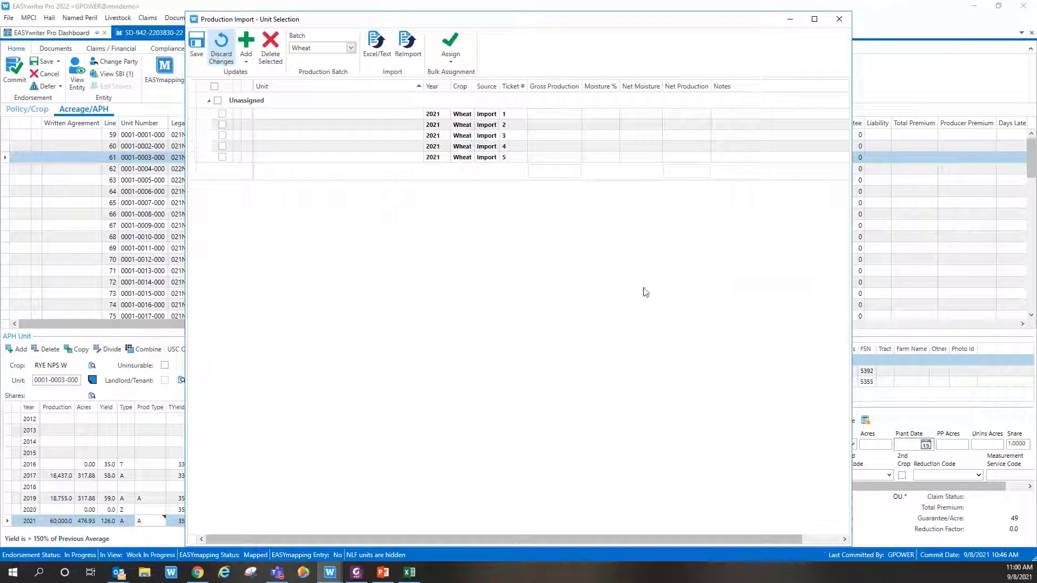
pyautogui.click(419, 114)
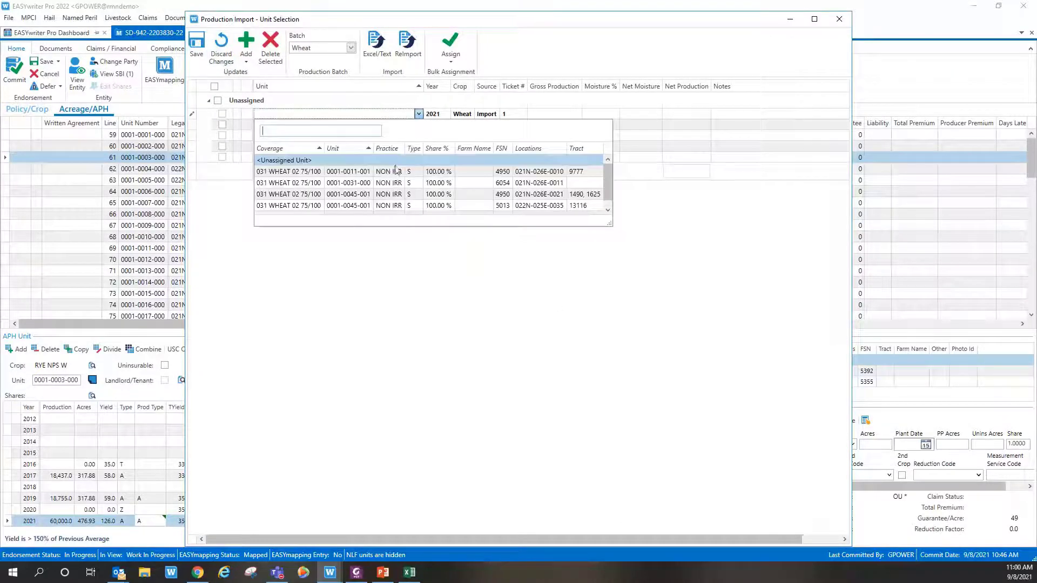
pyautogui.click(346, 172)
pyautogui.click(416, 127)
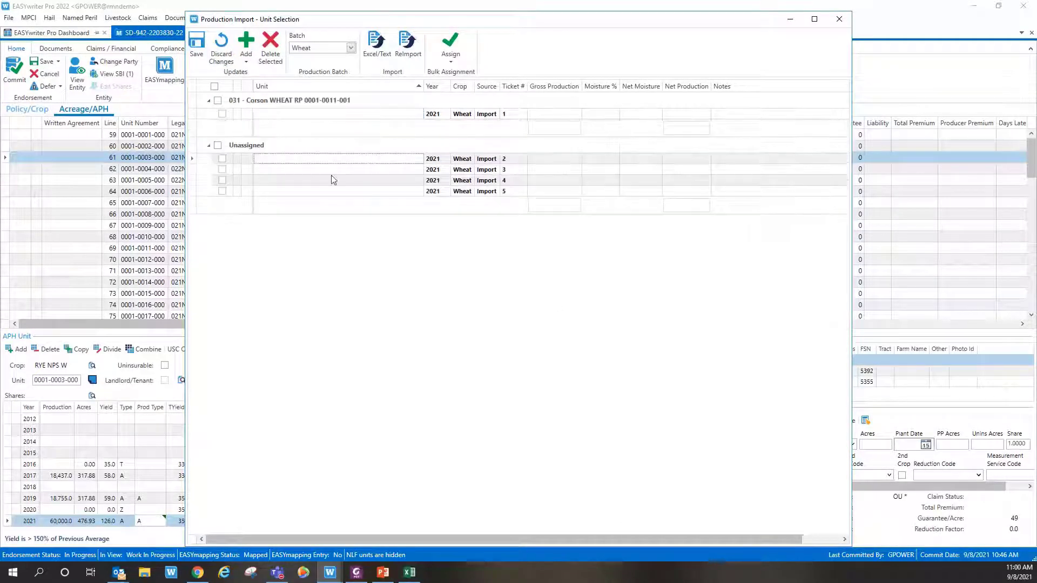
pyautogui.click(421, 158)
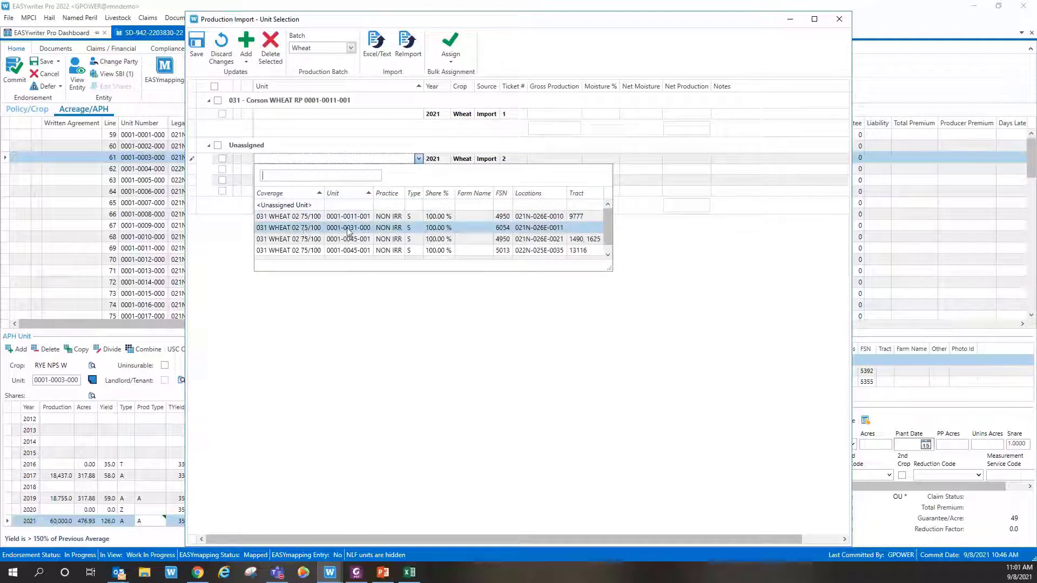
pyautogui.scroll(-1, 349, 232)
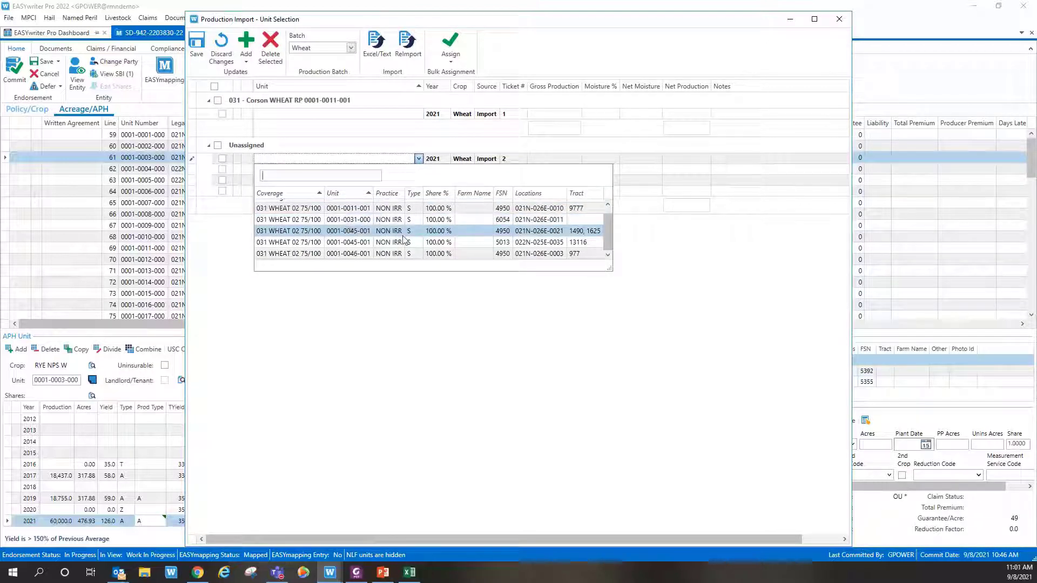
pyautogui.click(354, 220)
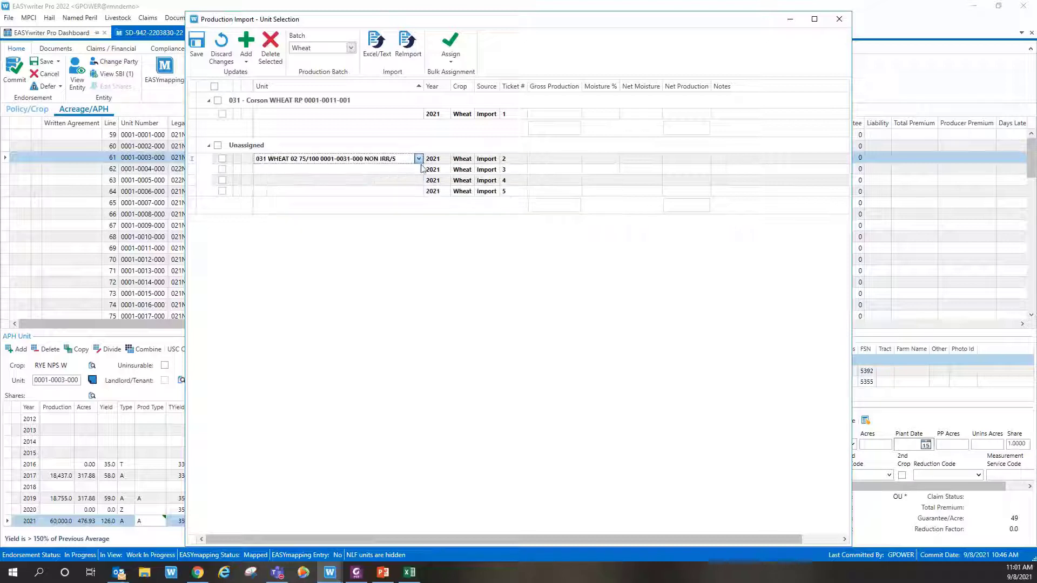
pyautogui.click(421, 170)
pyautogui.click(418, 206)
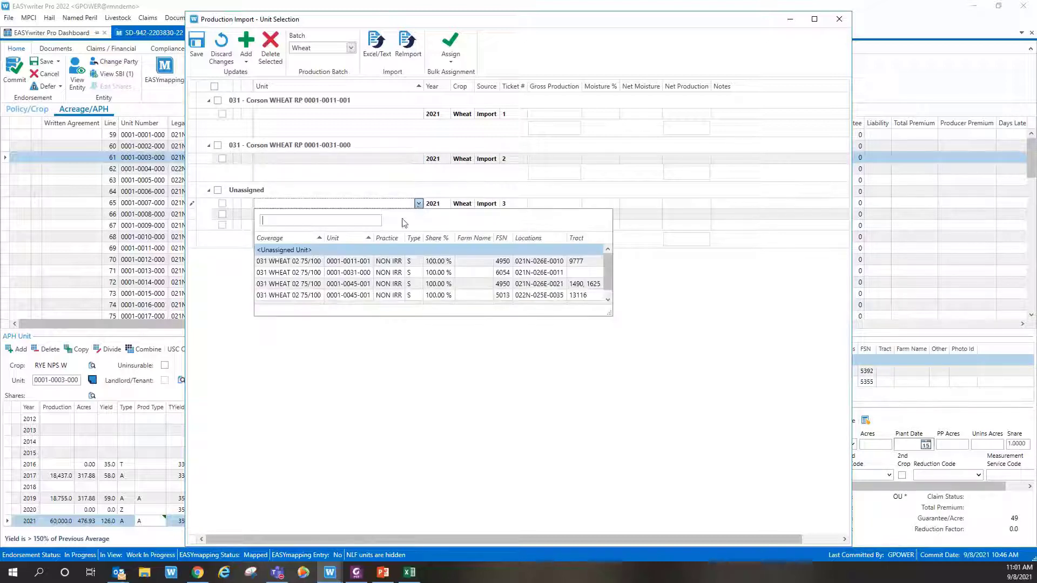
pyautogui.click(358, 280)
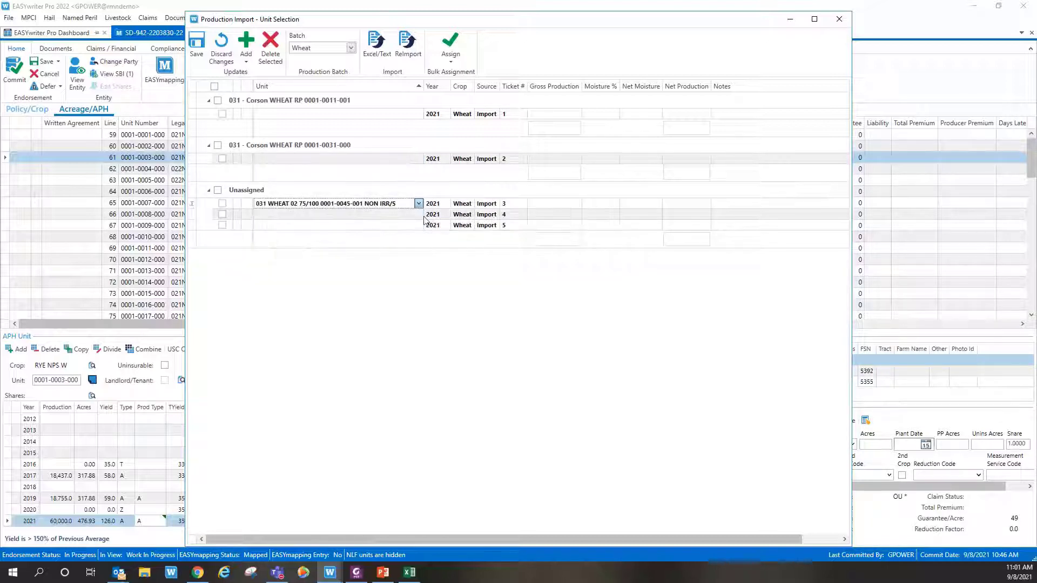
pyautogui.click(425, 217)
pyautogui.click(420, 252)
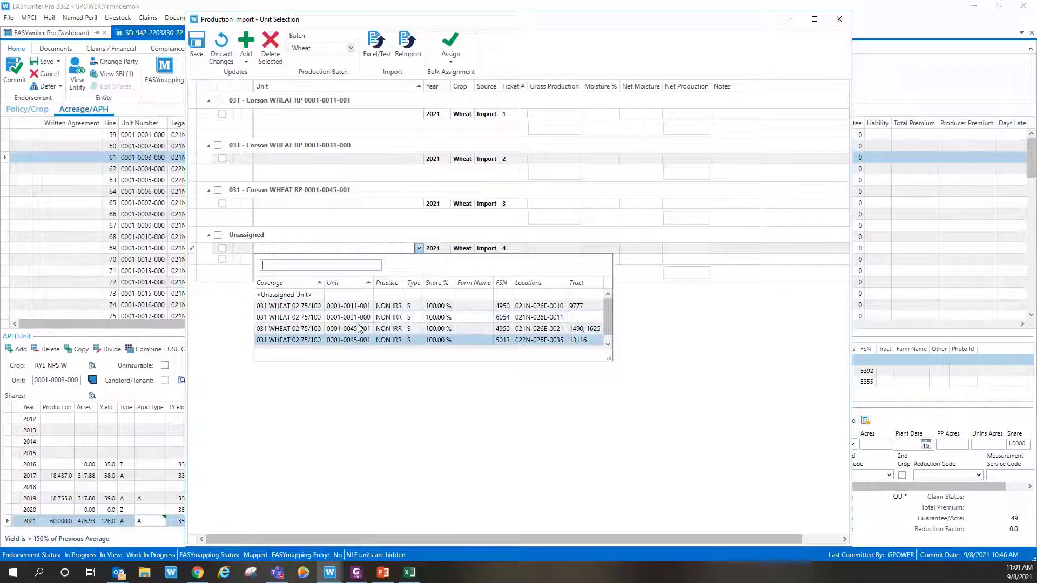
pyautogui.click(346, 335)
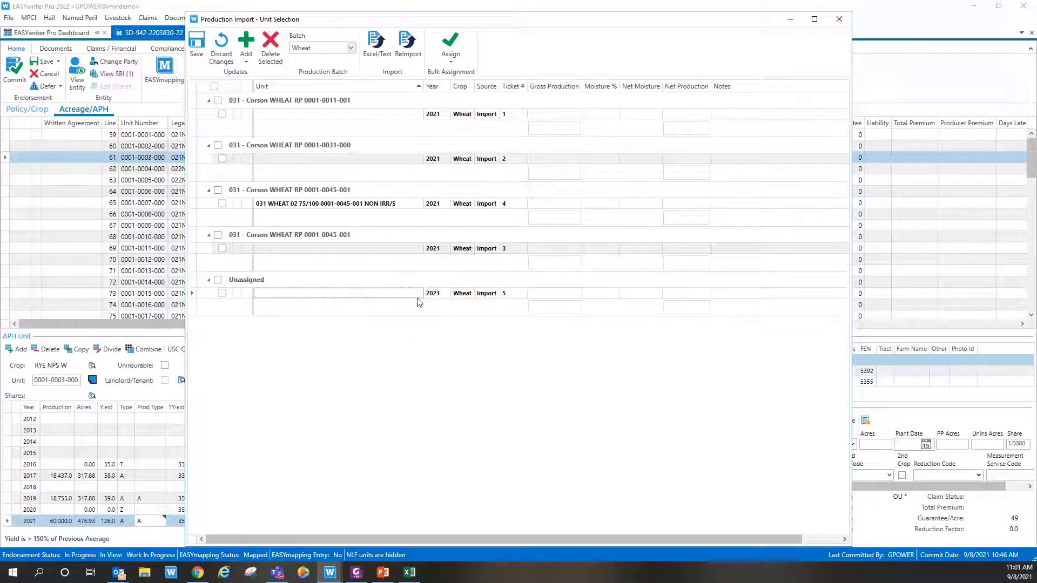
pyautogui.click(423, 299)
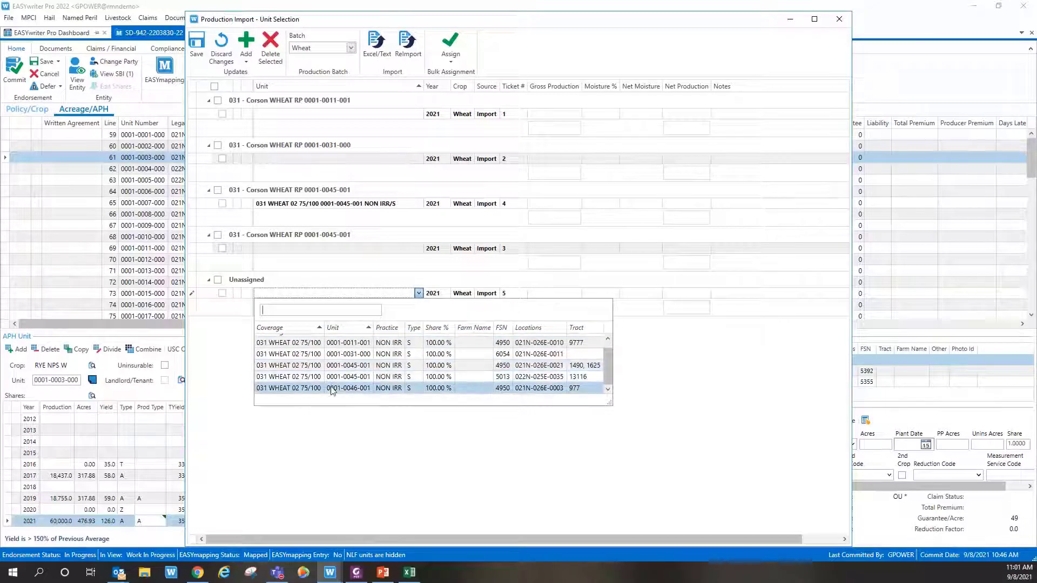
pyautogui.click(346, 387)
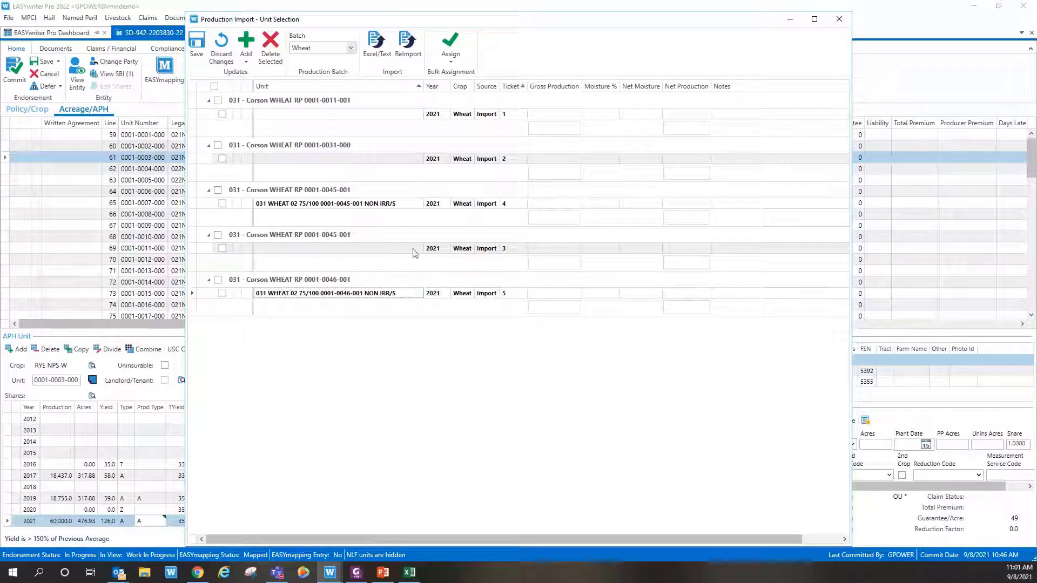
pyautogui.click(197, 46)
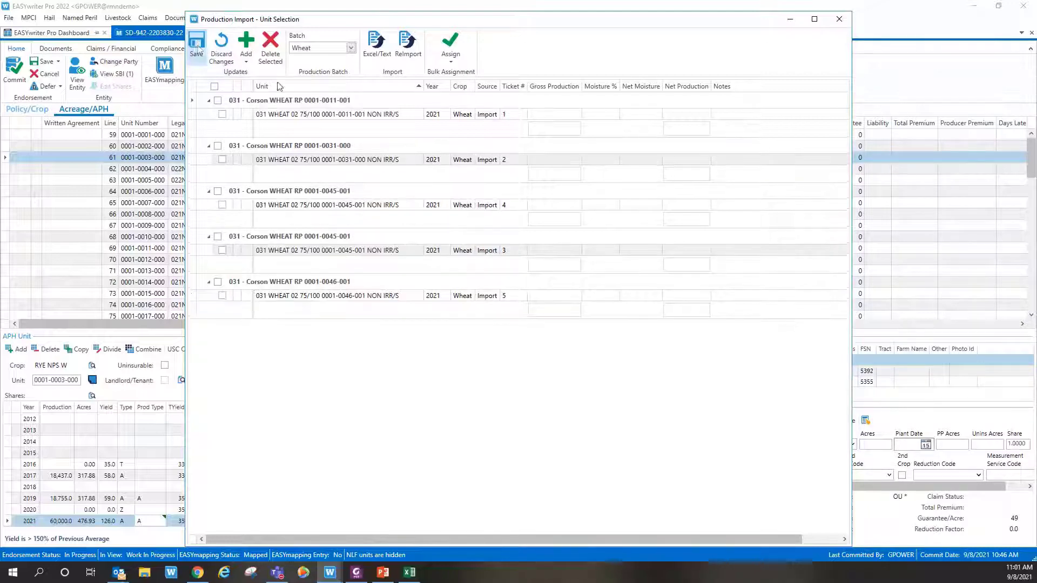
pyautogui.click(840, 19)
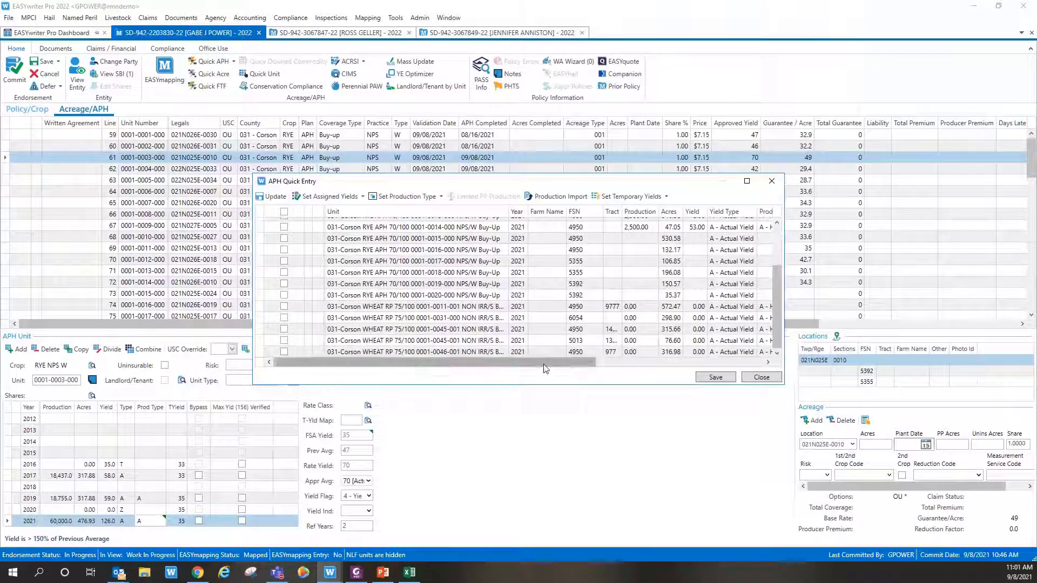
# Step: Enter production of 40,000, 100 and 1,500 for the first three wheat rows
pyautogui.moveTo(546, 363); pyautogui.dragTo(562, 370)
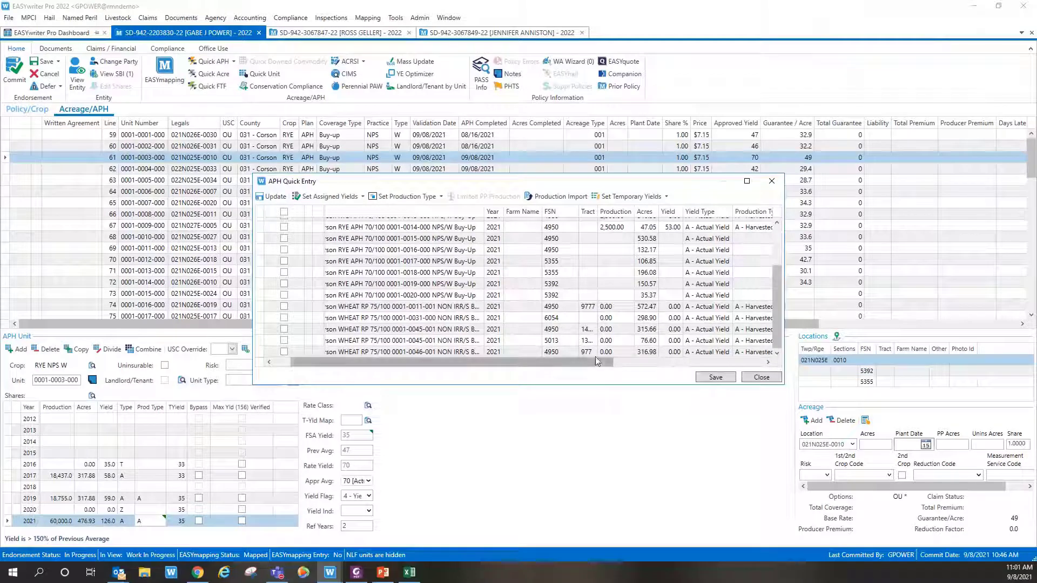
pyautogui.moveTo(588, 365); pyautogui.dragTo(723, 369)
pyautogui.click(450, 310)
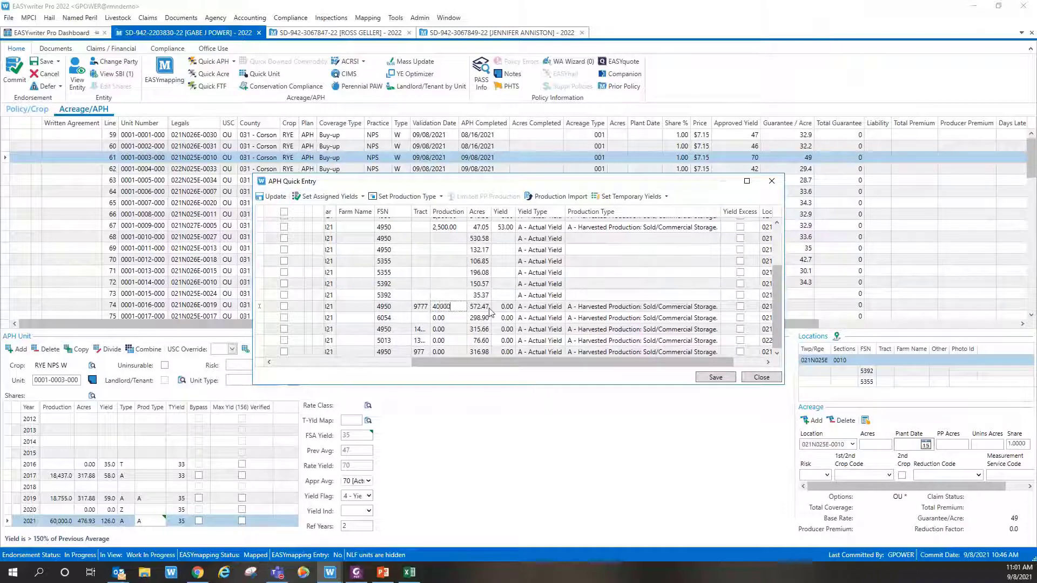
pyautogui.press('Return')
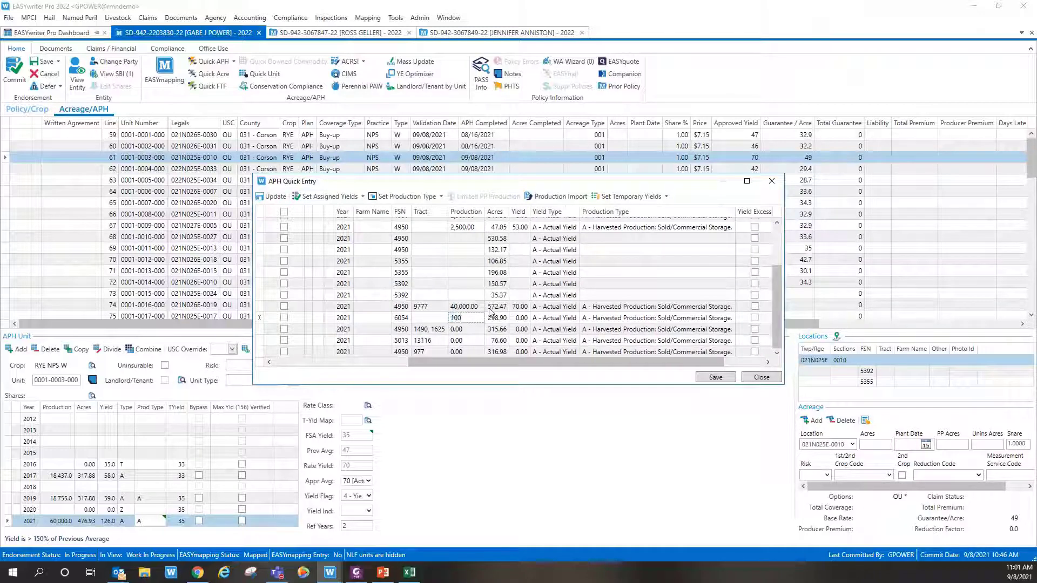
pyautogui.press('Return')
pyautogui.write('1,50')
pyautogui.write('0')
pyautogui.press('Return')
# Step: Set tract 13116's production to 2,500 (corrected from 16,000) and tract 977's to 10,000
pyautogui.write('16,000')
pyautogui.press('Return')
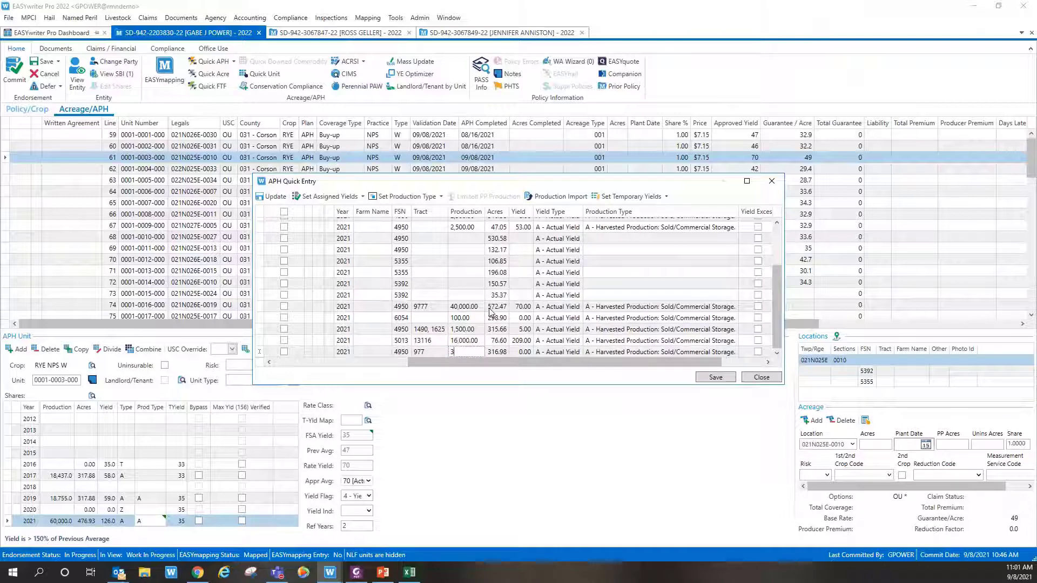
pyautogui.click(474, 340)
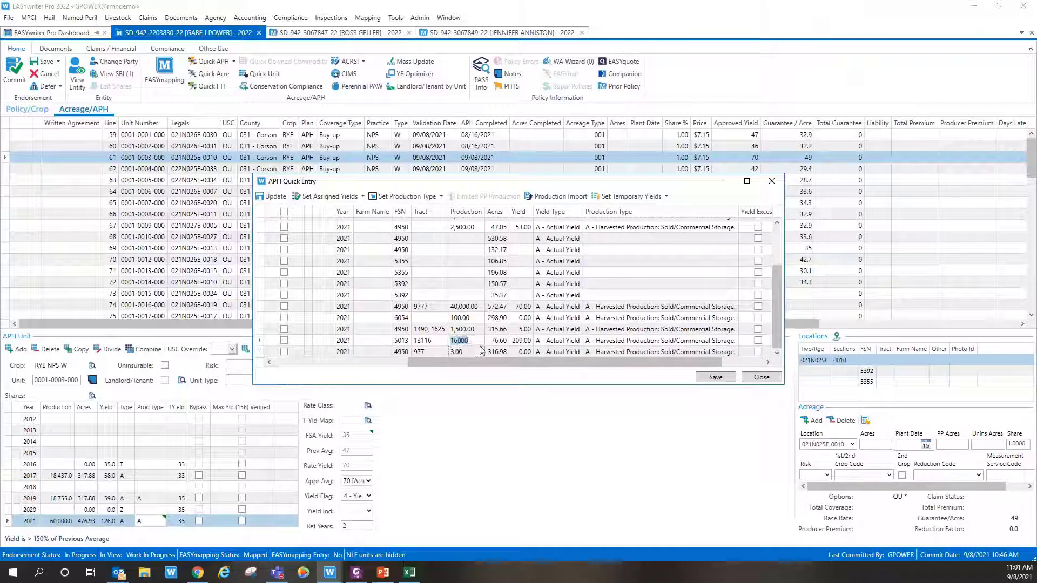
pyautogui.write('2,500')
pyautogui.press('Return')
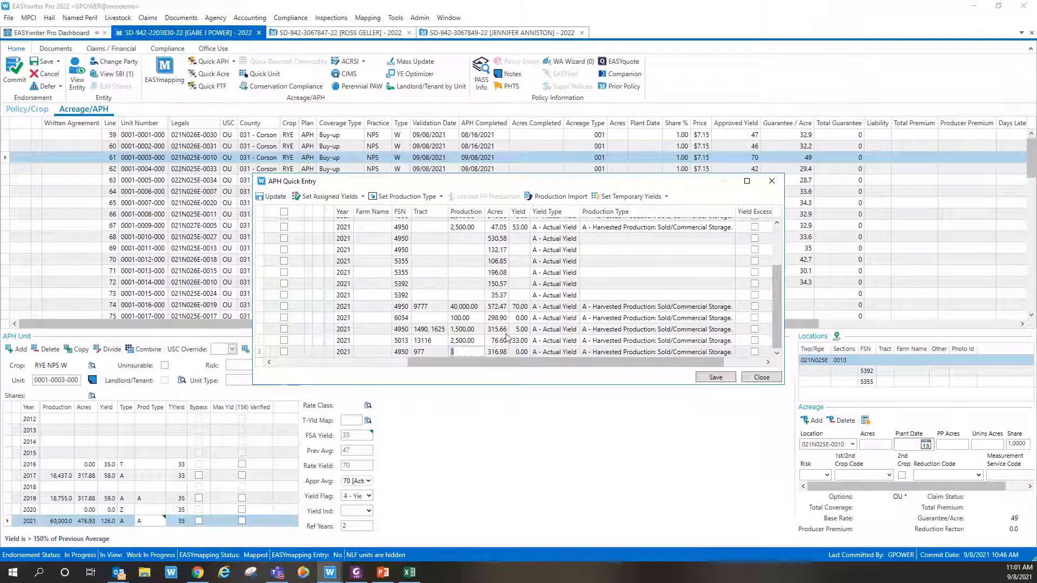
pyautogui.write('10,000.00')
pyautogui.press('Up')
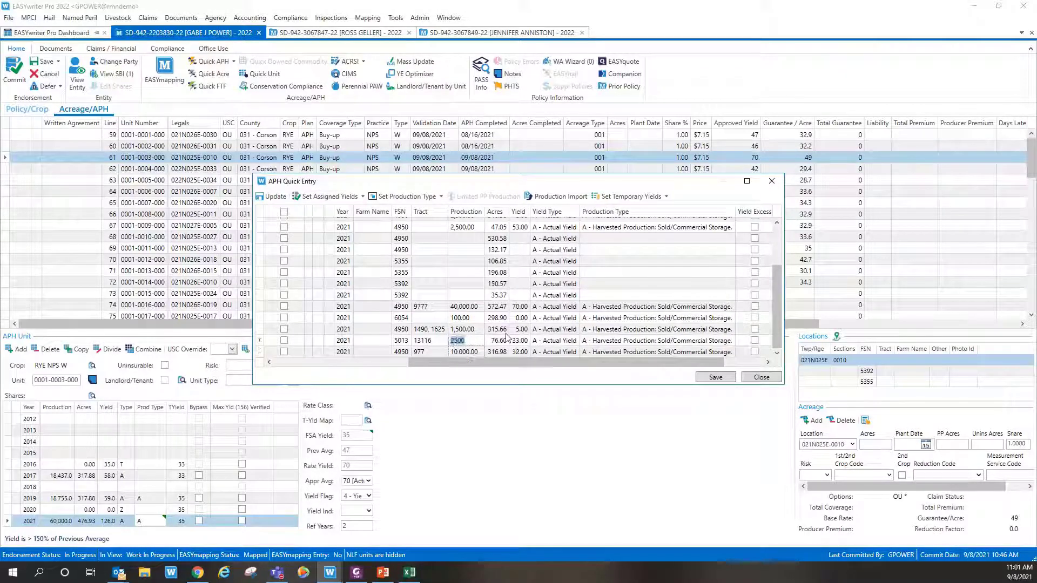
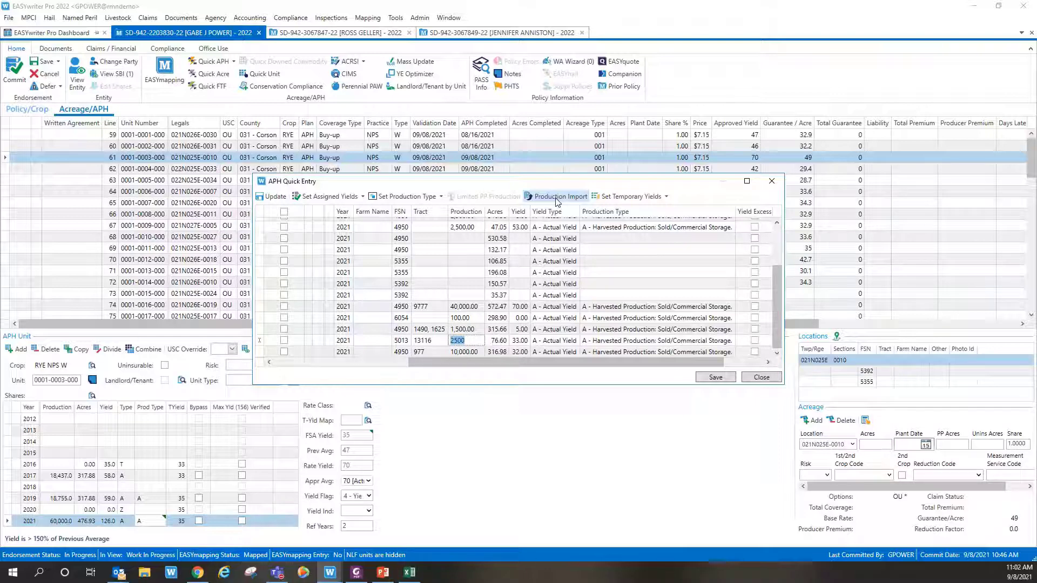
# Step: Close APH Quick Entry and discard the unsaved production entries without saving
pyautogui.click(770, 378)
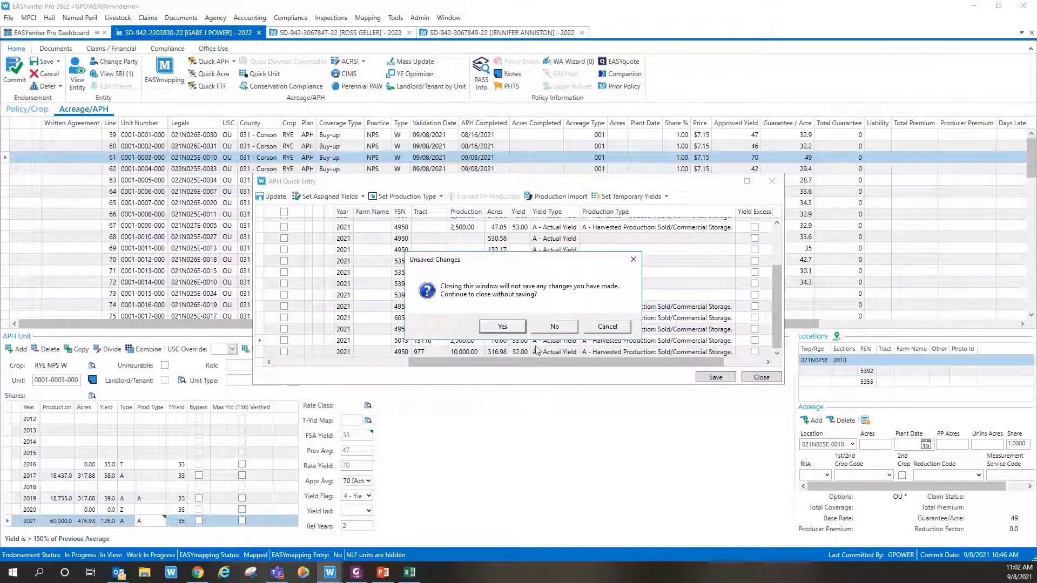
pyautogui.click(503, 327)
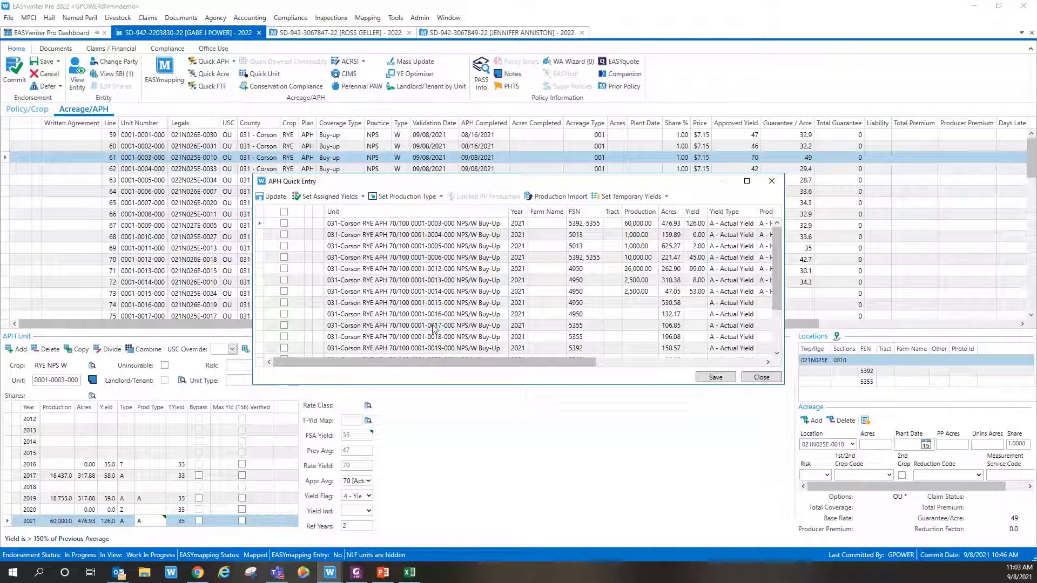
# Step: Check rye units 0001-0015 through 0001-0020 and the five wheat units 0011, 0031, 0045 (two), 0046
pyautogui.click(284, 304)
pyautogui.click(284, 315)
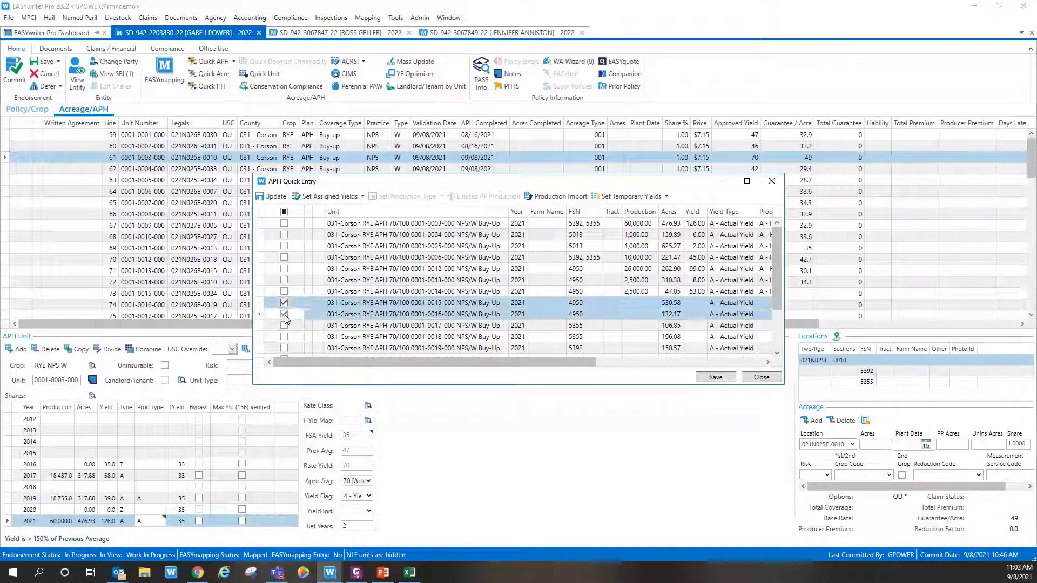
pyautogui.scroll(-2, 286, 318)
pyautogui.click(284, 262)
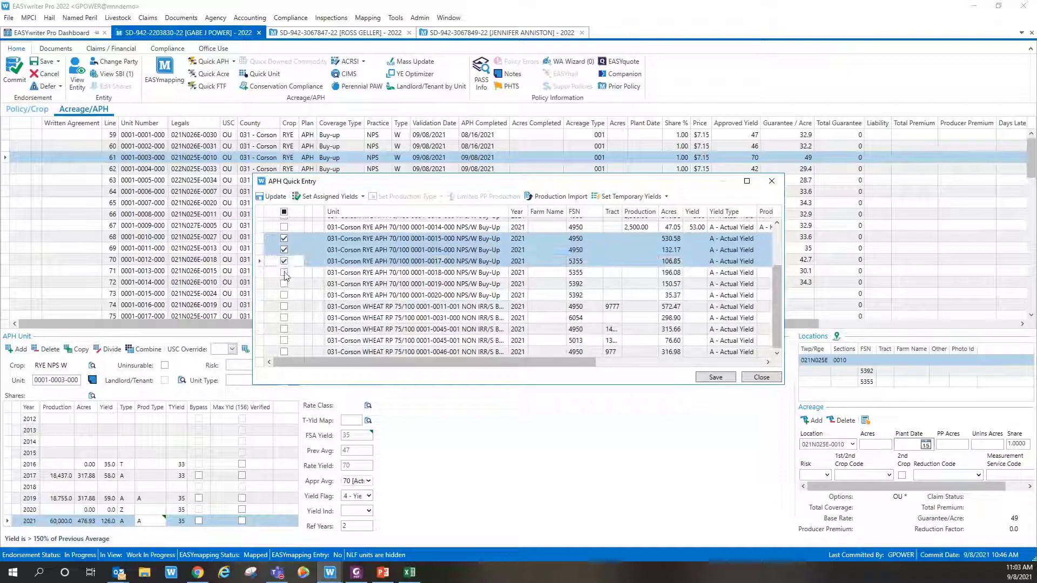
pyautogui.click(284, 272)
pyautogui.click(284, 284)
pyautogui.click(284, 295)
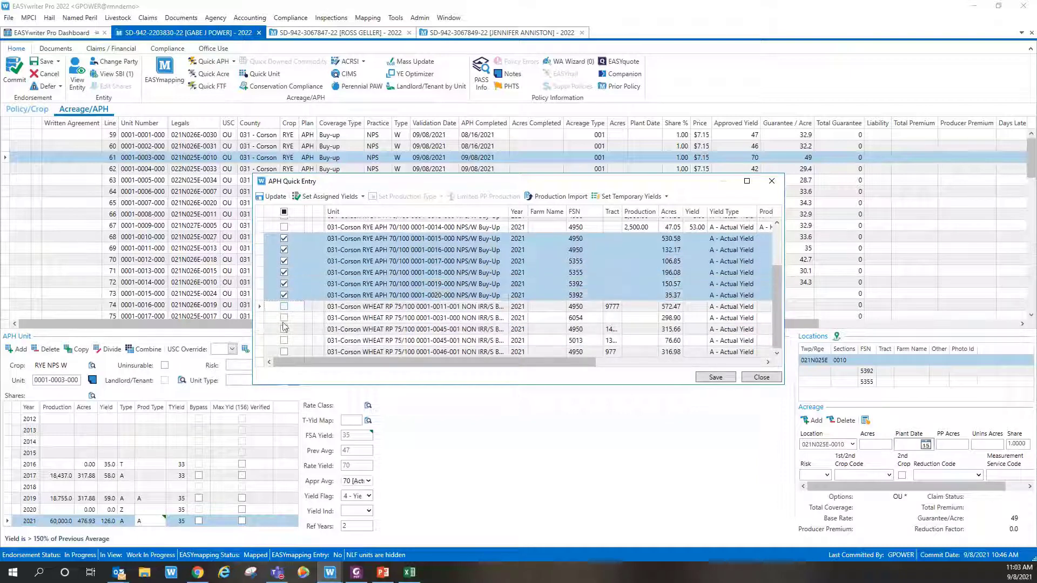
pyautogui.click(284, 306)
pyautogui.click(284, 318)
pyautogui.click(284, 329)
pyautogui.click(284, 341)
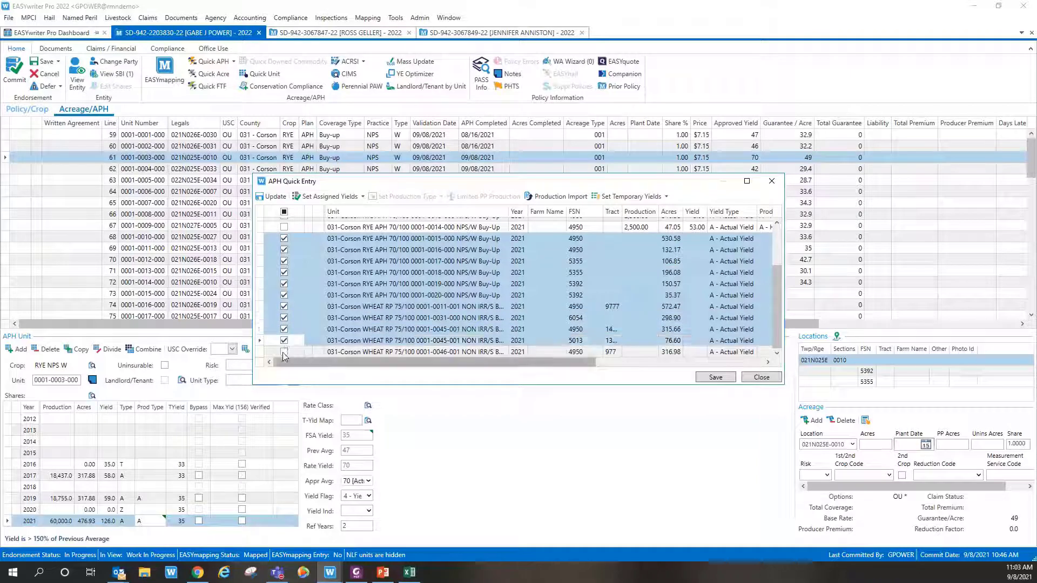
pyautogui.click(285, 352)
# Step: Set temporary yields on the selected units only and save them to the policy
pyautogui.scroll(4, 543, 321)
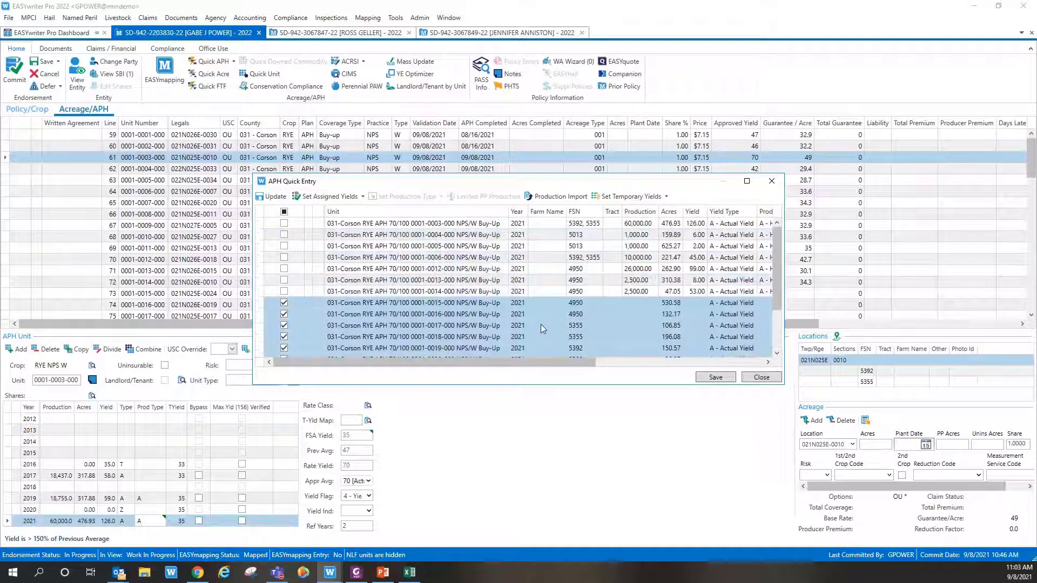
pyautogui.click(665, 197)
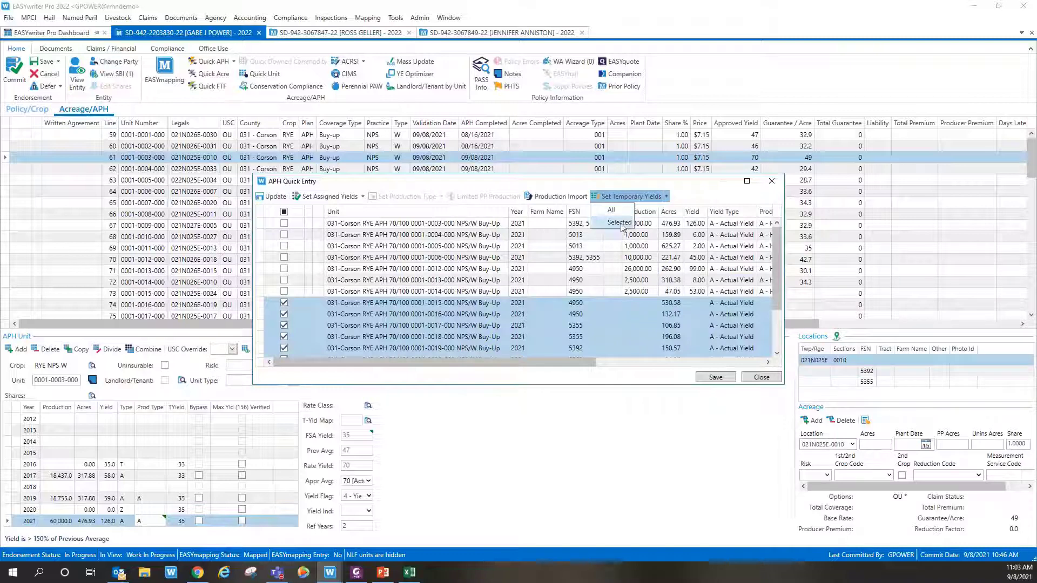
pyautogui.click(620, 223)
pyautogui.moveTo(543, 362); pyautogui.dragTo(582, 363)
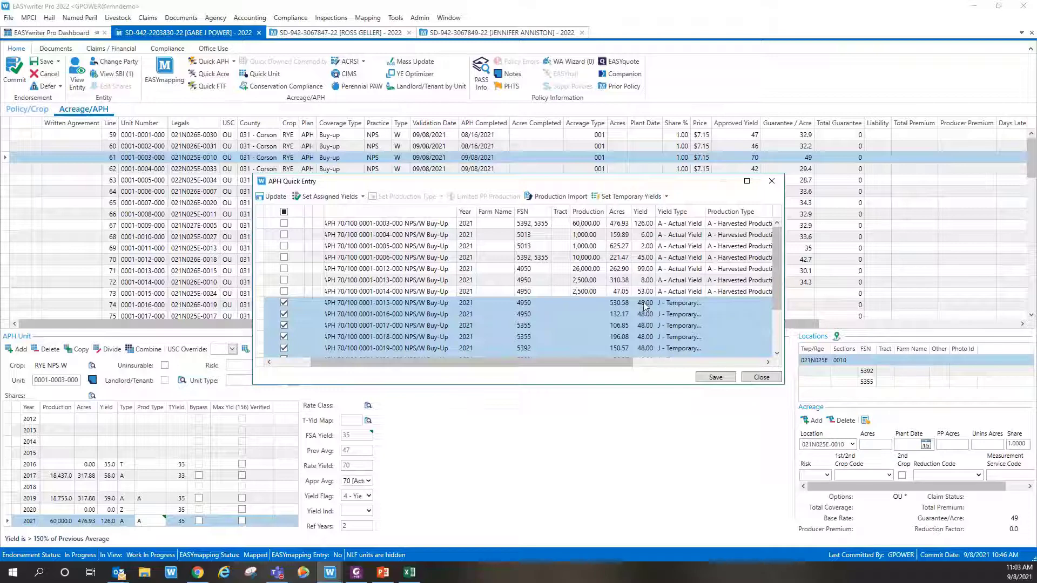
pyautogui.scroll(-2, 642, 308)
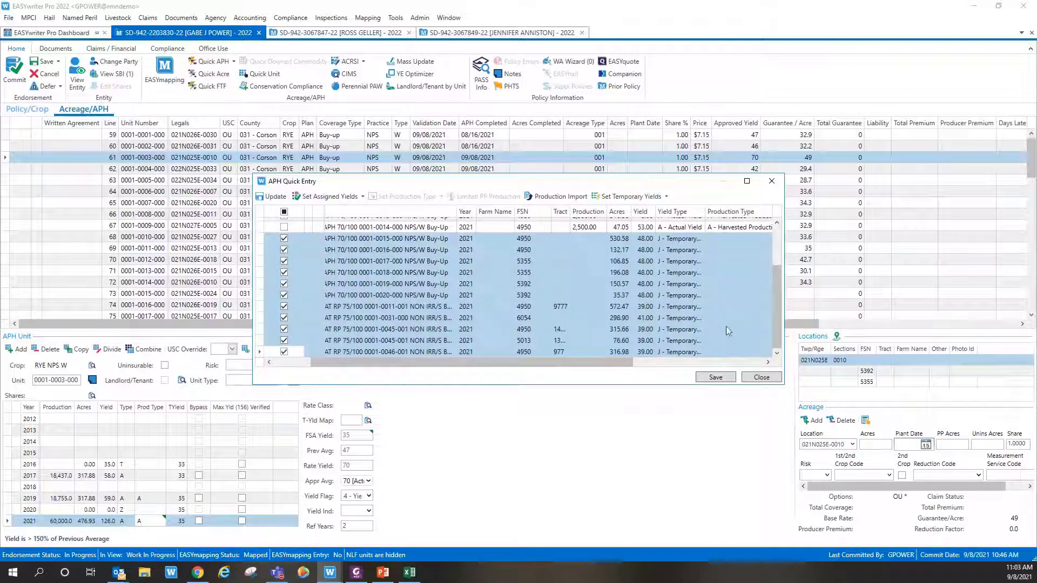
pyautogui.click(702, 378)
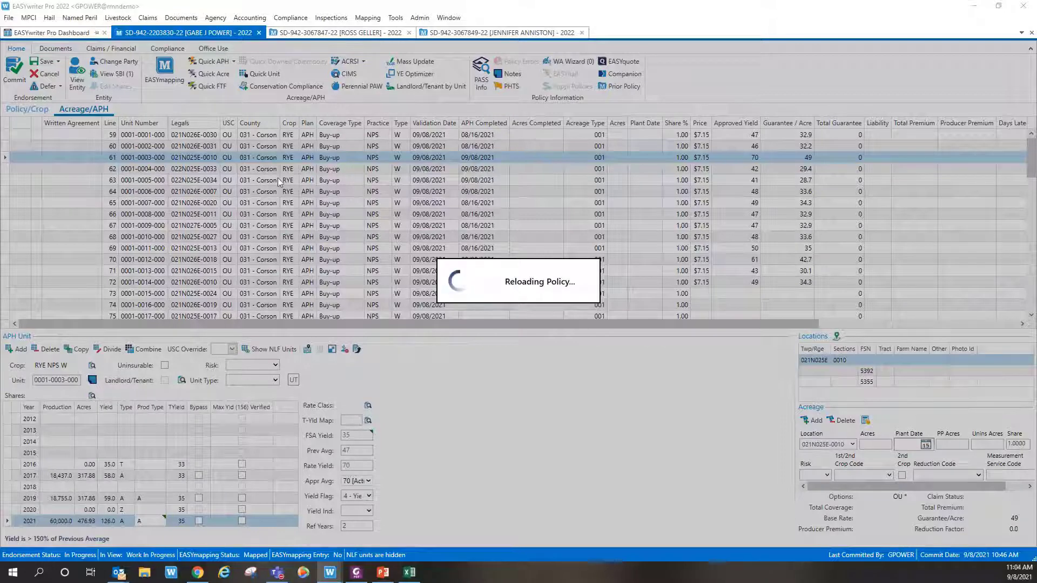
# Step: Step through wheat units 0043-000, 0044-000 and 0045-001, showing 0045-001's 39.0 temporary yield
pyautogui.scroll(-15, 475, 205)
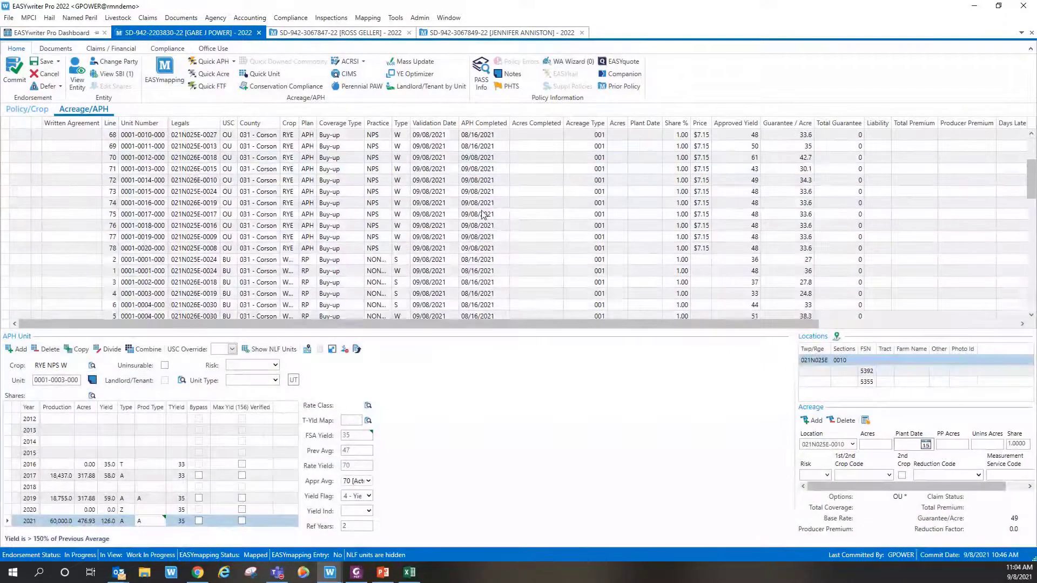
pyautogui.scroll(-6, 475, 210)
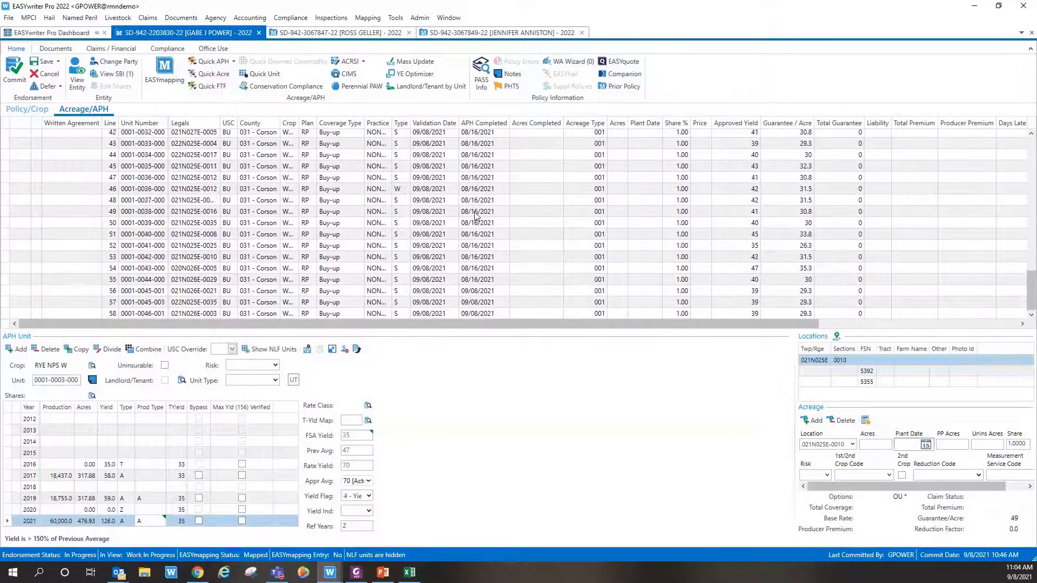
pyautogui.click(427, 268)
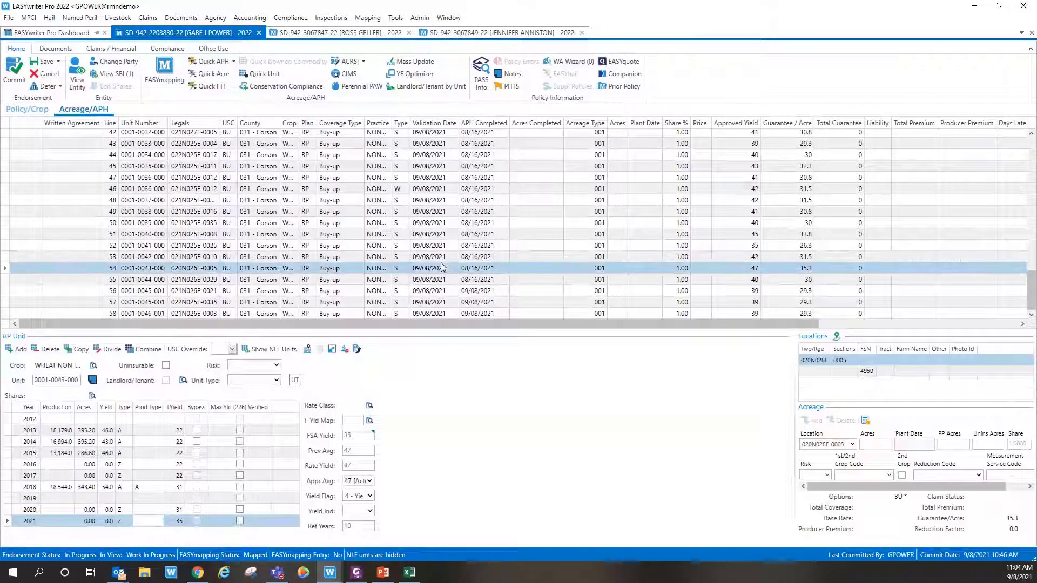
pyautogui.click(214, 280)
pyautogui.click(204, 294)
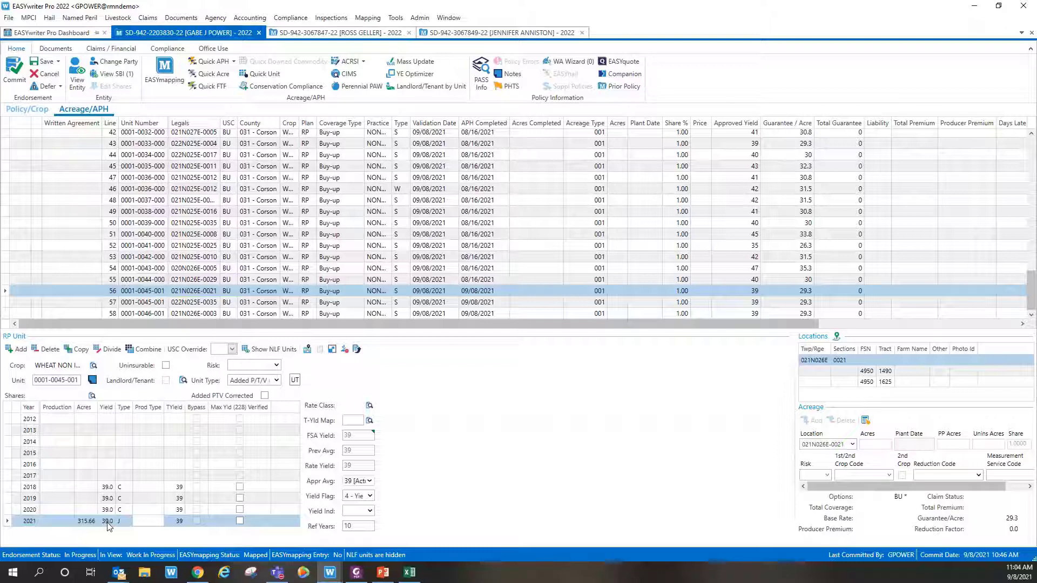
pyautogui.scroll(6, 312, 262)
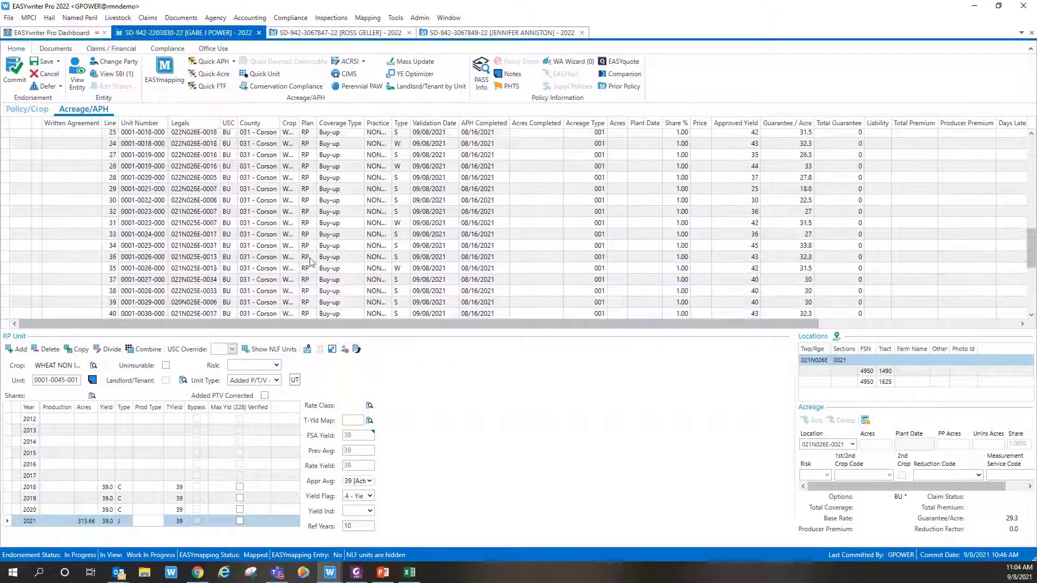
pyautogui.scroll(9, 312, 262)
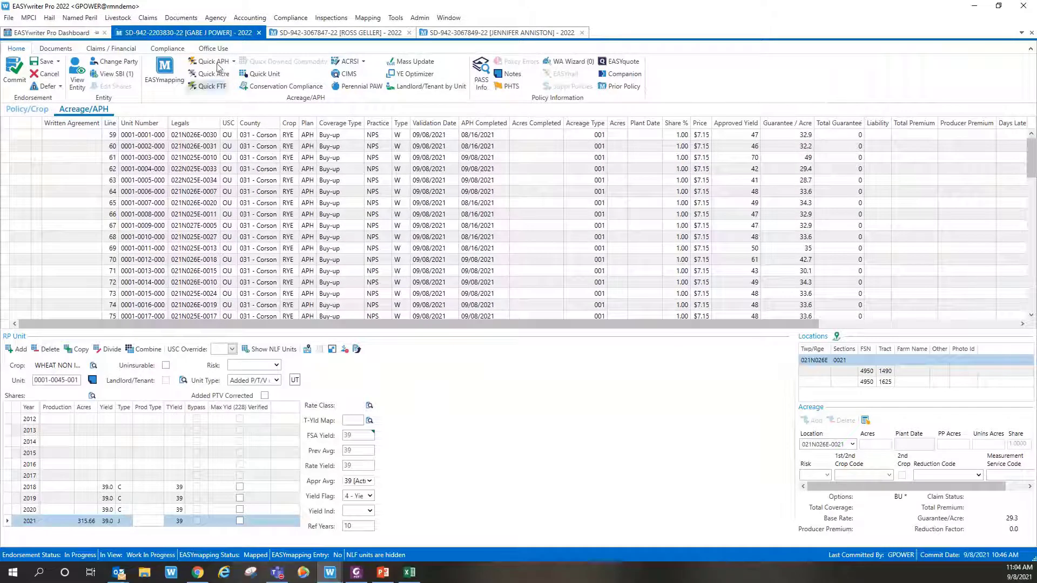
pyautogui.click(216, 62)
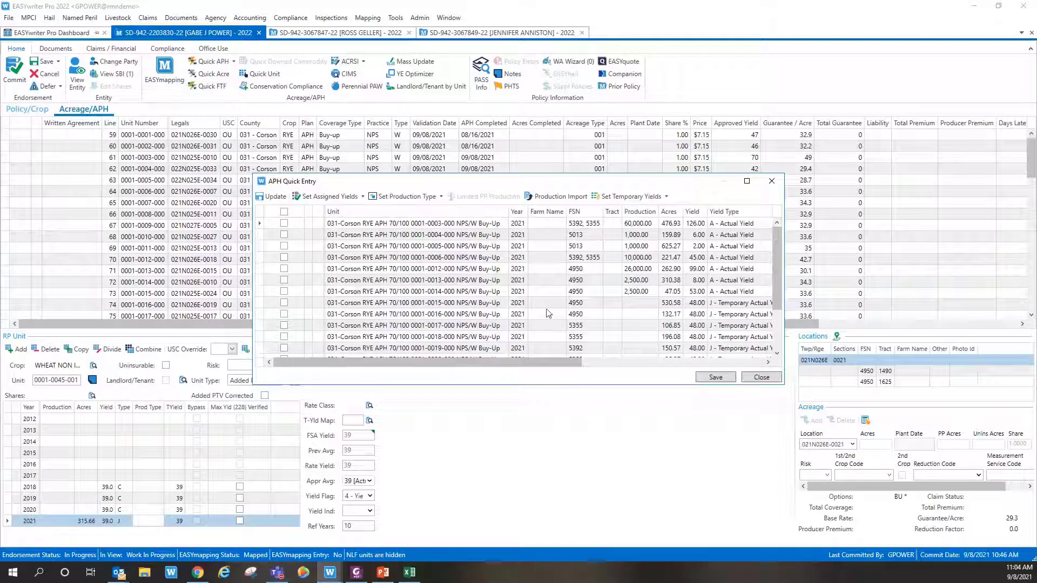
pyautogui.click(709, 377)
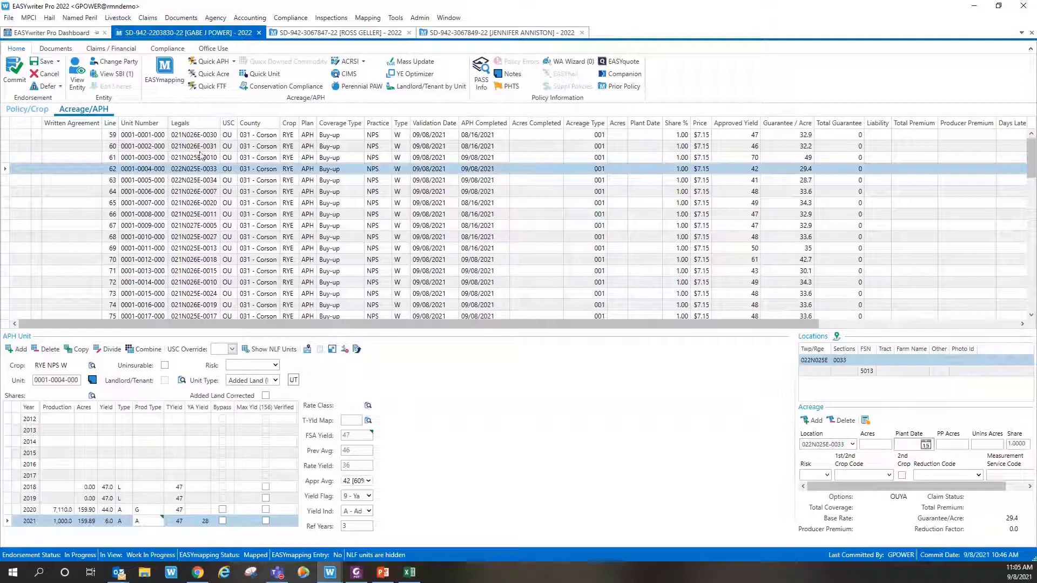
pyautogui.click(215, 63)
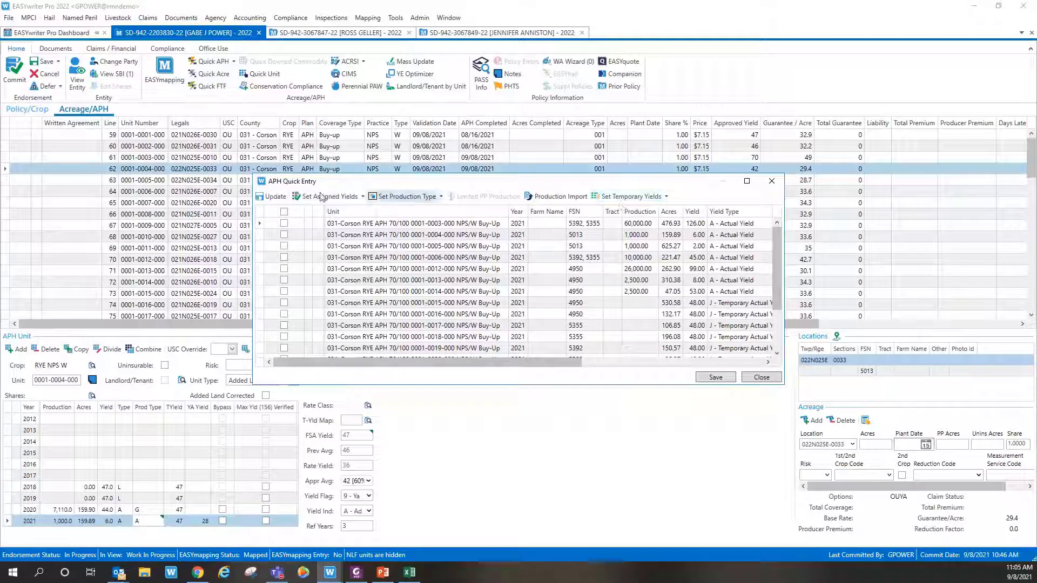
pyautogui.click(762, 378)
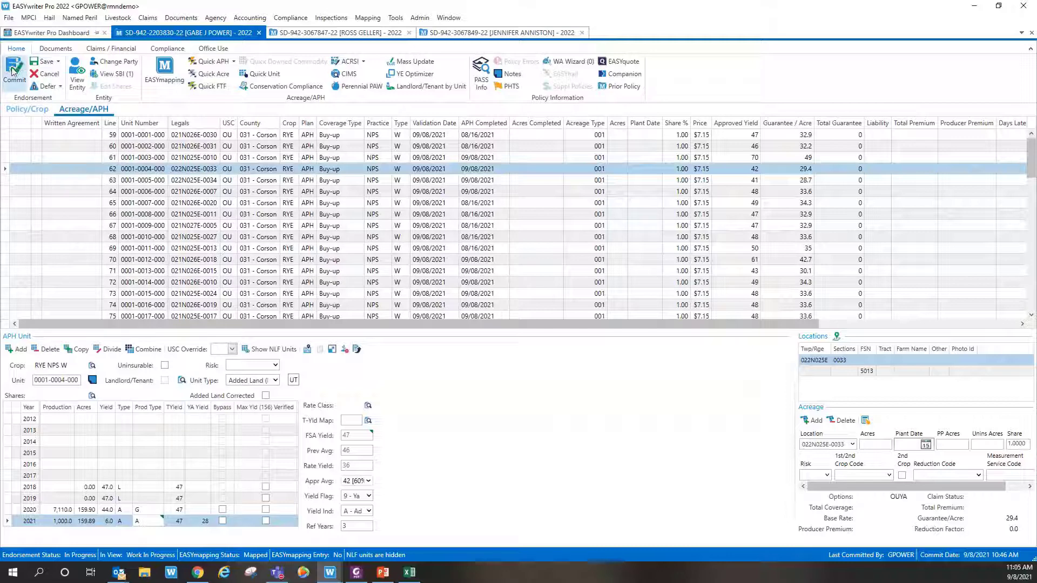
# Step: Commit the policy endorsement for all rye and wheat coverages
pyautogui.click(13, 72)
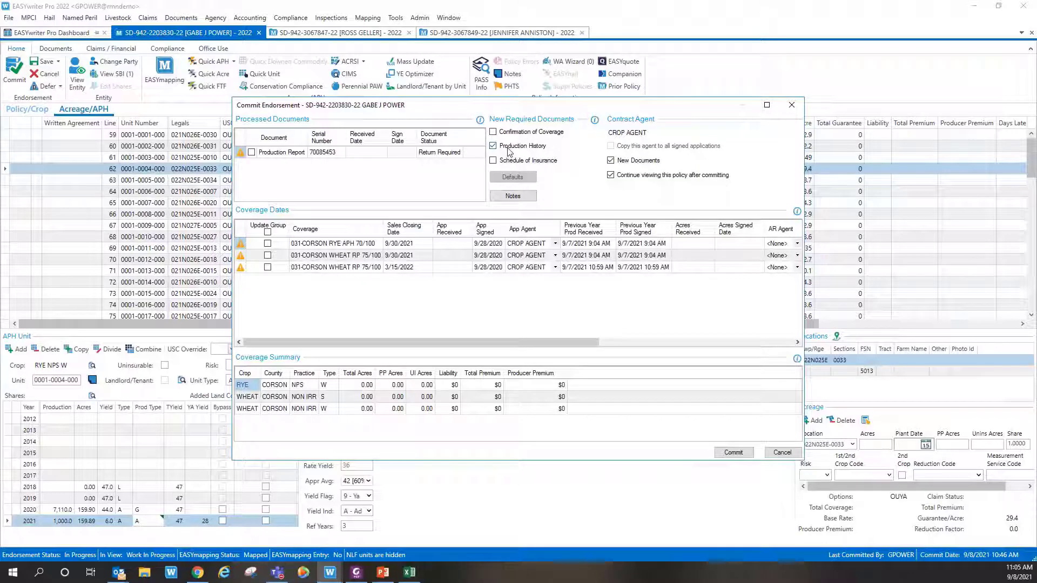
pyautogui.click(735, 454)
pyautogui.click(734, 454)
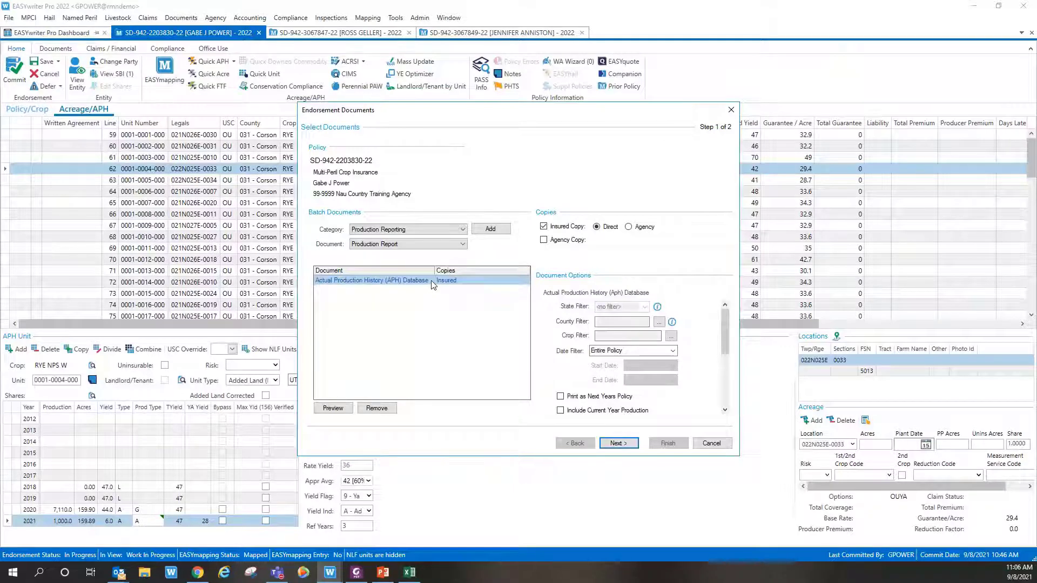
# Step: Finish the commit with Send to EASYsign selected for the APH Database document
pyautogui.click(616, 443)
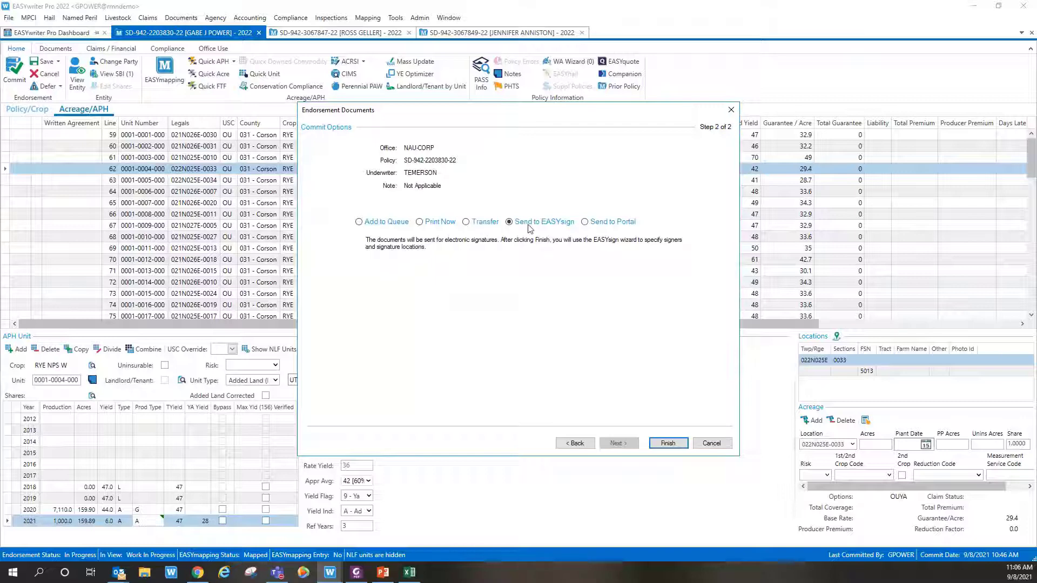
pyautogui.click(666, 443)
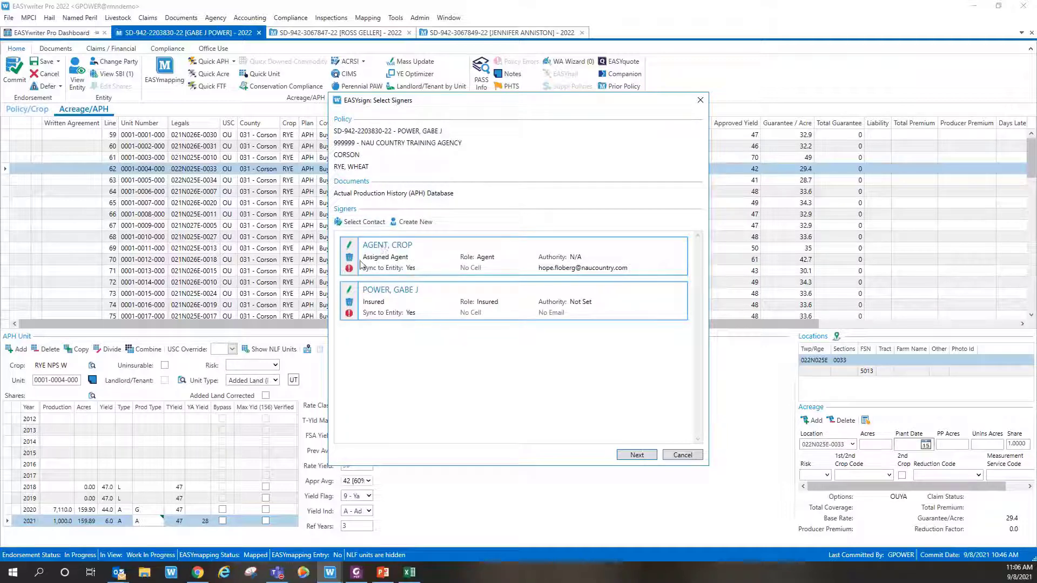
# Step: Dismiss the validation errors and enter the agent signer's cell number
pyautogui.moveTo(351, 270)
pyautogui.moveTo(352, 316)
pyautogui.click(632, 457)
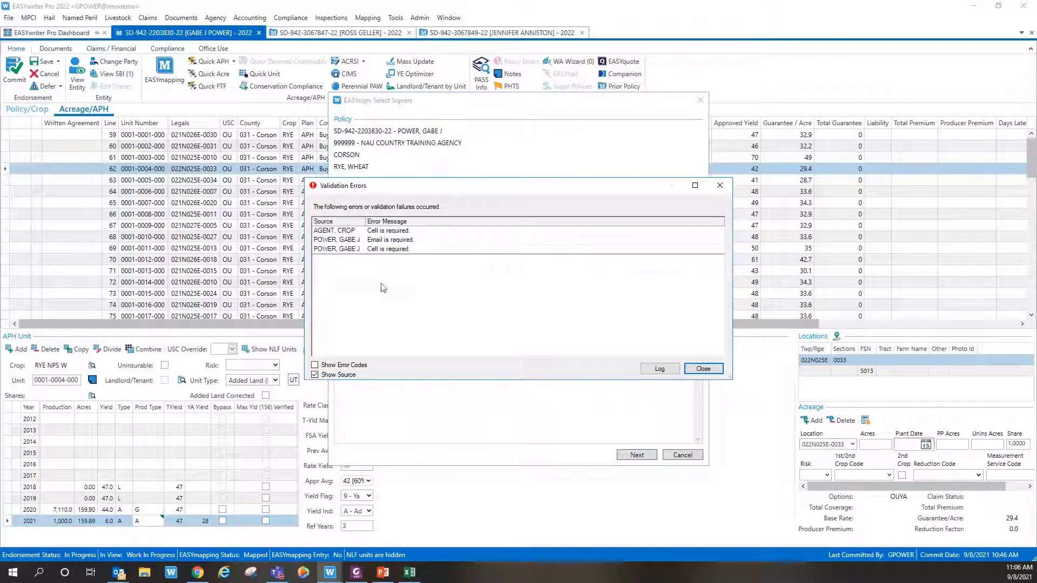
pyautogui.click(703, 369)
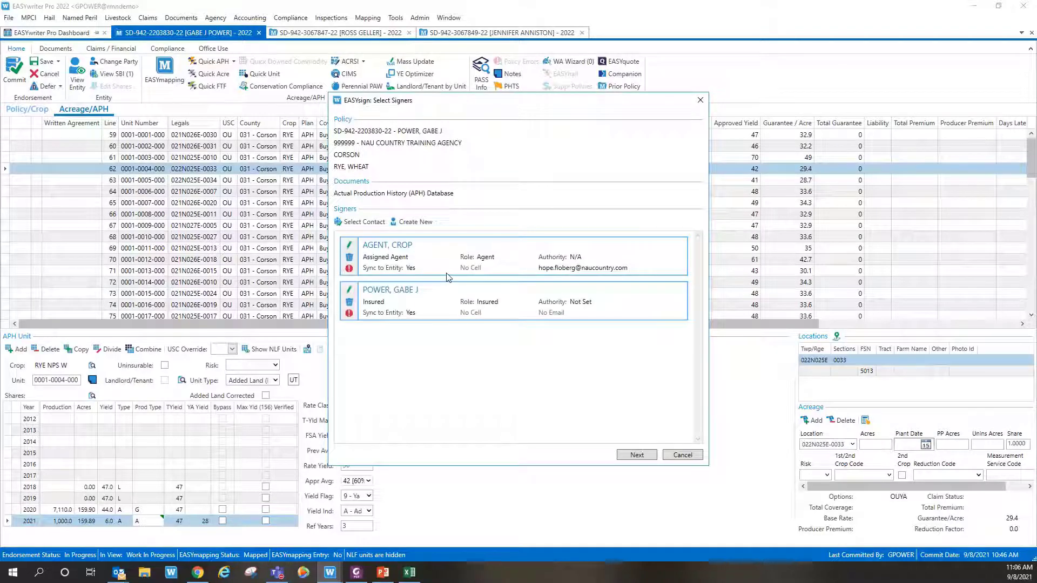
pyautogui.click(350, 247)
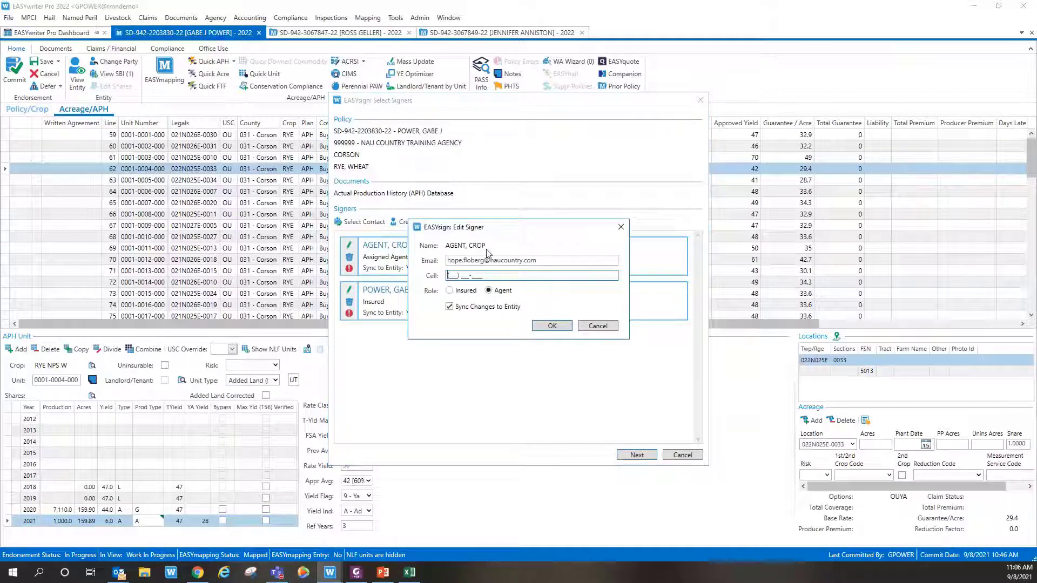
pyautogui.write('111) 222-6543')
pyautogui.click(555, 328)
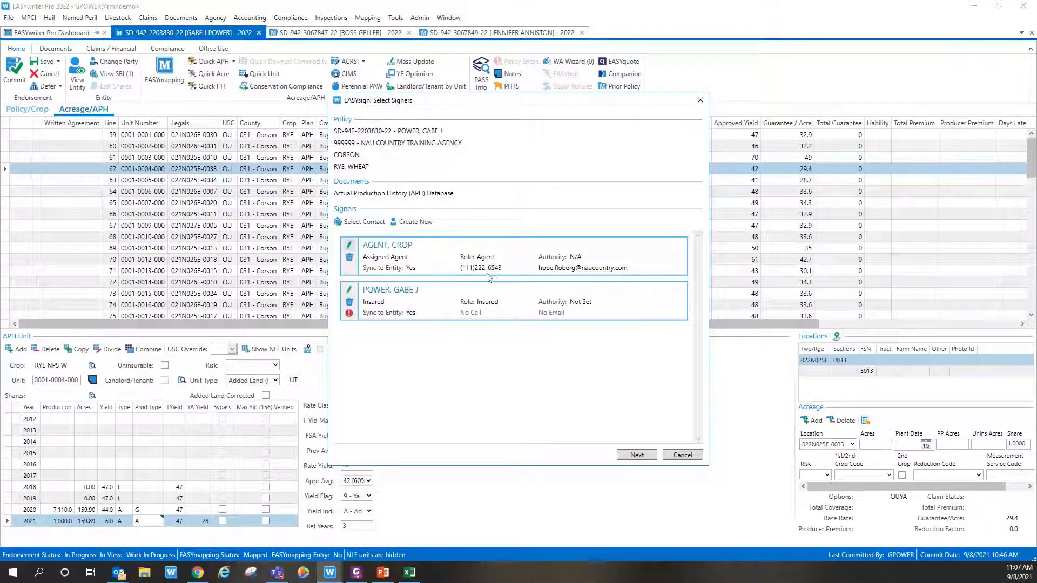
# Step: Enter the insured signer's e-mail and cell number, then generate the APH Database for signing
pyautogui.click(349, 290)
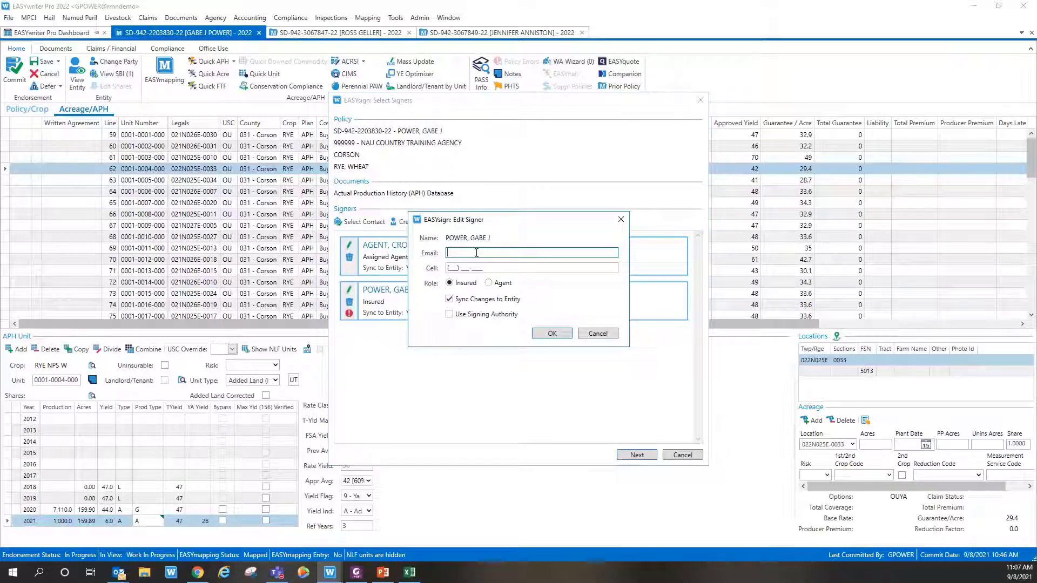
pyautogui.press('Tab')
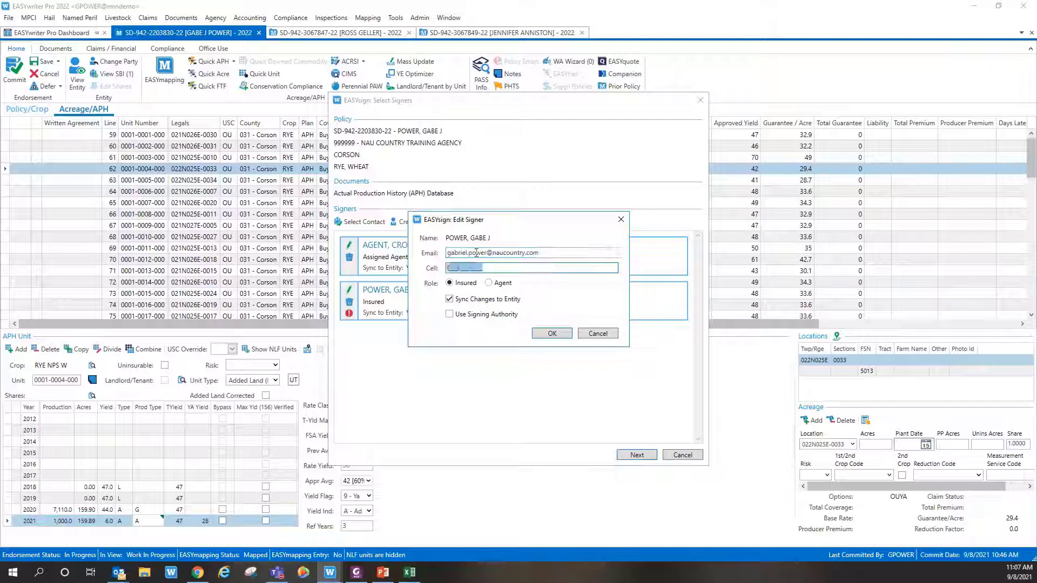
pyautogui.click(549, 333)
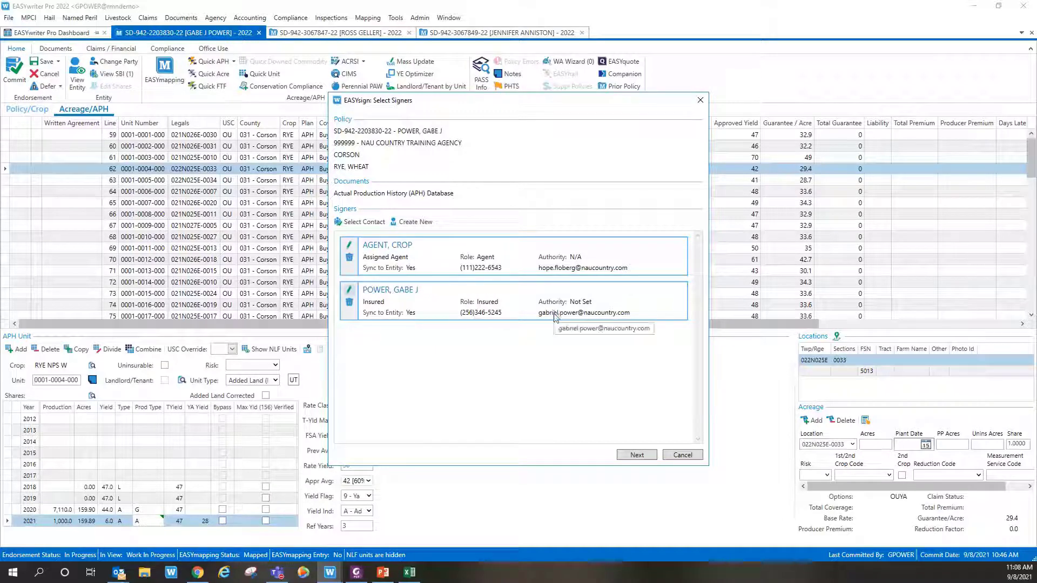
pyautogui.click(637, 455)
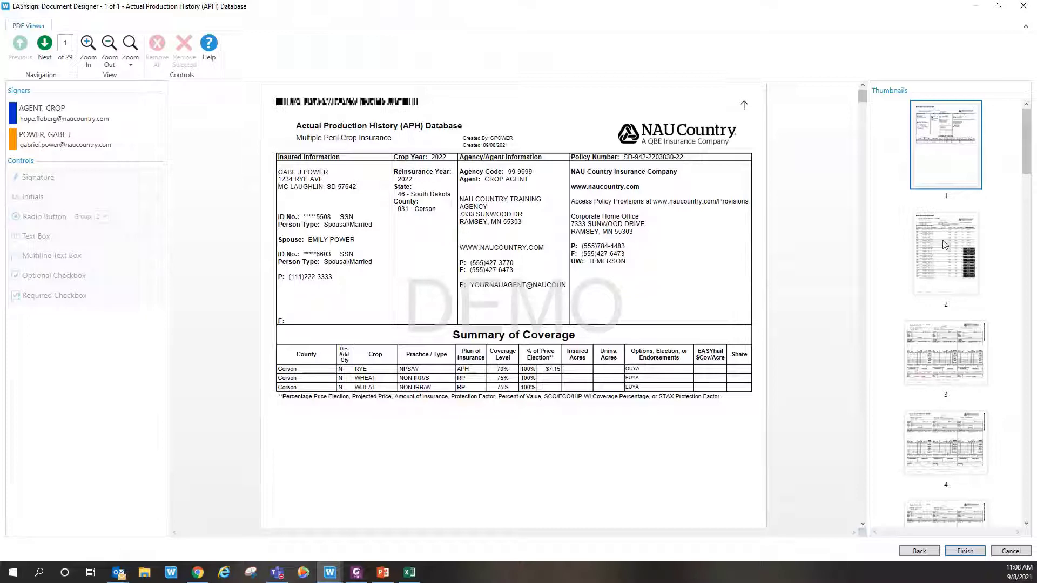
# Step: Browse pages 2 and 3 of the APH Database, then drag the scrollbar toward page 29
pyautogui.scroll(-5, 944, 244)
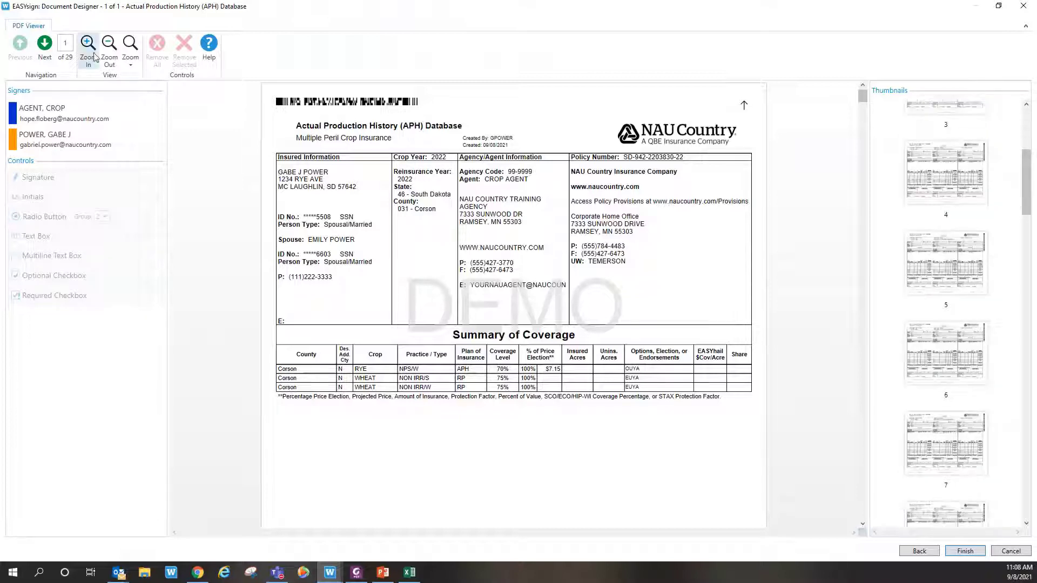
pyautogui.click(47, 47)
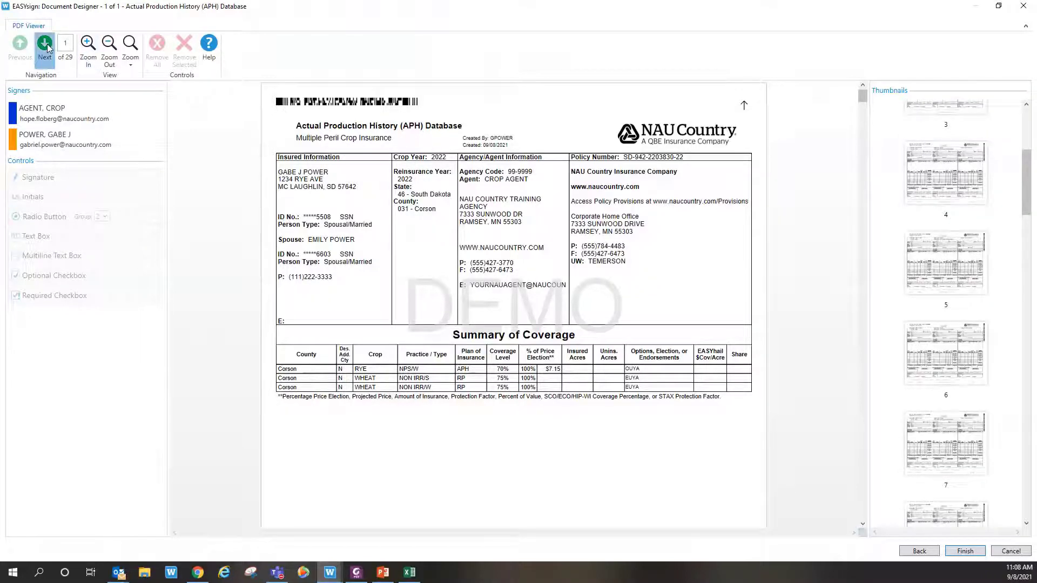
pyautogui.click(45, 45)
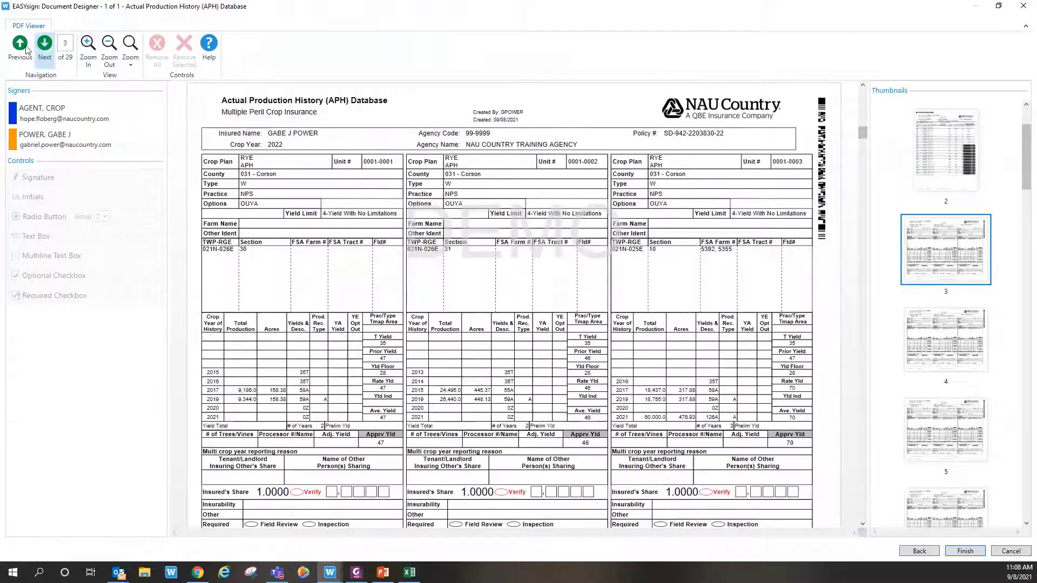
pyautogui.click(20, 45)
pyautogui.scroll(-2, 643, 261)
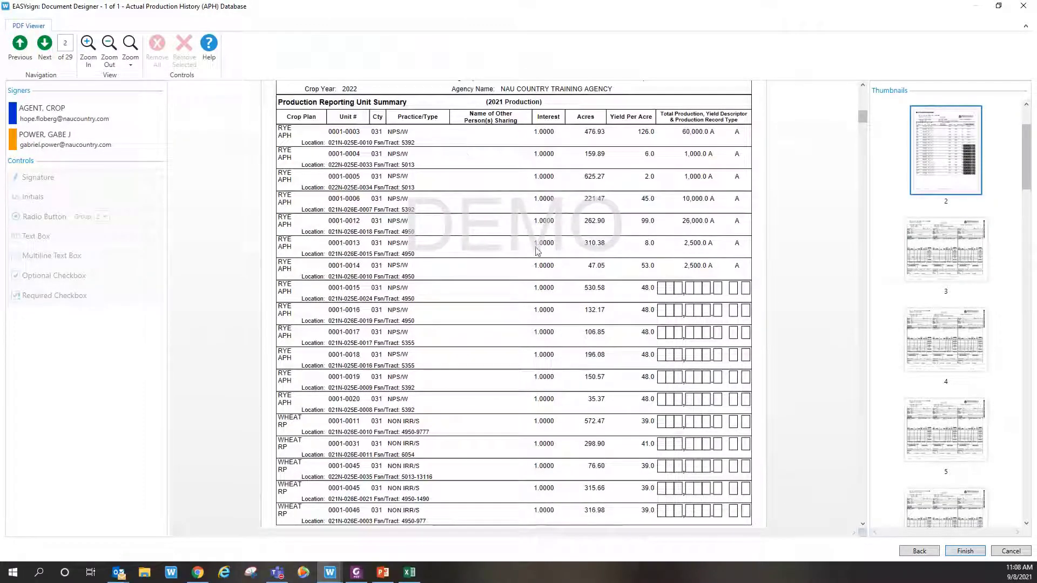
pyautogui.scroll(-3, 514, 305)
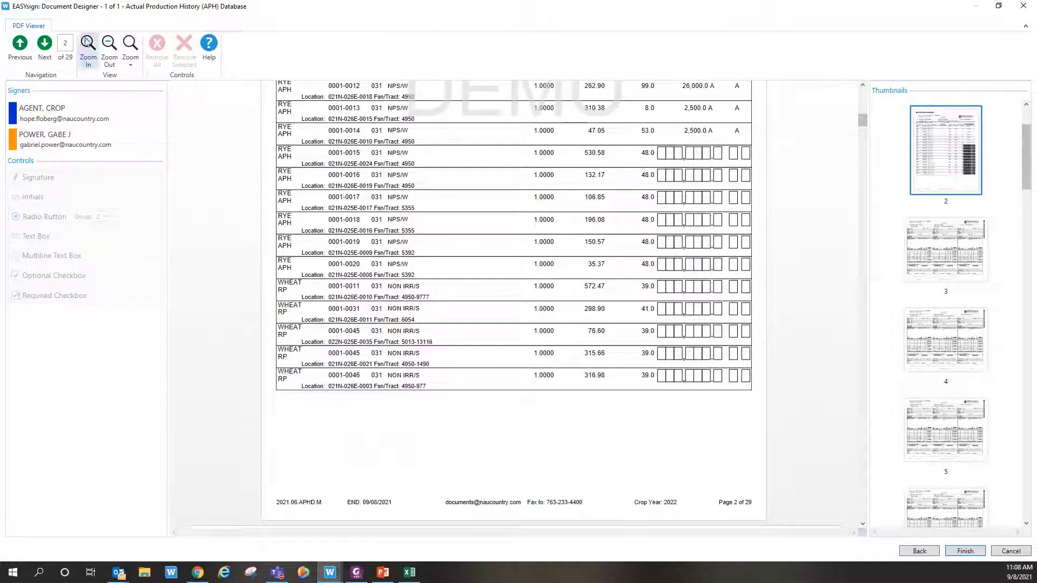
pyautogui.click(45, 43)
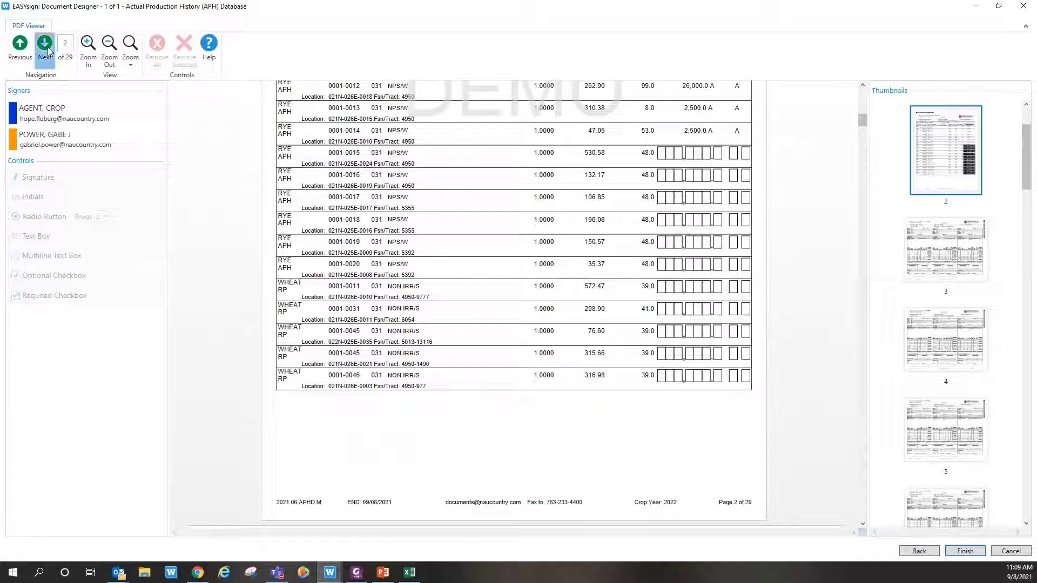
pyautogui.scroll(-2, 620, 283)
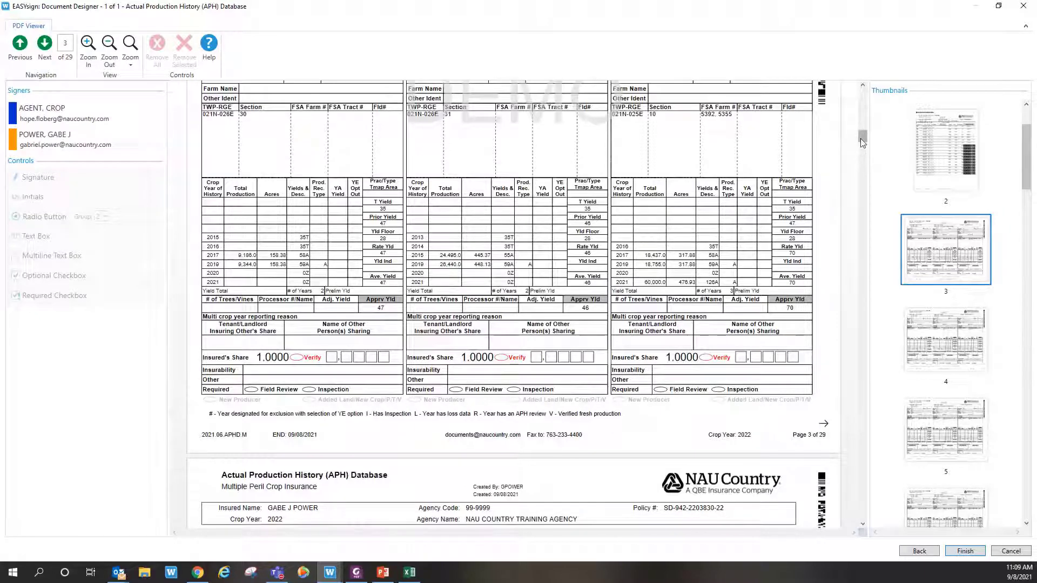
pyautogui.moveTo(863, 141); pyautogui.dragTo(861, 523)
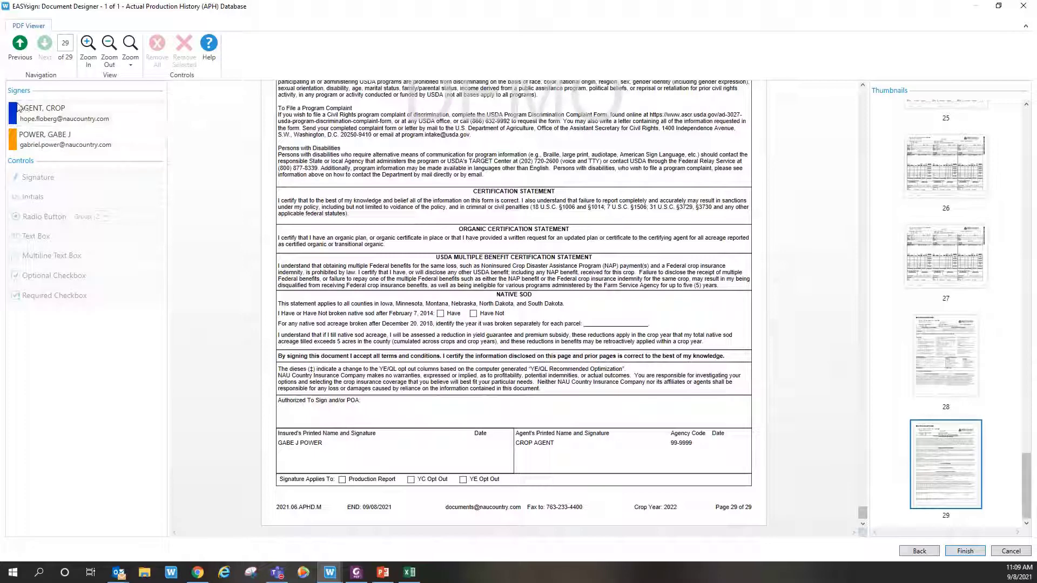
# Step: Place signature fields for the agent and the insured in their page-29 signature areas
pyautogui.click(46, 120)
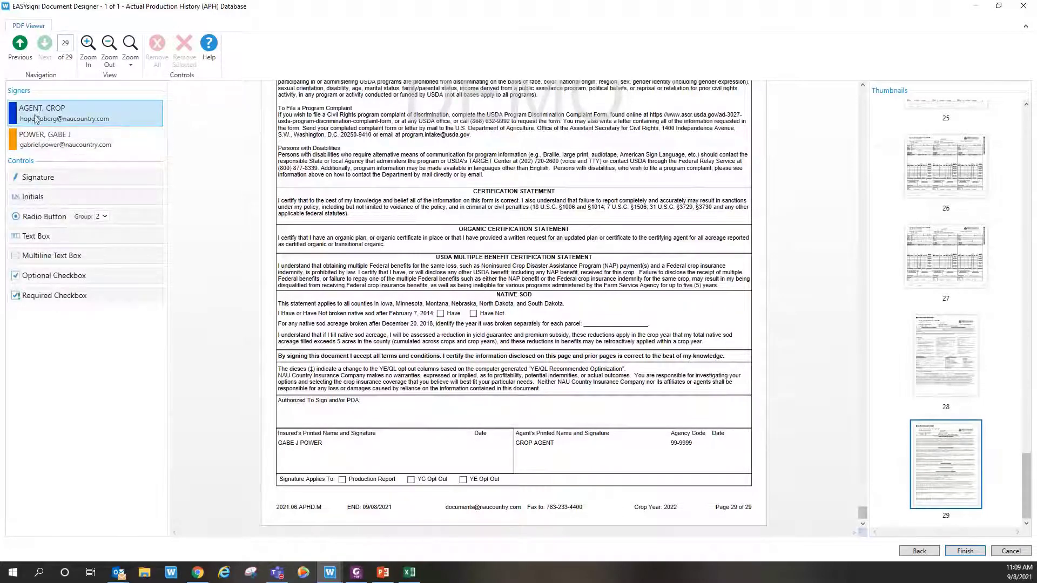
pyautogui.click(38, 144)
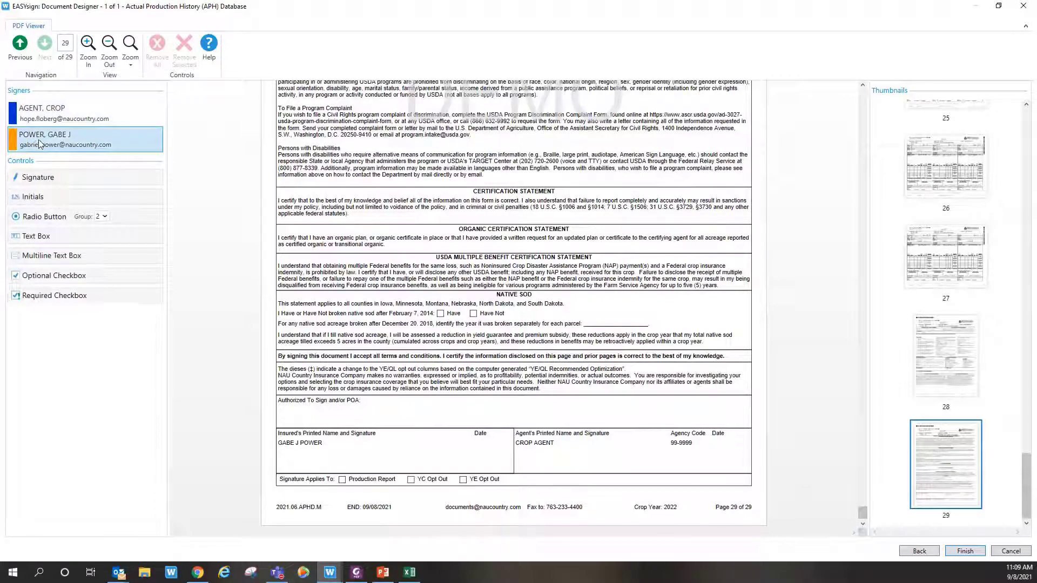
pyautogui.click(44, 120)
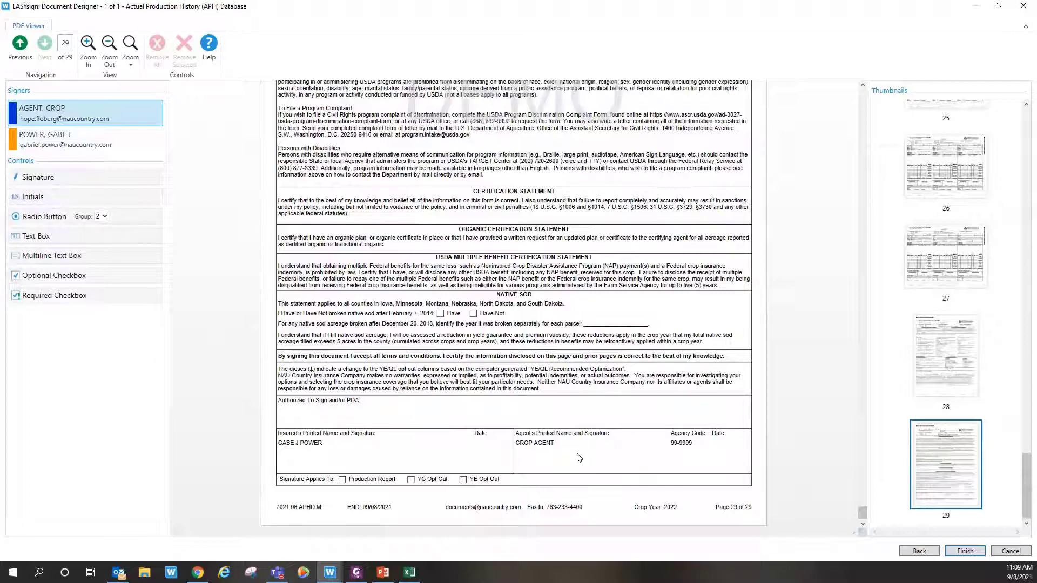
pyautogui.click(33, 180)
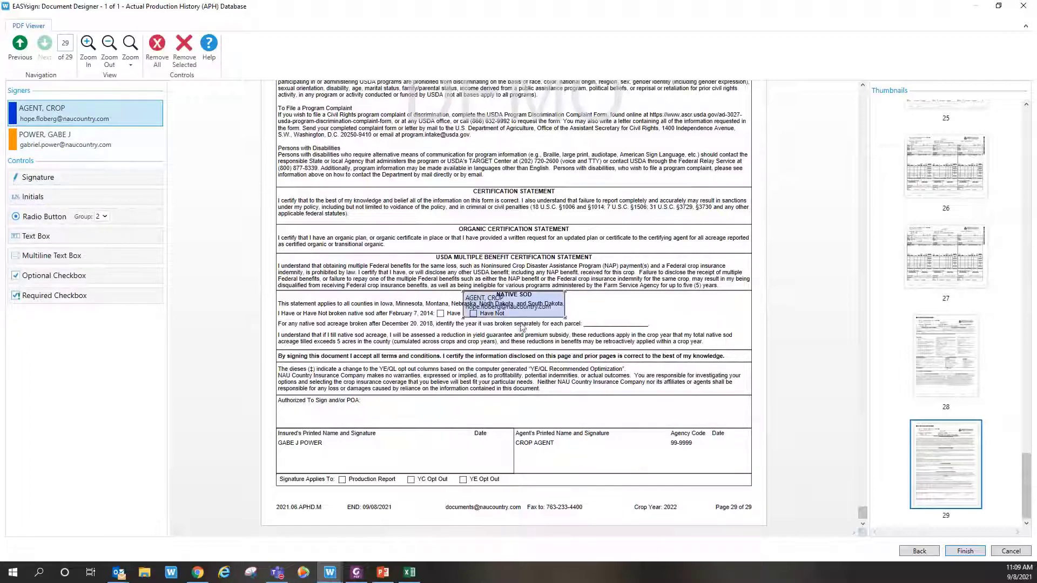
pyautogui.moveTo(504, 305)
pyautogui.mouseDown()
pyautogui.moveTo(550, 416)
pyautogui.moveTo(611, 465)
pyautogui.moveTo(604, 454)
pyautogui.mouseUp()
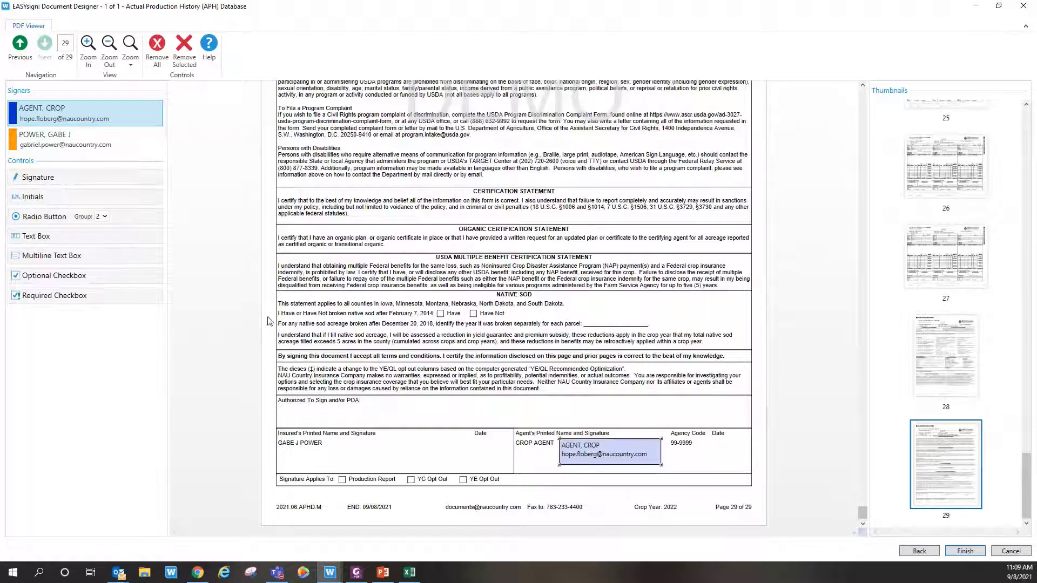
pyautogui.click(62, 145)
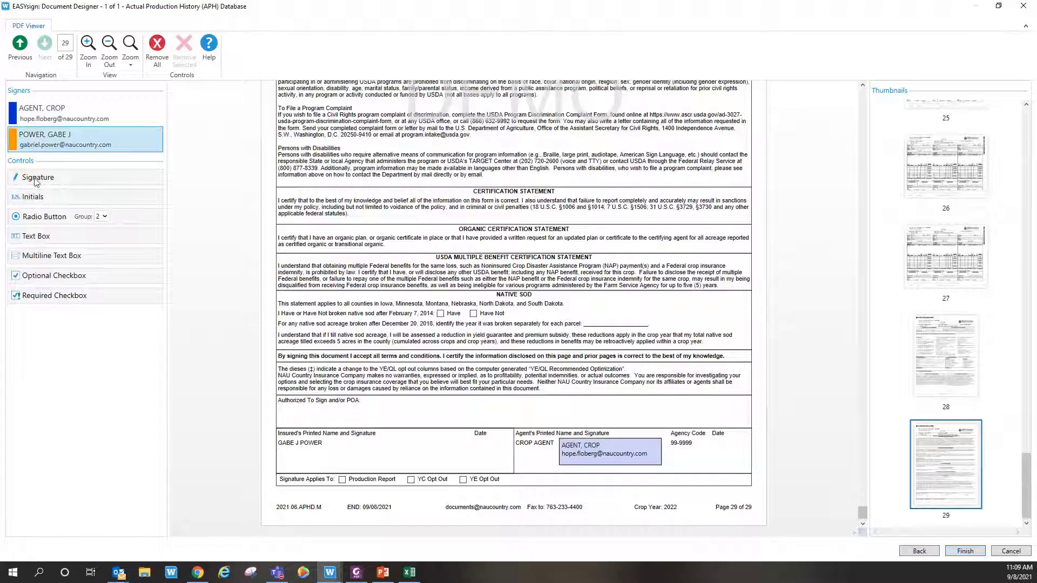
pyautogui.moveTo(35, 182)
pyautogui.mouseDown()
pyautogui.moveTo(208, 240)
pyautogui.moveTo(502, 295)
pyautogui.moveTo(387, 459)
pyautogui.mouseUp()
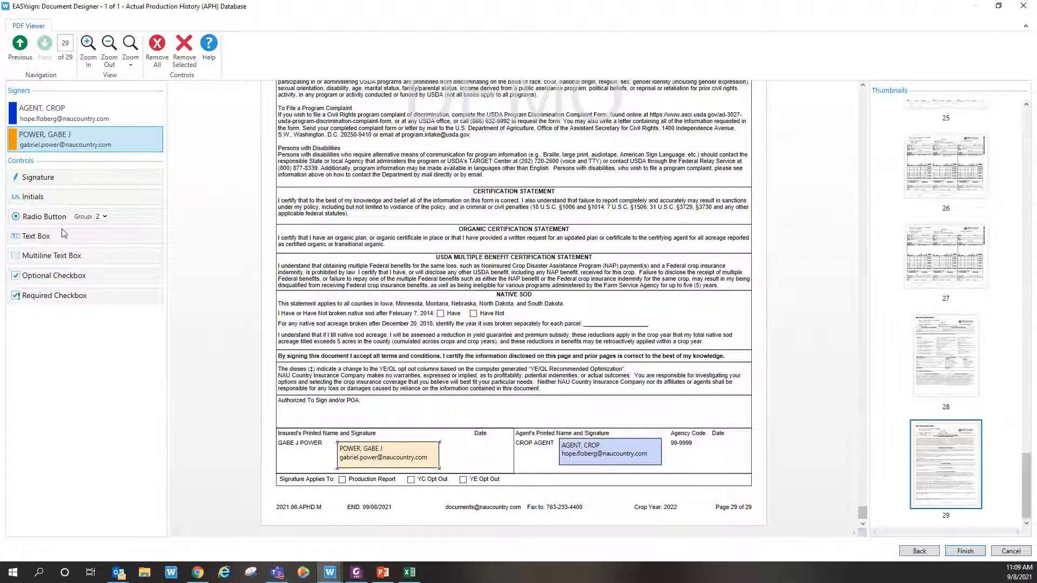
# Step: Add a text box below the signature line, then remove it
pyautogui.moveTo(47, 238); pyautogui.dragTo(470, 304)
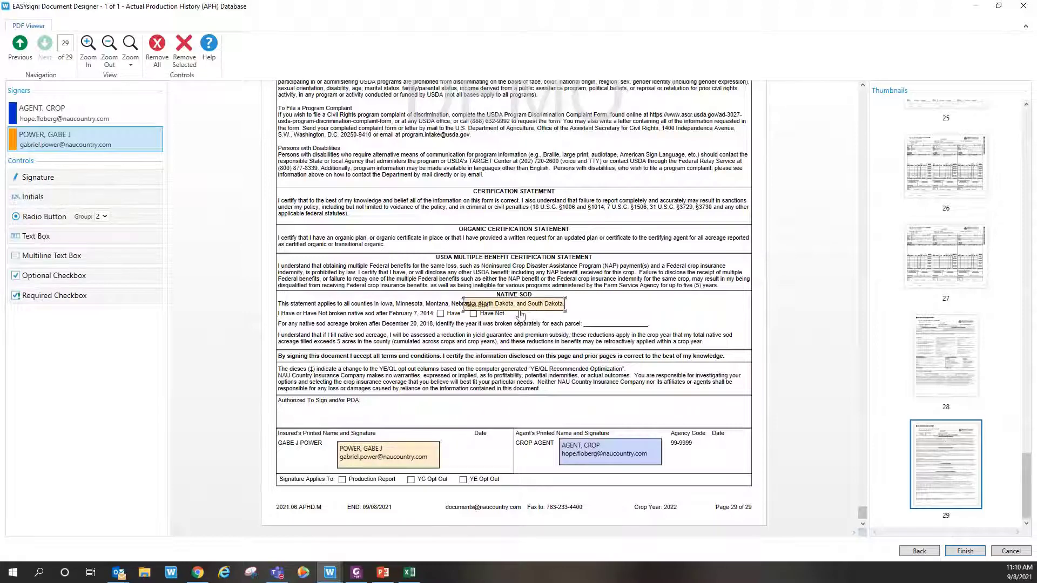
pyautogui.moveTo(521, 315); pyautogui.dragTo(508, 352)
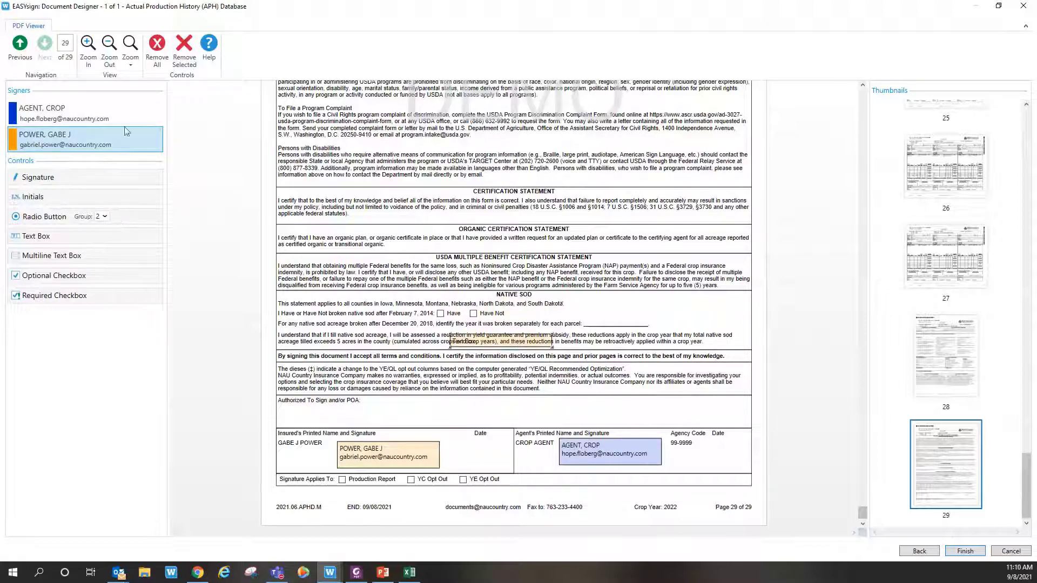
pyautogui.click(184, 57)
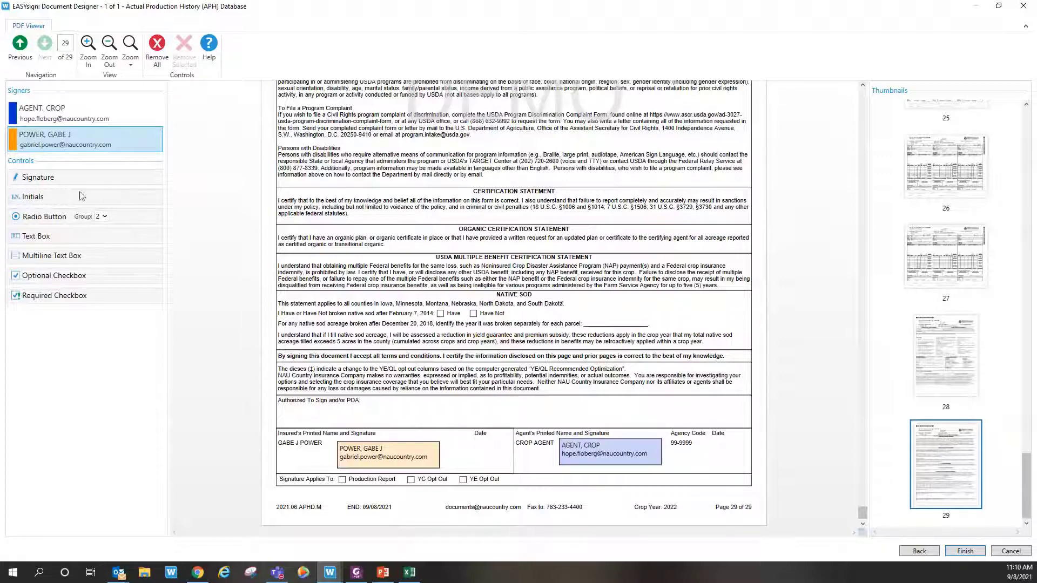
# Step: Remove all placed fields and put an initials field in the insured's signature area
pyautogui.click(163, 58)
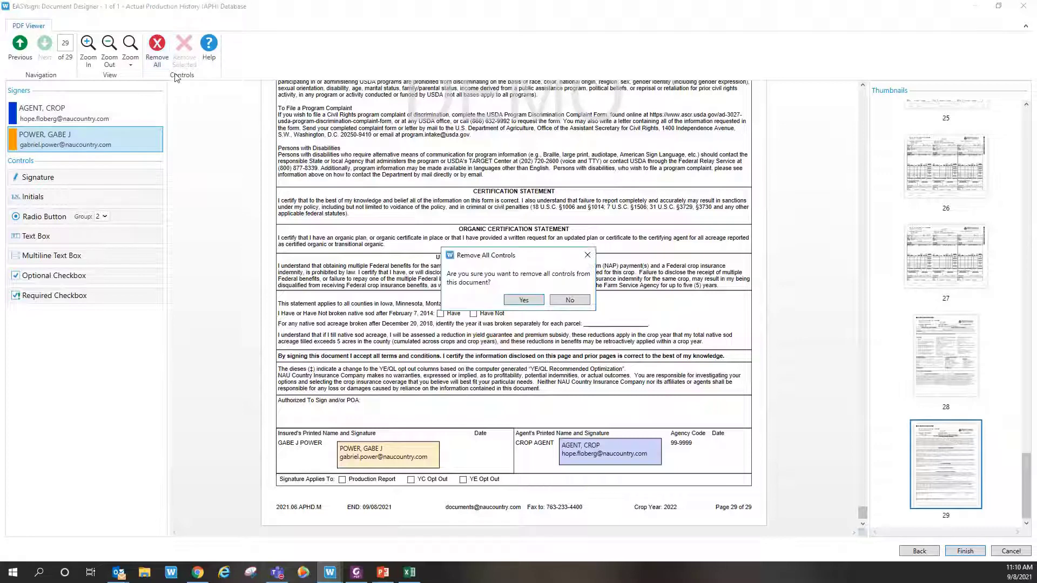
pyautogui.click(532, 301)
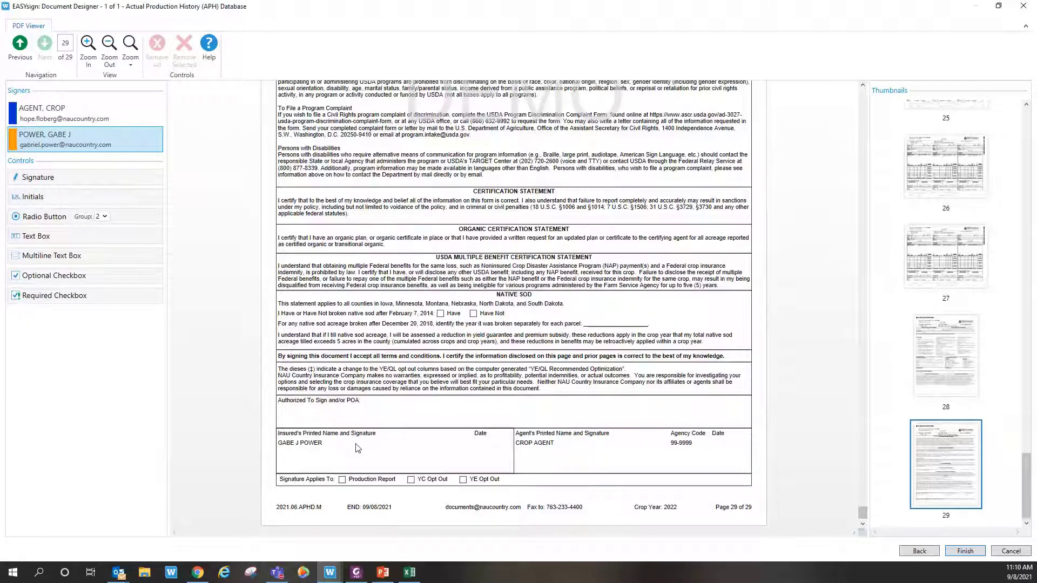
pyautogui.click(42, 196)
pyautogui.moveTo(525, 307); pyautogui.dragTo(416, 458)
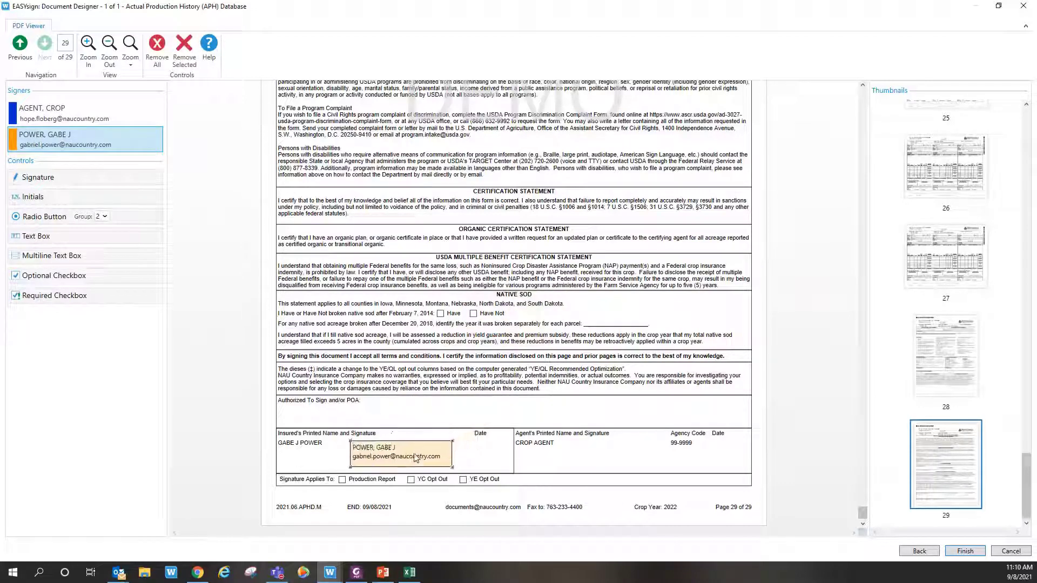
# Step: Place a signature field for the agent in the agent signature area
pyautogui.click(65, 122)
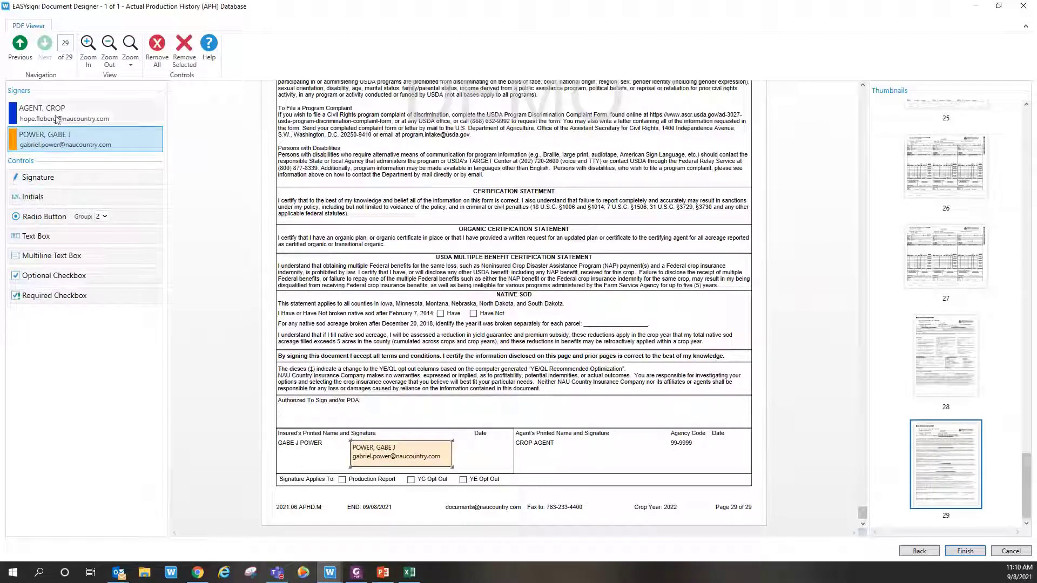
pyautogui.click(40, 182)
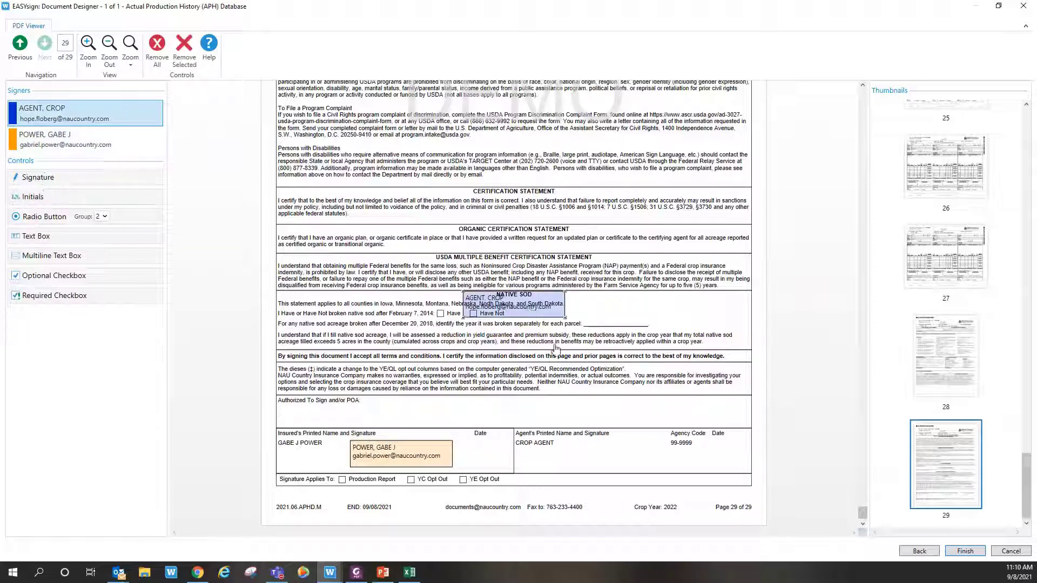
pyautogui.moveTo(533, 313); pyautogui.dragTo(634, 462)
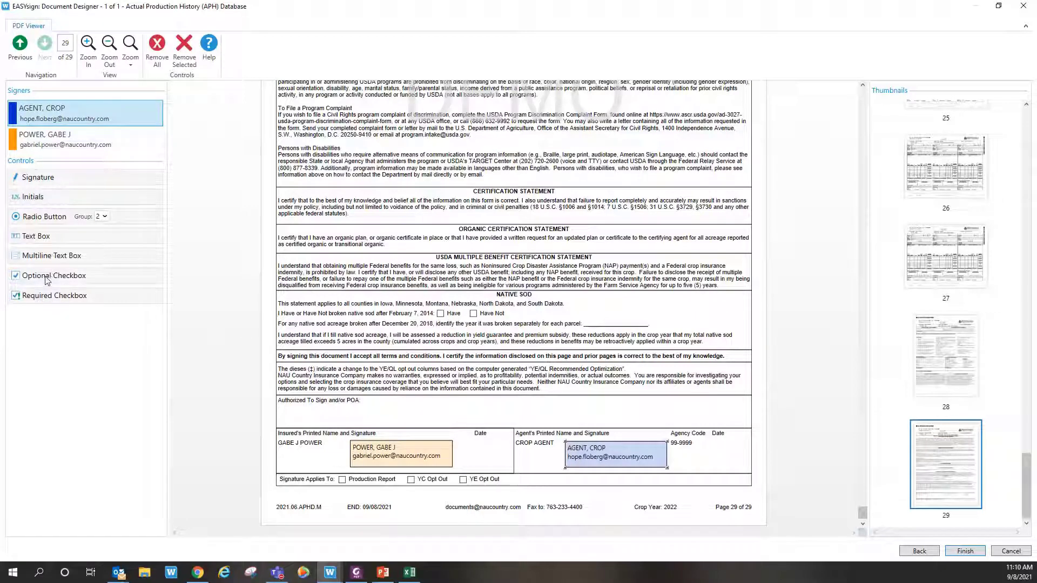
# Step: Add optional checkboxes on the native sod Have and Have Not boxes
pyautogui.click(45, 280)
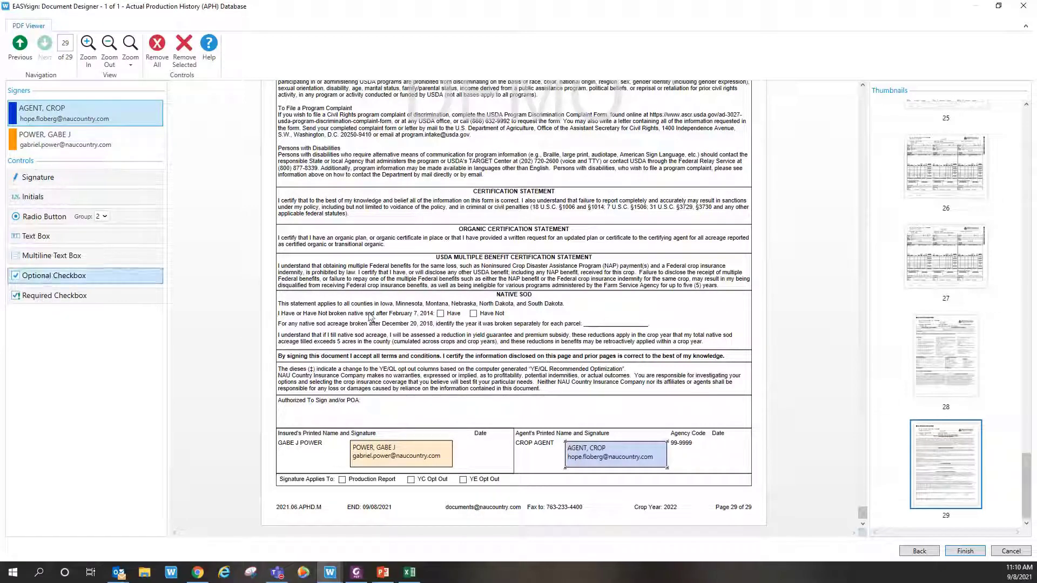
pyautogui.click(441, 314)
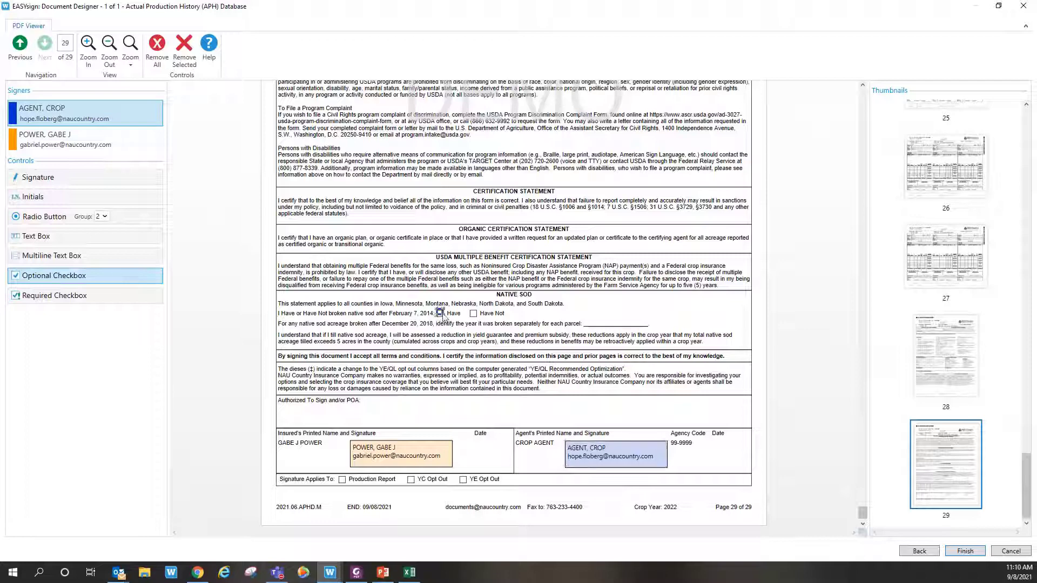
pyautogui.click(473, 313)
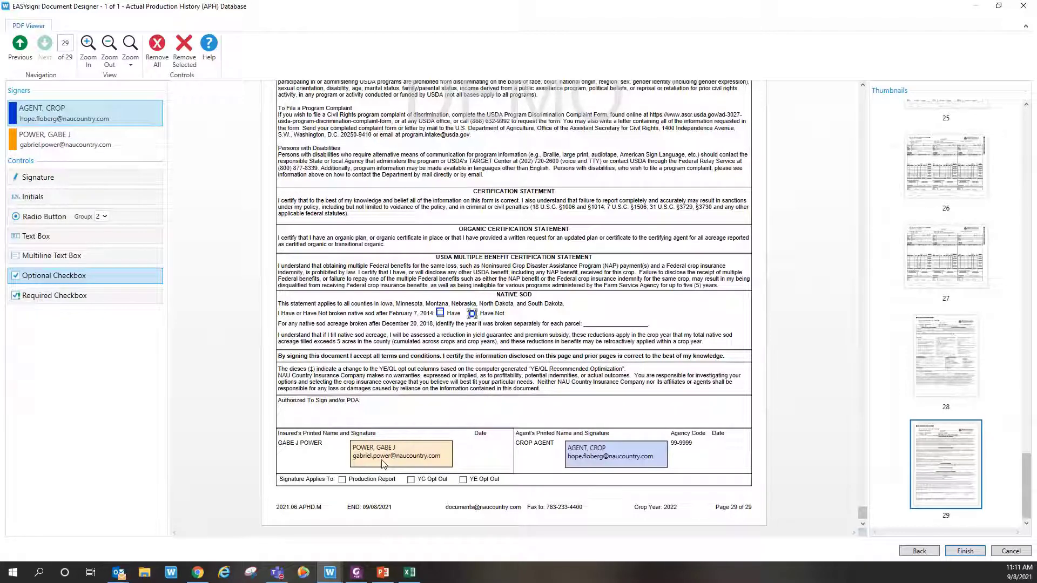
# Step: Submit the document for signing, acknowledge the confirmation, and open the NAU Country invitation email
pyautogui.click(970, 553)
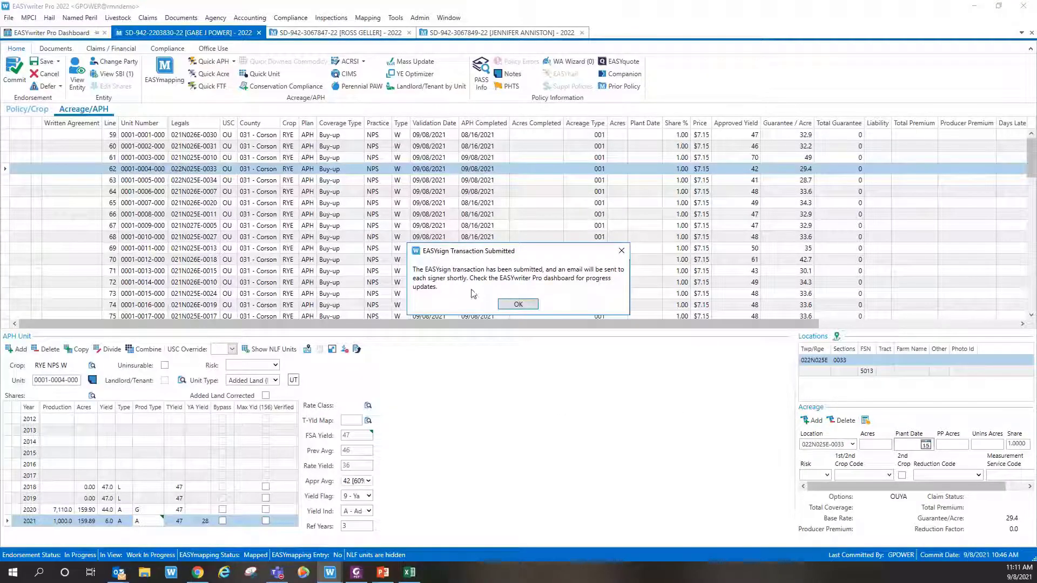
pyautogui.click(517, 305)
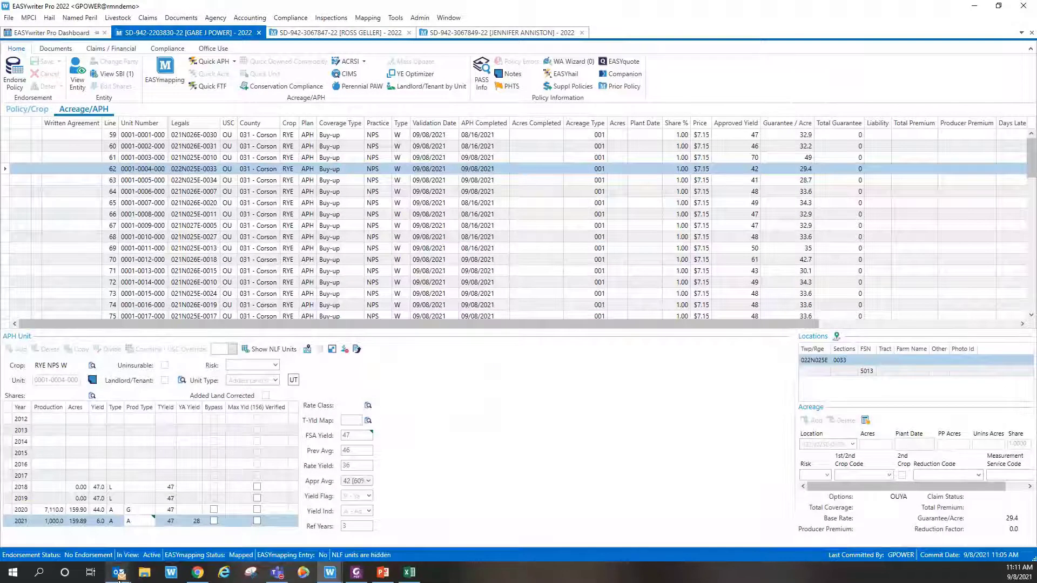
pyautogui.moveTo(118, 574)
pyautogui.click(302, 522)
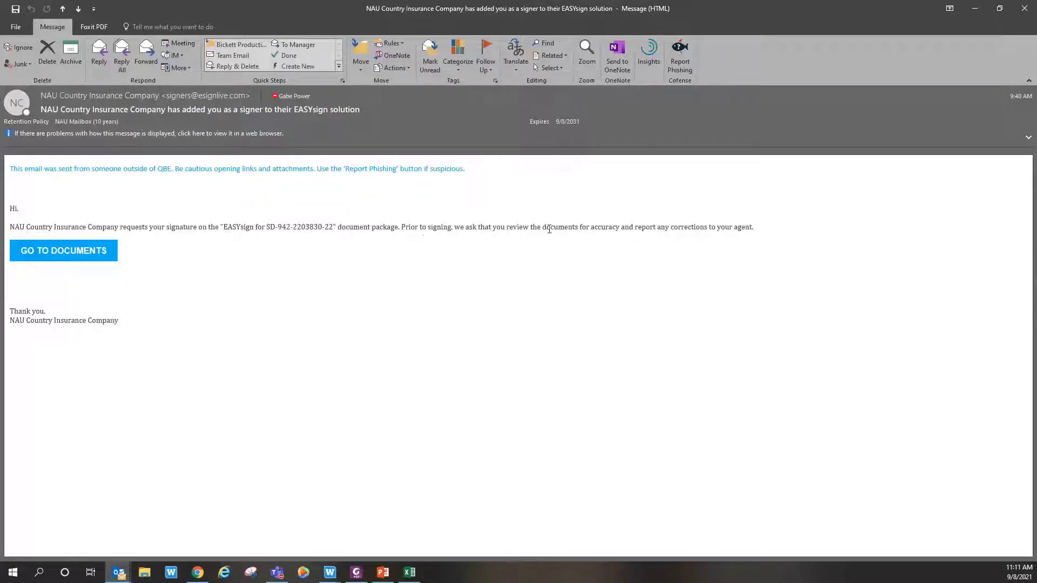
# Step: Follow the email's GO TO DOCUMENTS link to the OneSpan Sign passcode login page
pyautogui.click(43, 258)
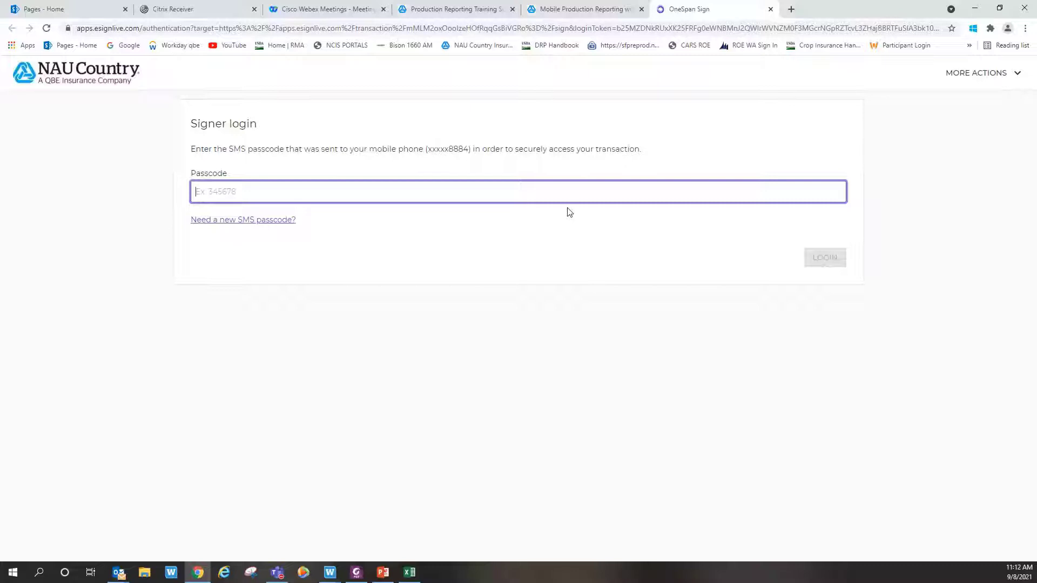
# Step: Close the OneSpan Sign login tab and go back to EASYwriter Pro 2022
pyautogui.click(771, 9)
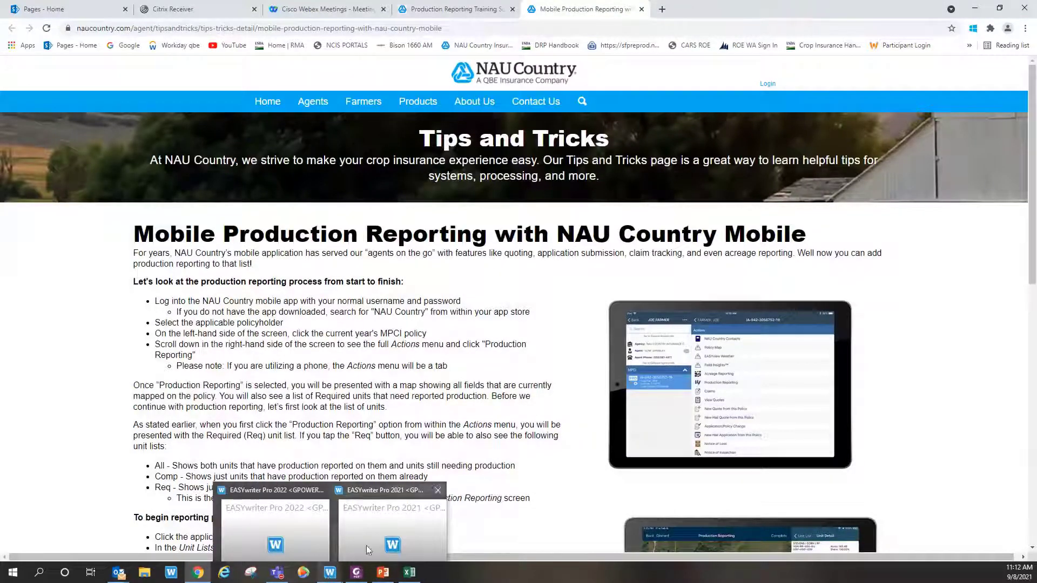
pyautogui.click(296, 534)
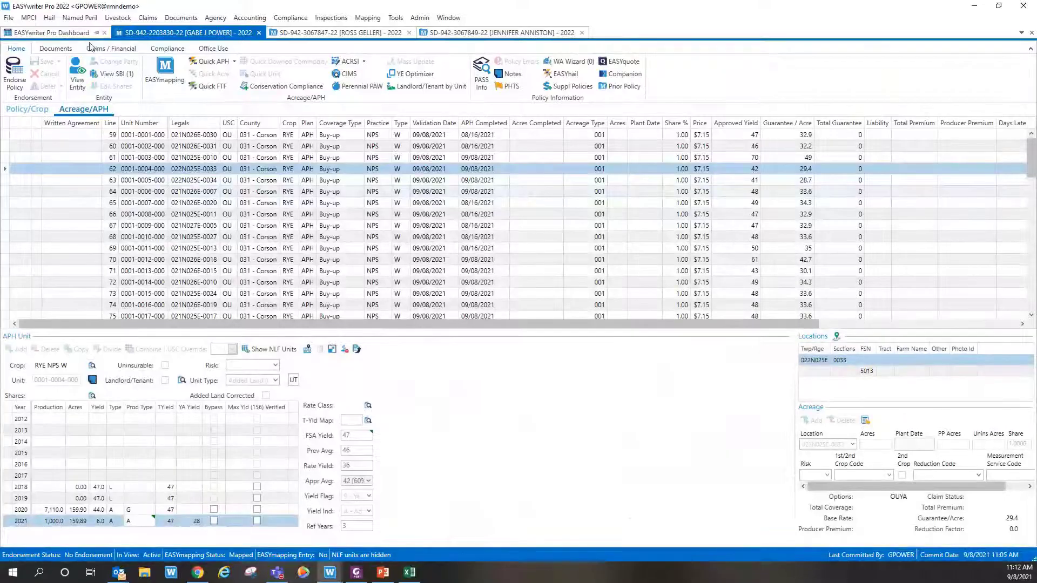
# Step: Refresh the Dashboard's EASYSIGN key activities and open the newest transaction's details
pyautogui.click(66, 33)
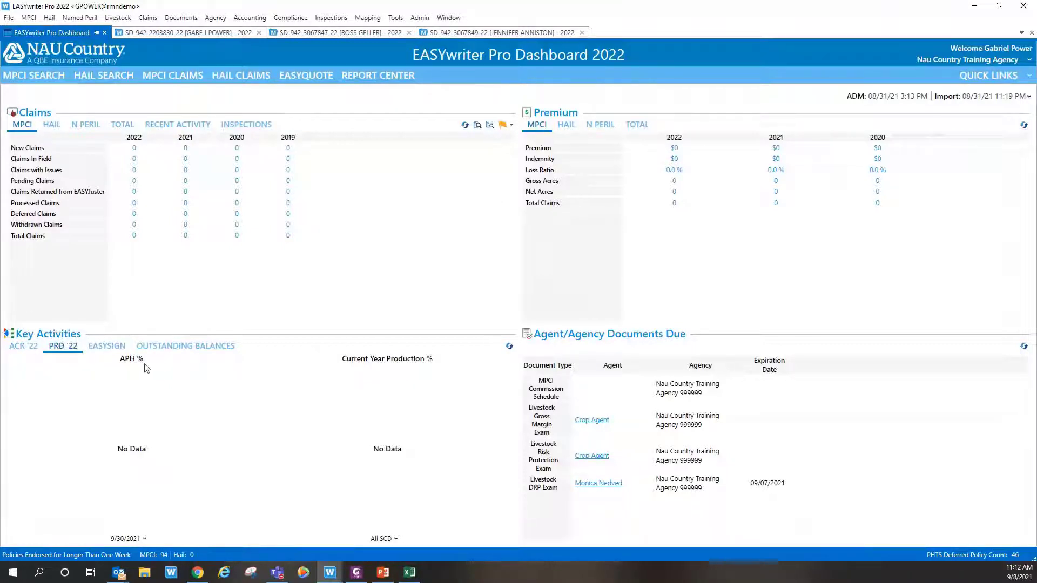
pyautogui.click(107, 347)
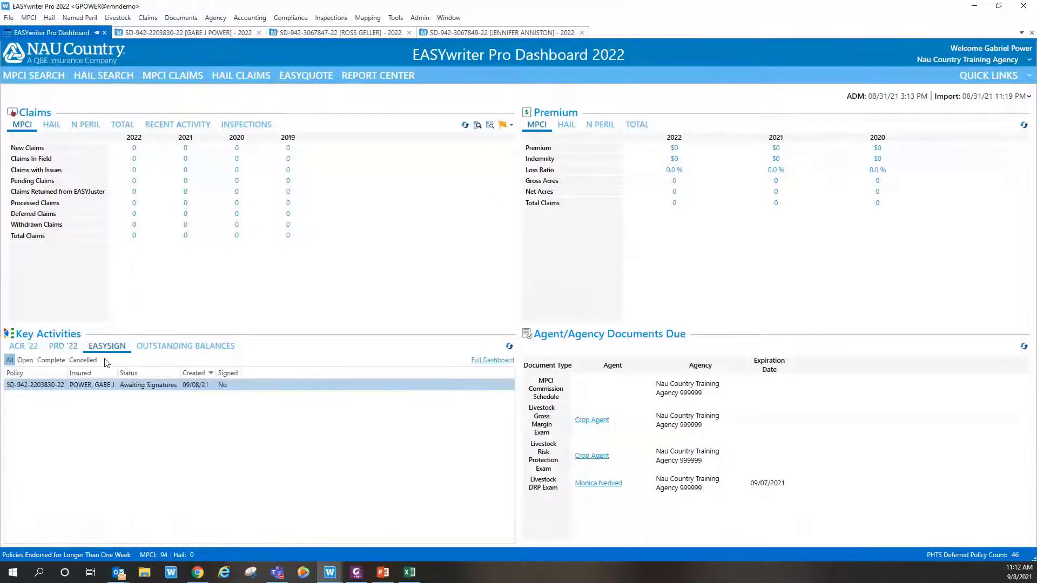
pyautogui.click(509, 348)
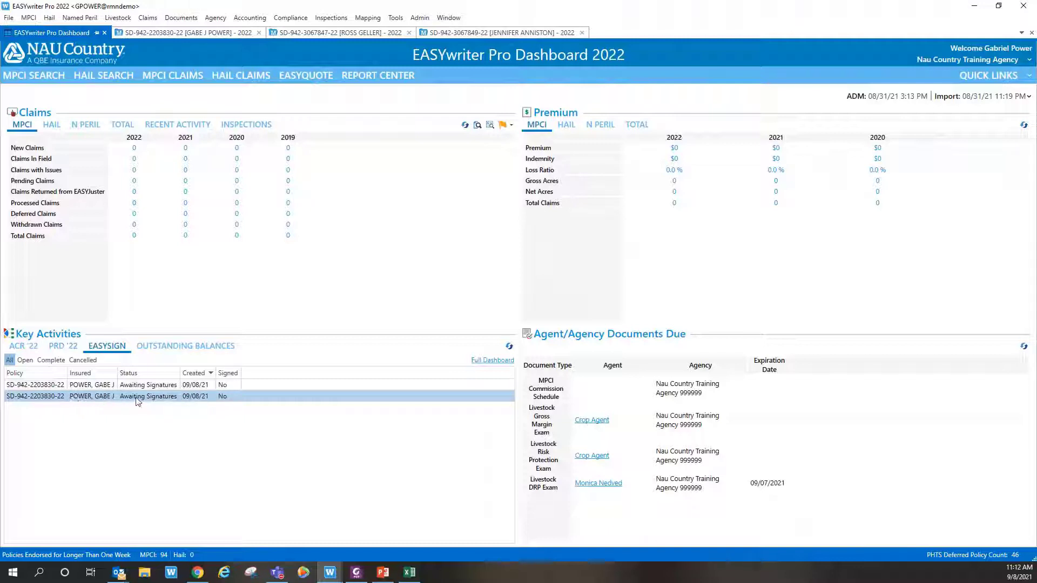
pyautogui.doubleClick(98, 398)
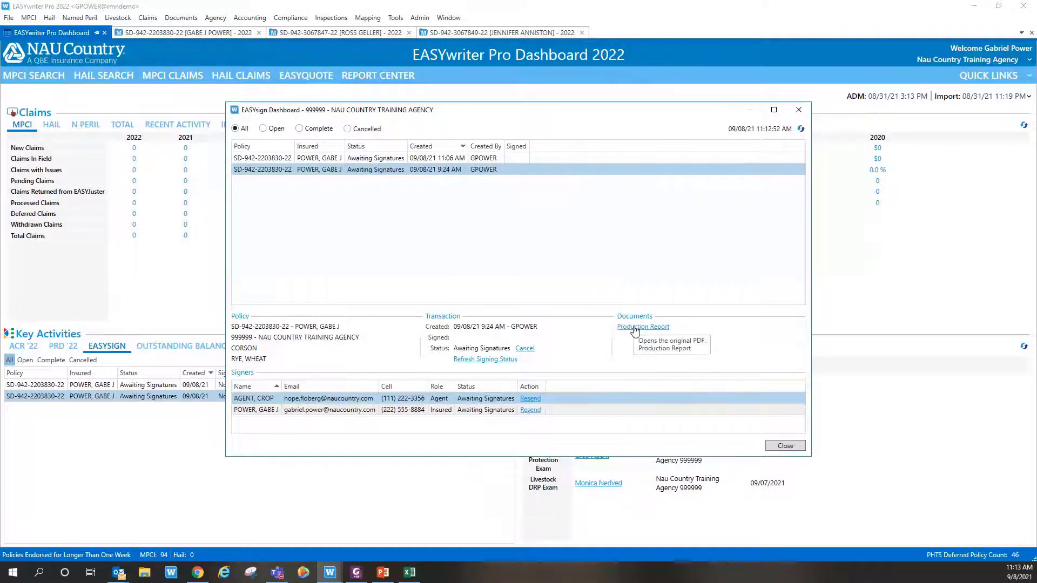
# Step: Scroll through the original Production Report PDF, then close it and the EASYsign details
pyautogui.click(635, 328)
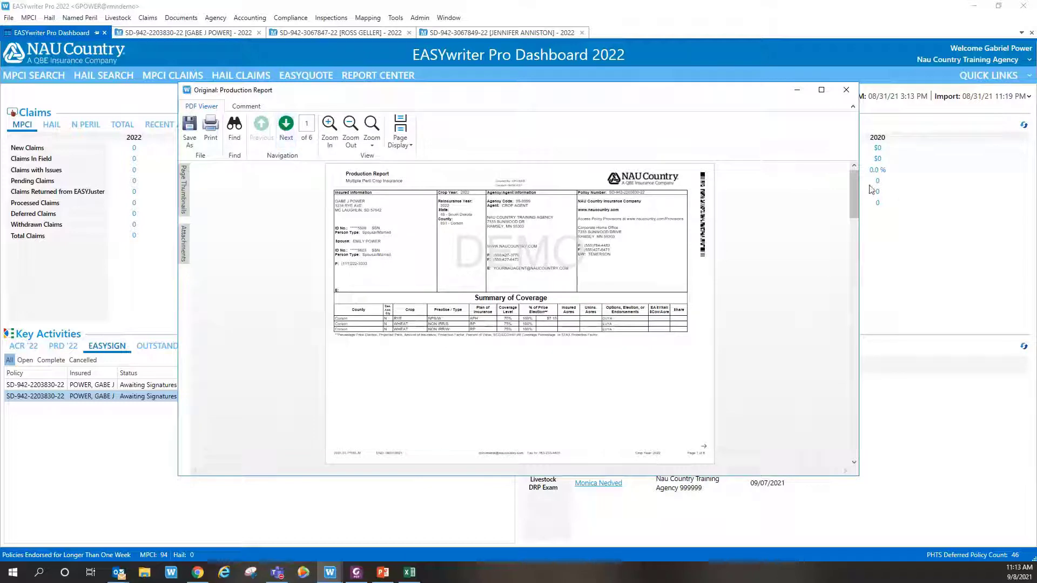
pyautogui.moveTo(853, 184); pyautogui.dragTo(861, 443)
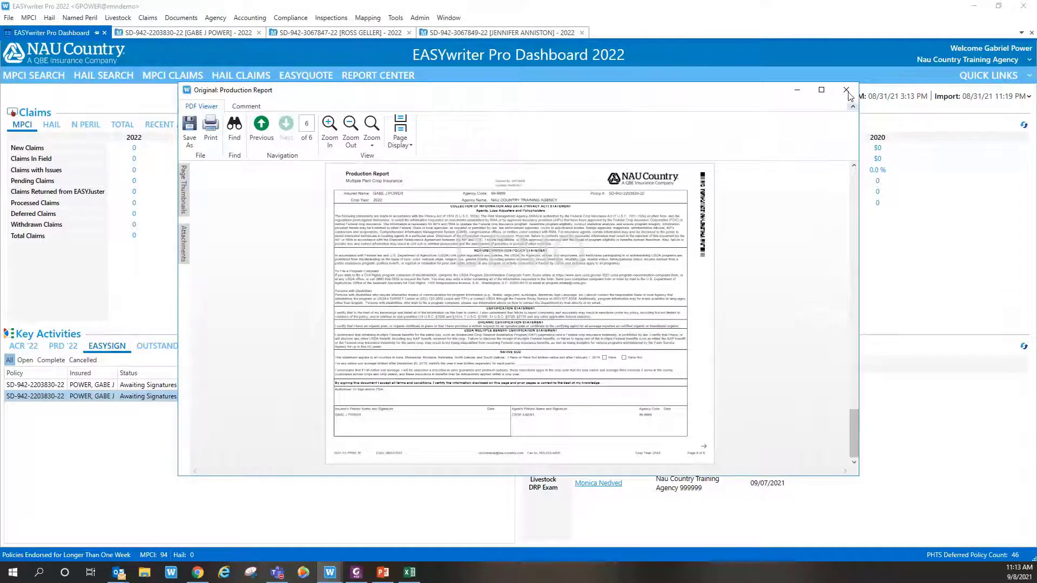
pyautogui.click(846, 89)
pyautogui.click(798, 110)
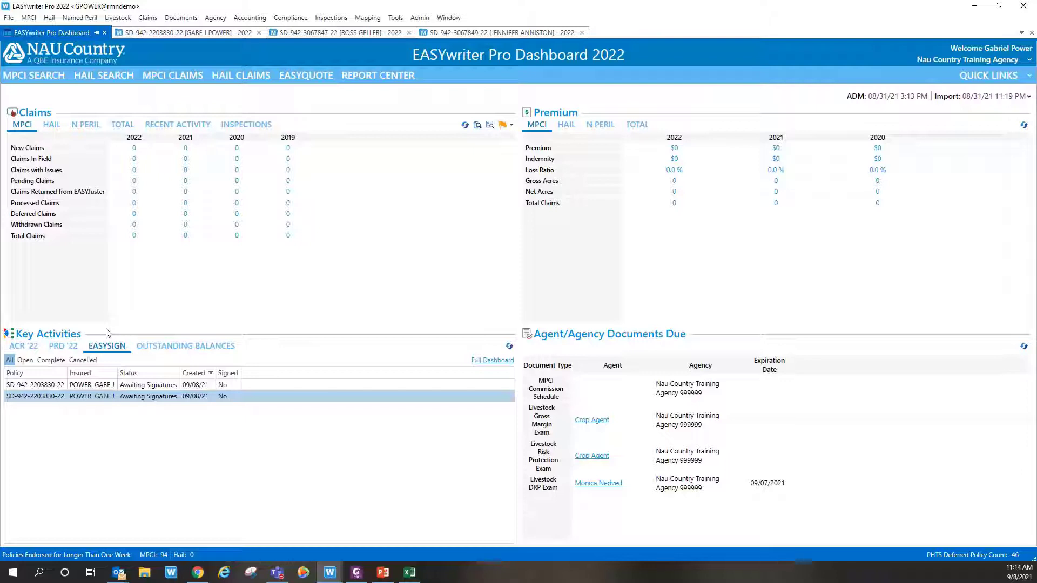
pyautogui.click(301, 34)
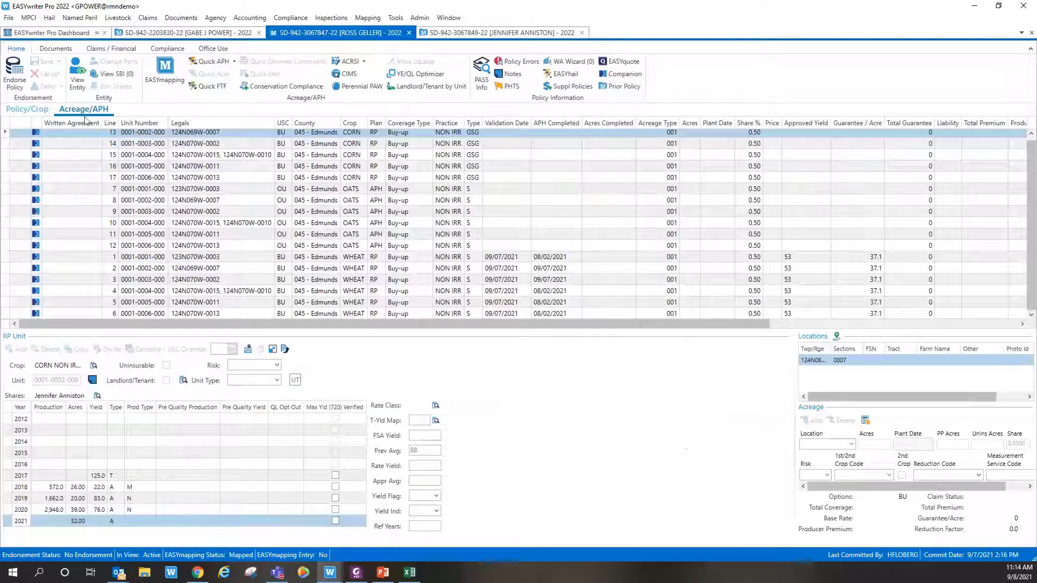
pyautogui.click(41, 111)
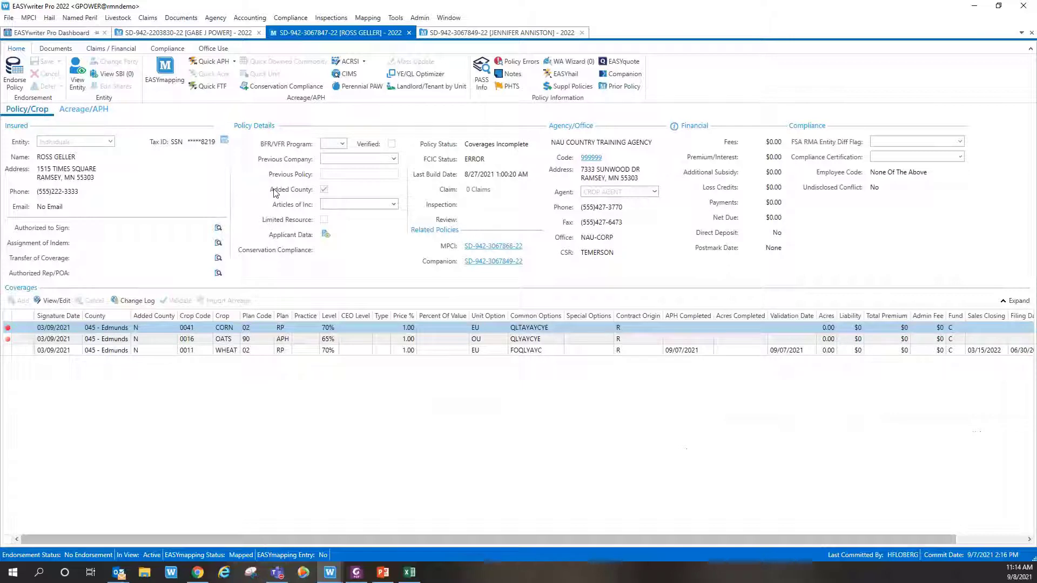
pyautogui.click(498, 34)
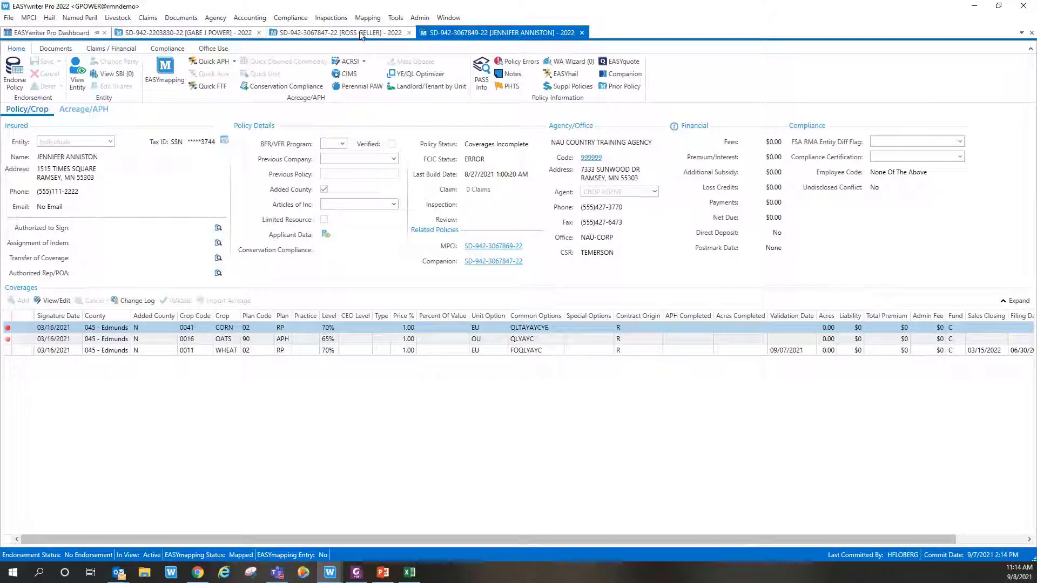
pyautogui.click(361, 34)
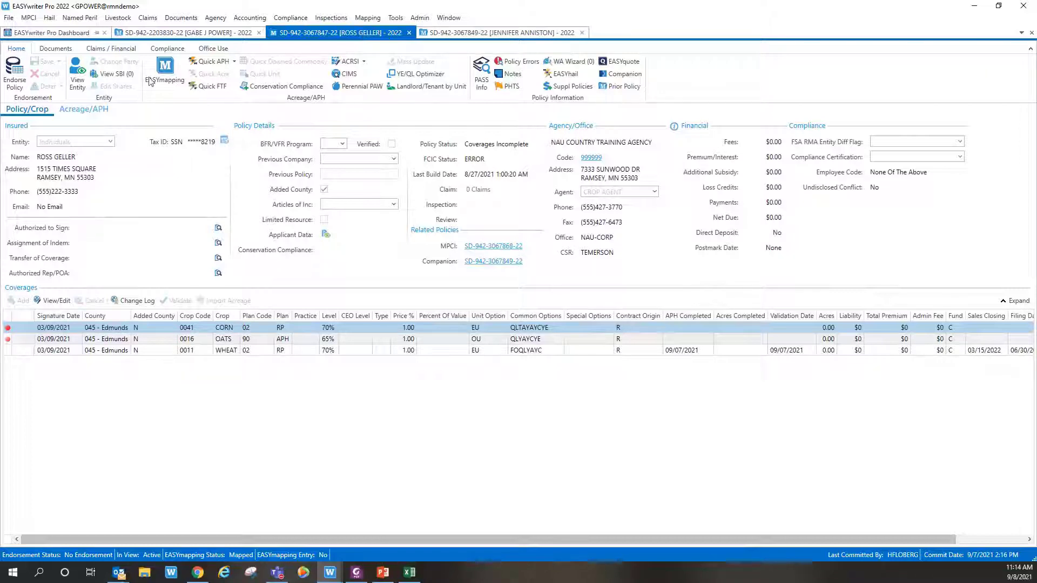
pyautogui.click(210, 64)
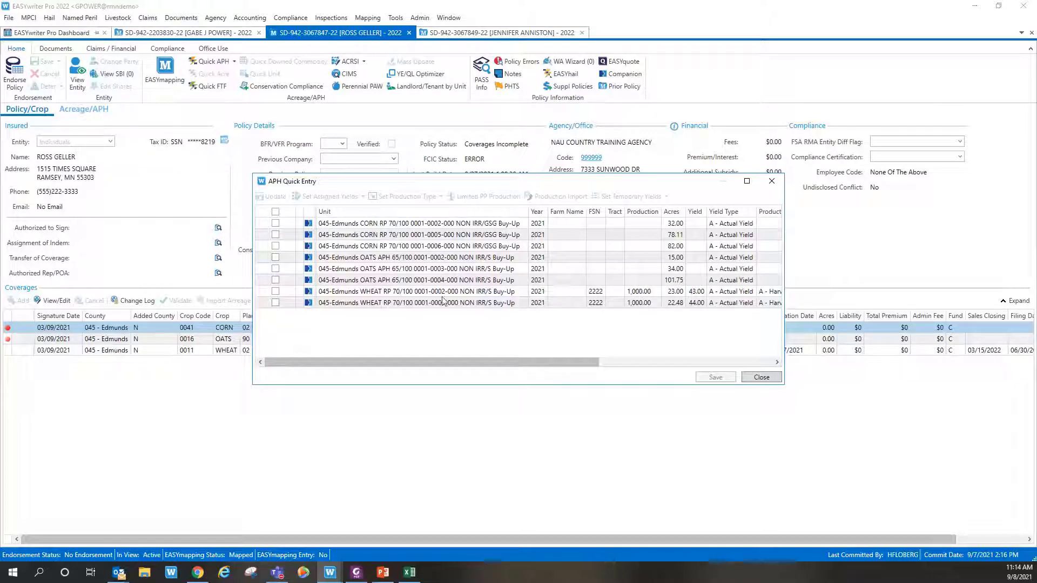
pyautogui.click(762, 377)
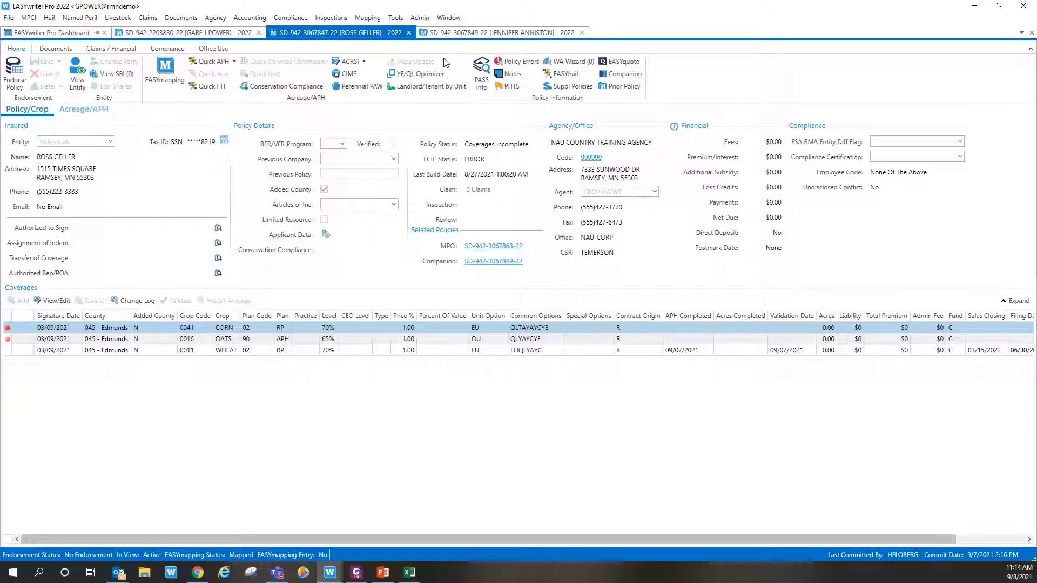
# Step: Commit the endorsement past the Policy Error Viewer and agree to transfer companion data
pyautogui.click(17, 69)
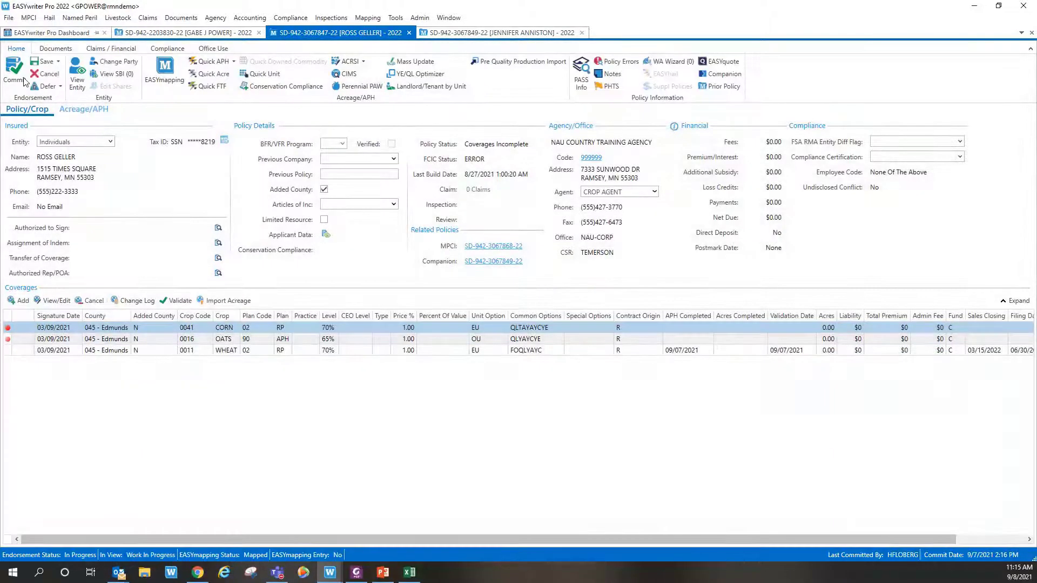
pyautogui.click(12, 73)
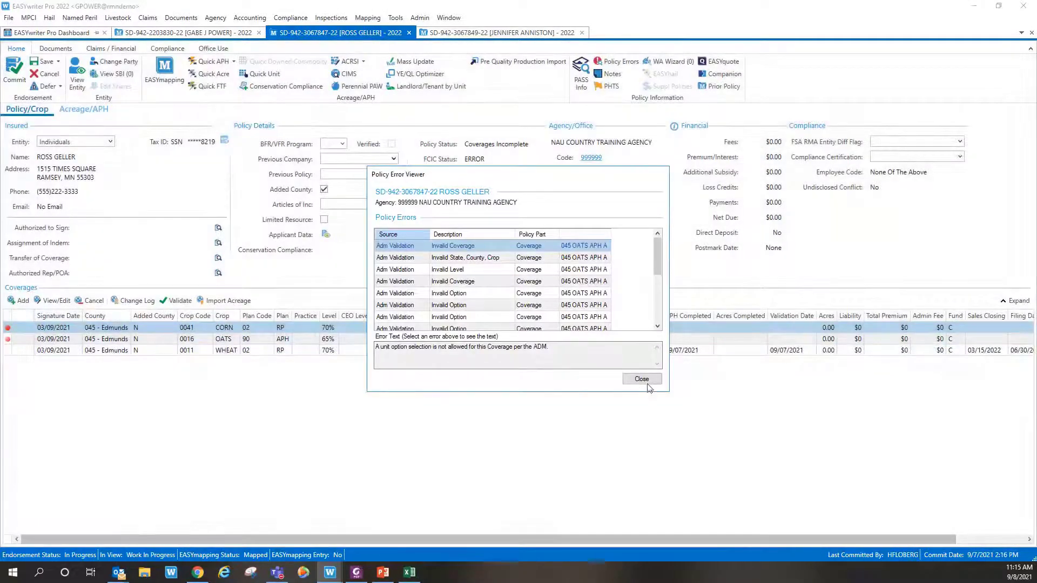
pyautogui.click(649, 380)
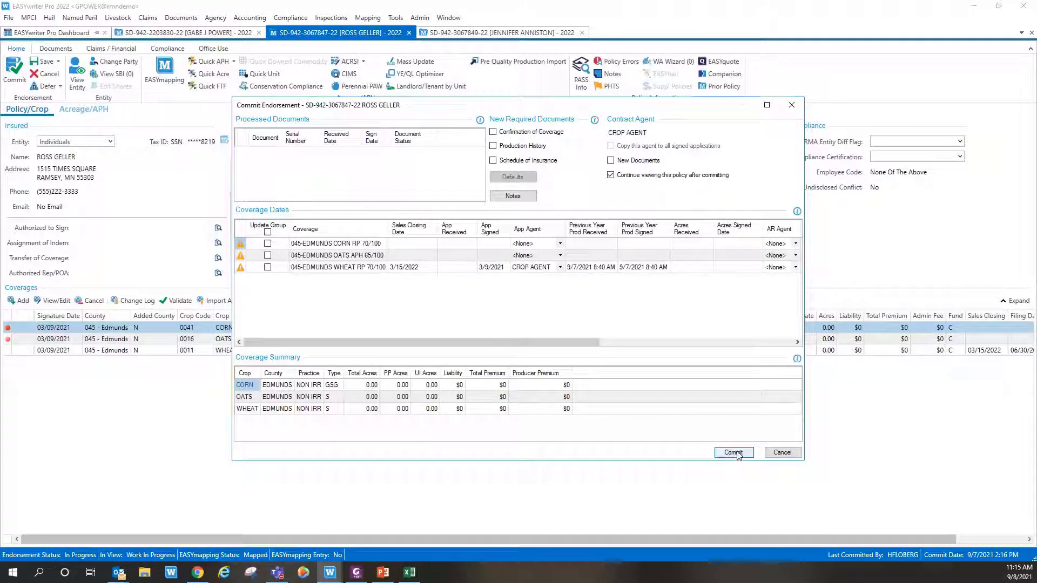
pyautogui.click(736, 452)
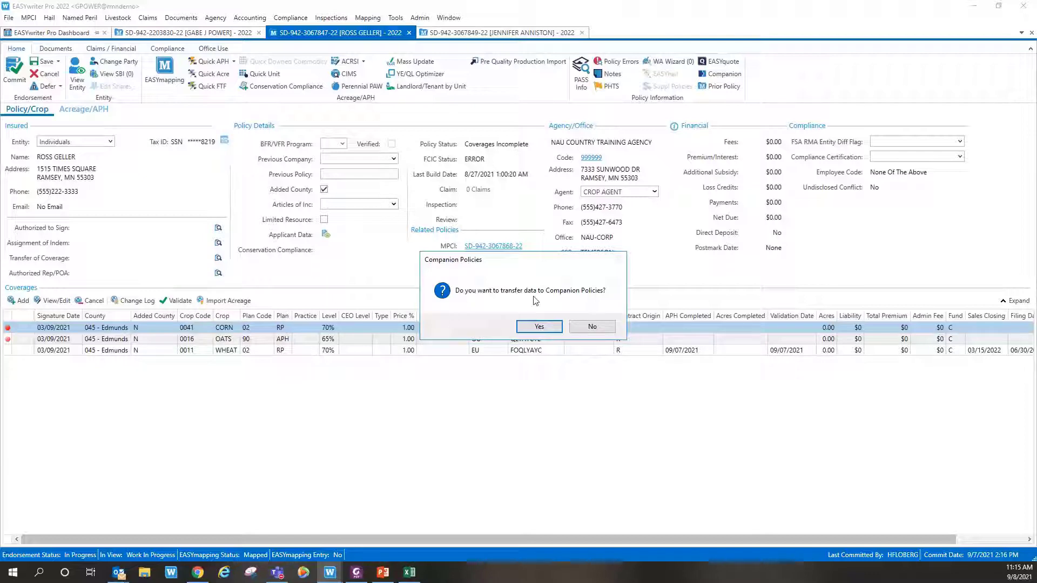
pyautogui.click(546, 327)
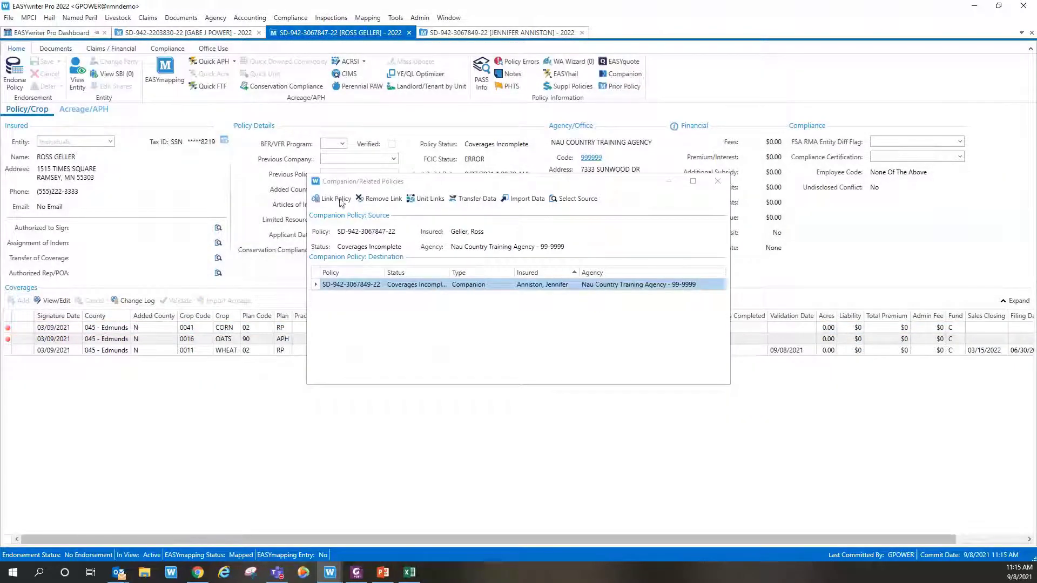
# Step: Reopen the Companion list and look at its Transfer Data window twice
pyautogui.click(717, 181)
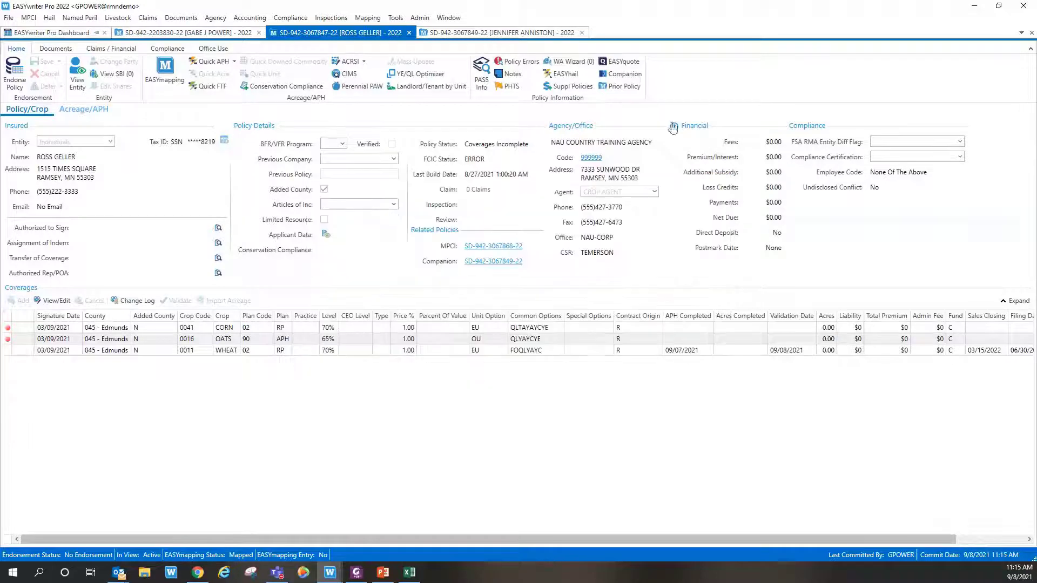
pyautogui.click(619, 76)
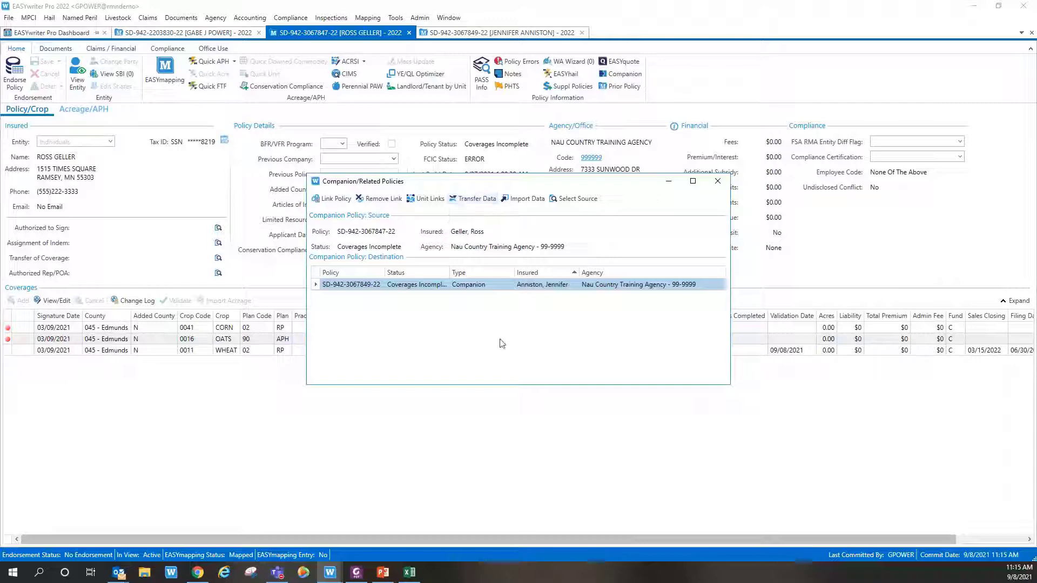
pyautogui.click(475, 199)
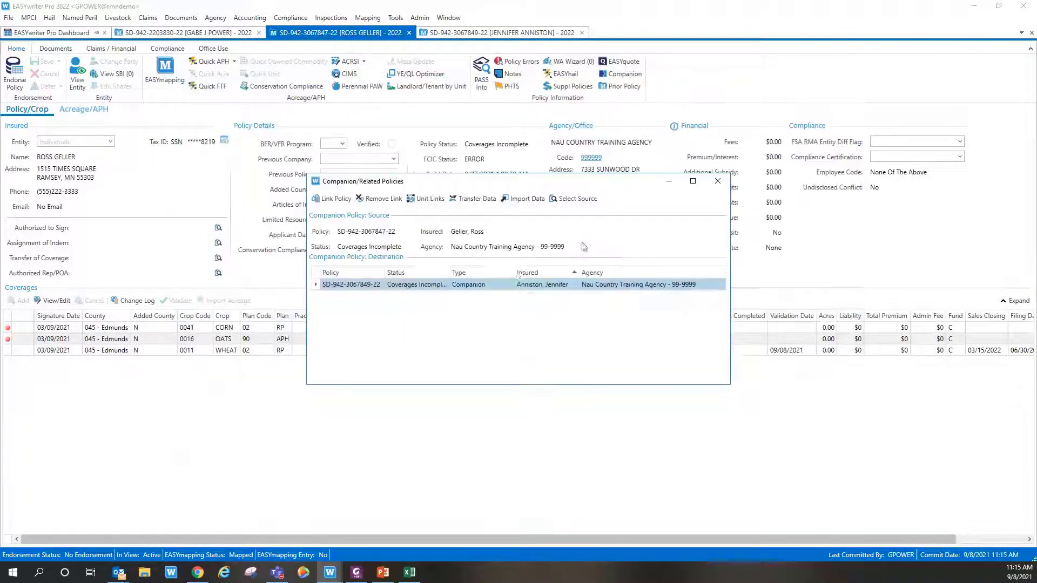
pyautogui.click(846, 90)
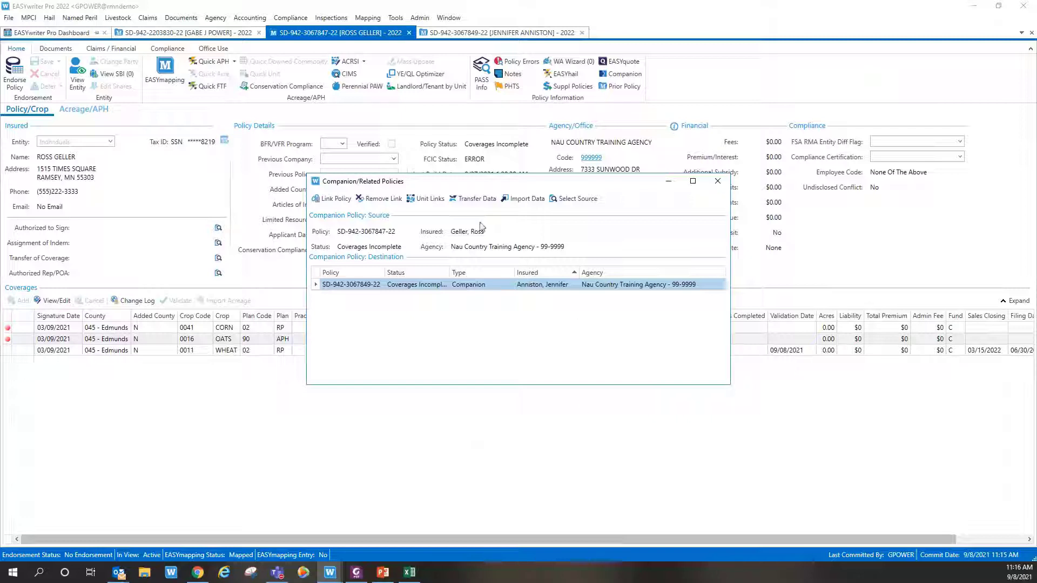
pyautogui.click(475, 199)
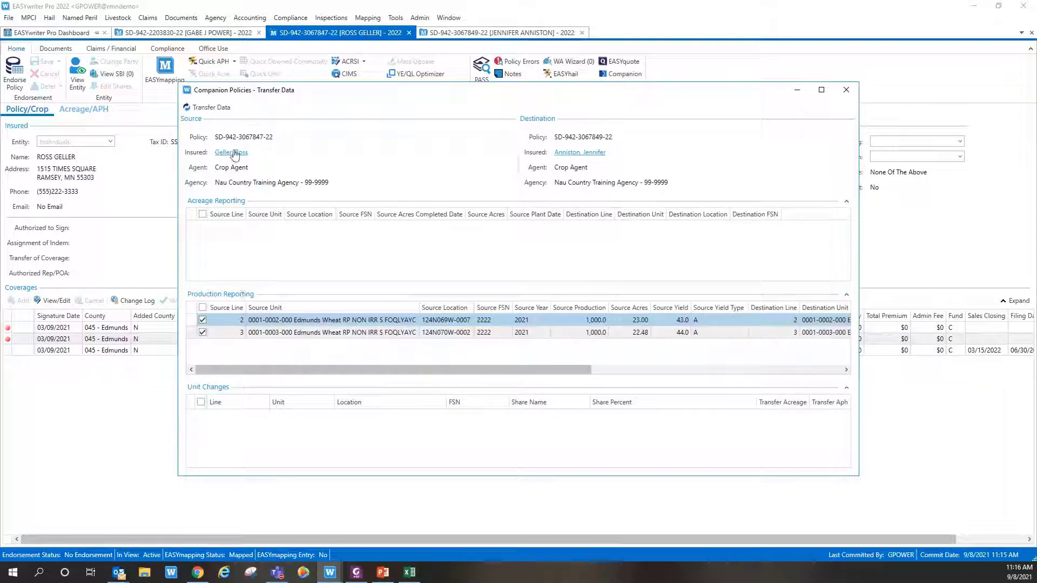
pyautogui.click(847, 89)
# Step: Preview the two wheat Production Reporting rows in Import Data, then close Import Data and Companion windows
pyautogui.click(530, 200)
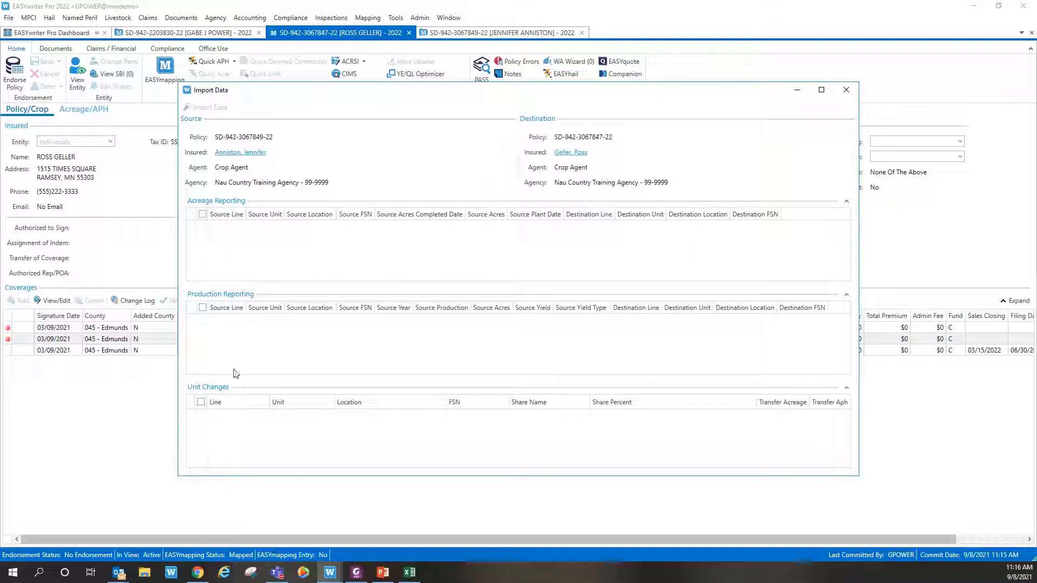
pyautogui.click(848, 92)
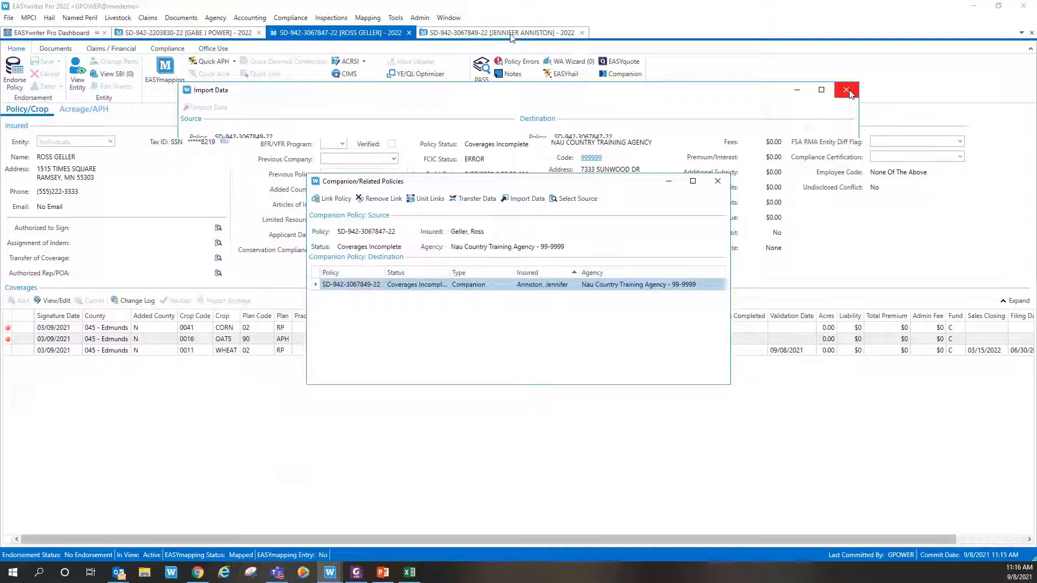
pyautogui.click(718, 181)
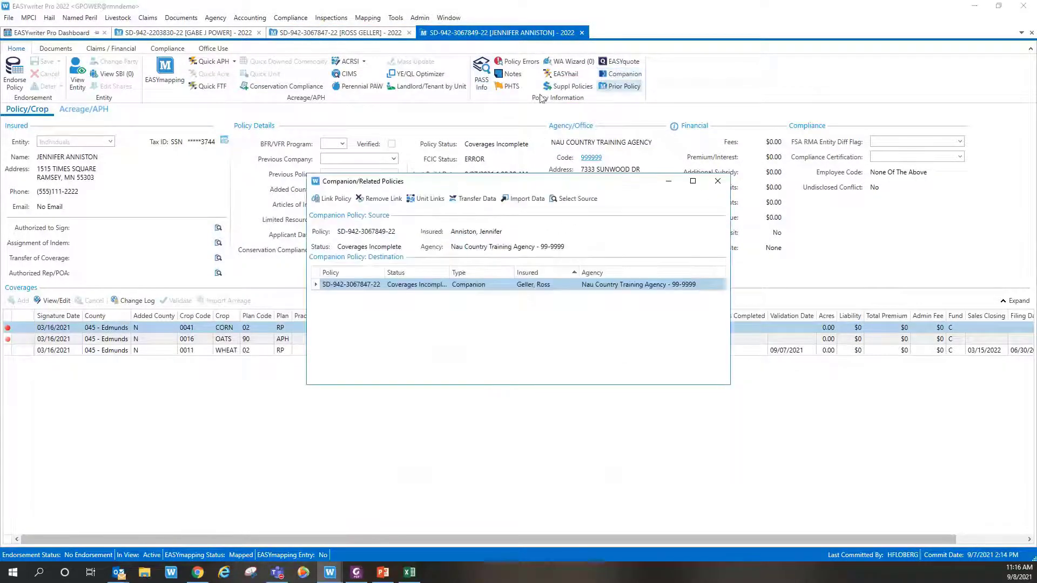
pyautogui.click(525, 203)
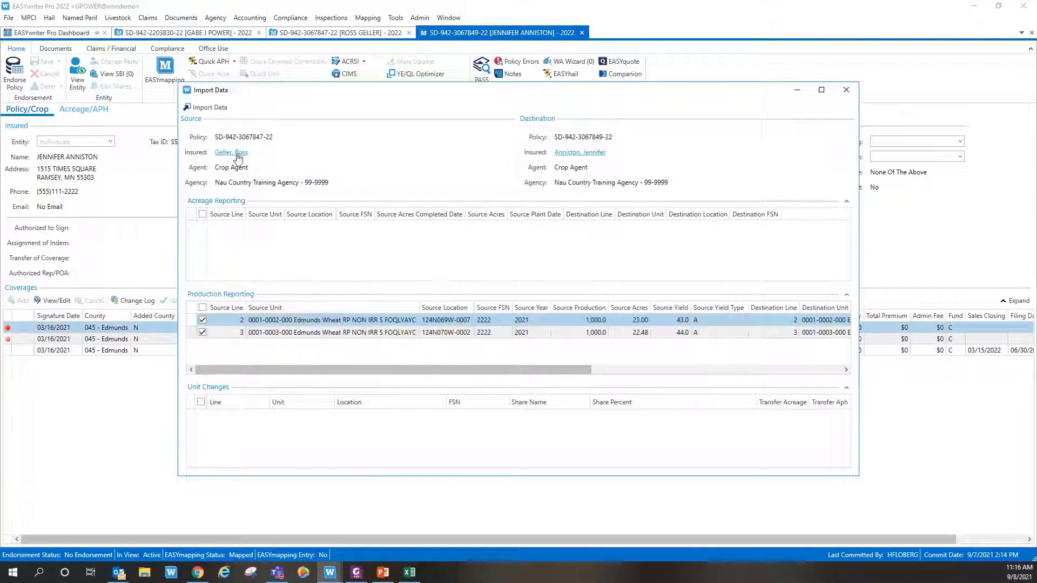
pyautogui.click(846, 91)
pyautogui.click(723, 177)
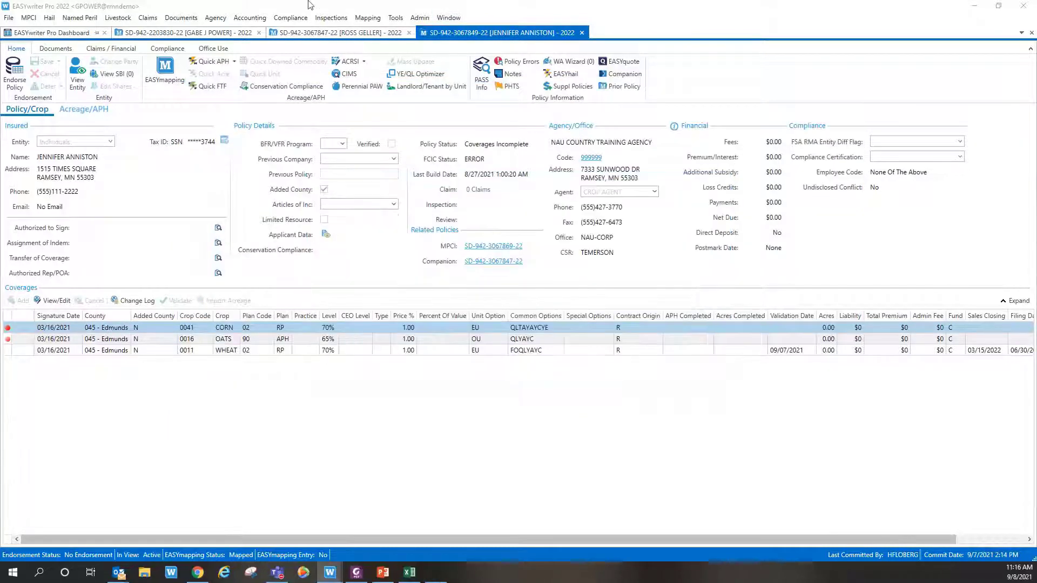
# Step: Transfer the two checked wheat rows from the source policy, adding APH lines 2 and 3 (yield 53)
pyautogui.click(334, 34)
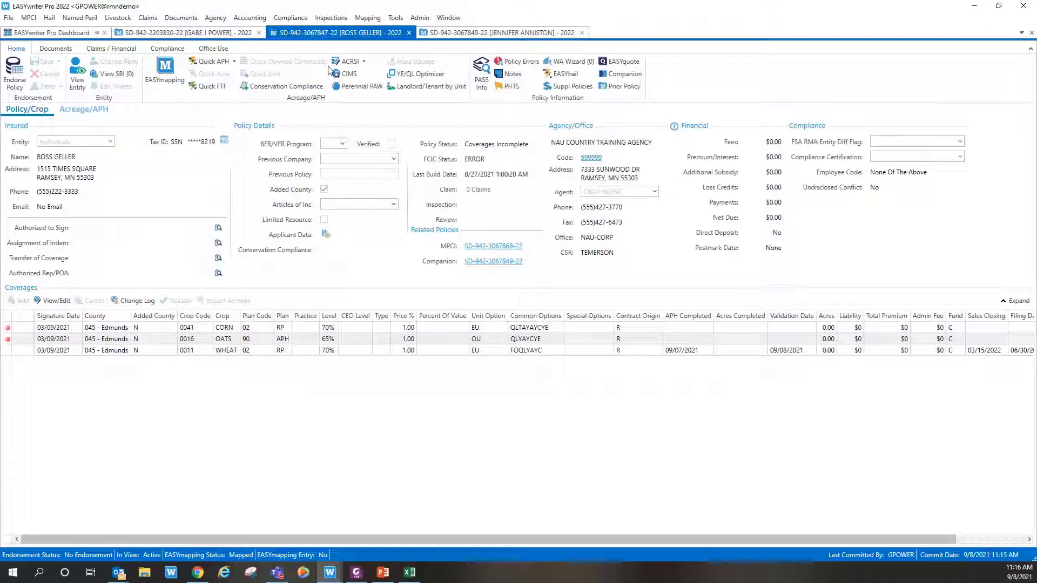
pyautogui.click(624, 76)
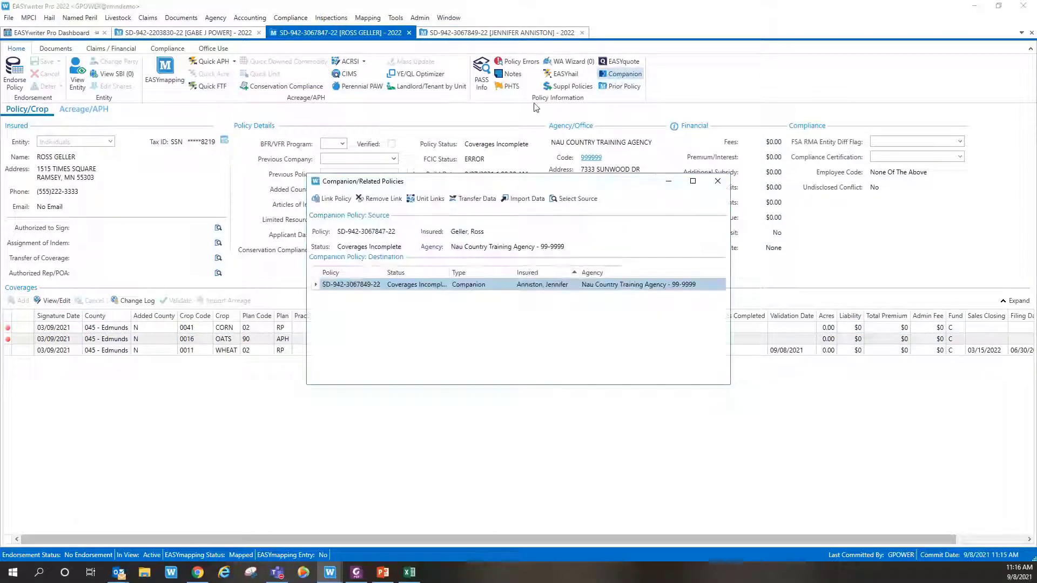
pyautogui.click(473, 200)
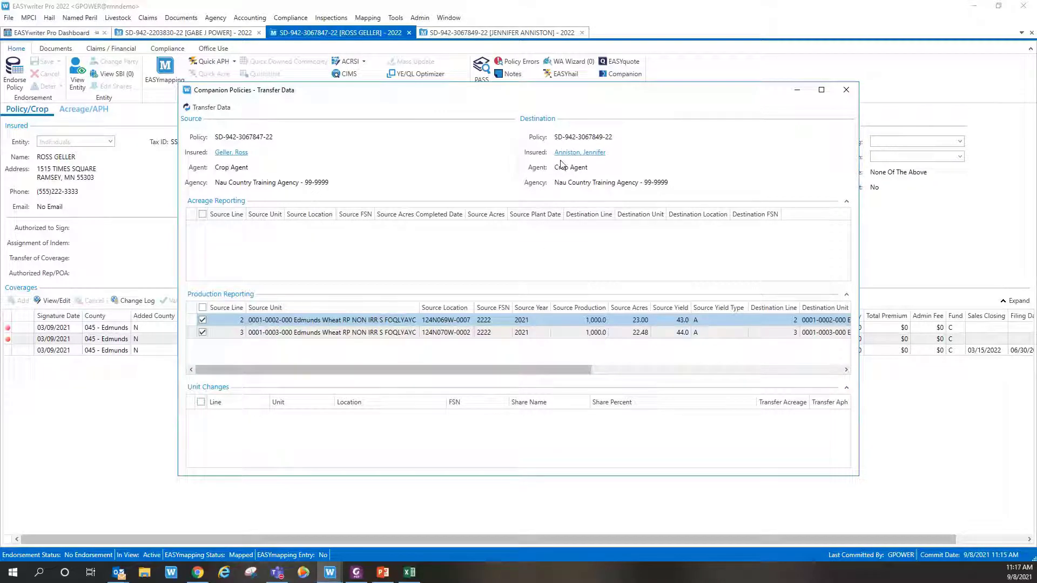
pyautogui.click(224, 107)
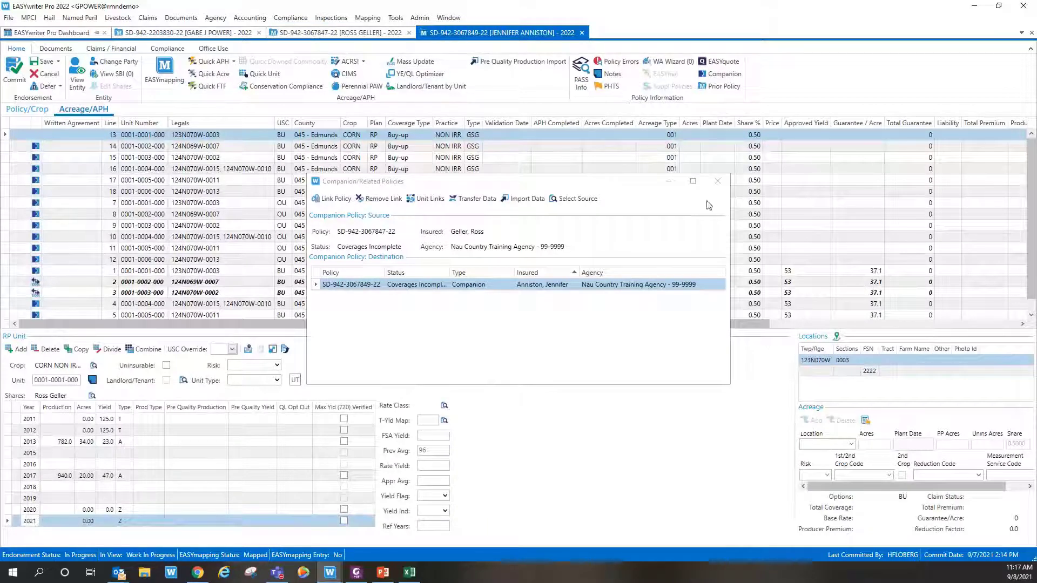
pyautogui.click(718, 181)
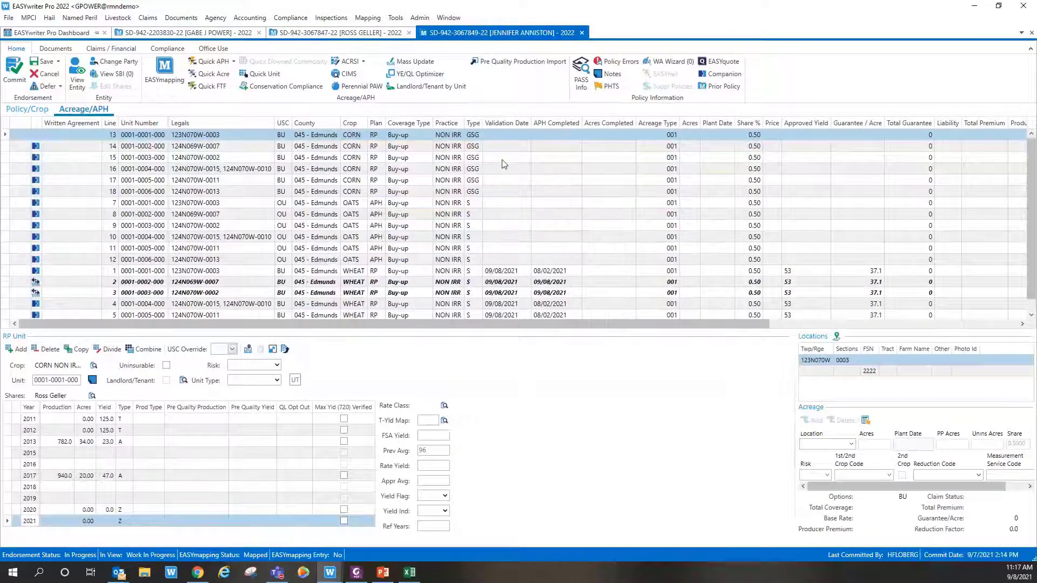
pyautogui.click(36, 280)
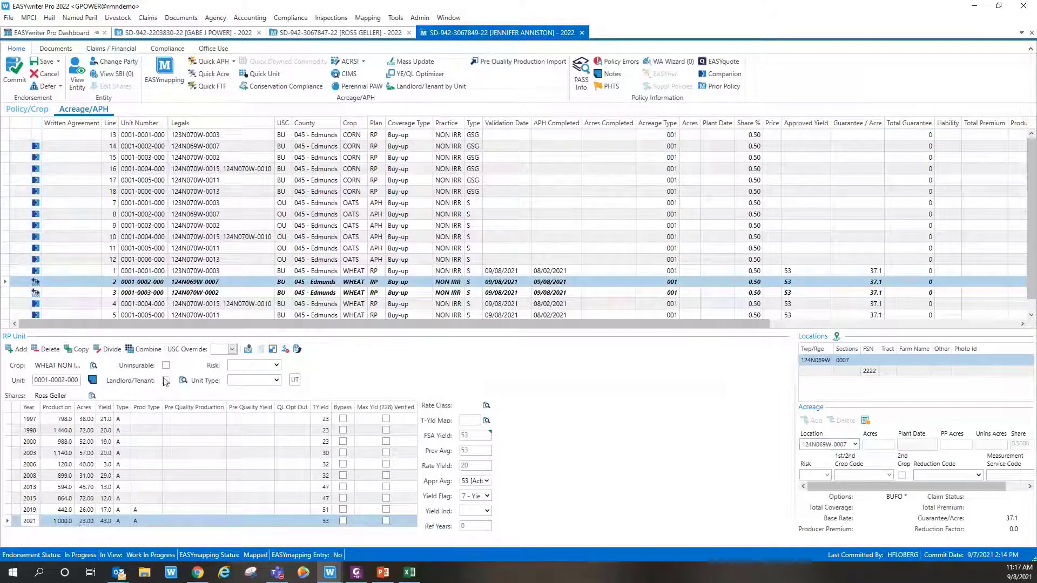
pyautogui.click(198, 295)
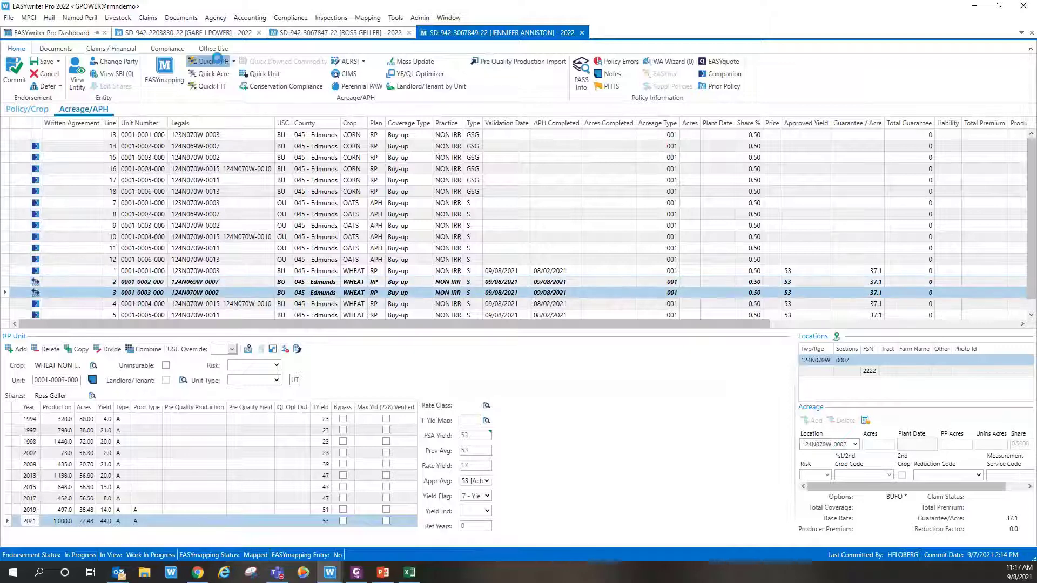
pyautogui.click(216, 59)
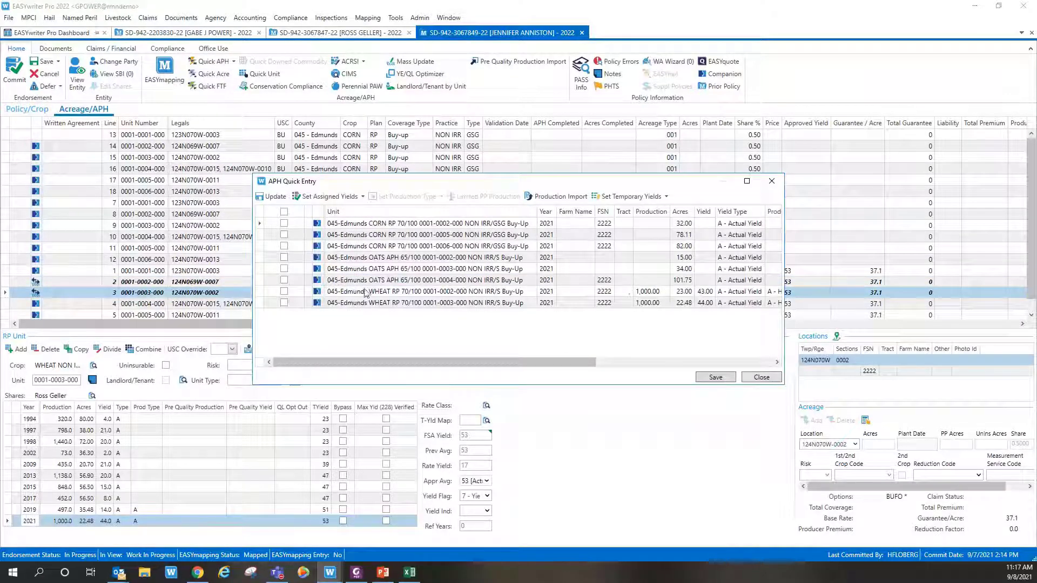
pyautogui.moveTo(356, 362); pyautogui.dragTo(421, 324)
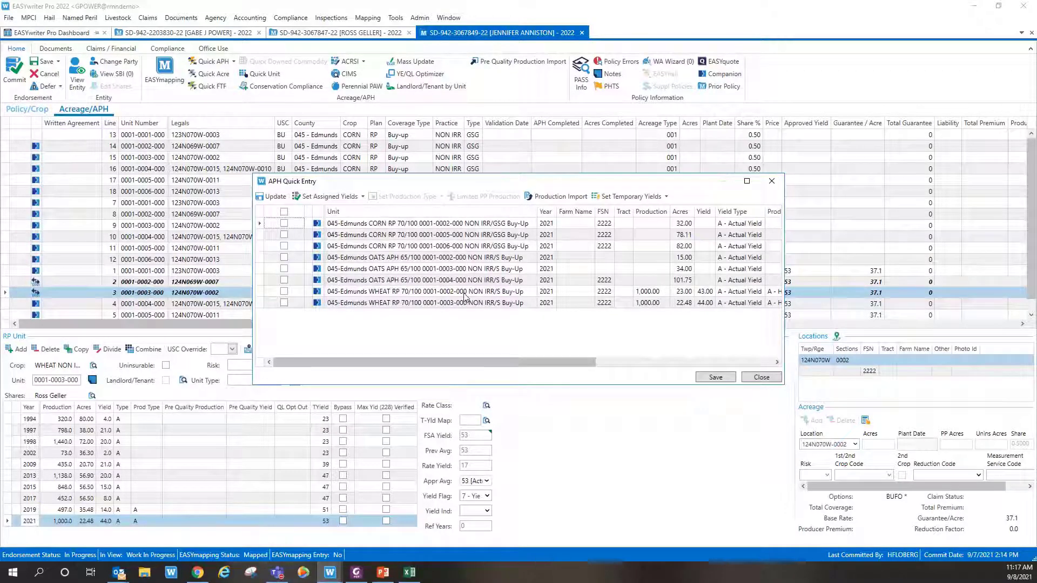
# Step: Save the APH entries despite the errors warning, then close Quick Entry
pyautogui.click(714, 377)
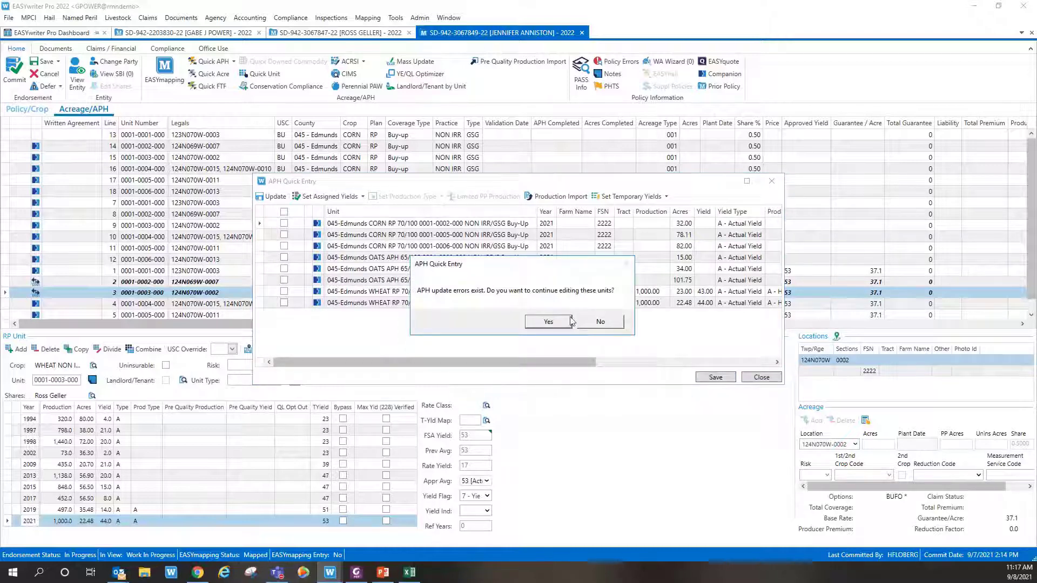
pyautogui.click(571, 321)
pyautogui.click(641, 377)
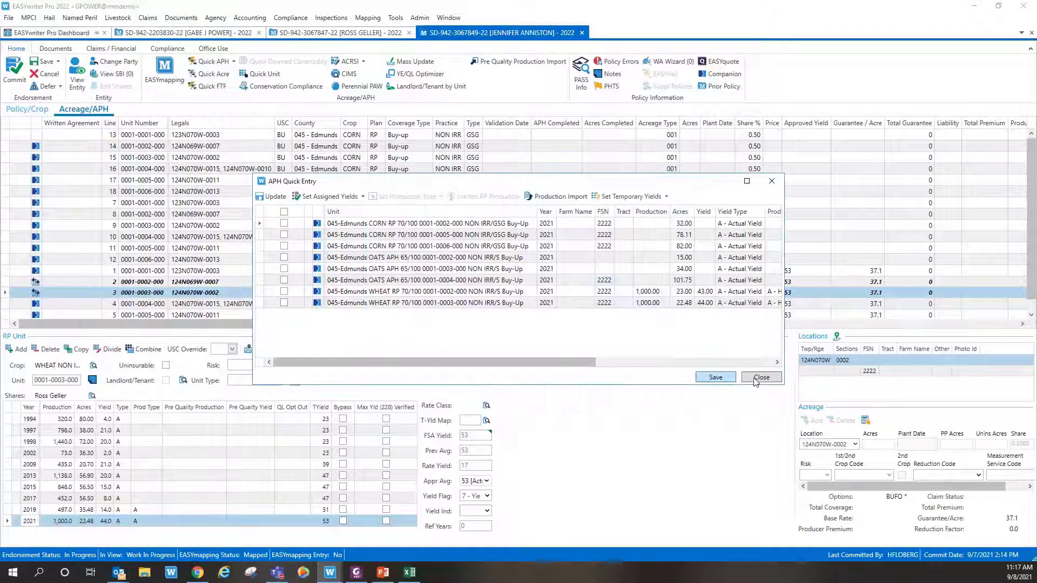
pyautogui.click(761, 377)
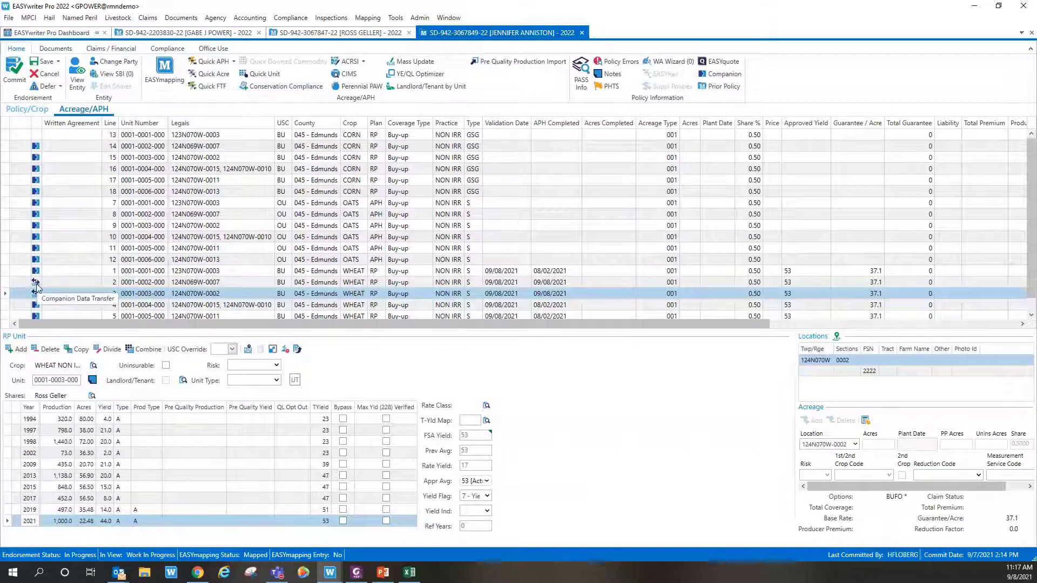
pyautogui.click(35, 283)
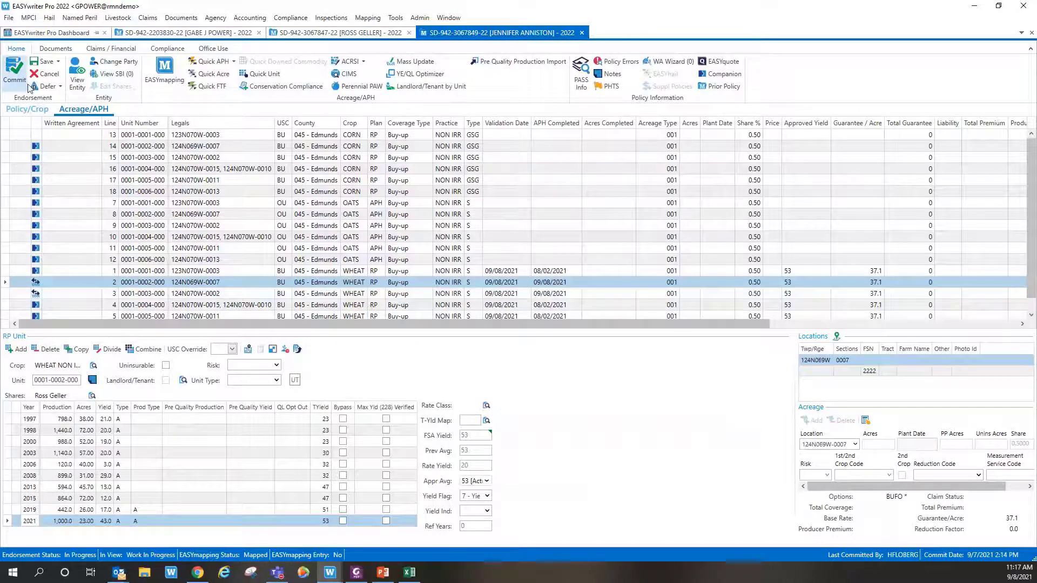
pyautogui.click(29, 86)
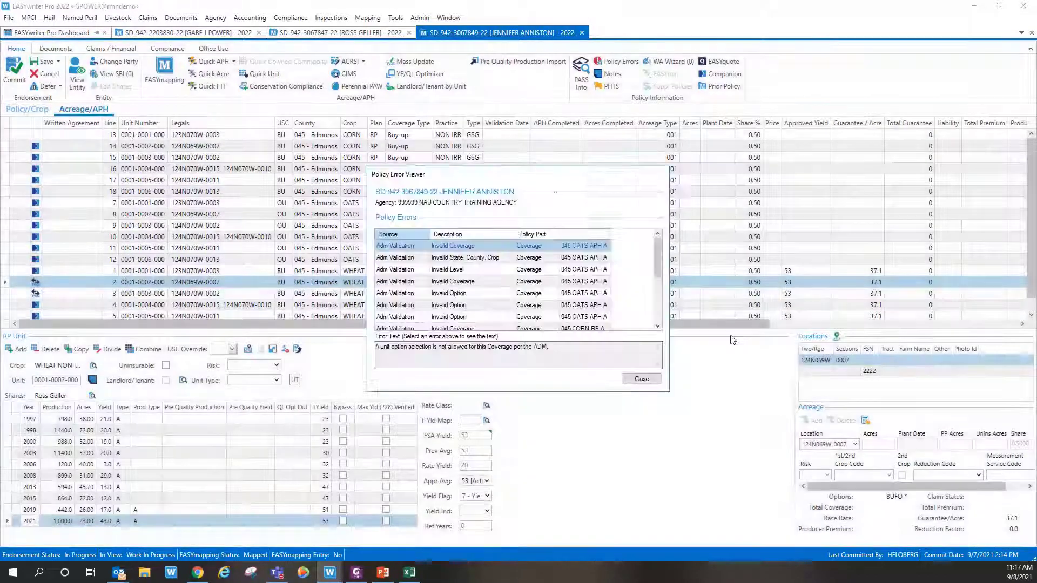
pyautogui.click(642, 378)
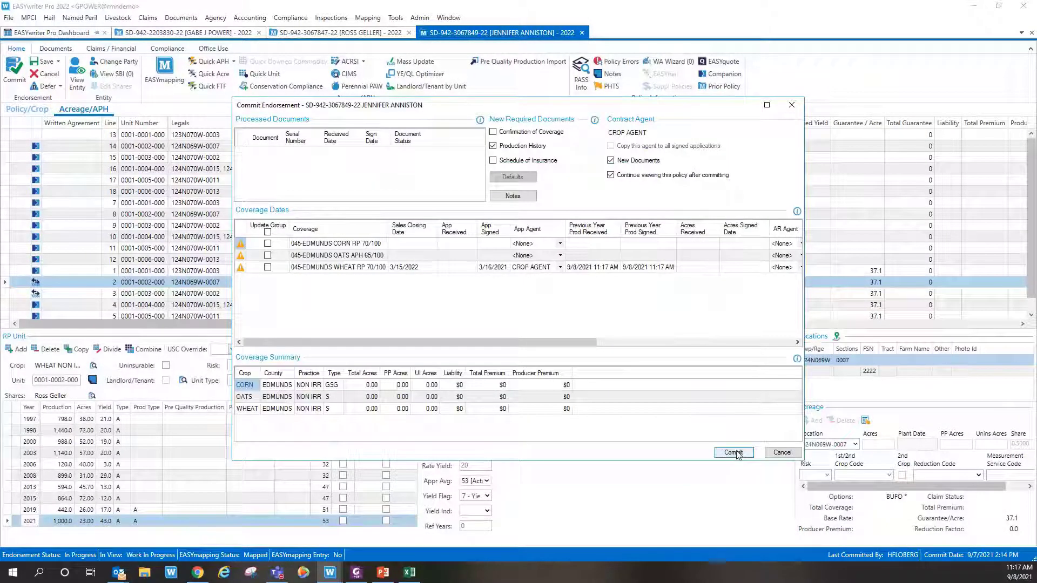
pyautogui.click(521, 149)
pyautogui.click(732, 453)
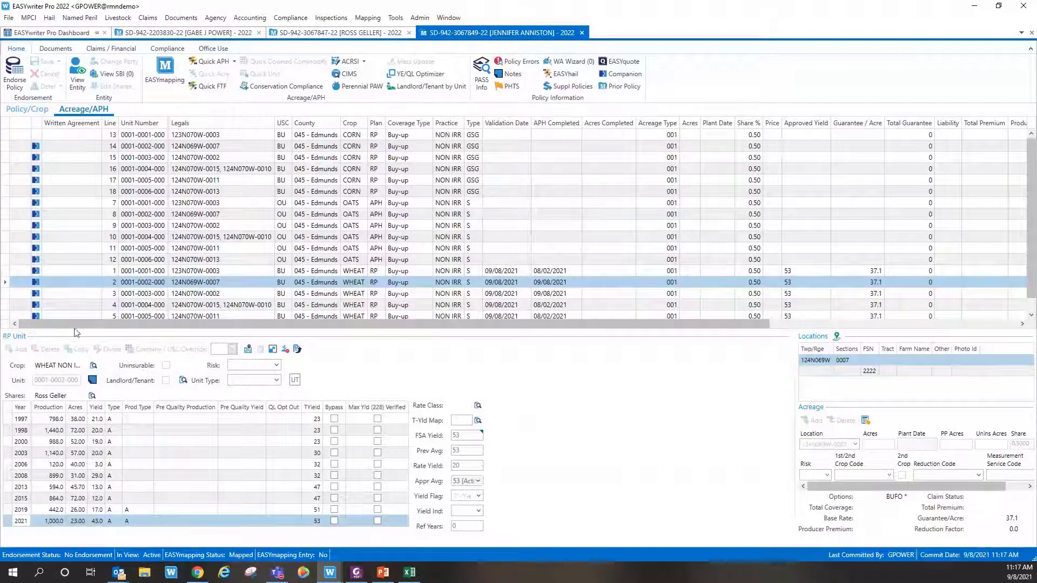
pyautogui.click(146, 271)
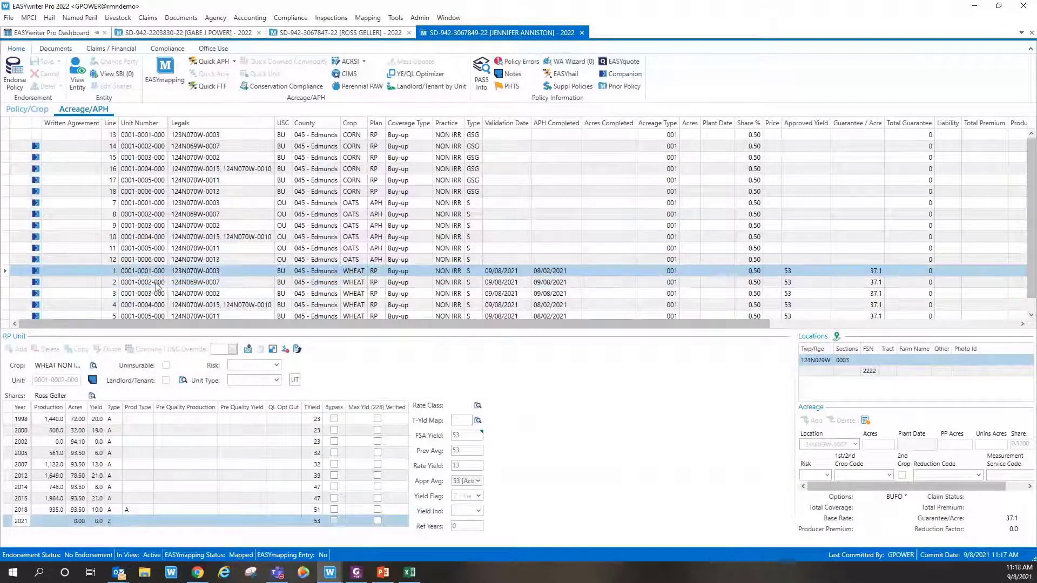
pyautogui.click(153, 283)
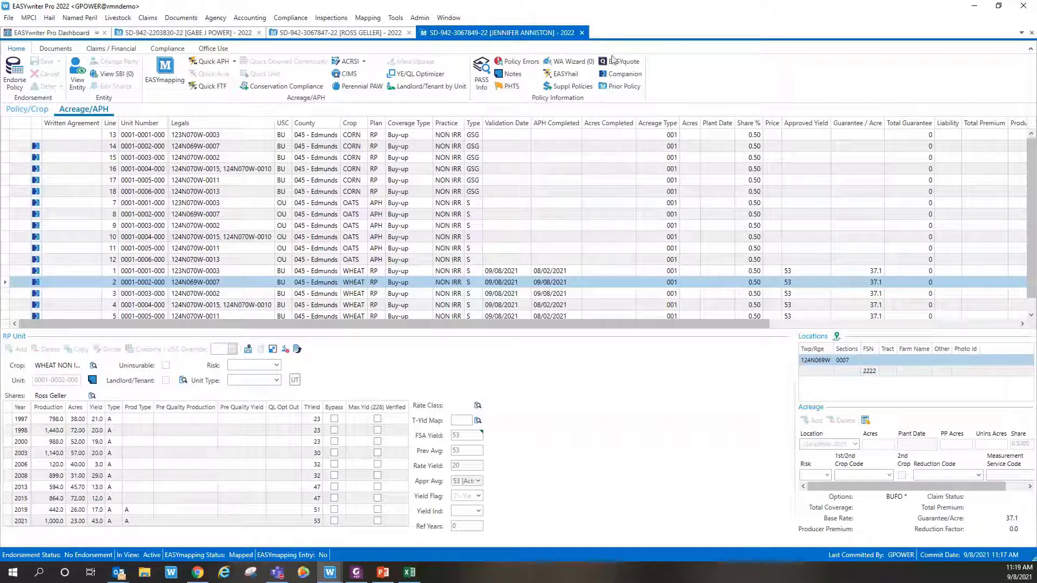
# Step: Close the committed policy and show the EASYwriter Pro 2021 window's Dashboard
pyautogui.click(584, 35)
pyautogui.click(46, 35)
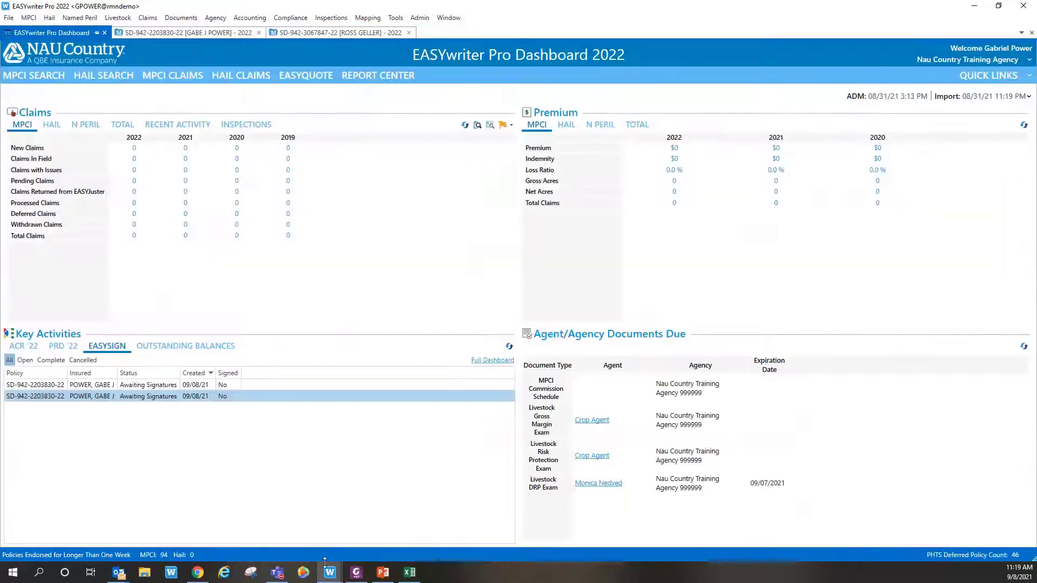
pyautogui.moveTo(328, 568)
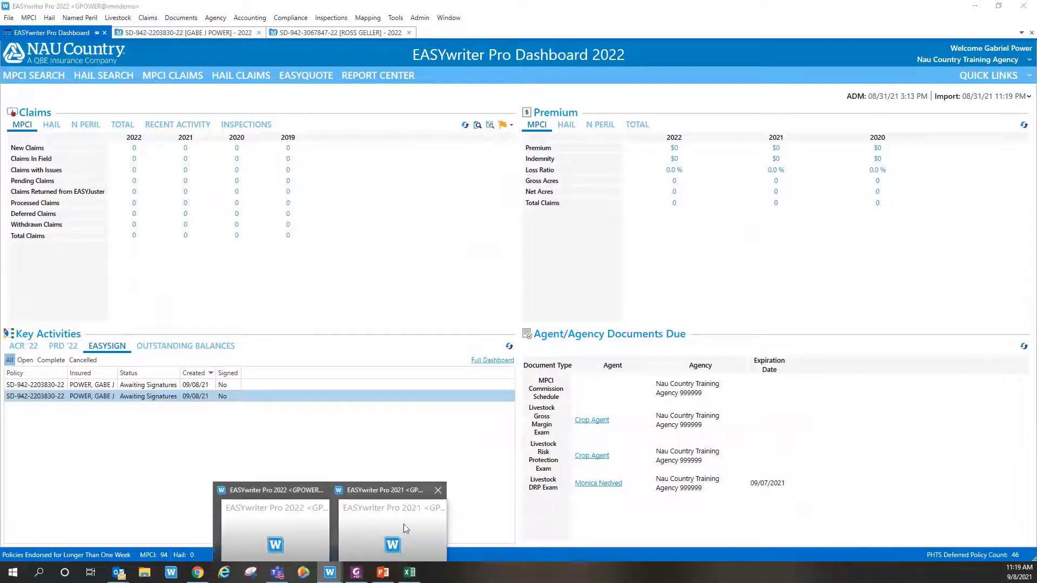
pyautogui.click(406, 529)
pyautogui.click(52, 33)
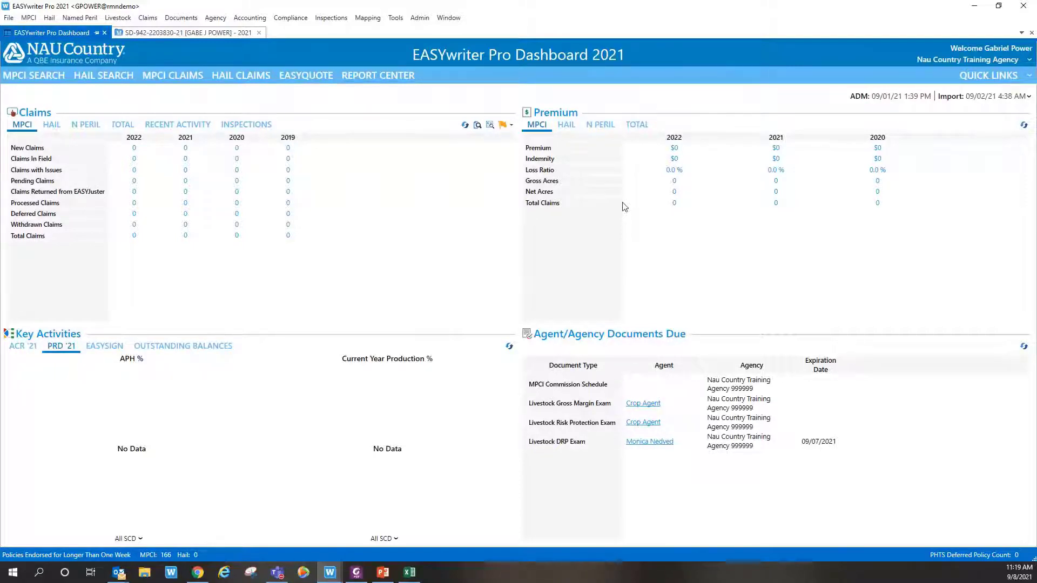
# Step: Launch the Revenue Loss Estimator from the dashboard's Quick Links list
pyautogui.click(998, 79)
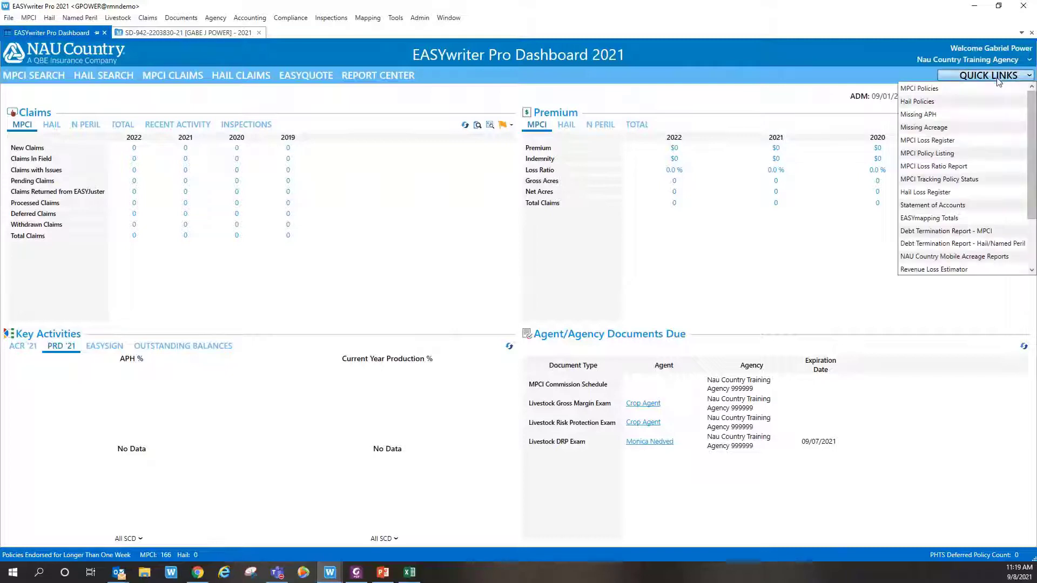
pyautogui.scroll(-1, 937, 254)
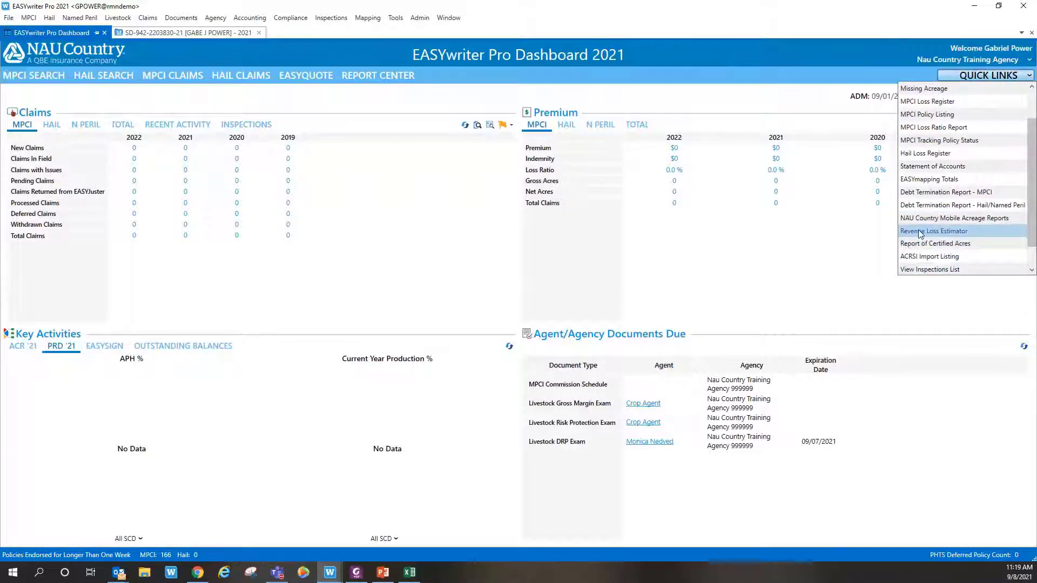
pyautogui.click(921, 233)
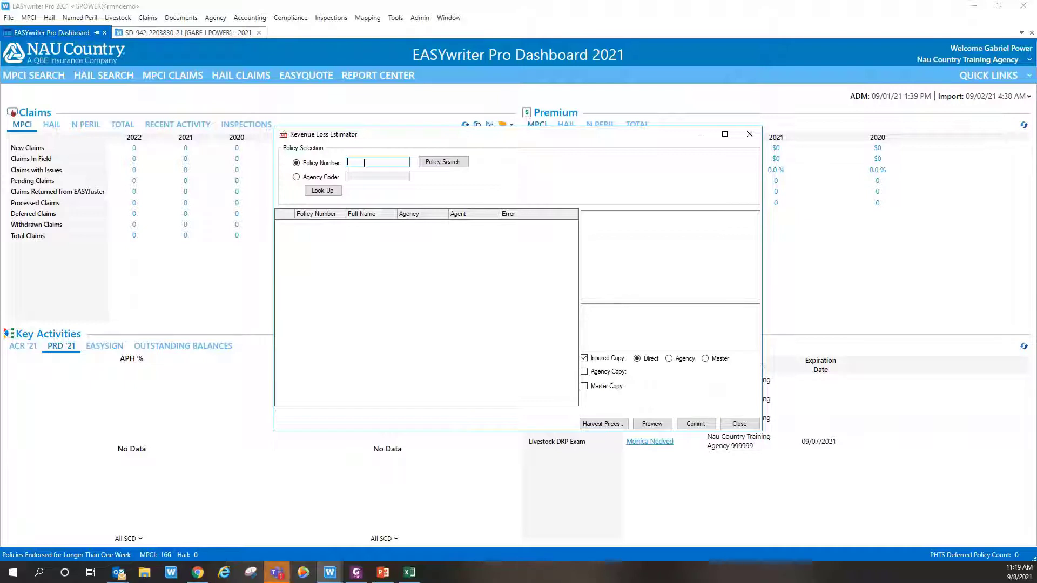
# Step: List all policies for agency code 999999, then close the Revenue Loss Estimator
pyautogui.click(296, 177)
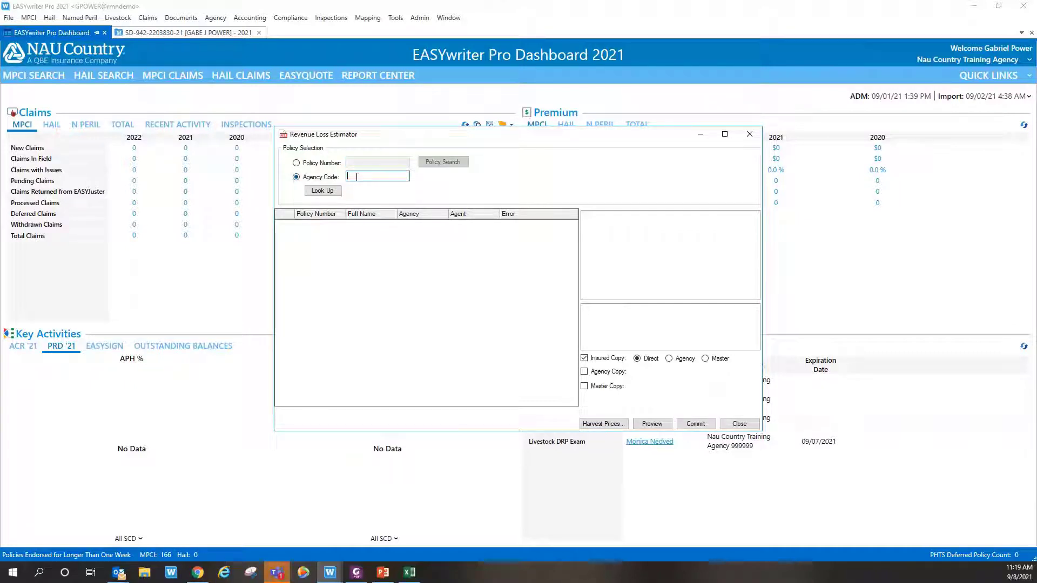
pyautogui.write('999999')
pyautogui.click(333, 196)
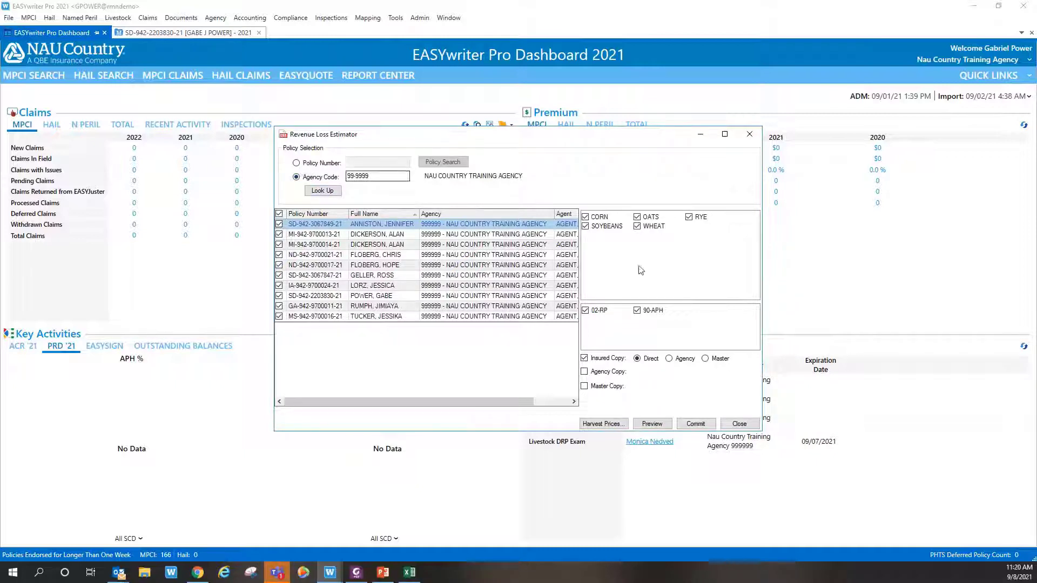
pyautogui.click(739, 424)
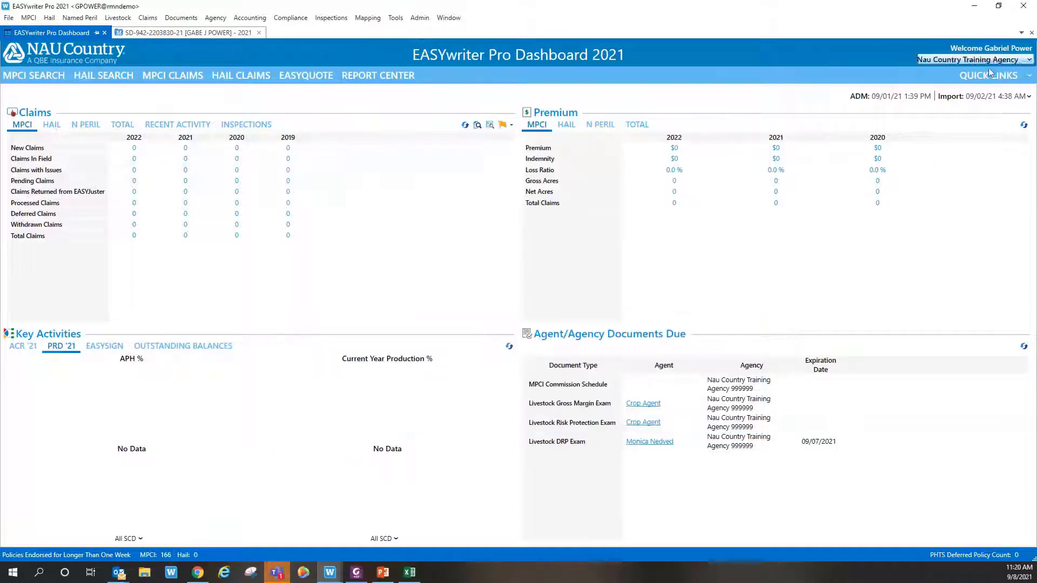
pyautogui.click(990, 72)
# Step: Look up the policy by its number and view its harvest prices without changing them
pyautogui.click(947, 233)
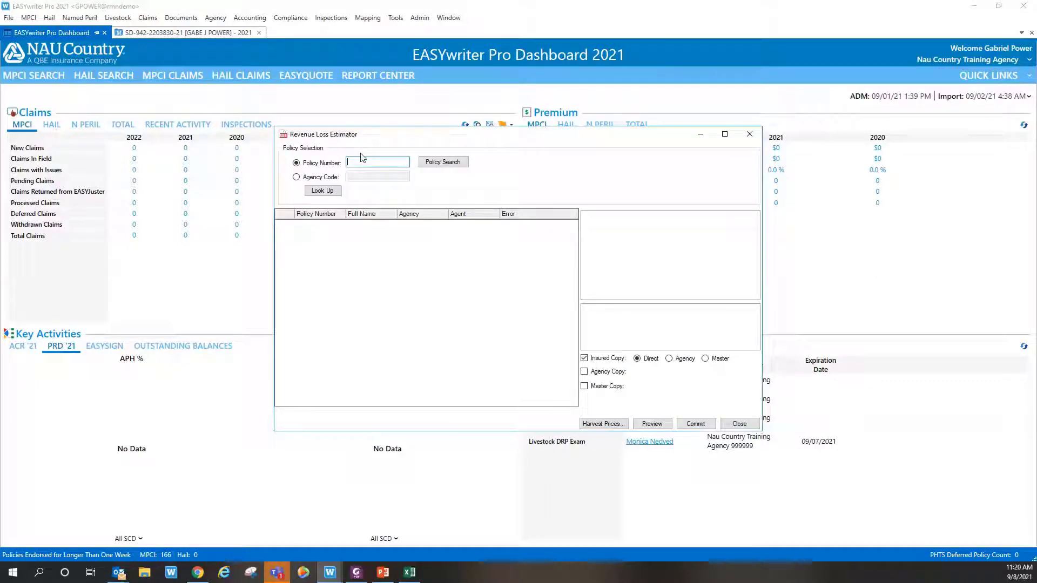
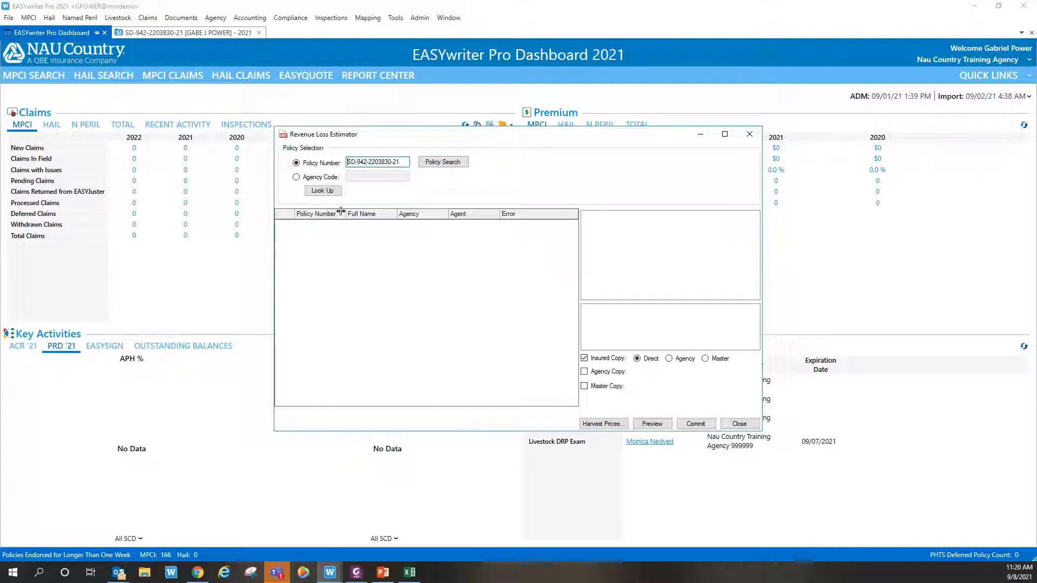
pyautogui.click(319, 193)
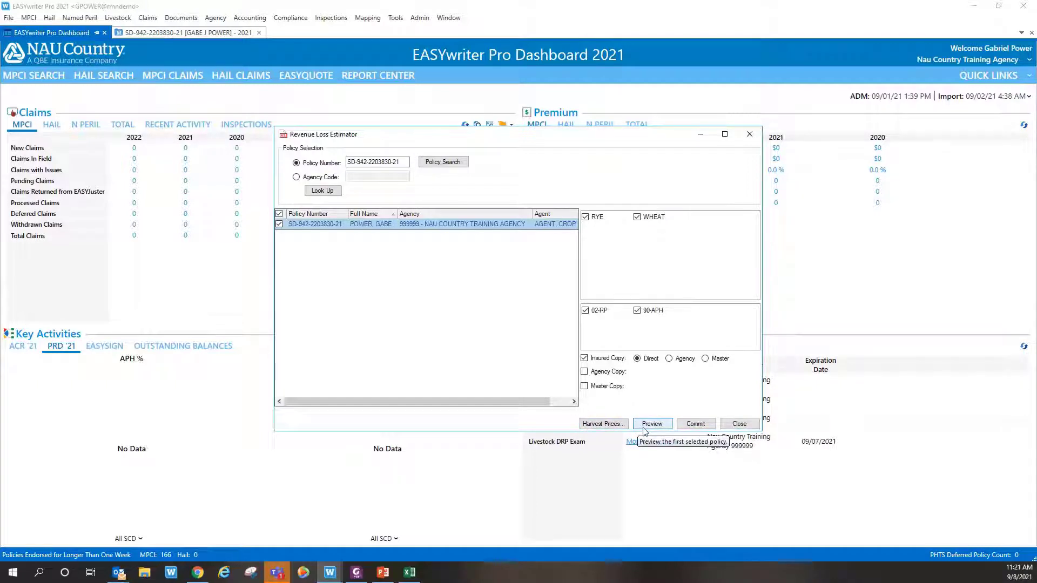
pyautogui.click(603, 424)
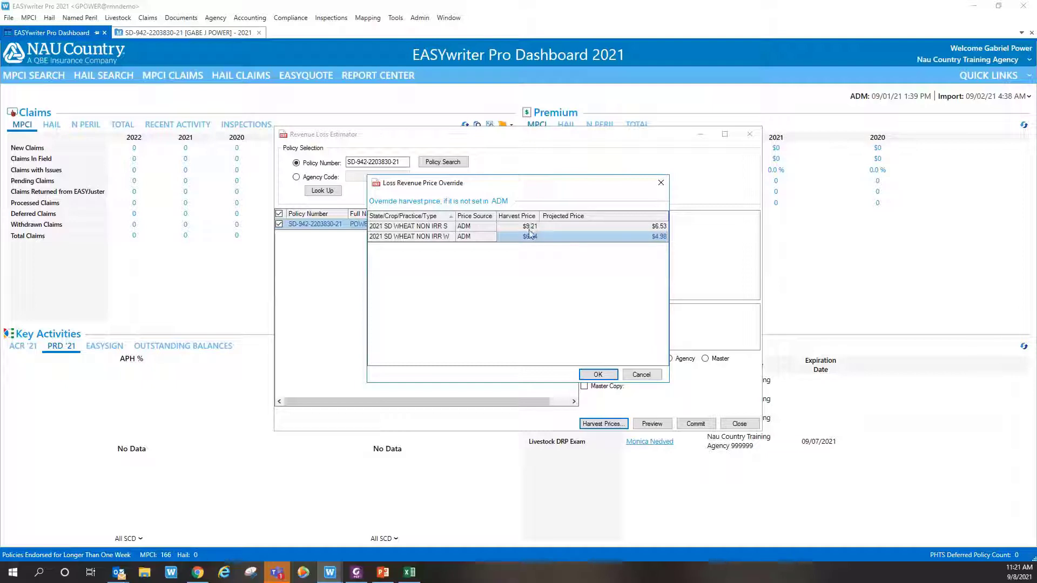
pyautogui.click(631, 374)
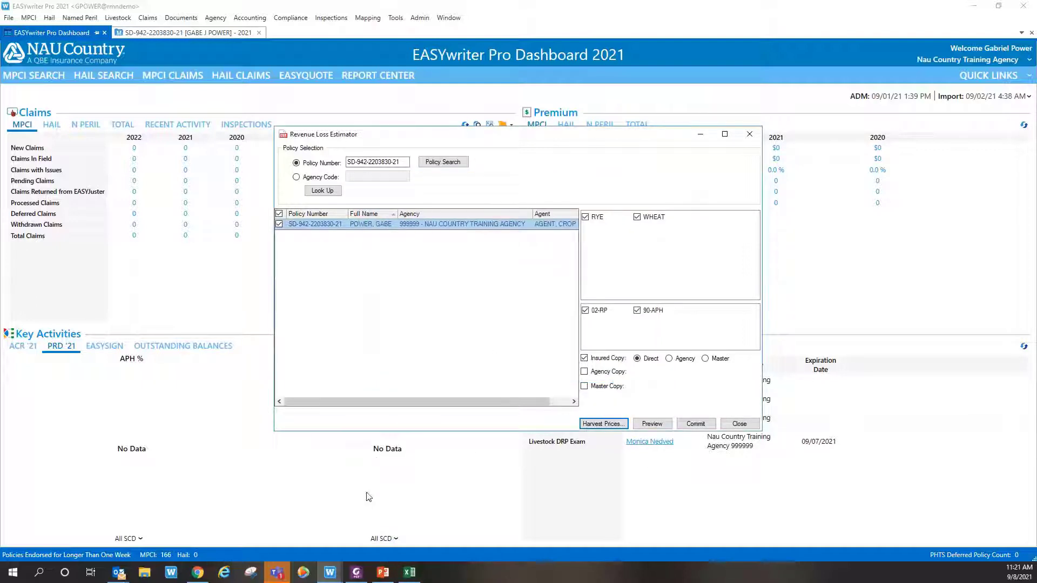
pyautogui.moveTo(356, 573)
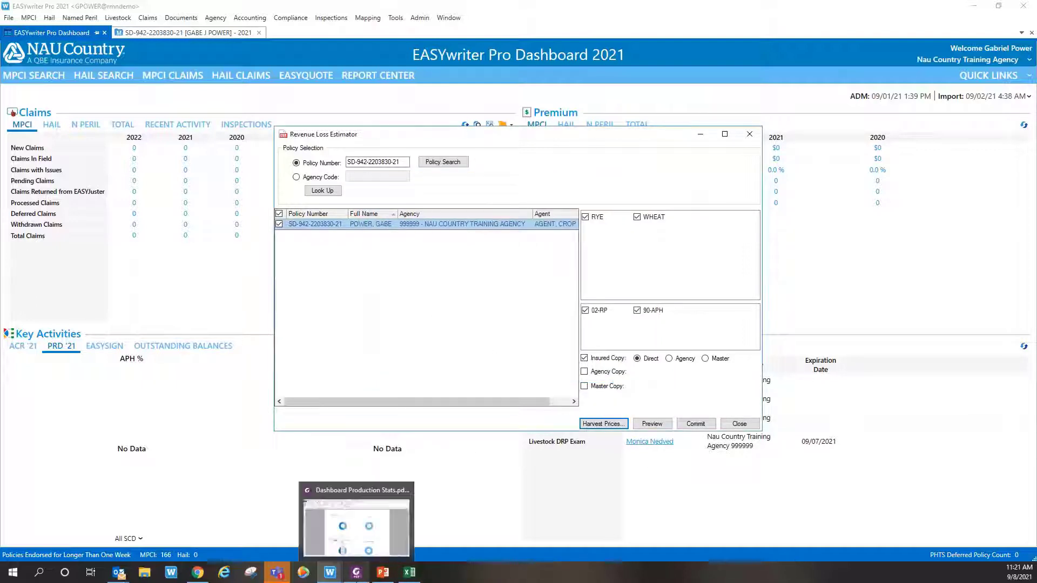
# Step: Review pages 1–5 of the Revenue Loss Estimator & Production Report in Foxit
pyautogui.click(348, 535)
pyautogui.click(156, 92)
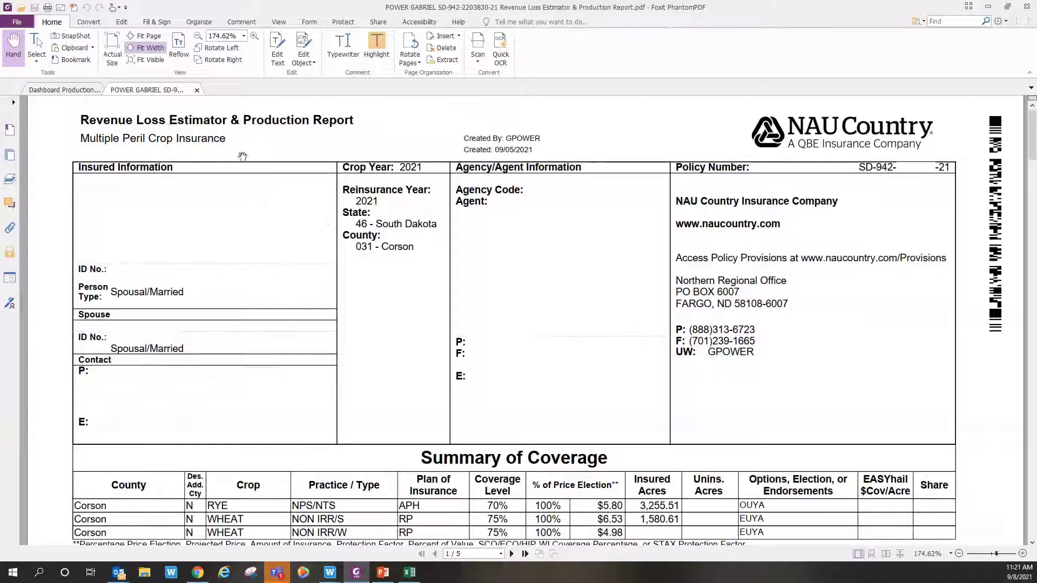
pyautogui.scroll(-3, 397, 246)
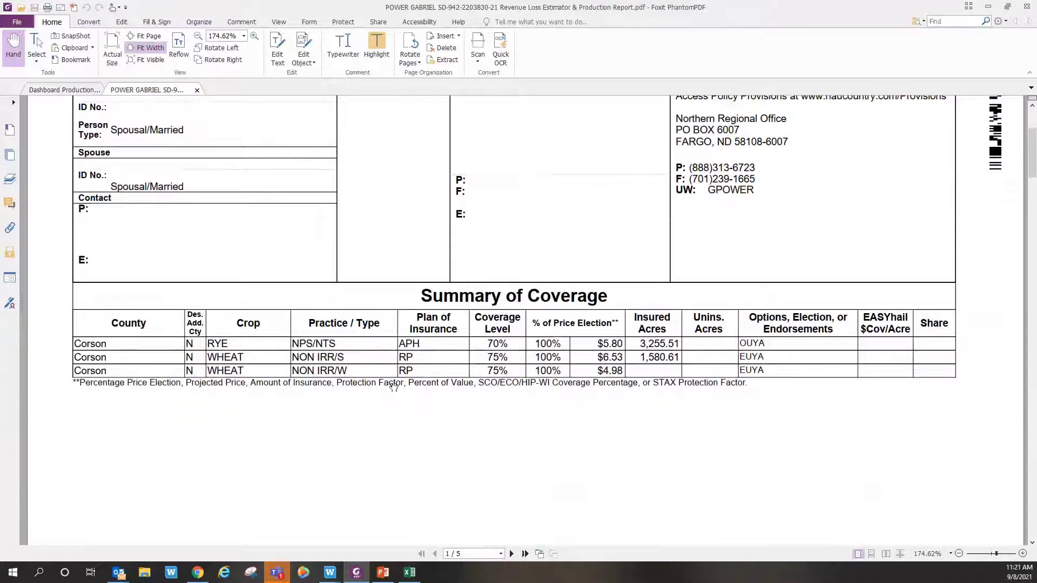
pyautogui.scroll(-2, 394, 386)
pyautogui.scroll(5, 394, 384)
pyautogui.scroll(-4, 597, 327)
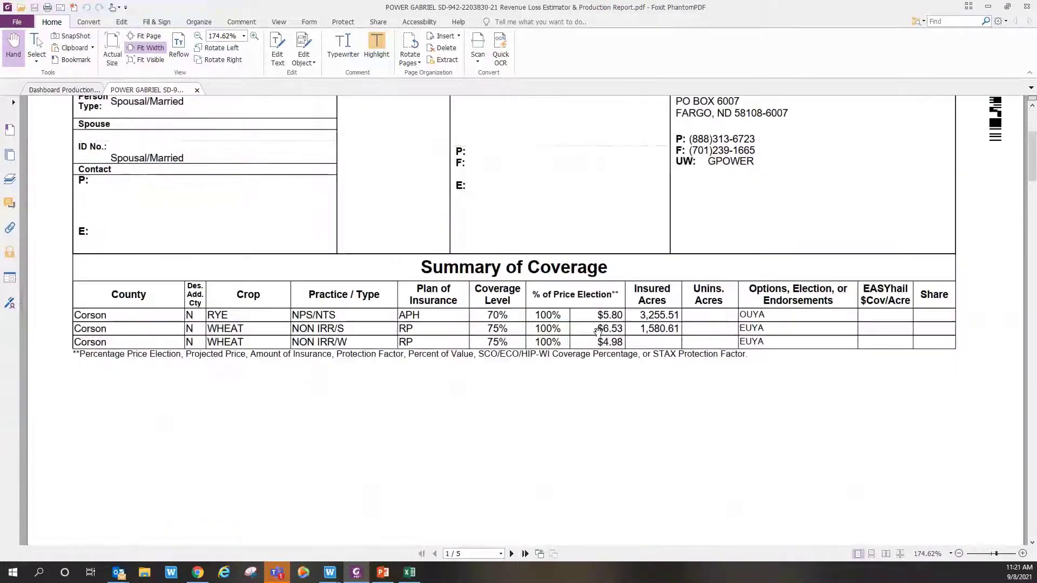
pyautogui.scroll(-6, 597, 330)
pyautogui.scroll(-3, 593, 320)
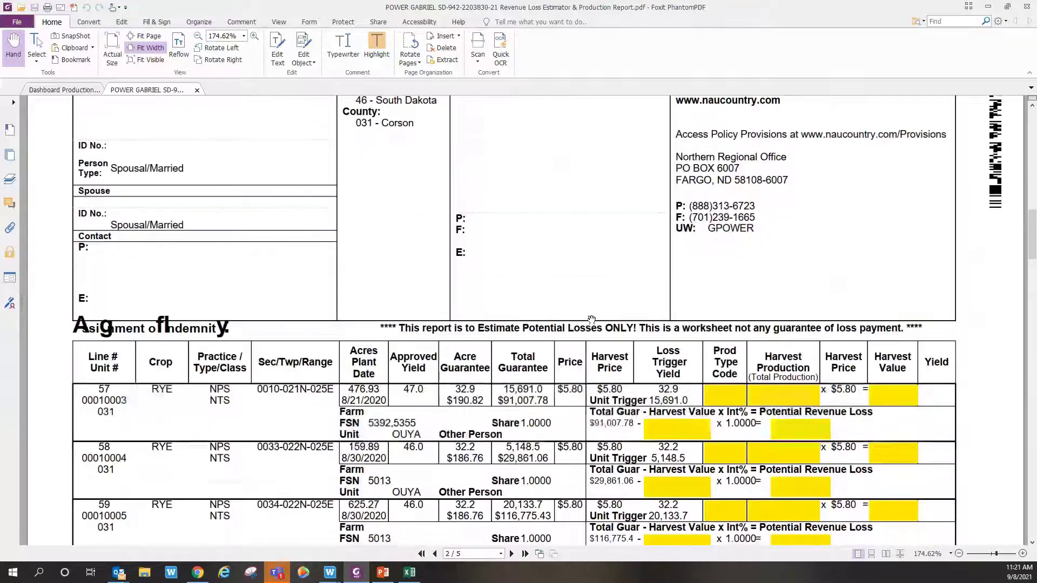
pyautogui.scroll(10, 589, 321)
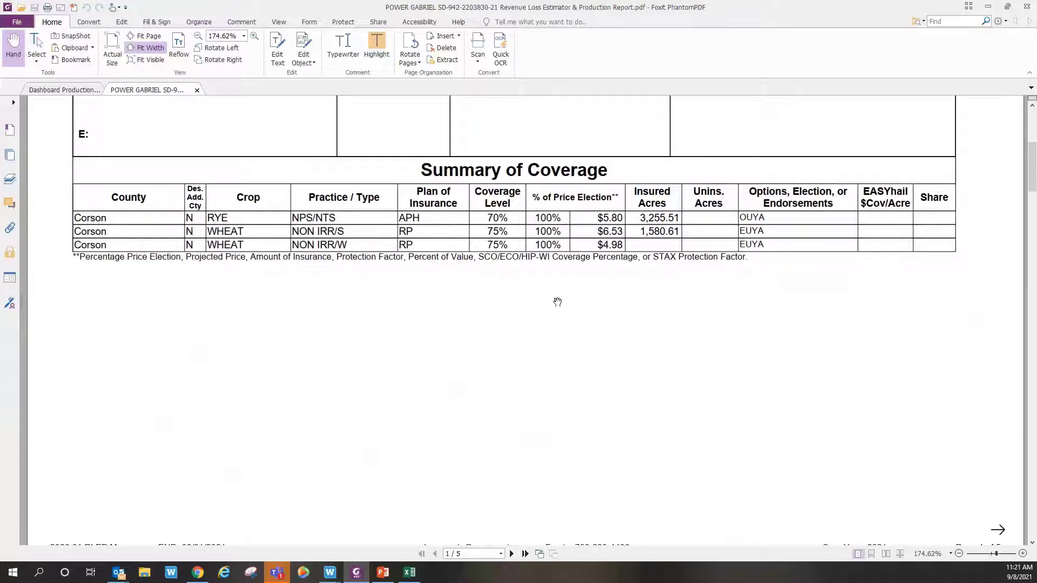
pyautogui.scroll(-2, 547, 303)
pyautogui.scroll(5, 548, 303)
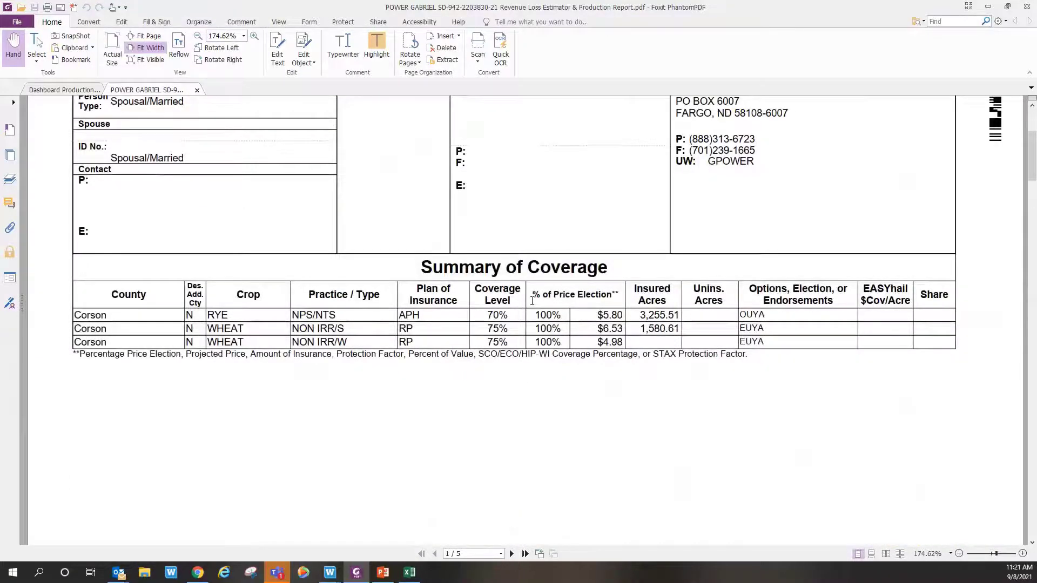
pyautogui.scroll(-2, 537, 297)
pyautogui.scroll(-4, 540, 295)
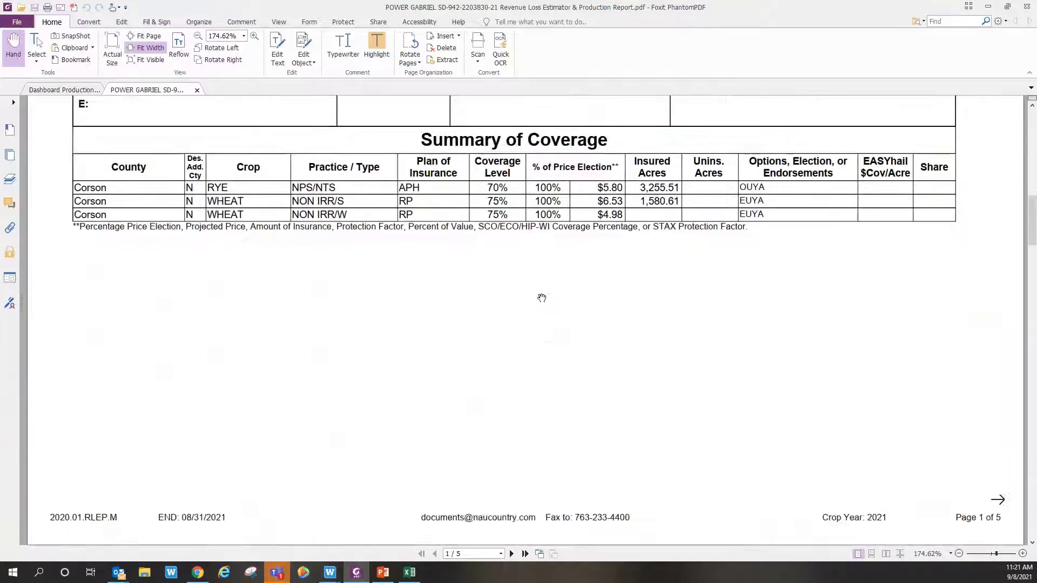
pyautogui.scroll(-20, 540, 296)
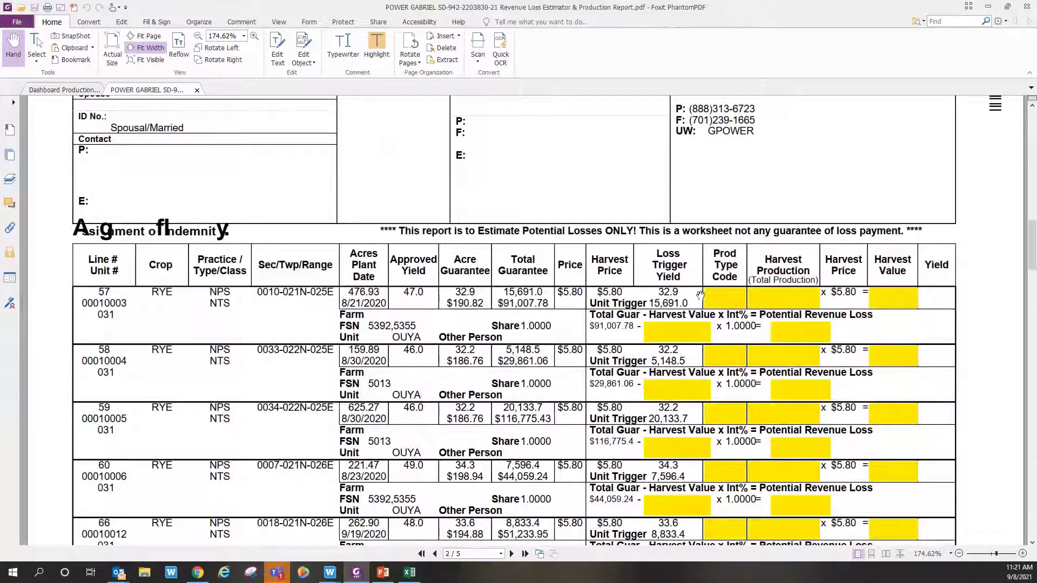
pyautogui.scroll(-20, 698, 300)
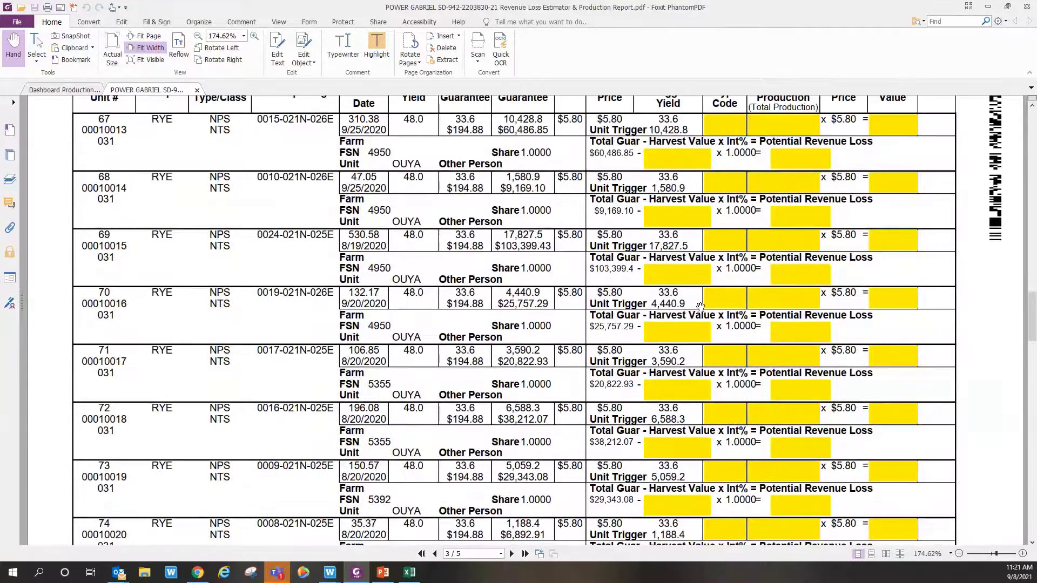
pyautogui.scroll(-4, 698, 310)
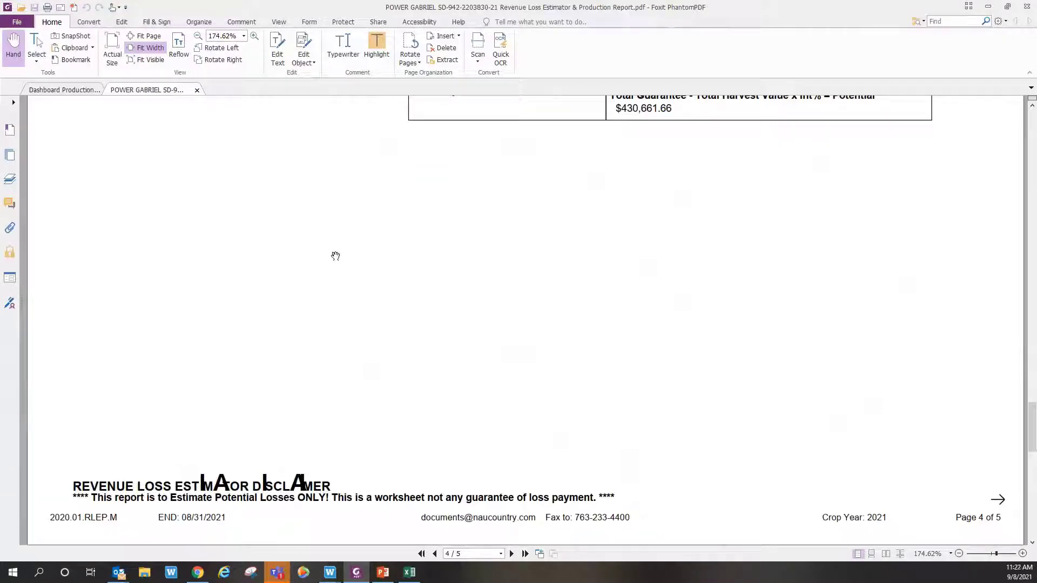
pyautogui.scroll(-10, 337, 262)
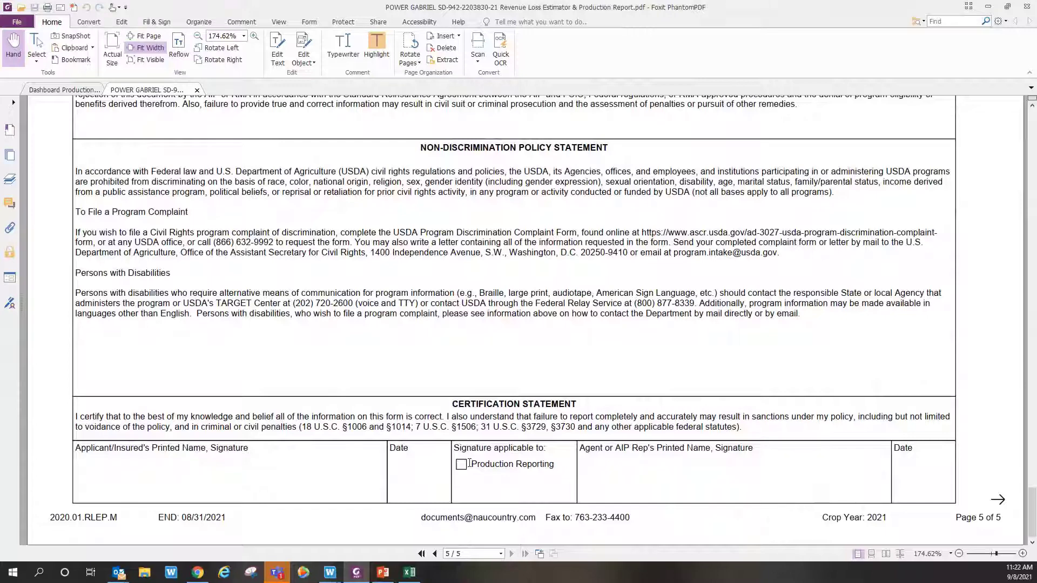
# Step: Minimize Foxit and bring up the Mobile Production Reporting article in Chrome
pyautogui.click(989, 7)
pyautogui.click(592, 424)
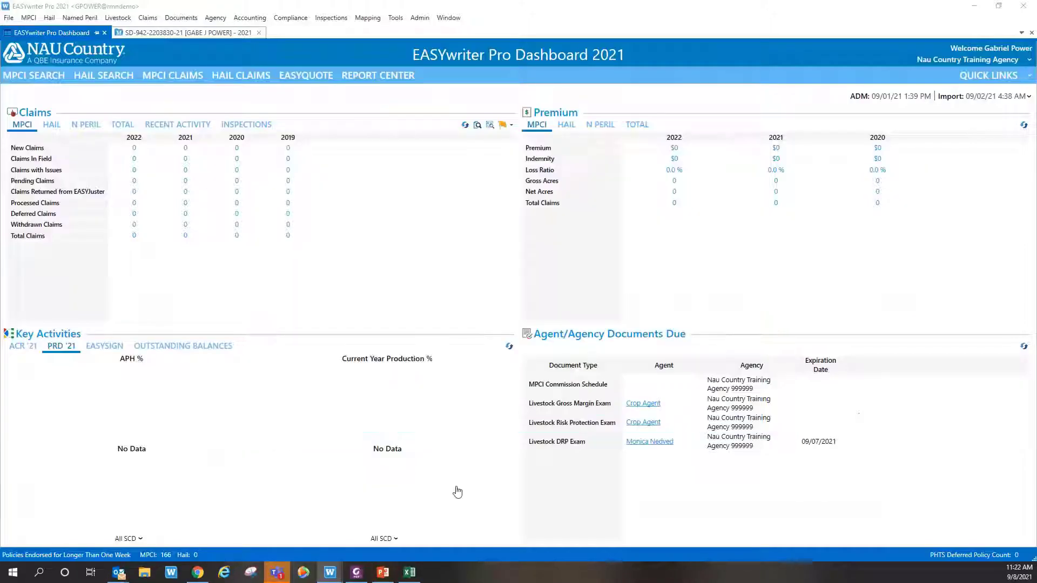
pyautogui.moveTo(198, 577)
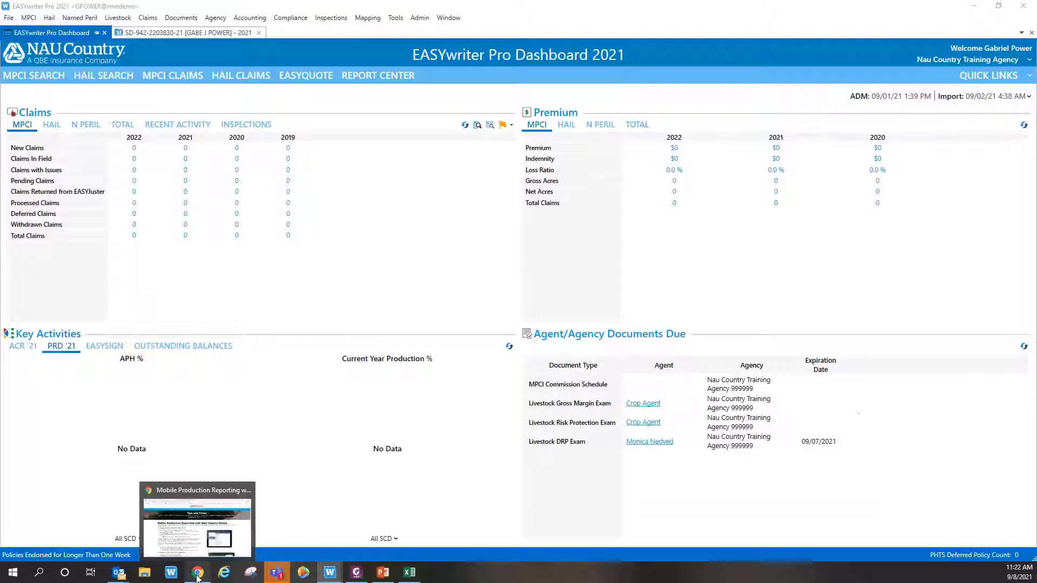
pyautogui.click(210, 523)
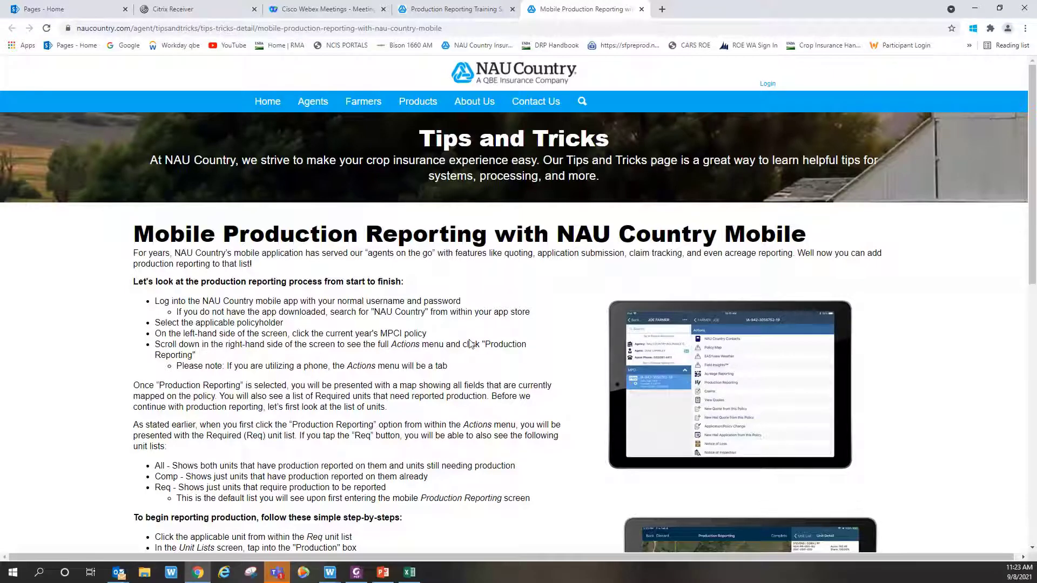
pyautogui.scroll(-5, 470, 344)
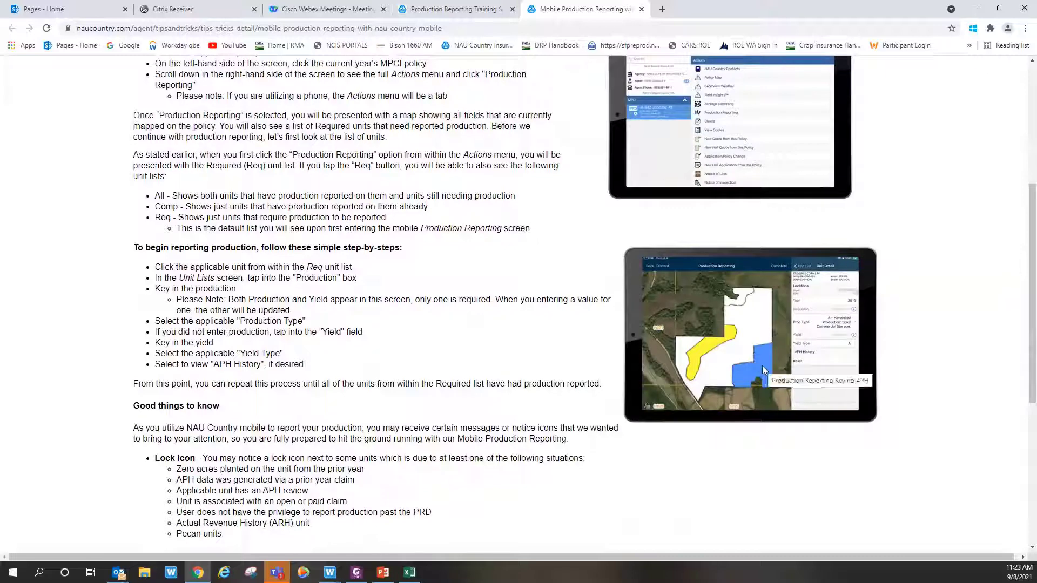
pyautogui.scroll(-5, 577, 329)
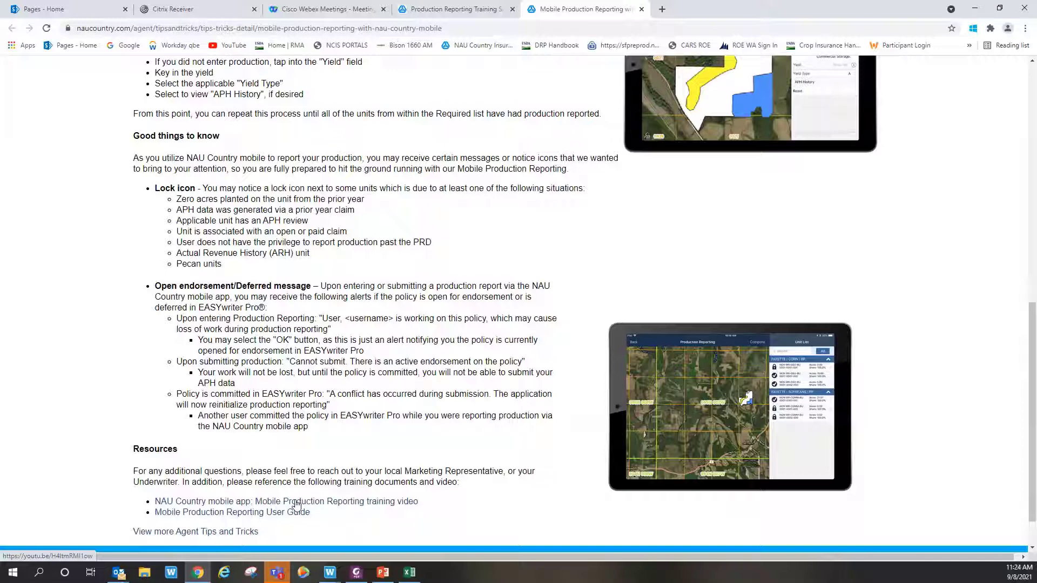
pyautogui.scroll(5, 291, 440)
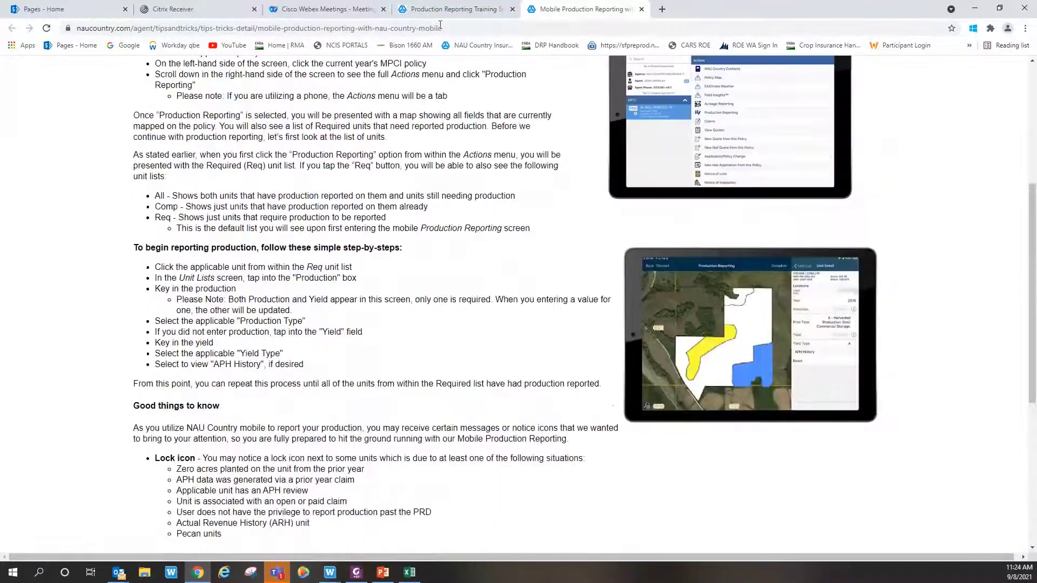
# Step: Open the Companion Policies Production Reporting article from the Training Suite's Resources section
pyautogui.click(451, 9)
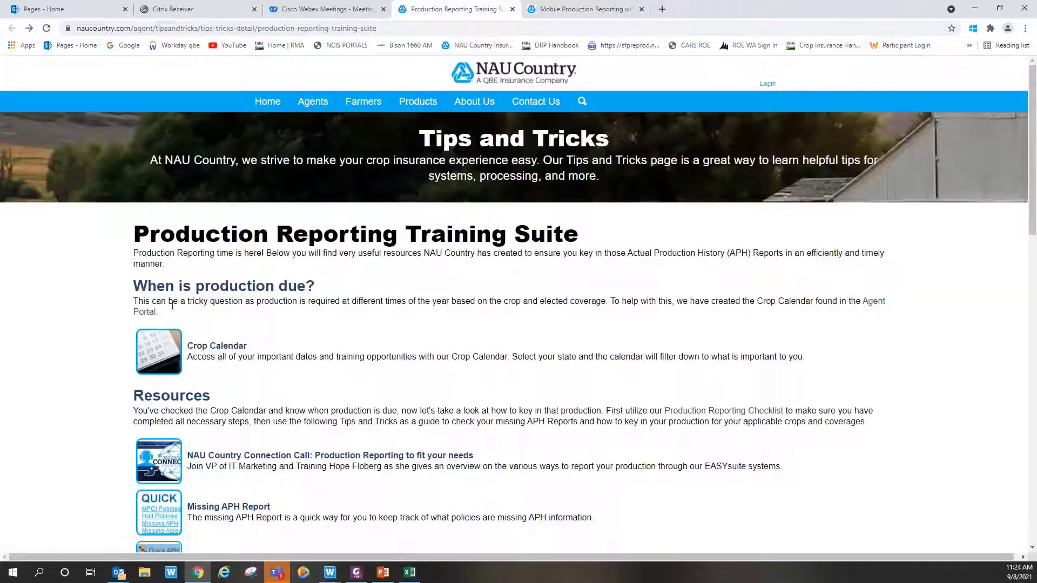
pyautogui.scroll(-5, 132, 297)
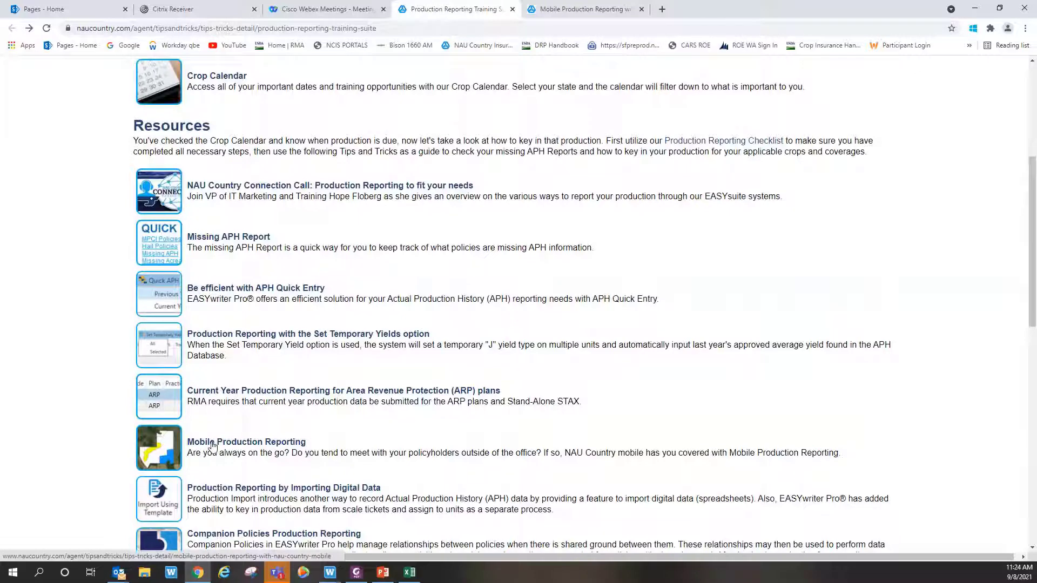
pyautogui.scroll(-3, 227, 389)
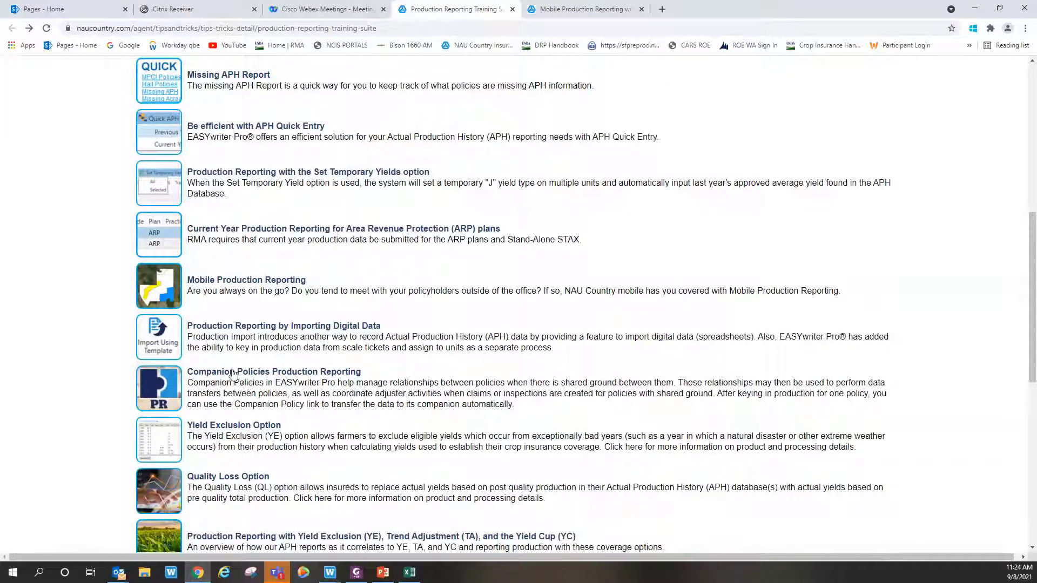
pyautogui.click(212, 378)
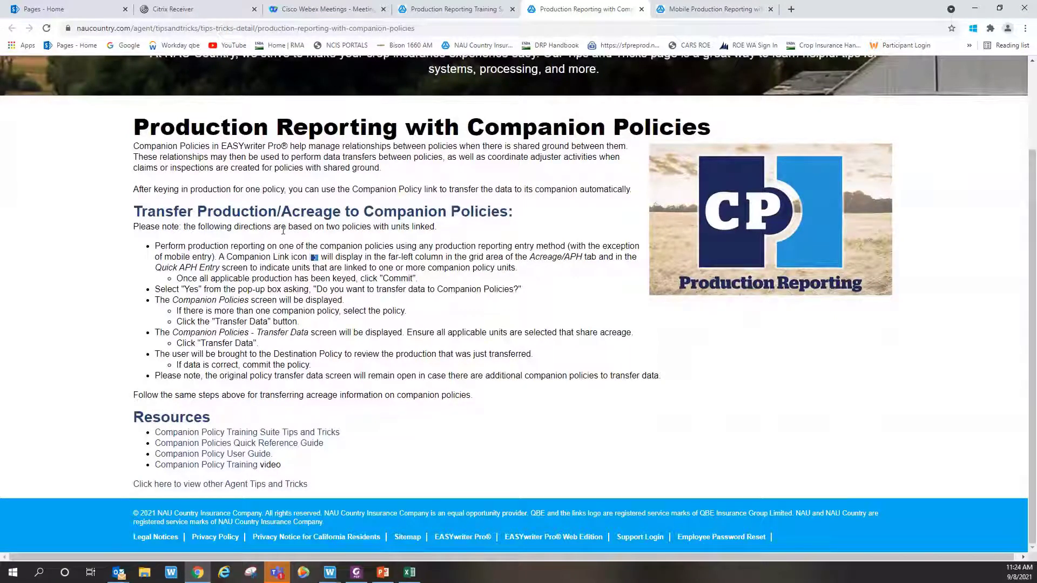
pyautogui.scroll(2, 283, 230)
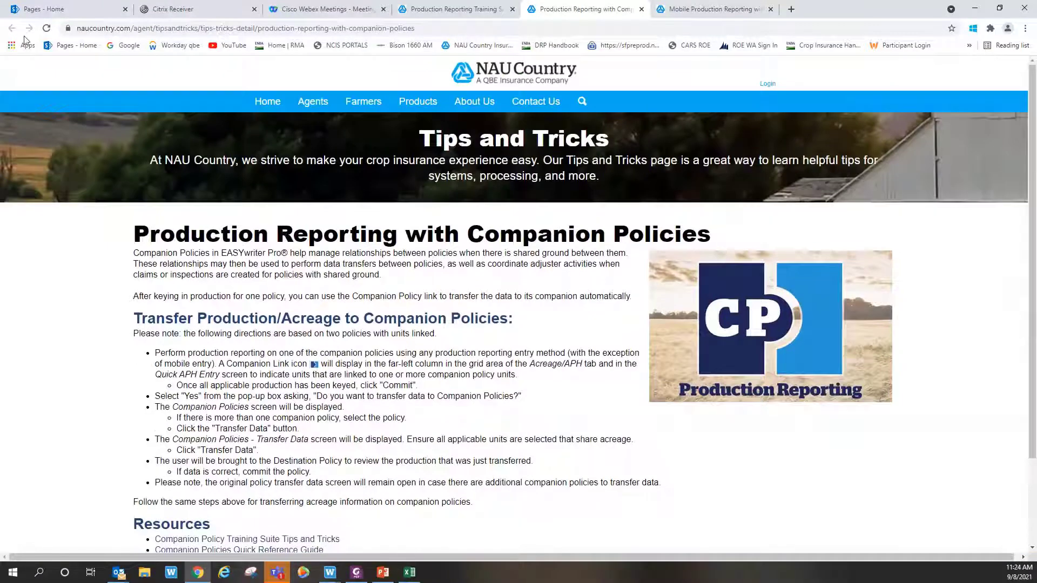